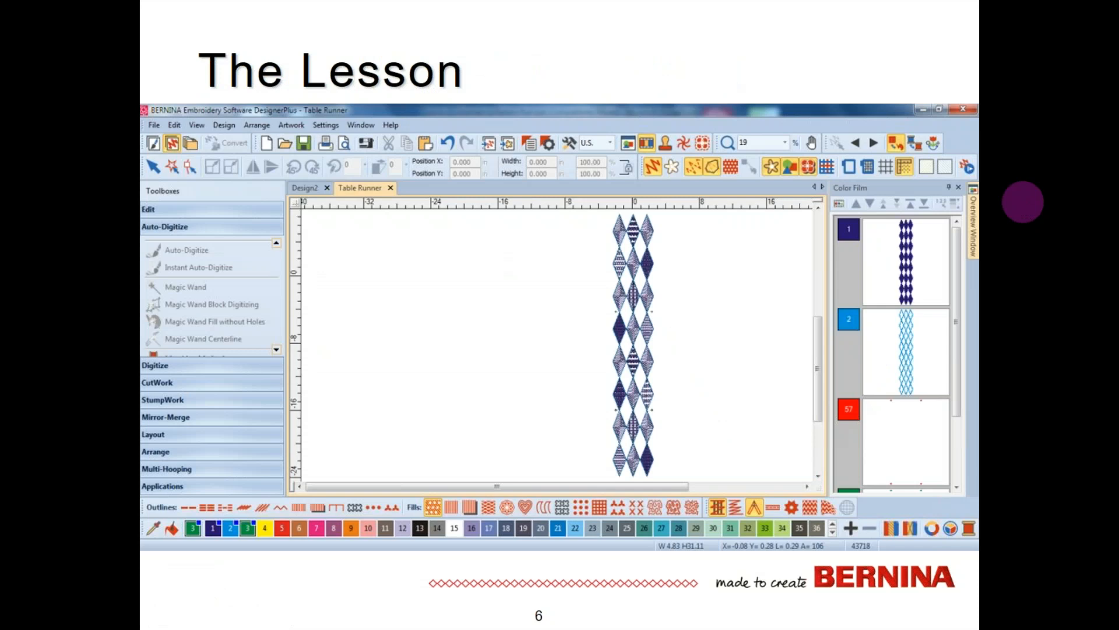
# Step: End the slideshow, open the object properties of the pattern-filled square and place the dialog clear of the design
pyautogui.press('Escape')
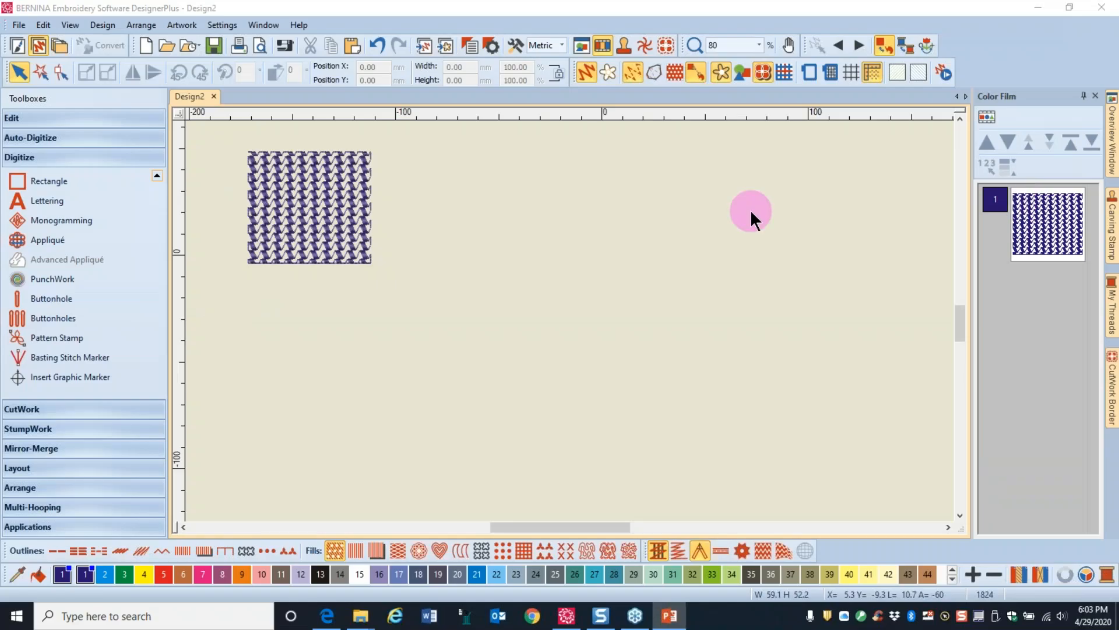
pyautogui.doubleClick(322, 229)
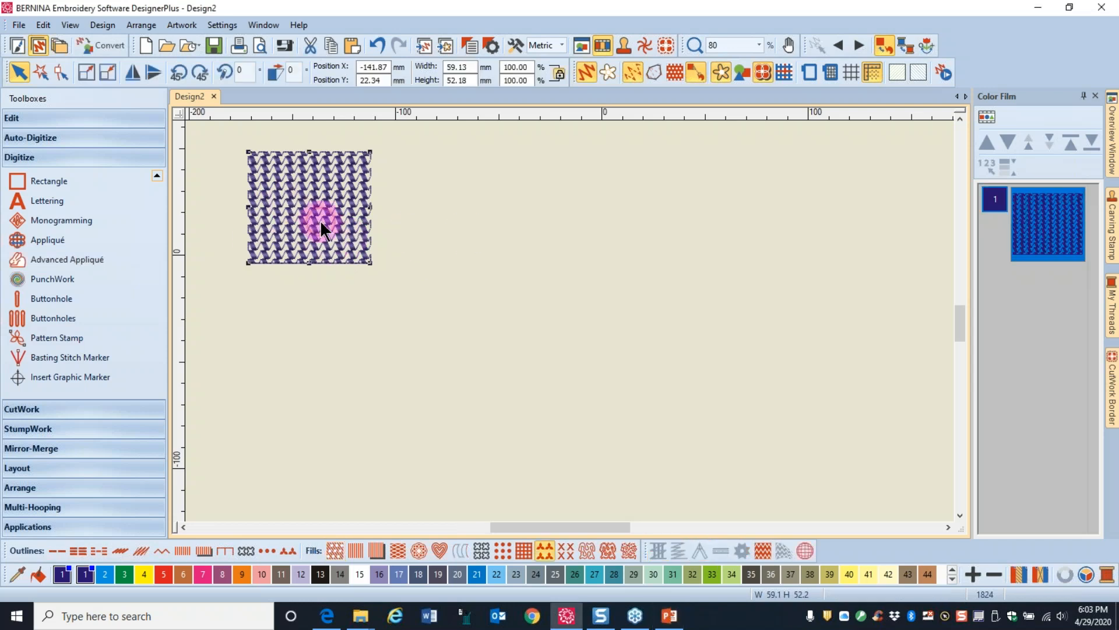
pyautogui.moveTo(784, 92); pyautogui.dragTo(860, 38)
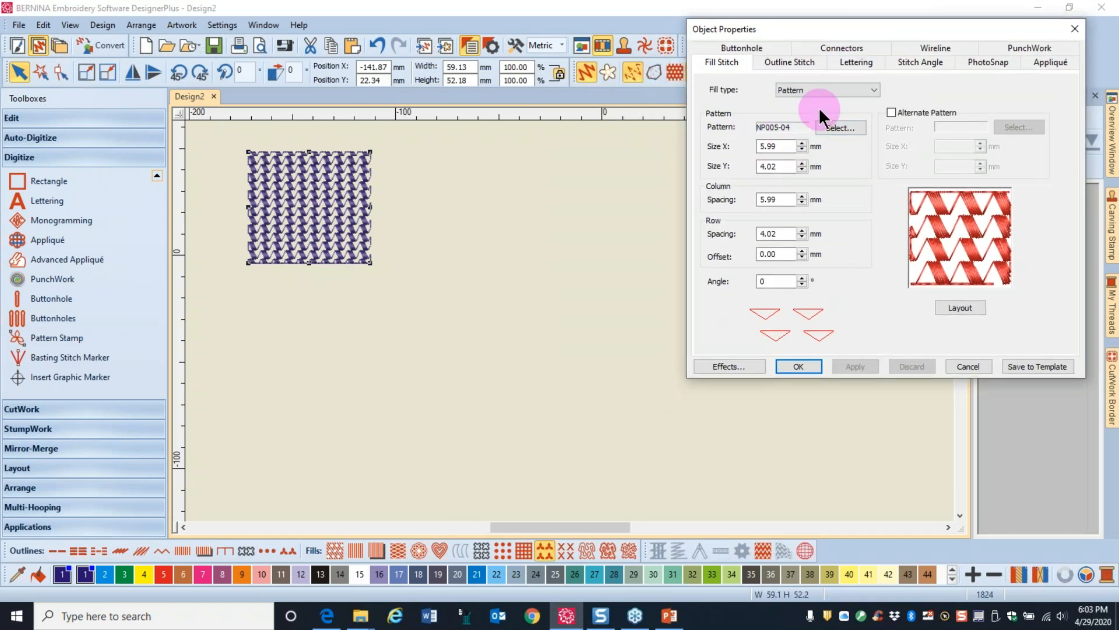
# Step: Look through the patterns available for the square's fill without changing the current one
pyautogui.doubleClick(777, 142)
pyautogui.click(851, 127)
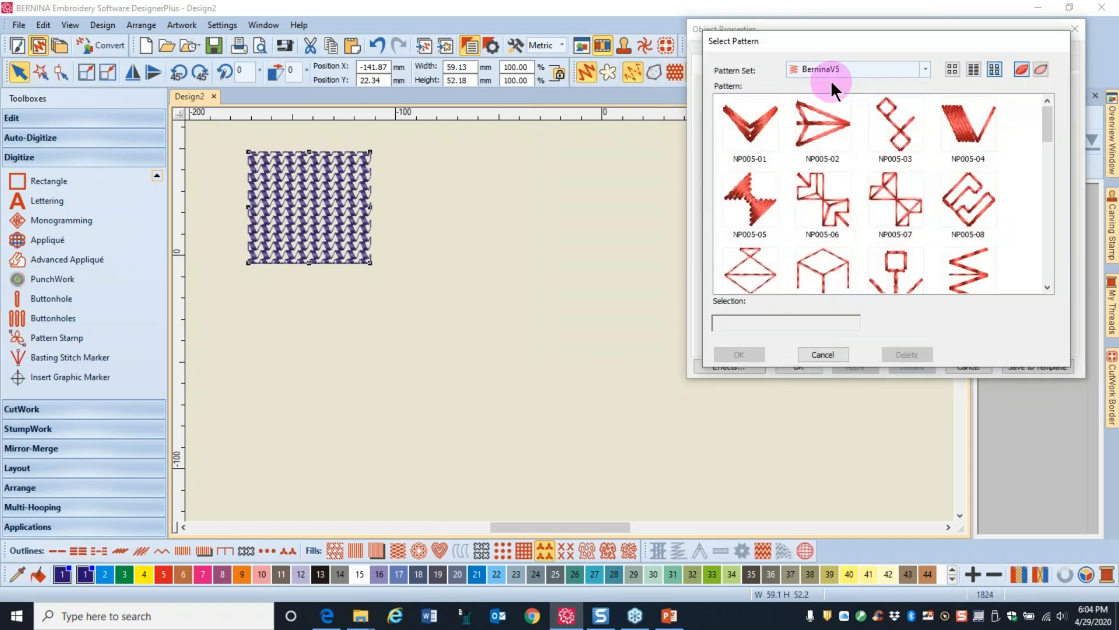
pyautogui.click(823, 355)
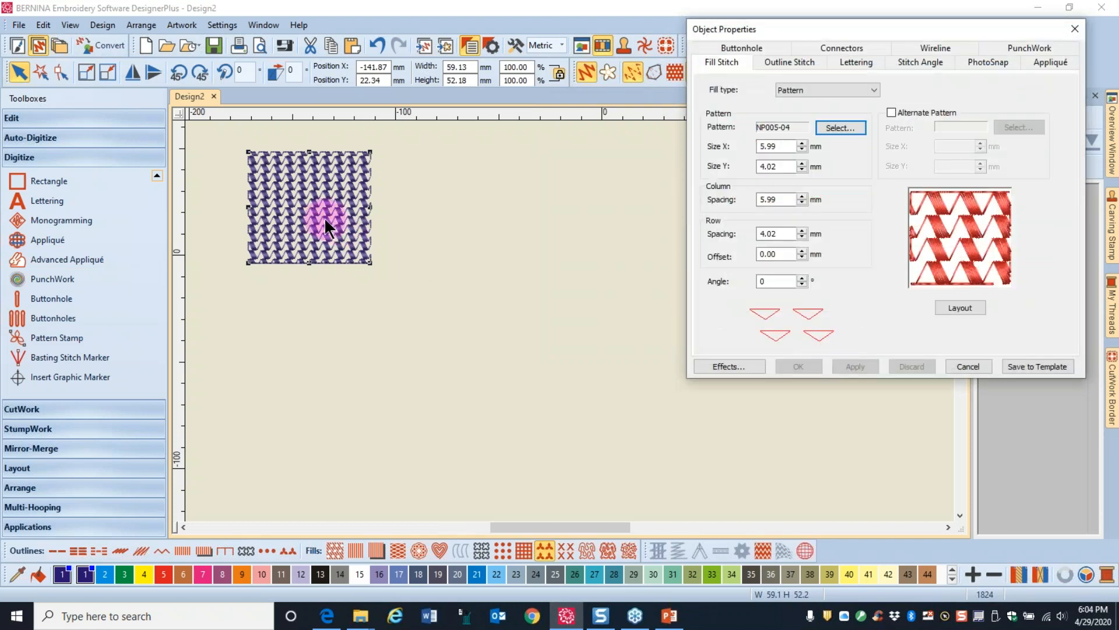
# Step: Duplicate the pattern-filled square so that one copy sits below the original and another beside it
pyautogui.moveTo(324, 217); pyautogui.dragTo(327, 358)
pyautogui.click(464, 213)
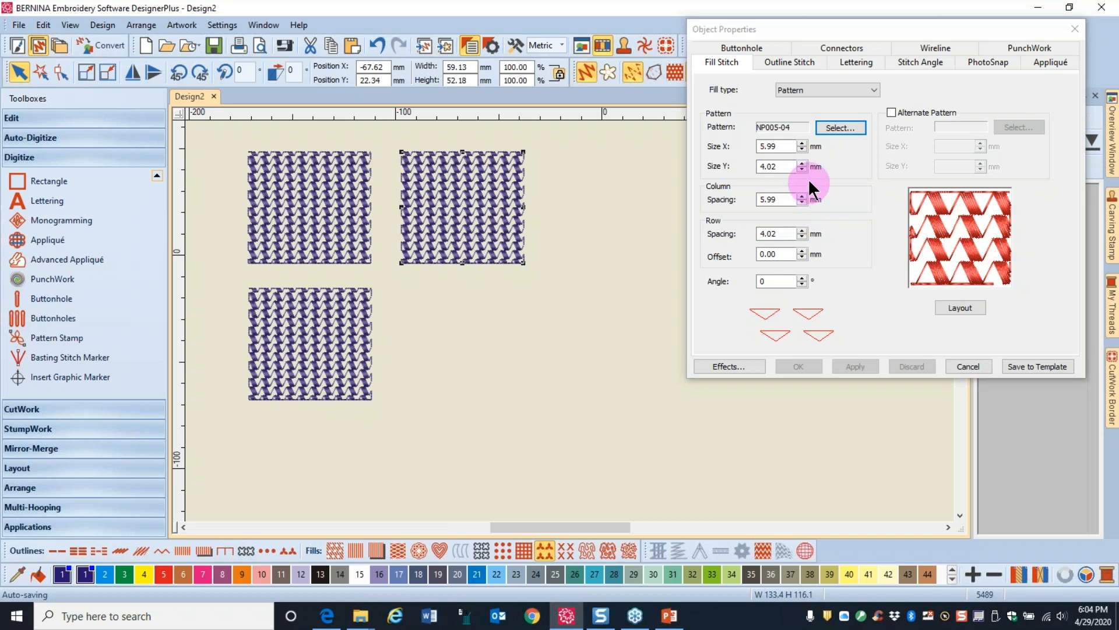
# Step: Try a pattern Size X of 12 mm on the copy beside the original square and undo it
pyautogui.click(786, 237)
pyautogui.moveTo(784, 147); pyautogui.dragTo(740, 147)
pyautogui.write('12')
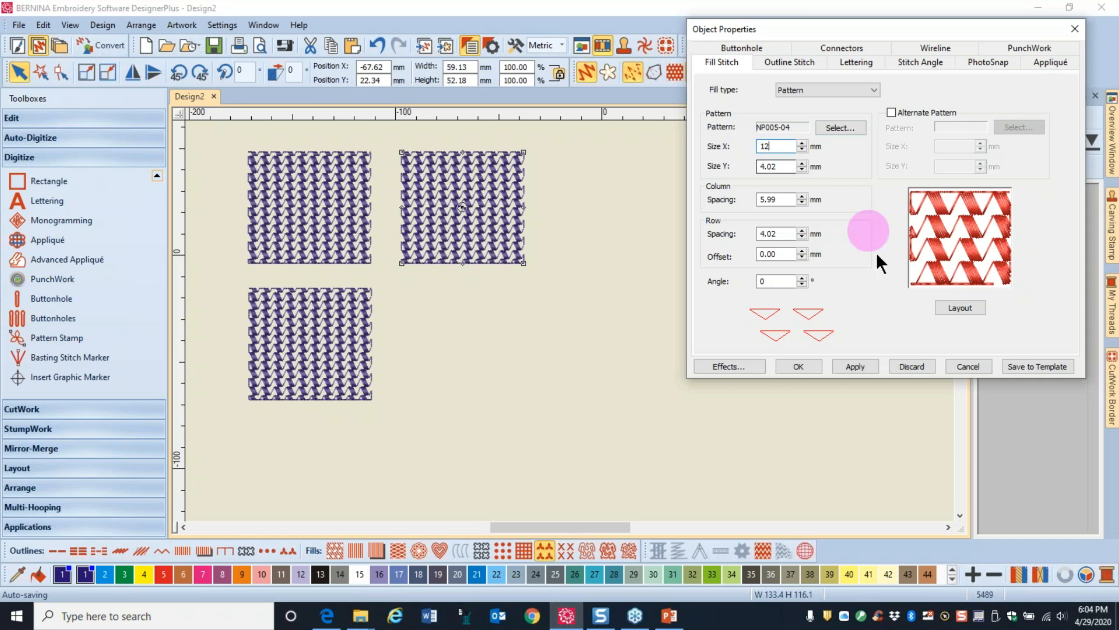
pyautogui.click(846, 367)
pyautogui.scroll(3, 430, 164)
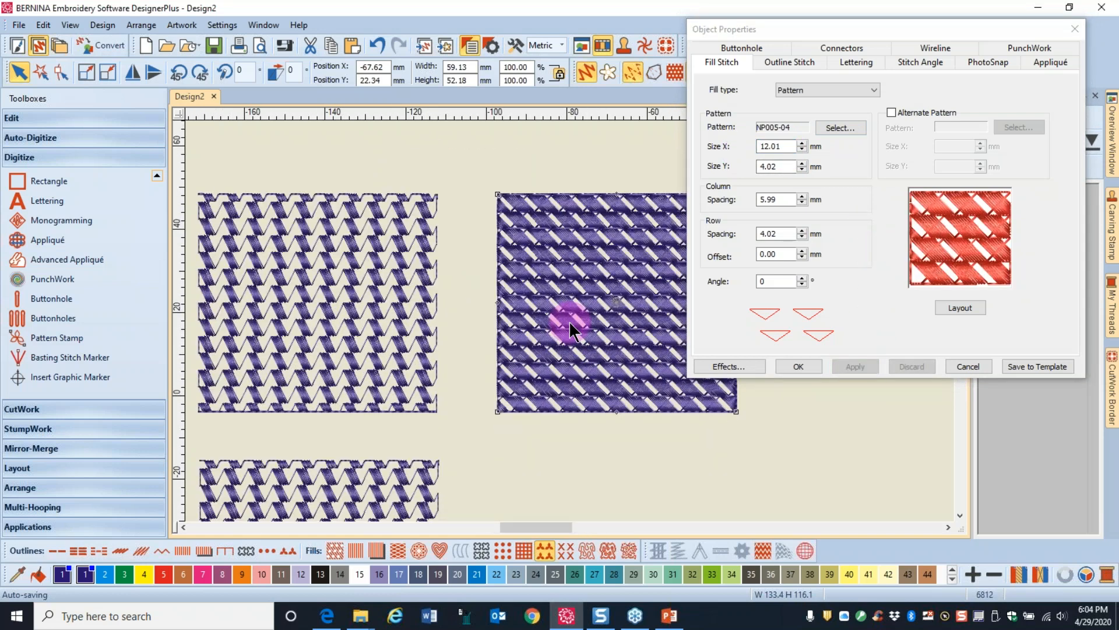
pyautogui.scroll(1, 569, 321)
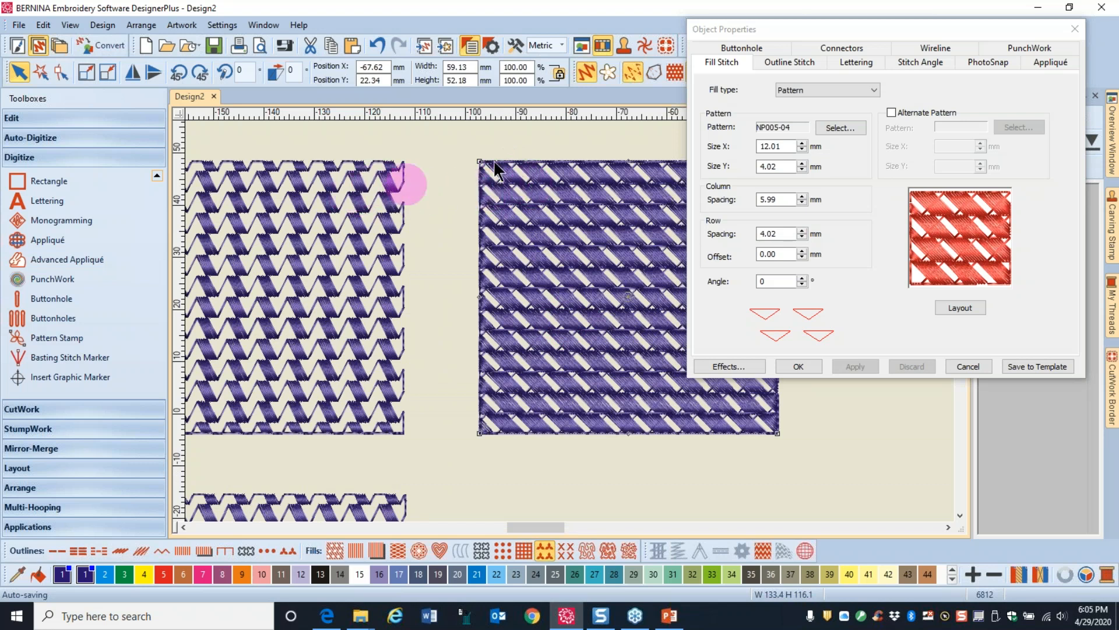
pyautogui.click(373, 47)
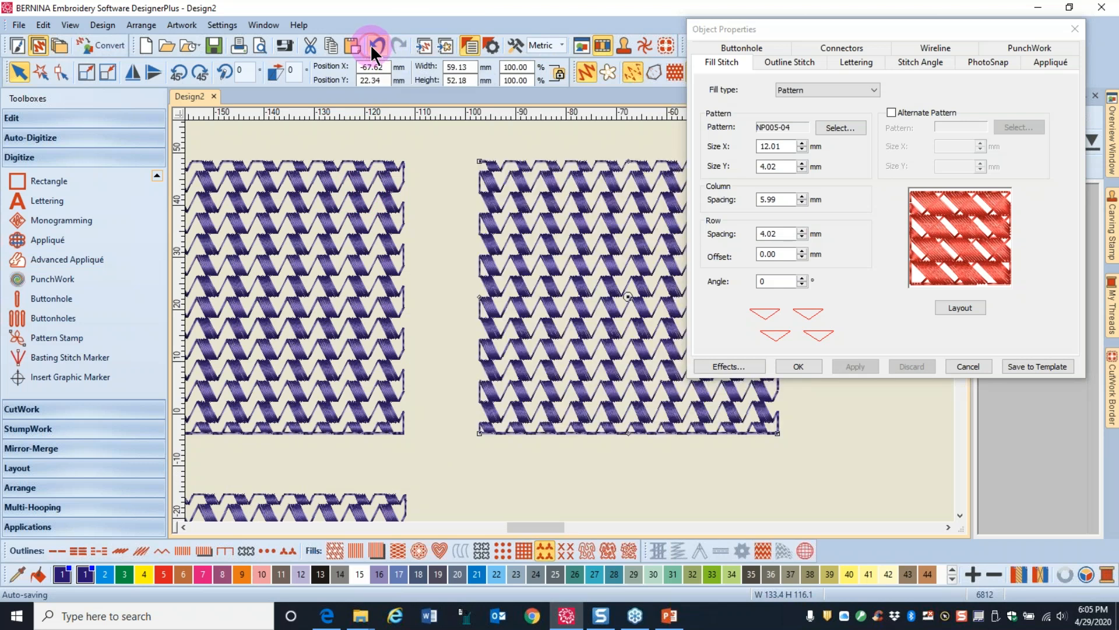
# Step: Try a pattern Size Y of 8 mm on the copy beside the original square and undo it
pyautogui.click(781, 200)
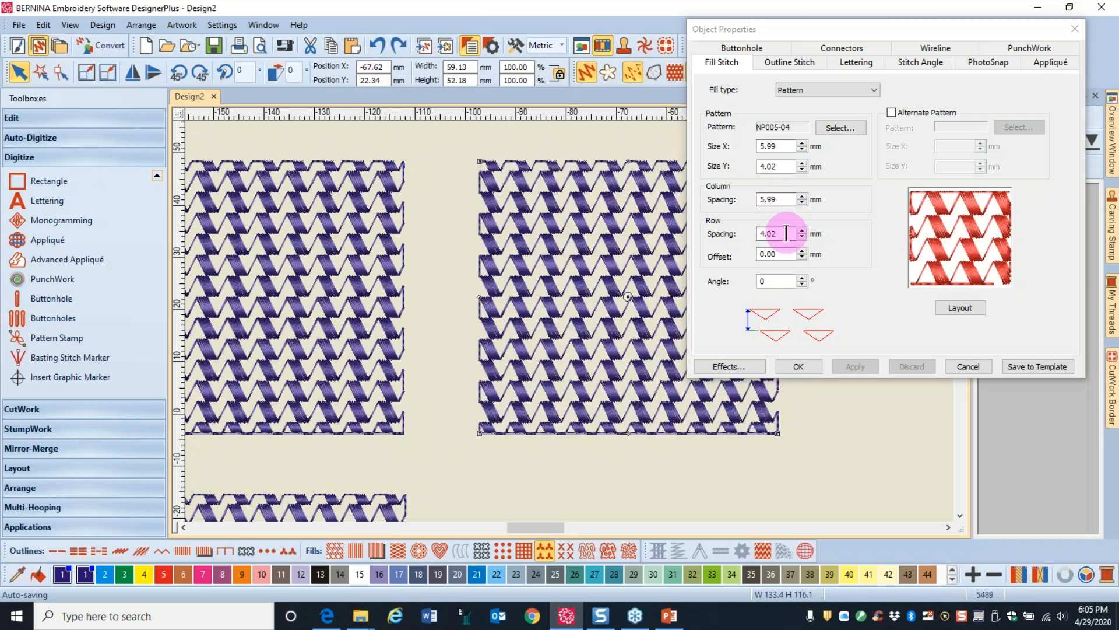
pyautogui.click(781, 167)
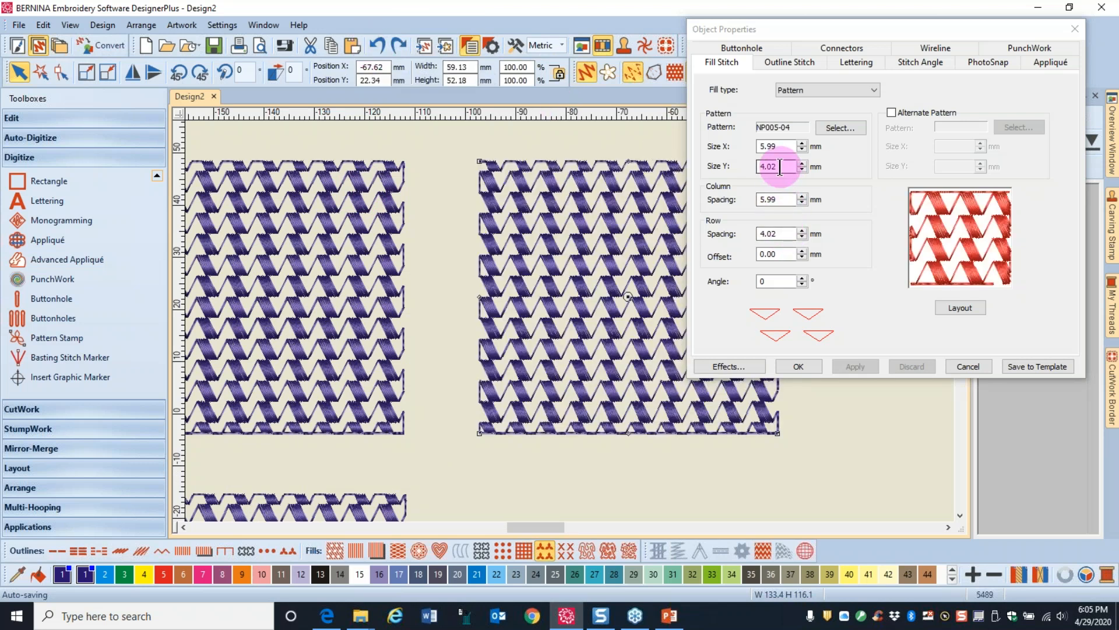
pyautogui.moveTo(781, 167); pyautogui.dragTo(740, 166)
pyautogui.write('8')
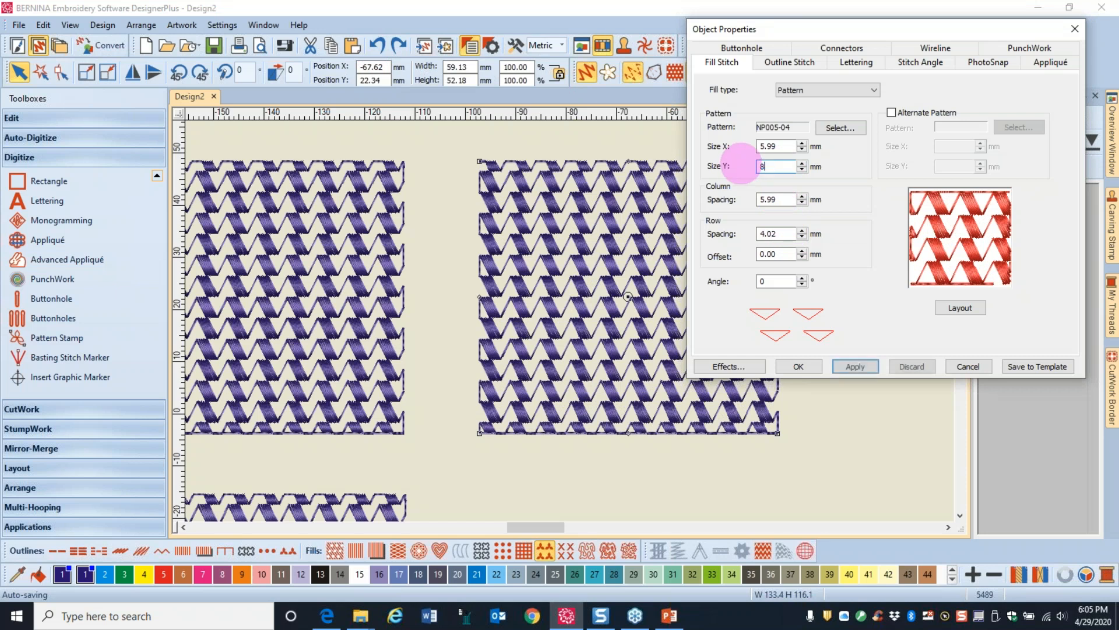
pyautogui.click(856, 362)
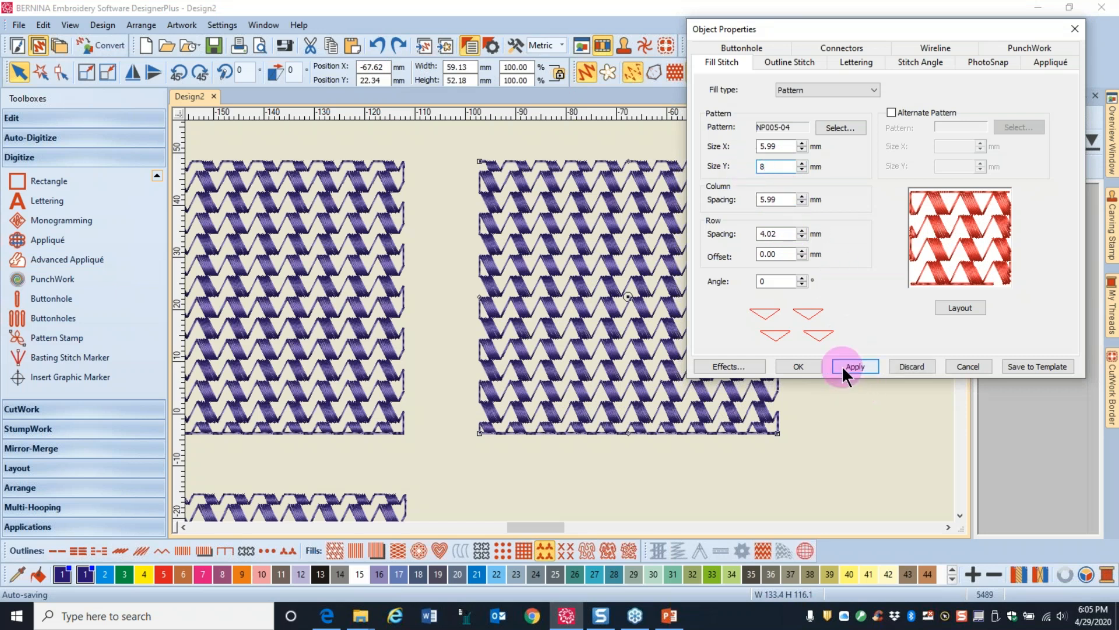
pyautogui.click(843, 365)
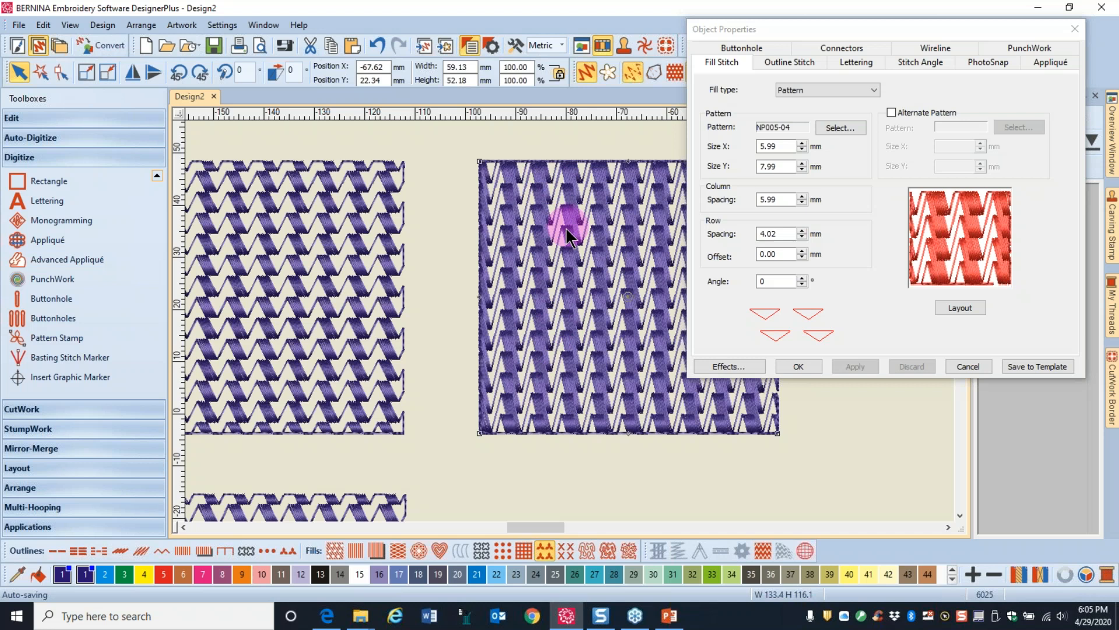
pyautogui.click(376, 45)
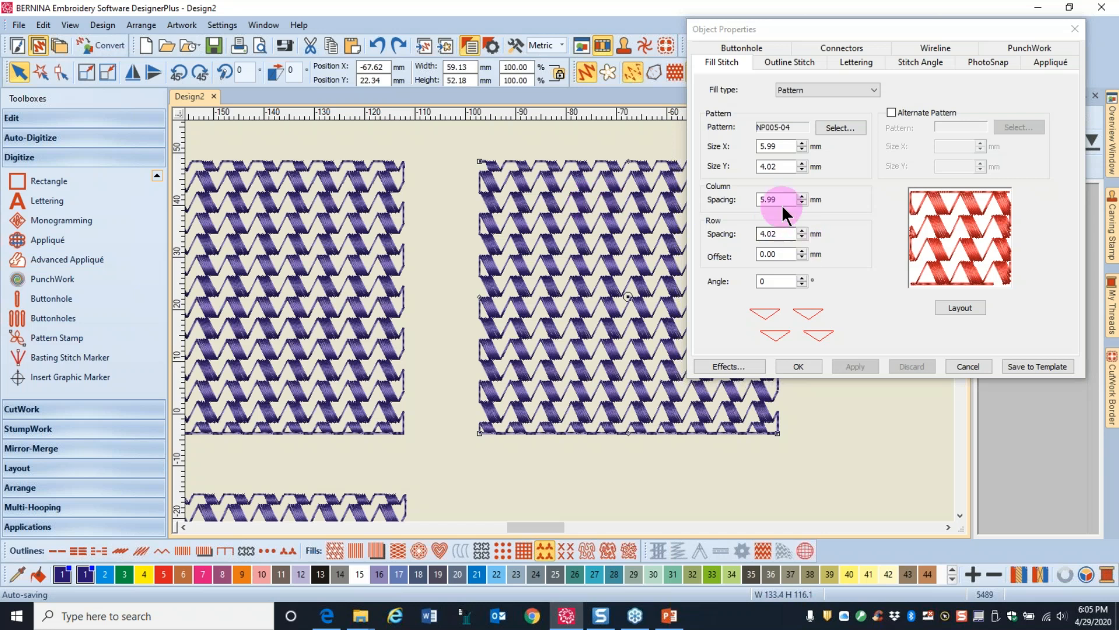
# Step: Set the row spacing of the selected copy's pattern fill to 8 mm and apply it
pyautogui.click(781, 234)
pyautogui.write('8')
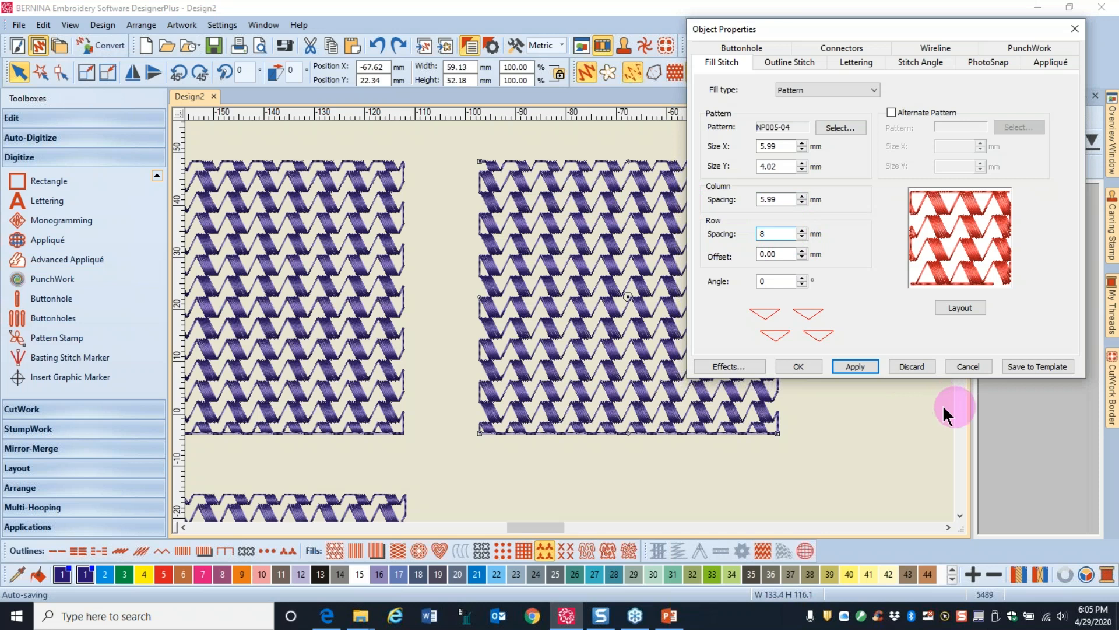
pyautogui.click(853, 367)
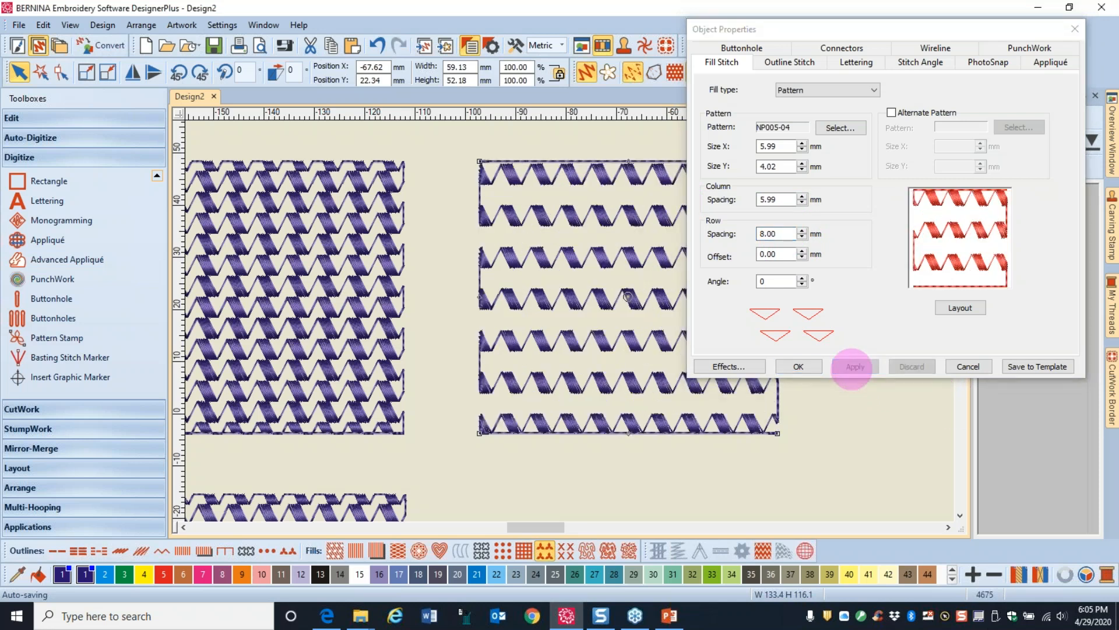
pyautogui.click(502, 198)
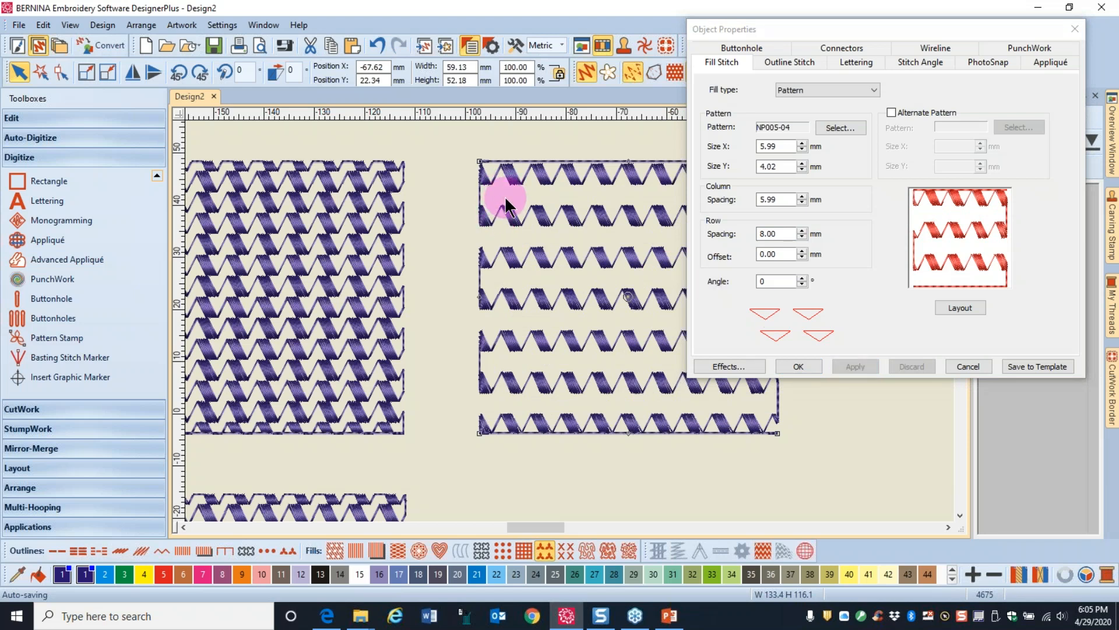
# Step: Enable an alternate pattern for the selected copy's fill and browse the Heirloom pattern set
pyautogui.click(892, 113)
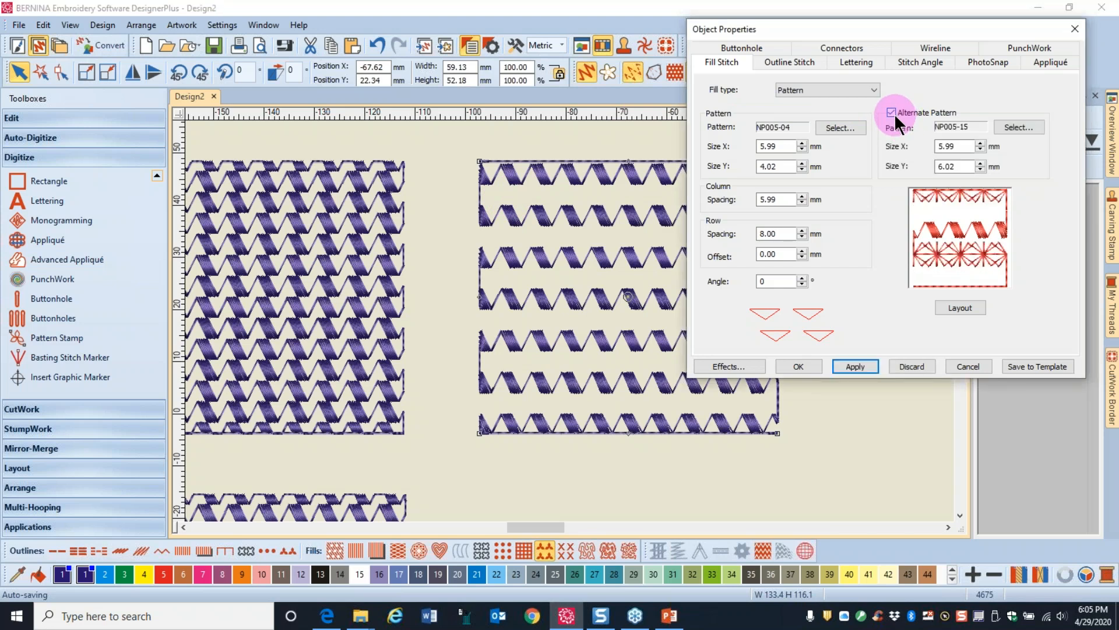
pyautogui.click(1018, 127)
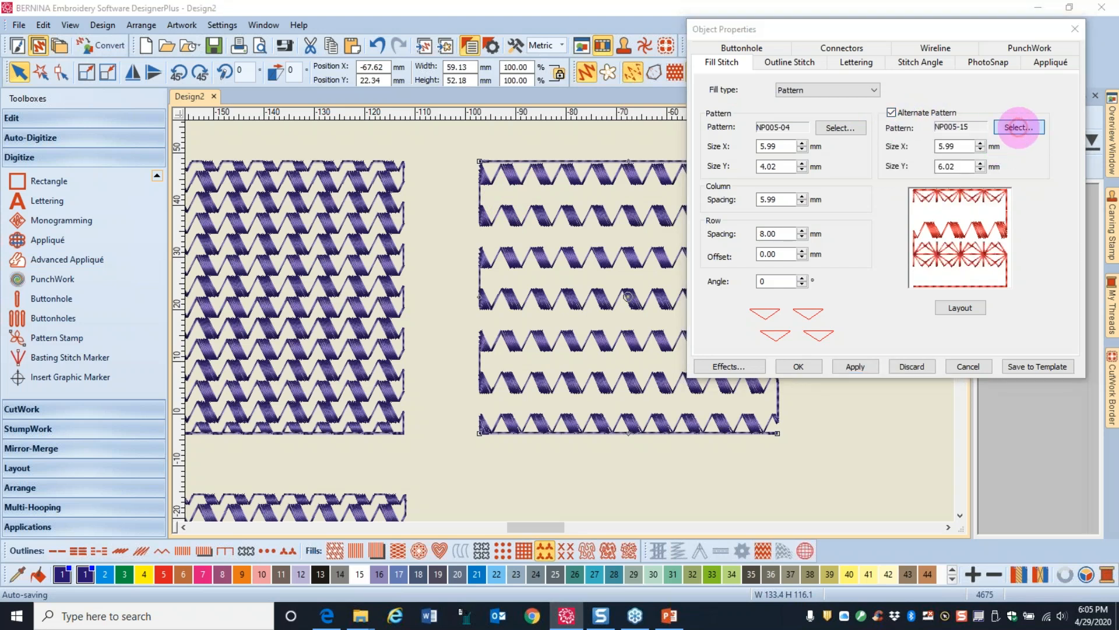
pyautogui.click(926, 68)
pyautogui.moveTo(926, 106); pyautogui.dragTo(926, 164)
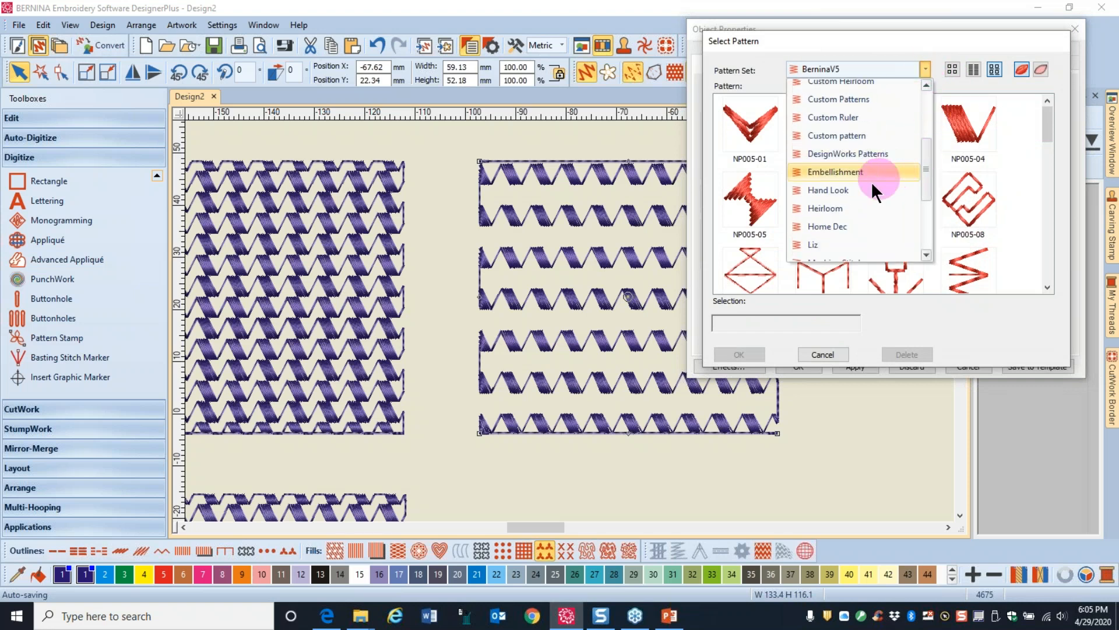
pyautogui.click(829, 205)
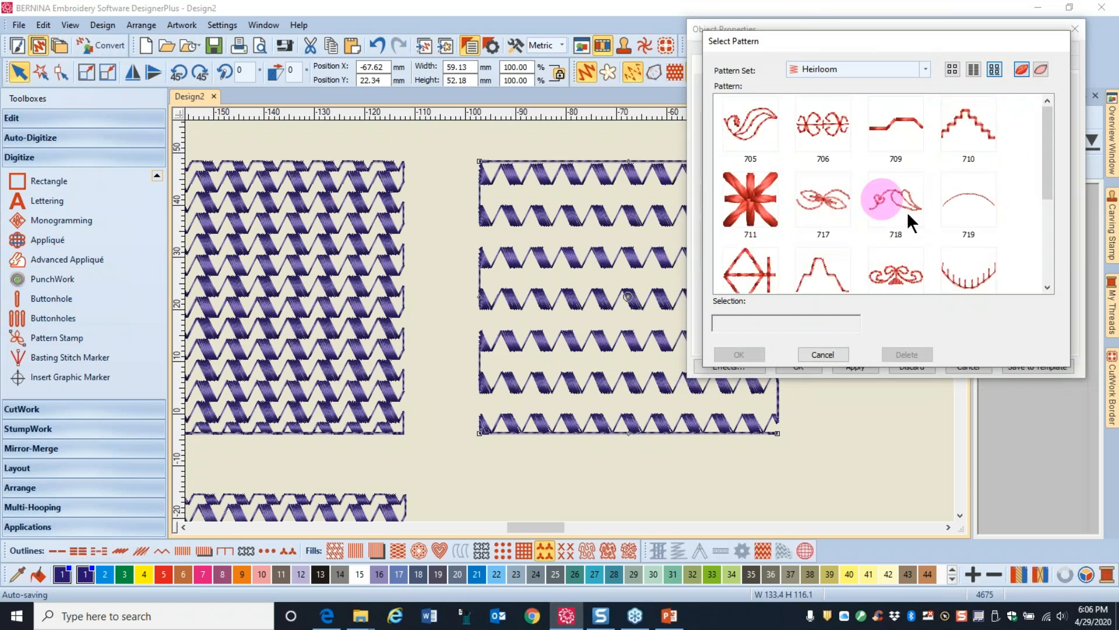
pyautogui.moveTo(1050, 172); pyautogui.dragTo(1051, 219)
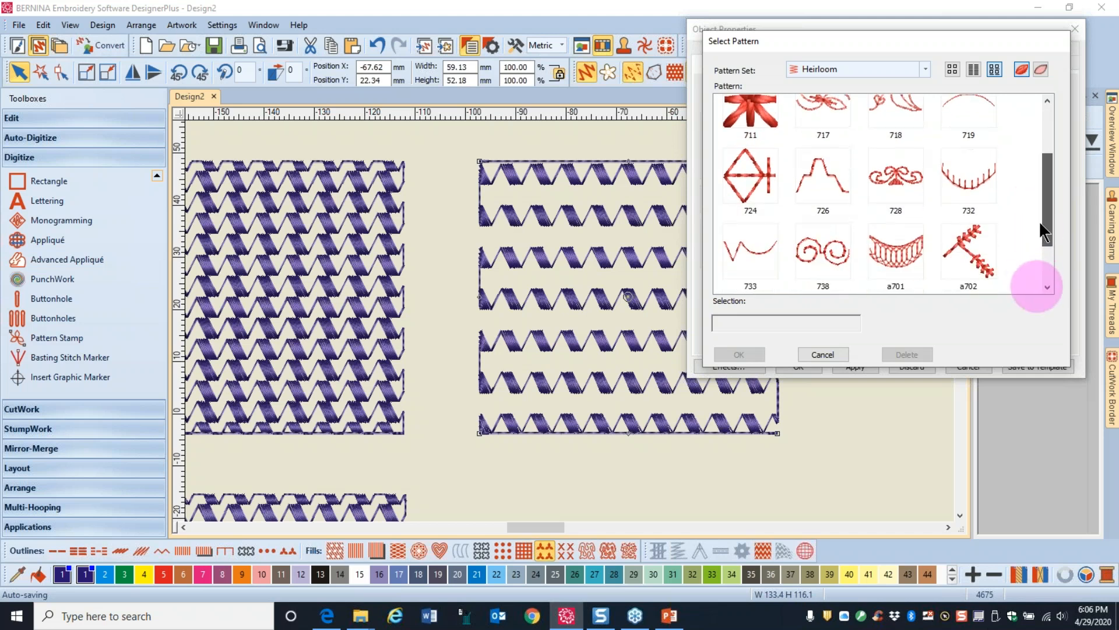
# Step: Compare the outline and stitched previews of the Heirloom patterns, including pattern 738
pyautogui.click(823, 253)
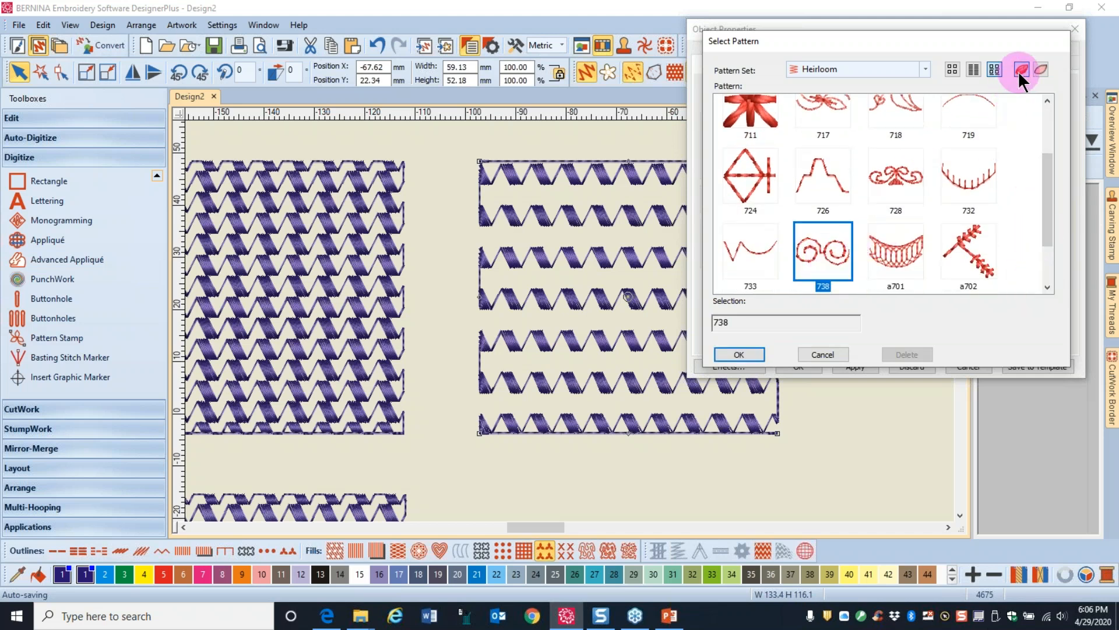
pyautogui.click(1041, 71)
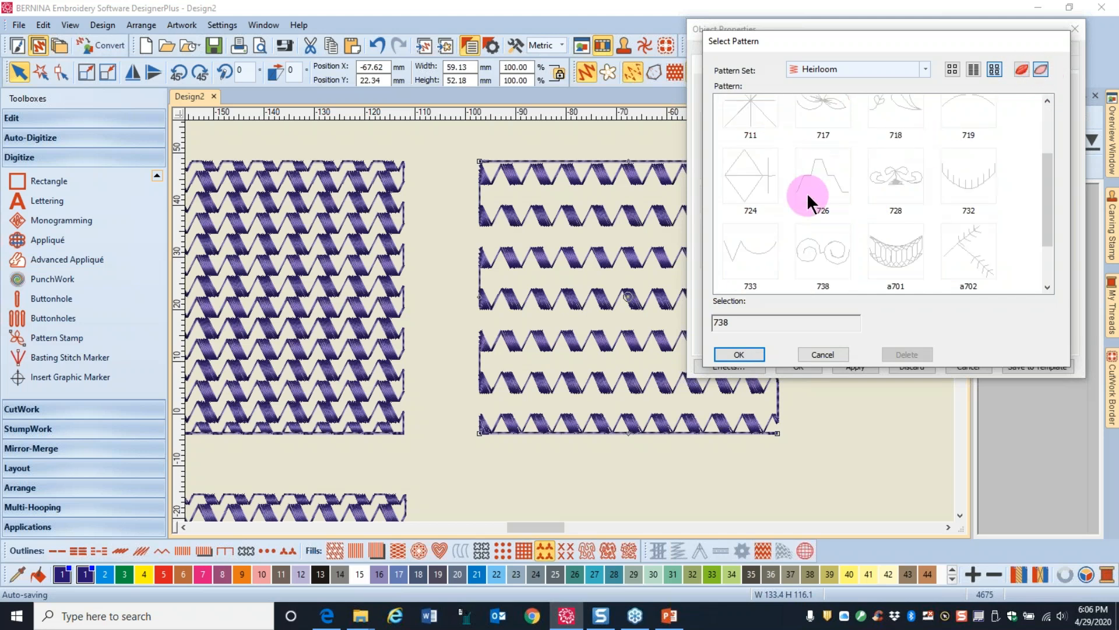
pyautogui.click(1021, 71)
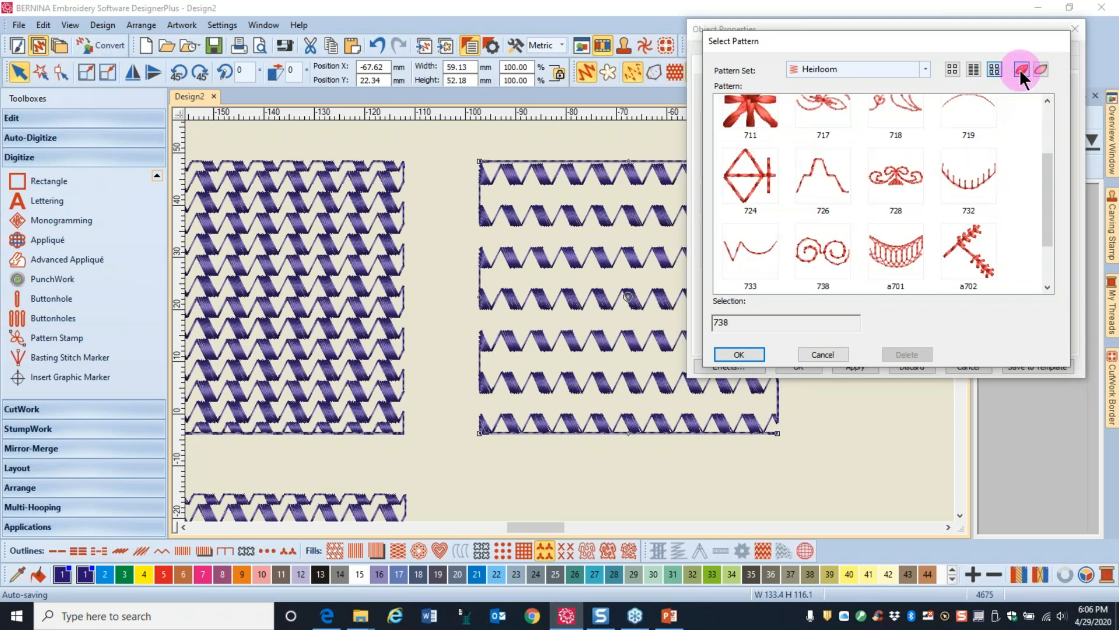
# Step: Choose Heirloom pattern 738 as the alternate pattern and apply it to the selected copy's fill
pyautogui.click(818, 245)
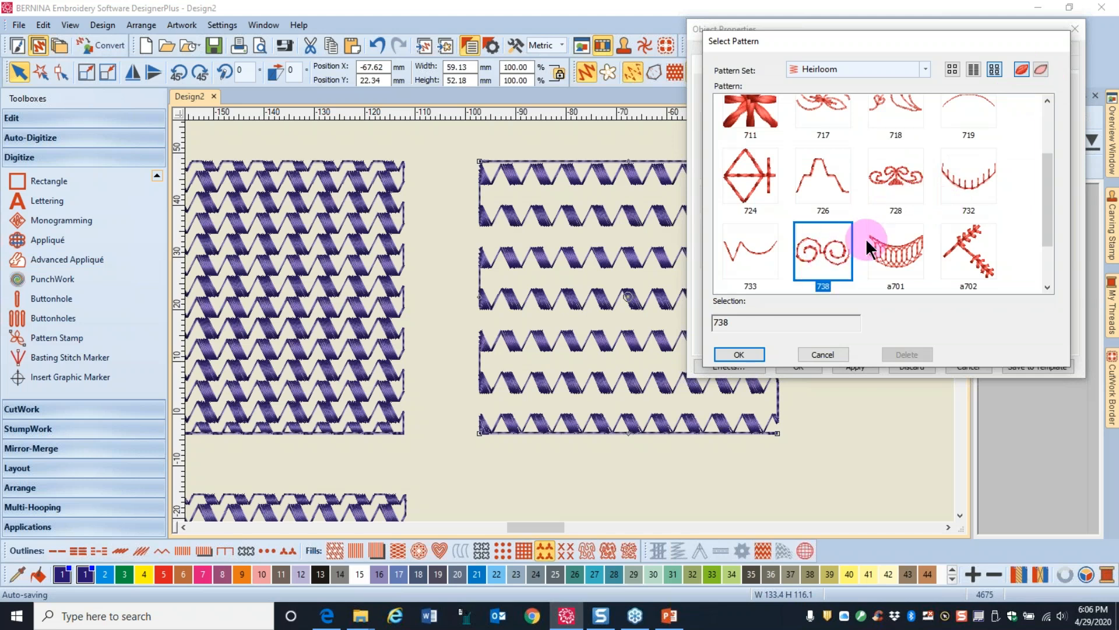
pyautogui.click(747, 355)
pyautogui.click(856, 367)
pyautogui.click(564, 211)
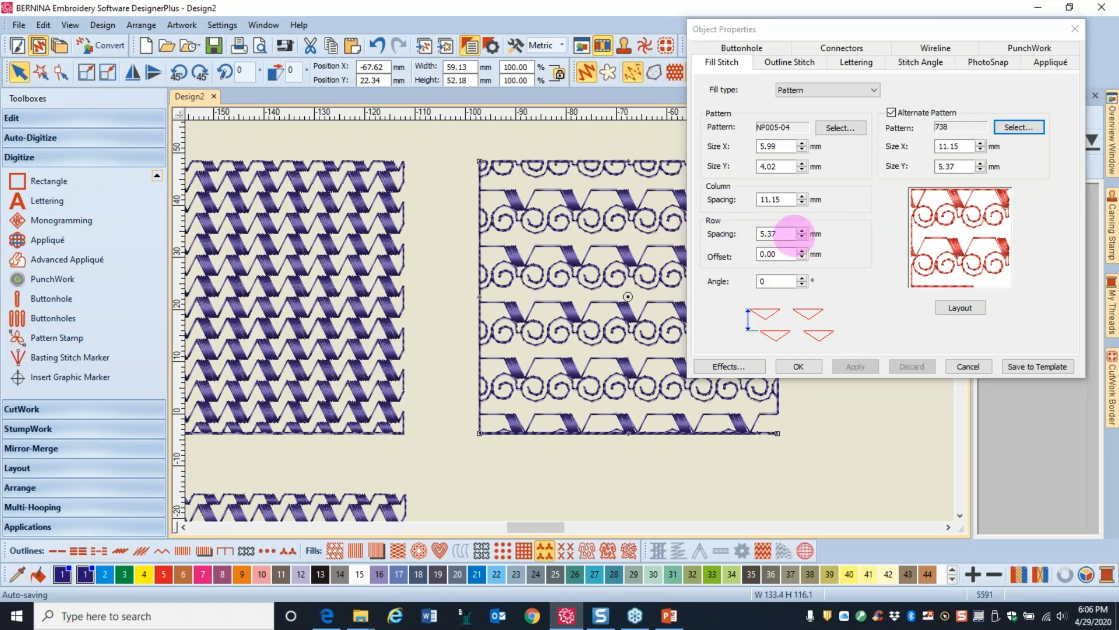
# Step: Undo the alternate pattern on the selected copy and redo it to compare both fills
pyautogui.click(376, 48)
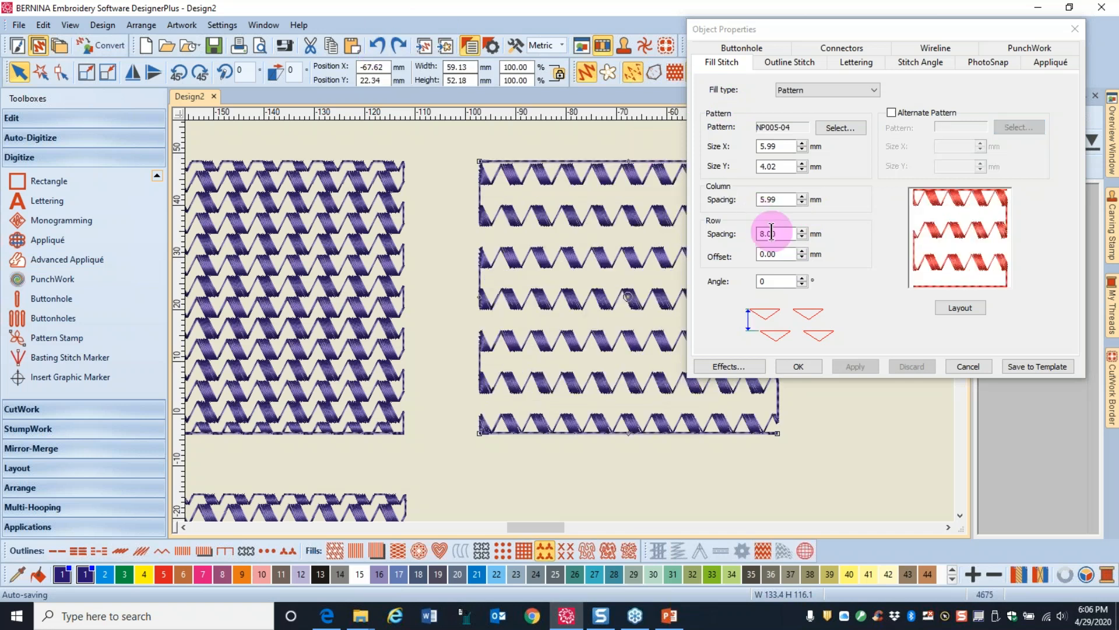
pyautogui.click(399, 44)
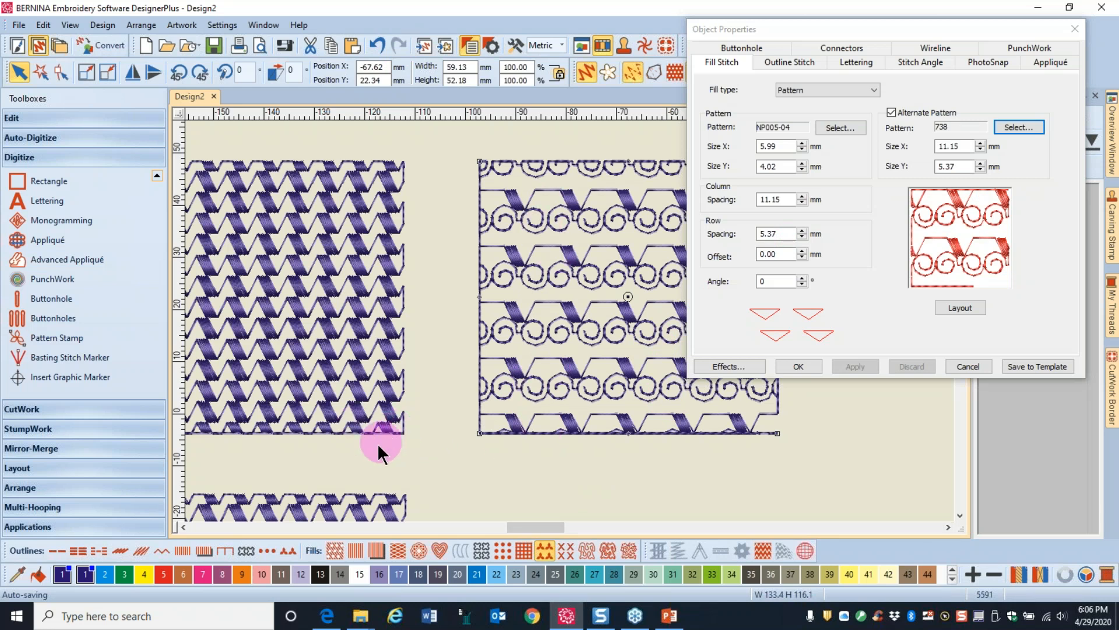
# Step: Select the square copy below the original, enable an alternate pattern for its fill and browse the Heirloom pattern set
pyautogui.scroll(-2, 374, 449)
pyautogui.scroll(2, 542, 440)
pyautogui.click(520, 313)
pyautogui.click(453, 306)
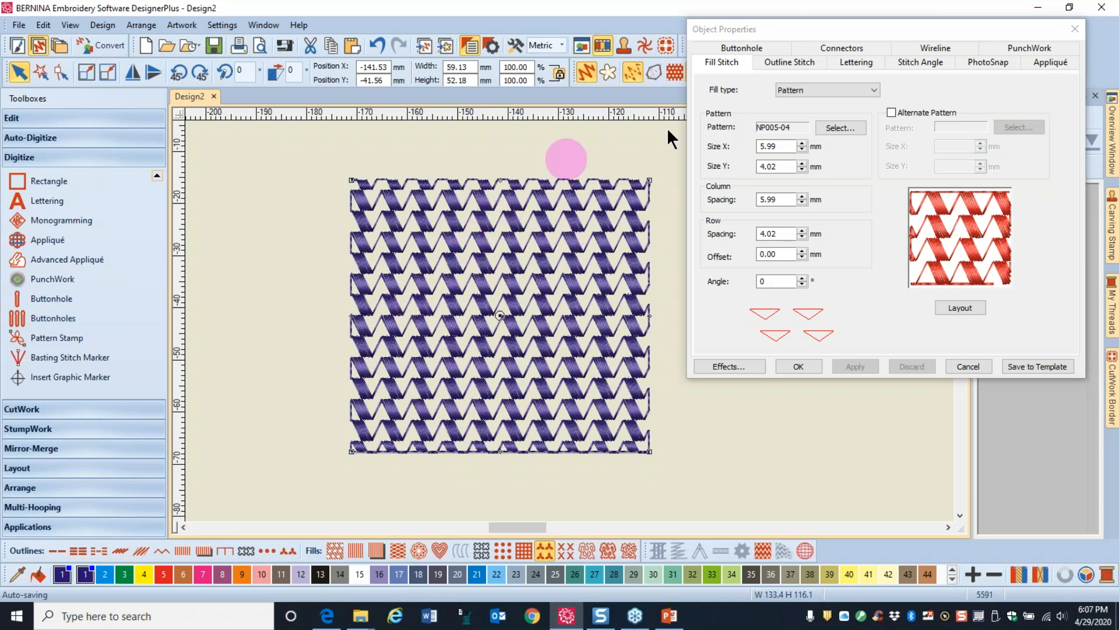
pyautogui.click(892, 113)
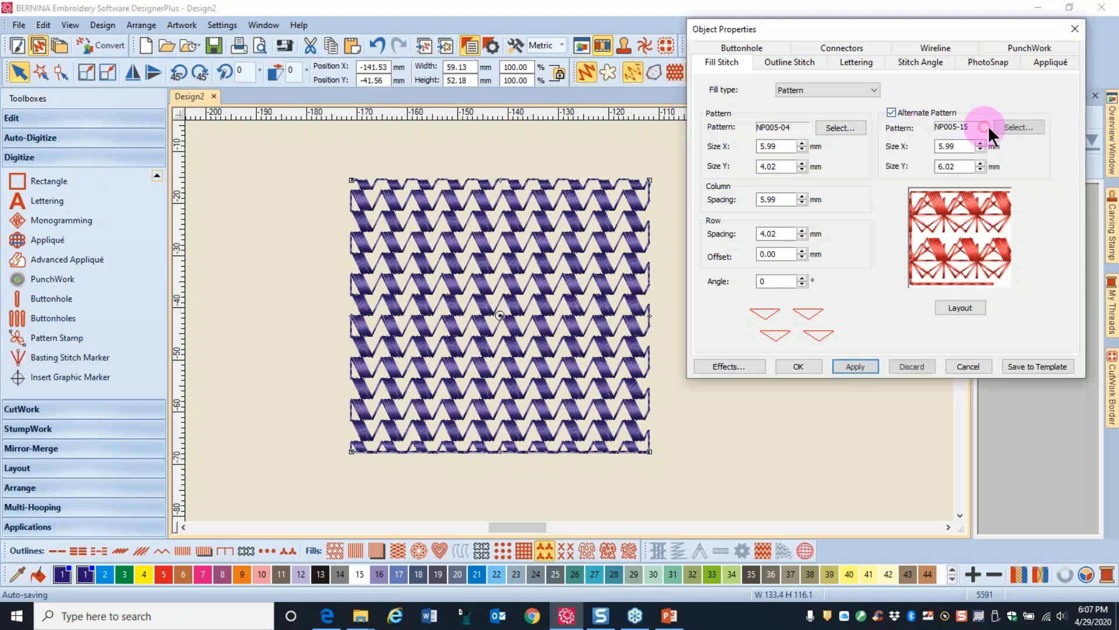
pyautogui.click(1010, 127)
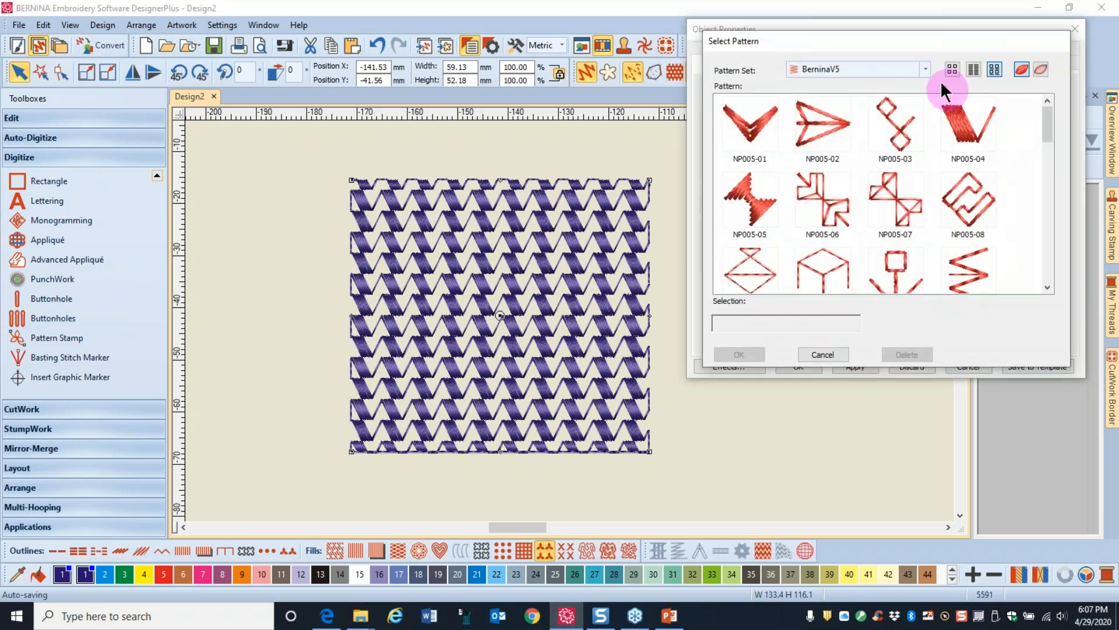
pyautogui.click(925, 70)
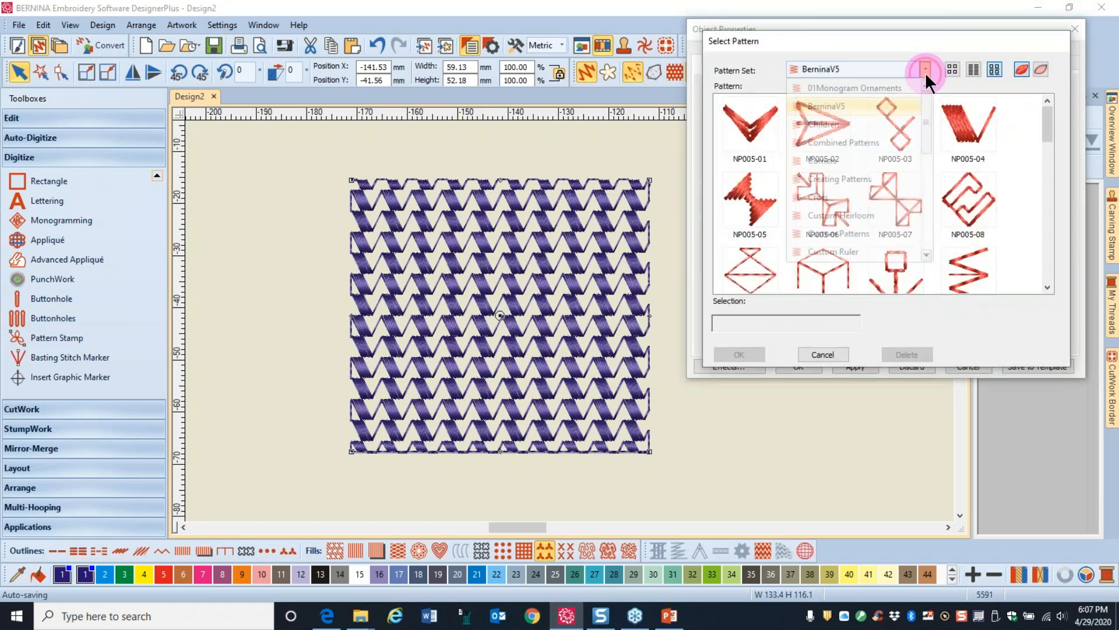
pyautogui.click(926, 255)
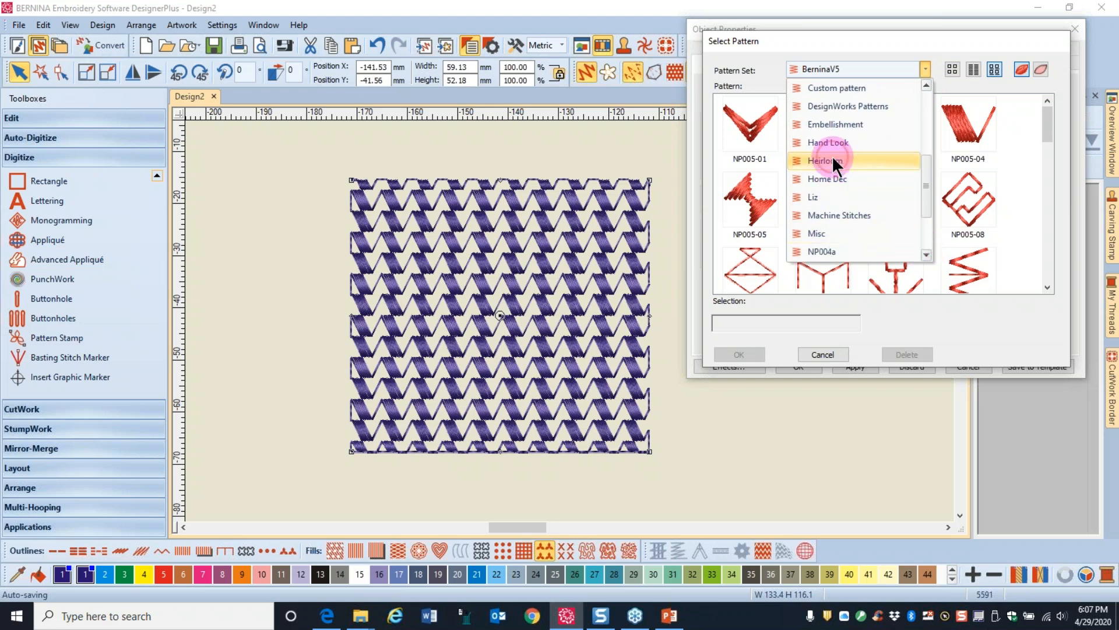
pyautogui.click(832, 156)
# Step: Choose Heirloom pattern 738 as the alternate pattern and apply it to the lower square's fill
pyautogui.click(1048, 286)
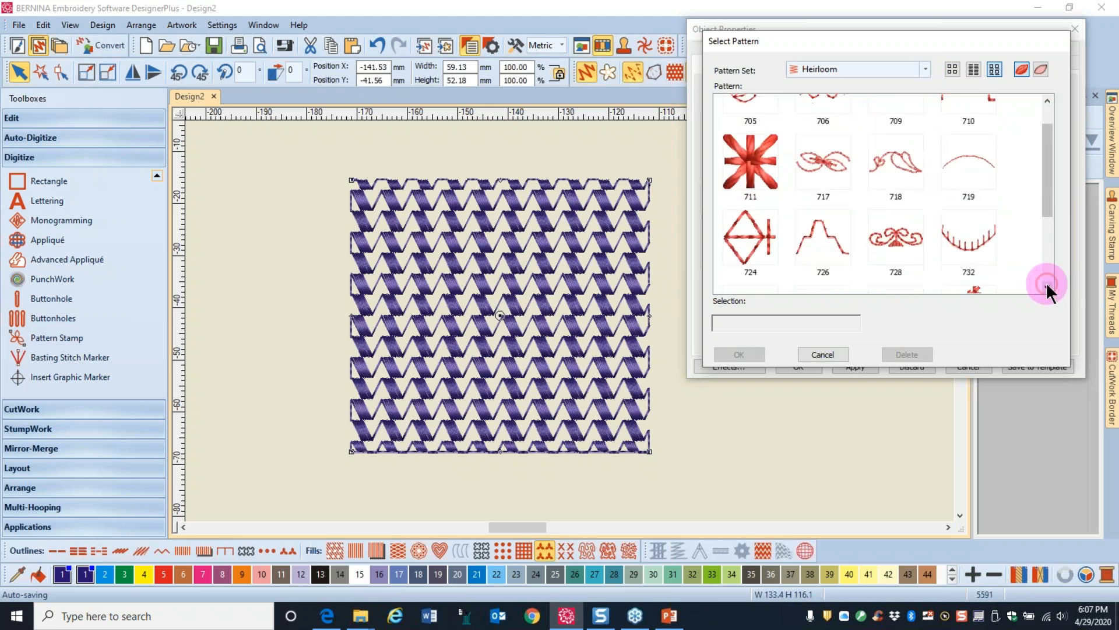
pyautogui.click(838, 243)
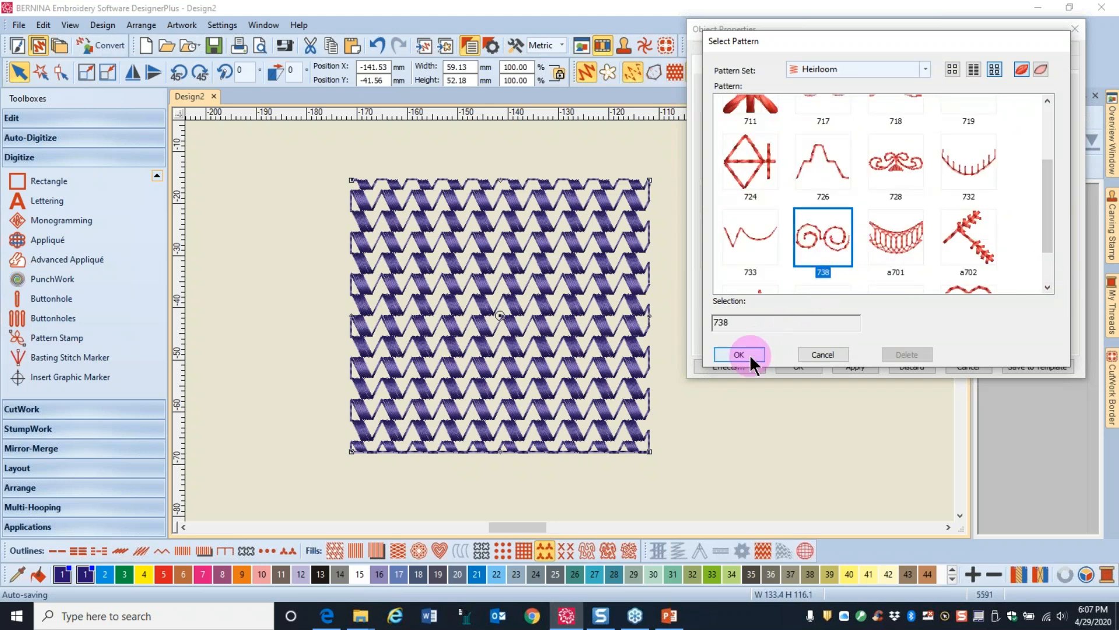
pyautogui.click(739, 354)
pyautogui.click(854, 365)
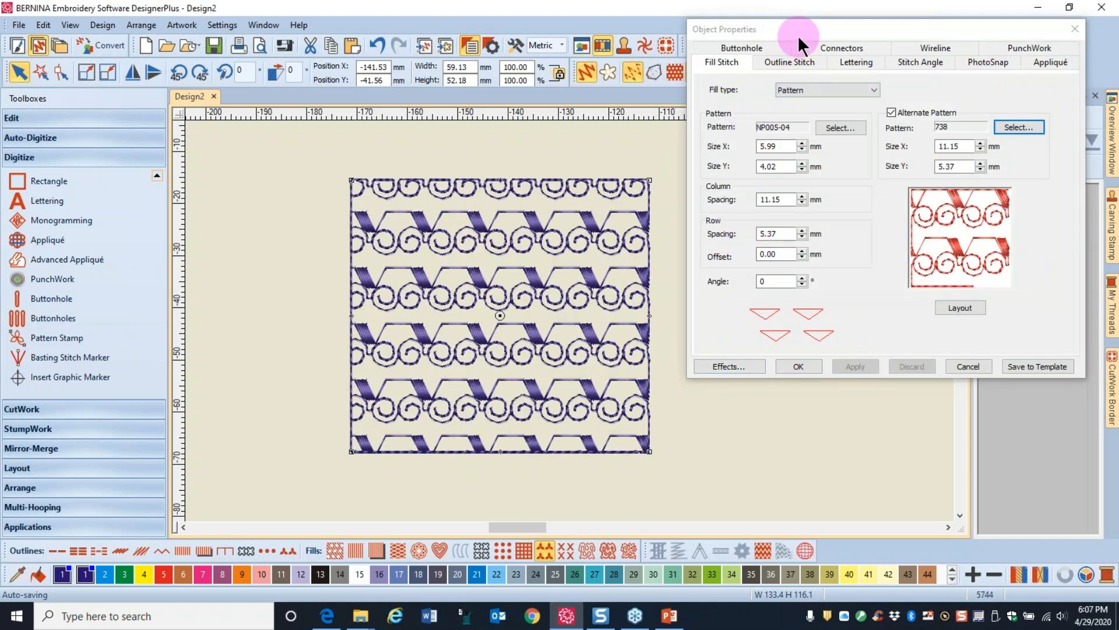
pyautogui.moveTo(798, 35); pyautogui.dragTo(879, 234)
pyautogui.scroll(1, 569, 320)
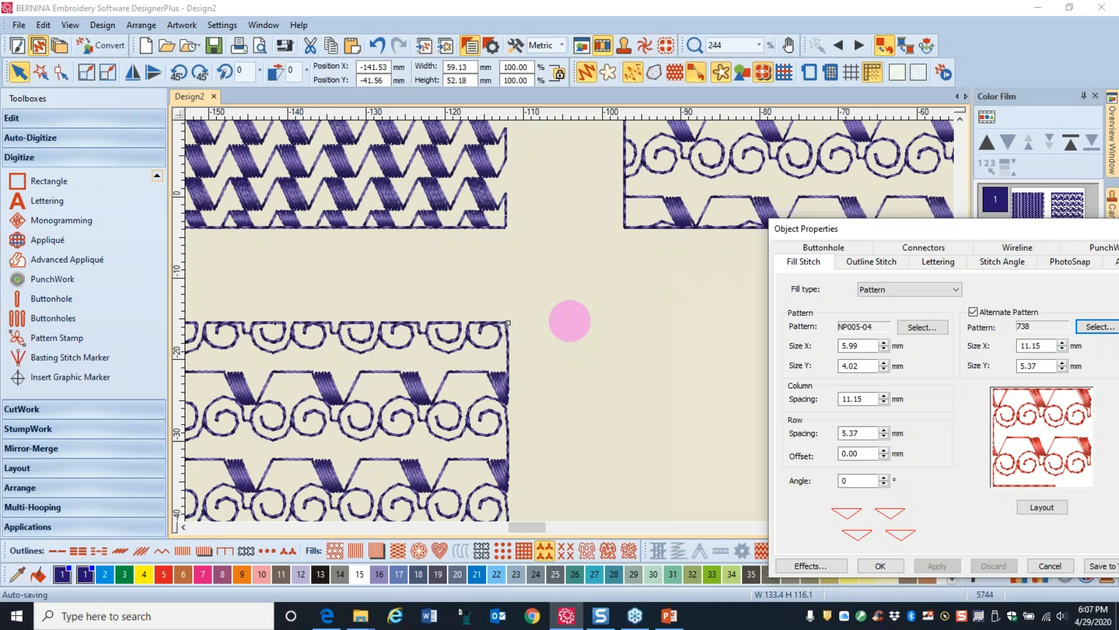
pyautogui.scroll(-2, 570, 320)
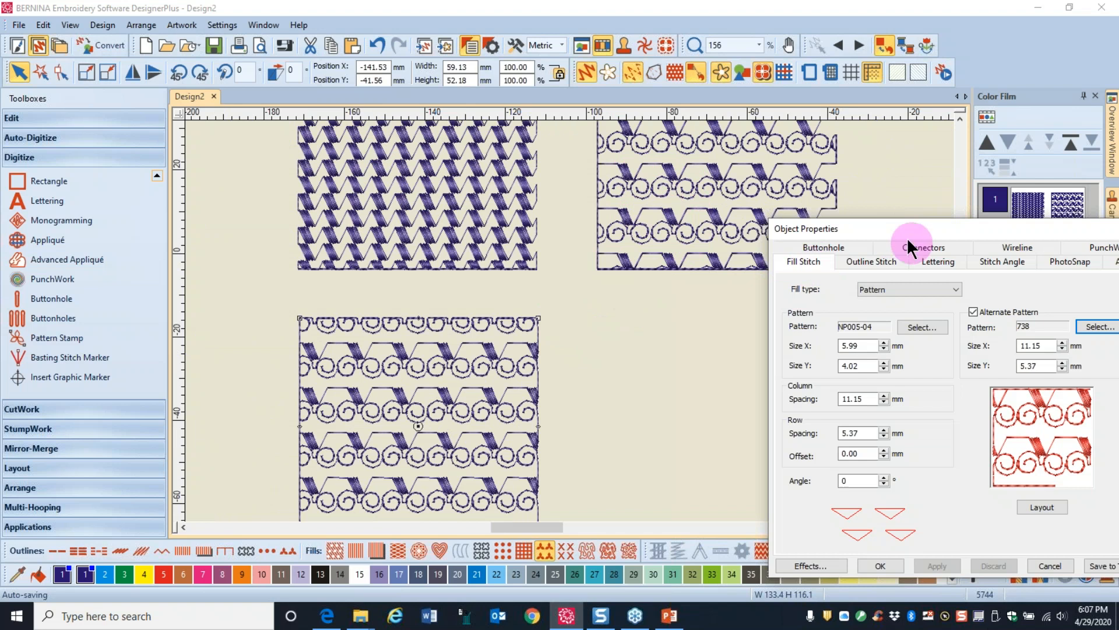
pyautogui.moveTo(897, 230); pyautogui.dragTo(847, 160)
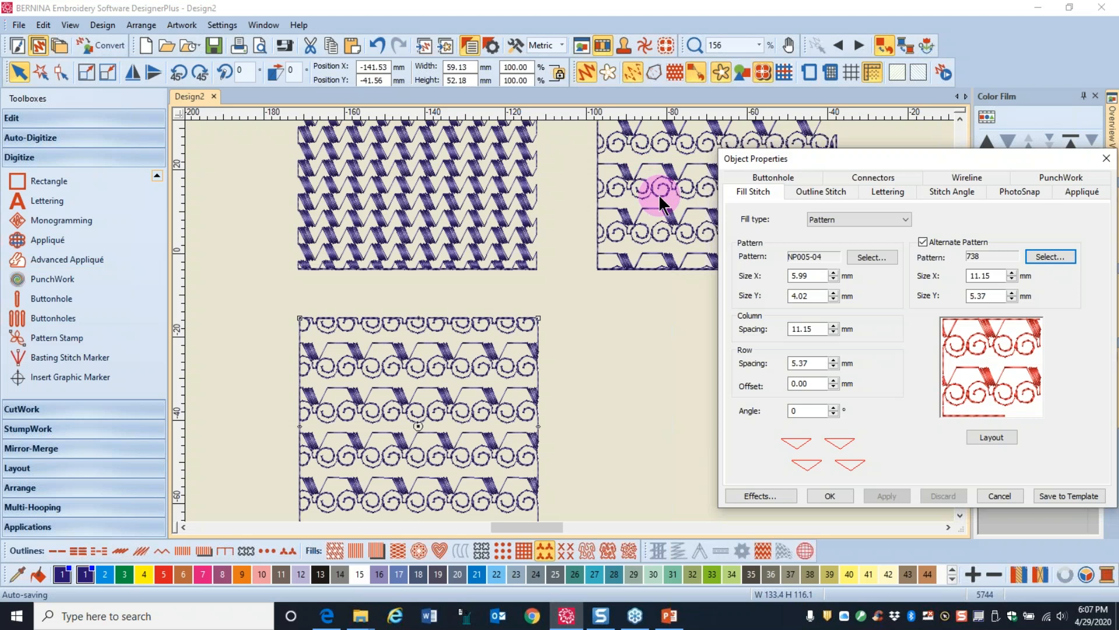
# Step: Place a copy of the lower square beside it and set the copy's row spacing to 8 mm
pyautogui.click(394, 395)
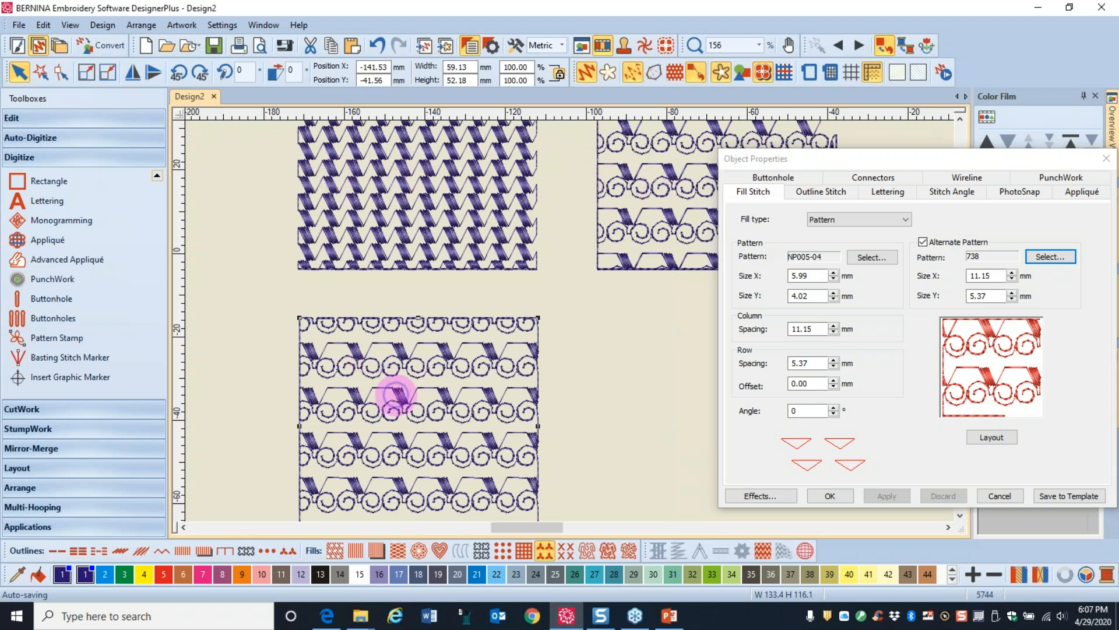
pyautogui.moveTo(394, 395); pyautogui.dragTo(689, 393)
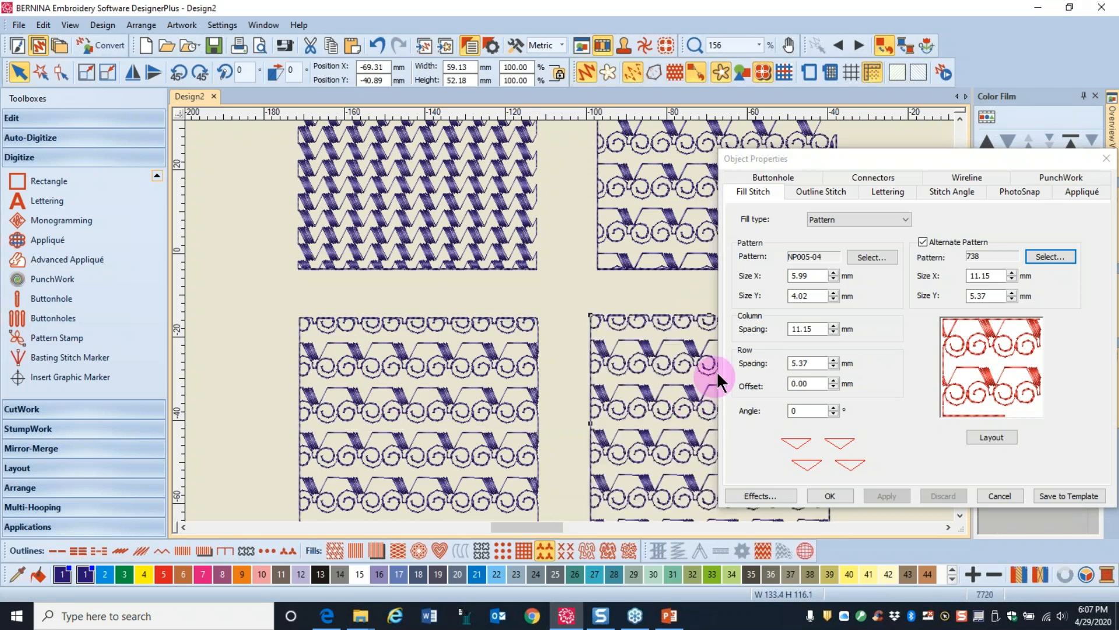
pyautogui.doubleClick(822, 363)
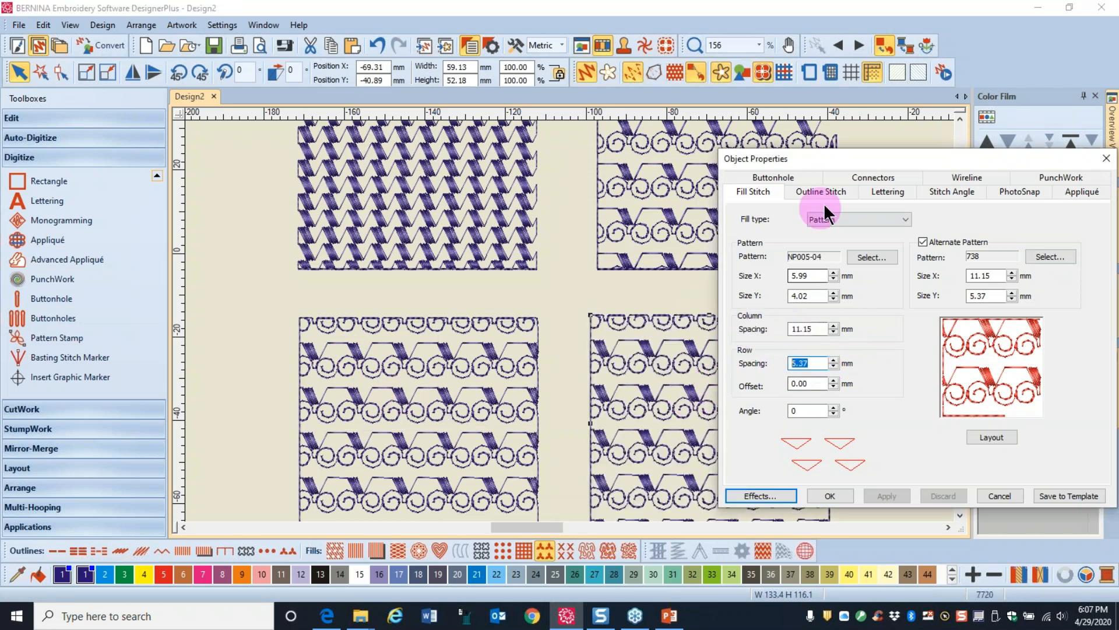
pyautogui.moveTo(850, 160); pyautogui.dragTo(953, 135)
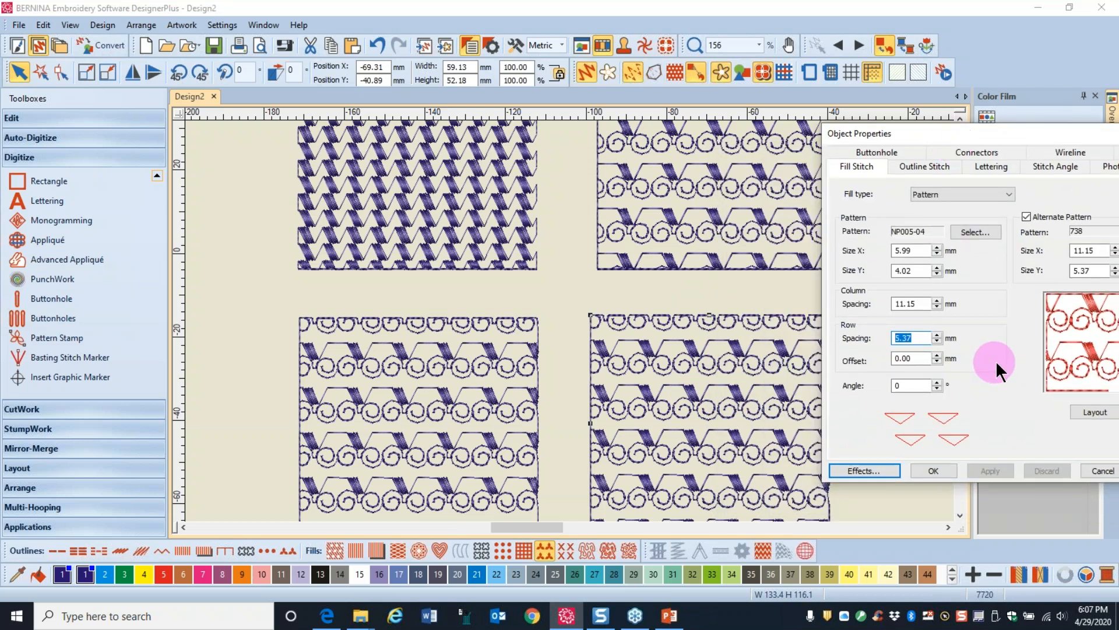
pyautogui.write('8')
pyautogui.click(991, 467)
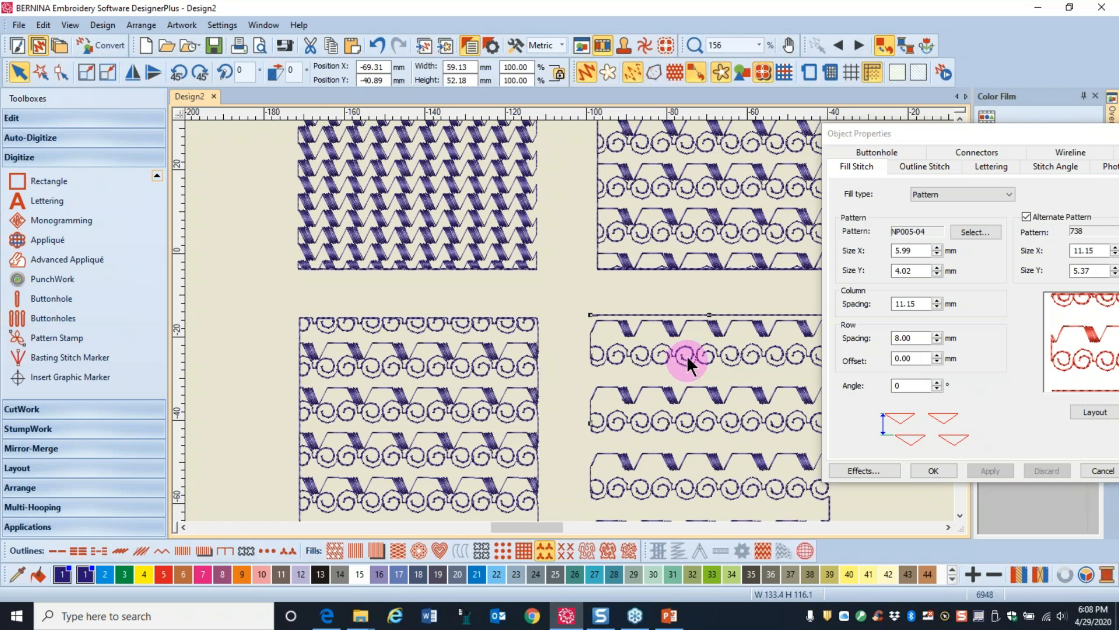
# Step: Place another copy of the lower-left square directly beneath it
pyautogui.scroll(-3, 566, 320)
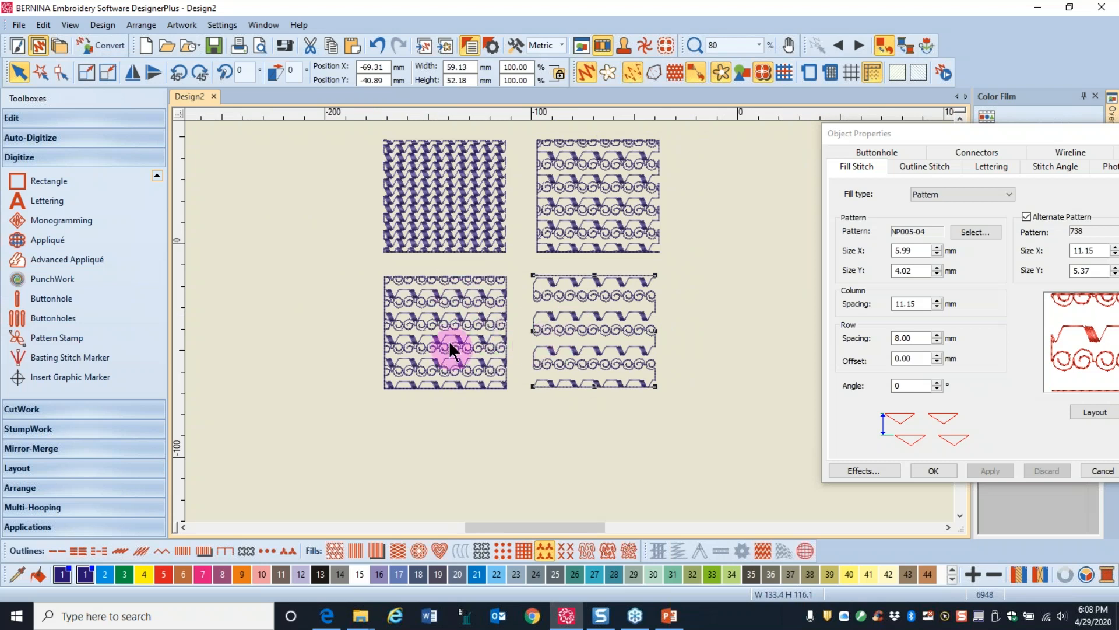
pyautogui.moveTo(438, 324); pyautogui.dragTo(439, 445)
pyautogui.scroll(3, 568, 324)
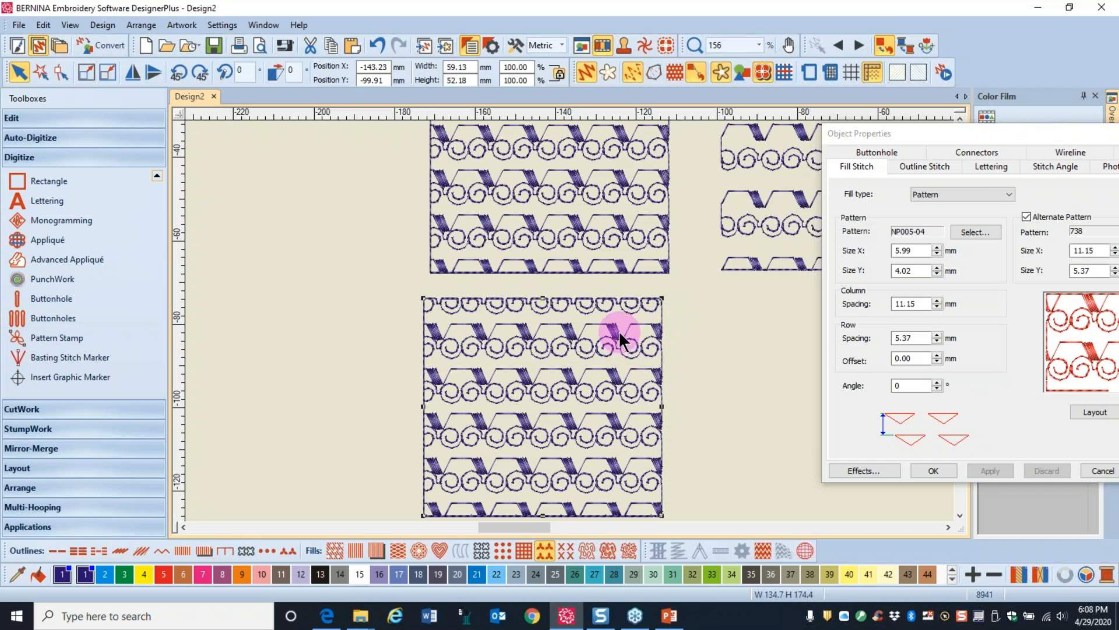
# Step: Set the new copy's alternate pattern size to 15 mm in X and 6 mm in Y and apply it
pyautogui.click(917, 250)
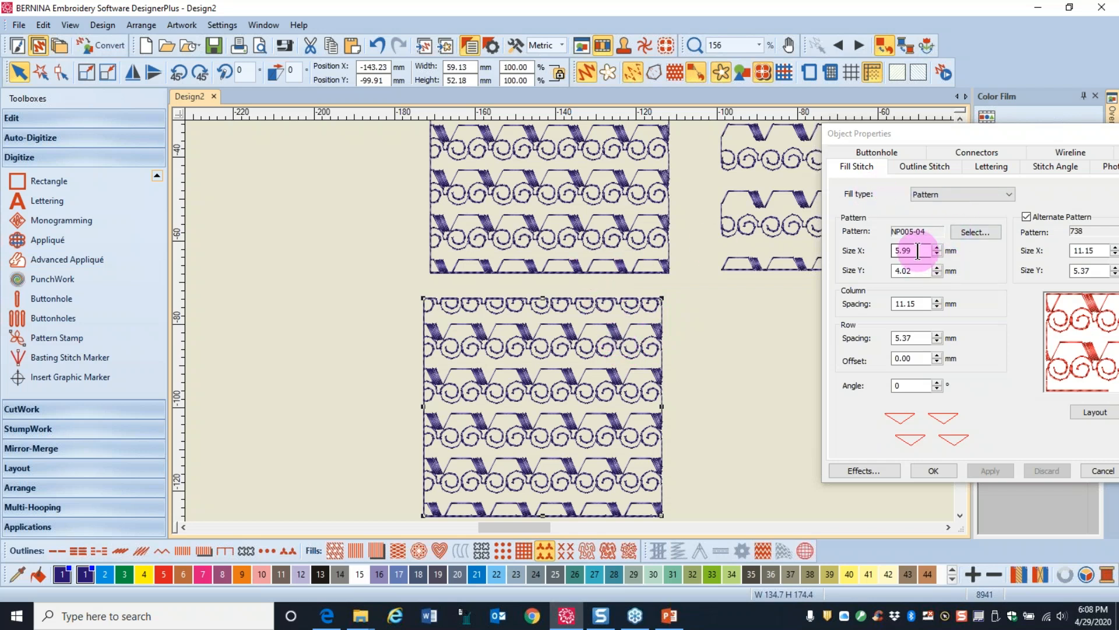
pyautogui.moveTo(918, 251); pyautogui.dragTo(862, 249)
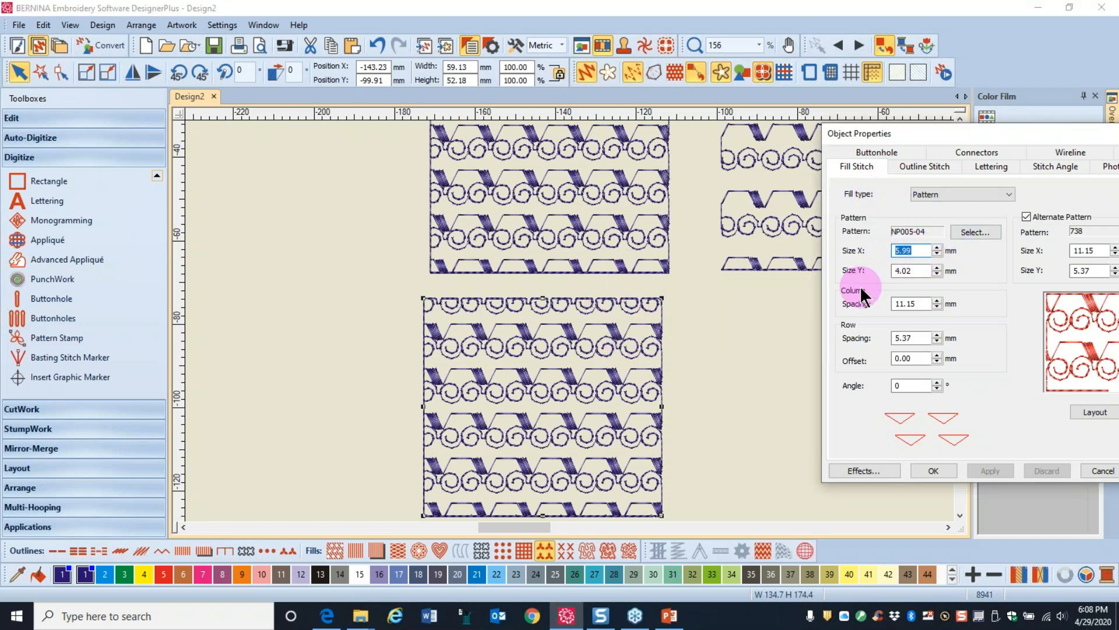
pyautogui.moveTo(1014, 140); pyautogui.dragTo(882, 131)
pyautogui.moveTo(987, 239); pyautogui.dragTo(953, 242)
pyautogui.write('15')
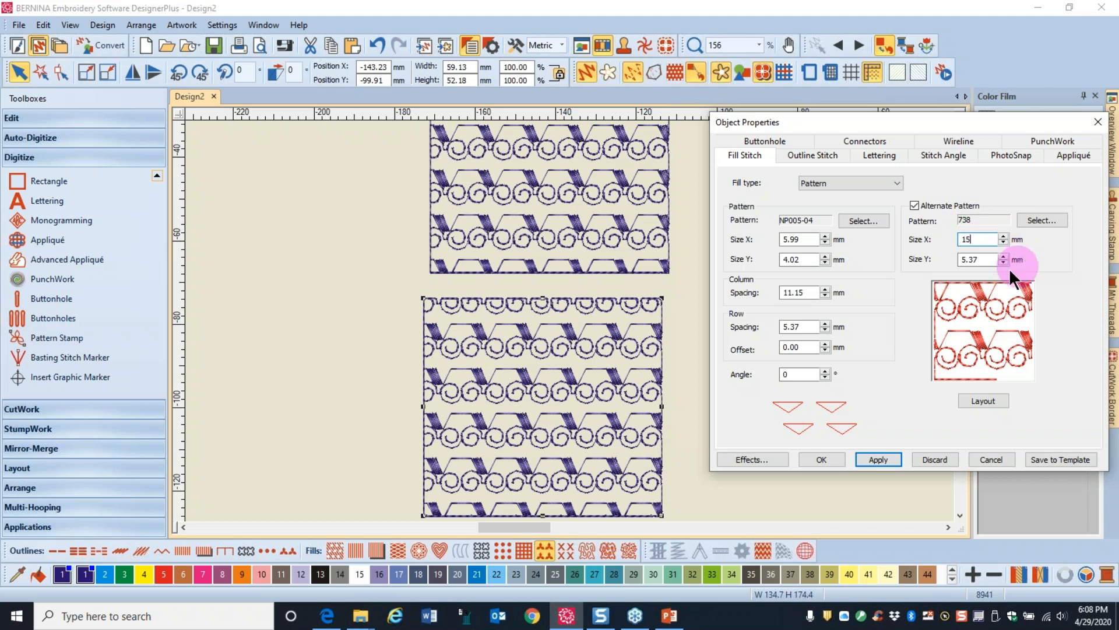
pyautogui.moveTo(991, 259)
pyautogui.mouseDown()
pyautogui.moveTo(947, 259)
pyautogui.moveTo(982, 272)
pyautogui.mouseUp()
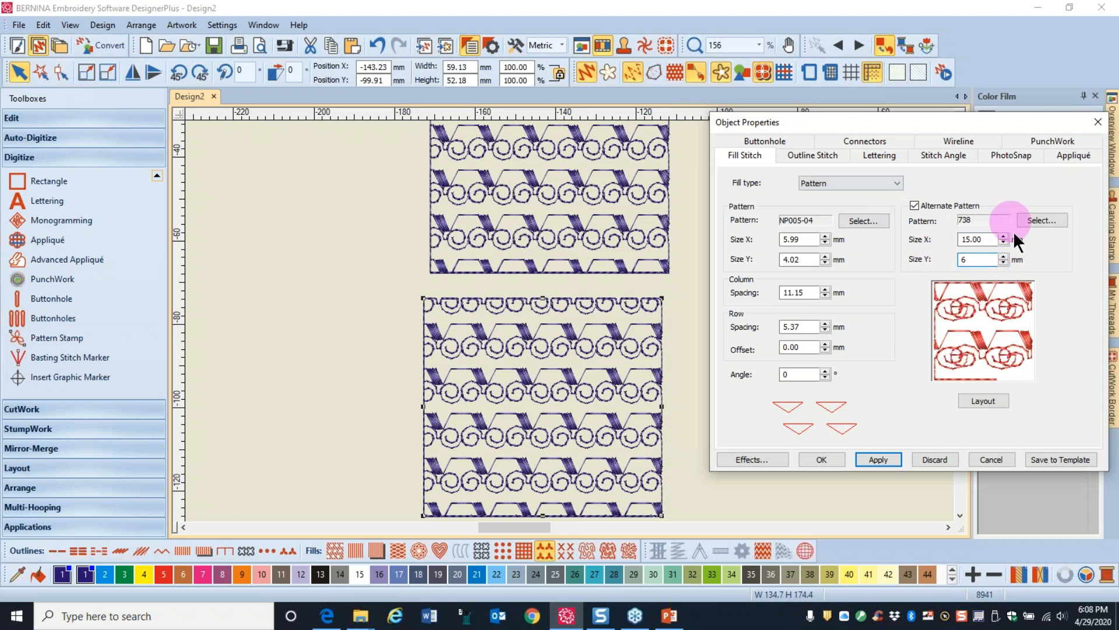
pyautogui.click(879, 460)
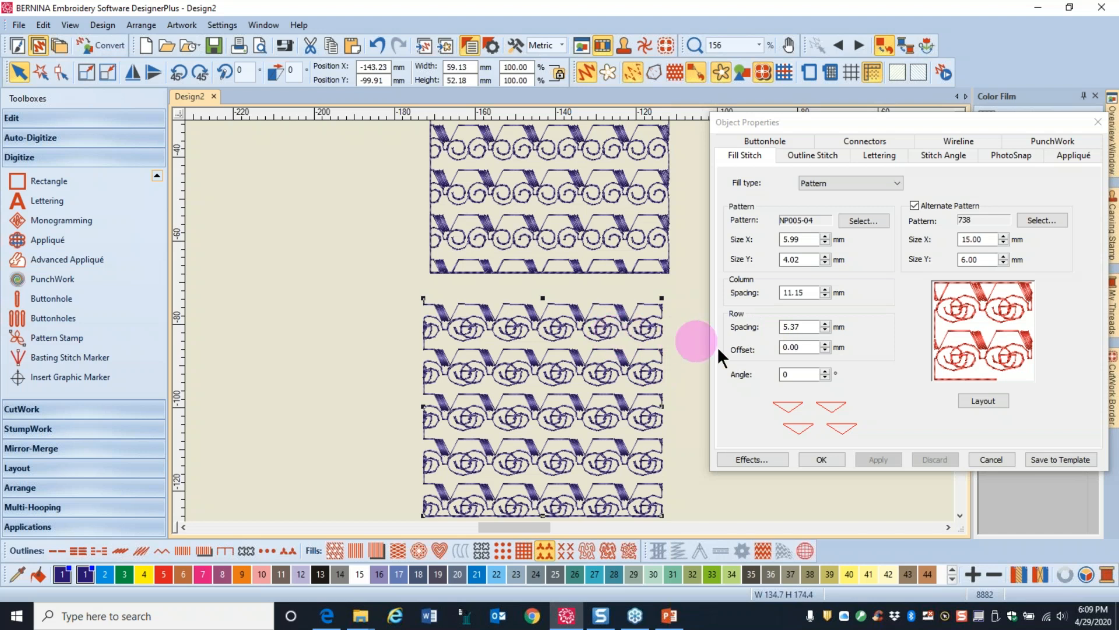
# Step: Set the bottom square's column spacing to 15 mm and row spacing to 6 mm and apply them to the fill
pyautogui.click(801, 327)
pyautogui.click(808, 294)
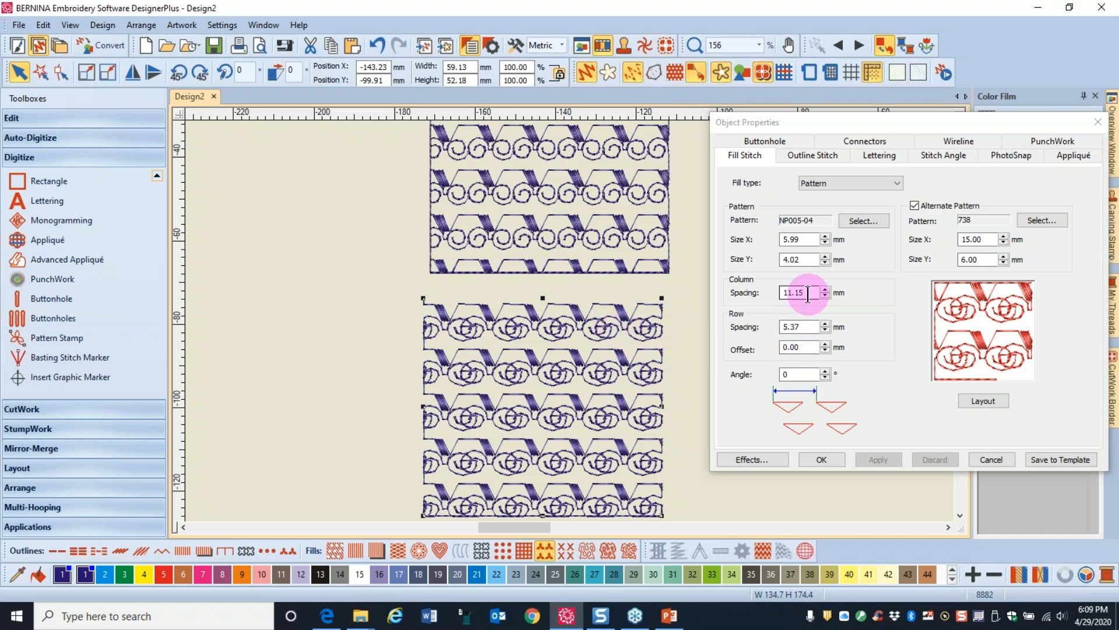
pyautogui.write('15')
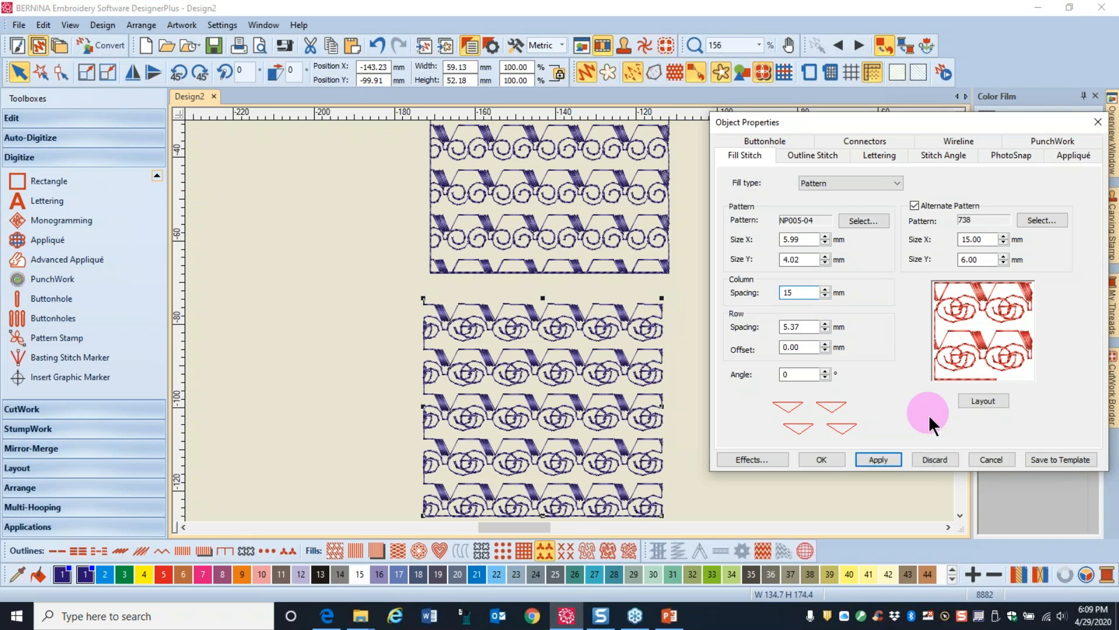
pyautogui.doubleClick(780, 327)
pyautogui.write('6')
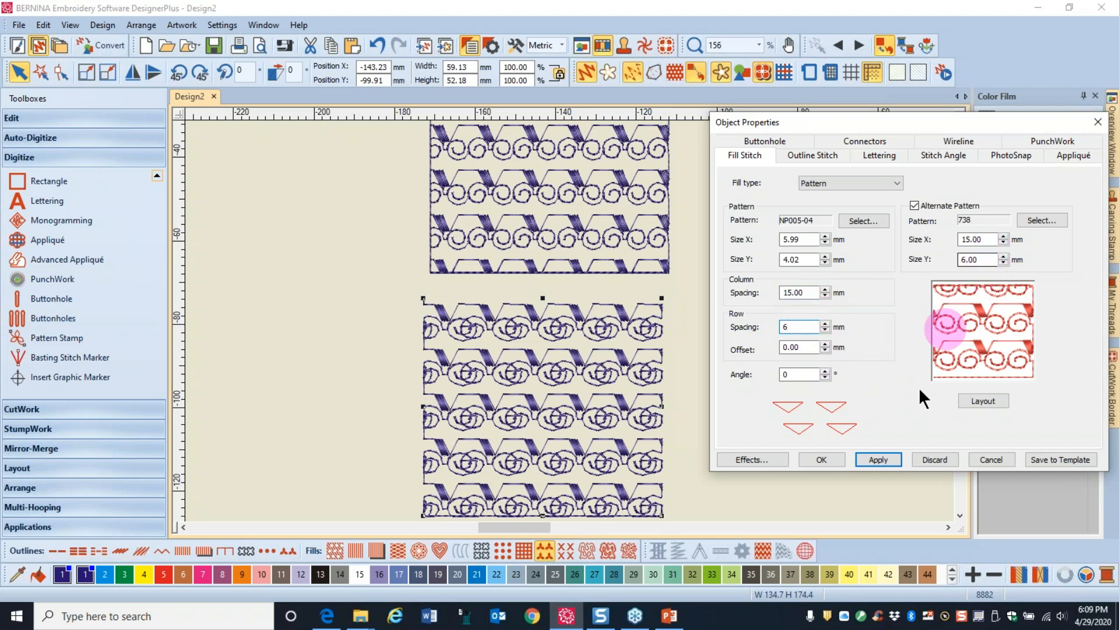
pyautogui.click(879, 459)
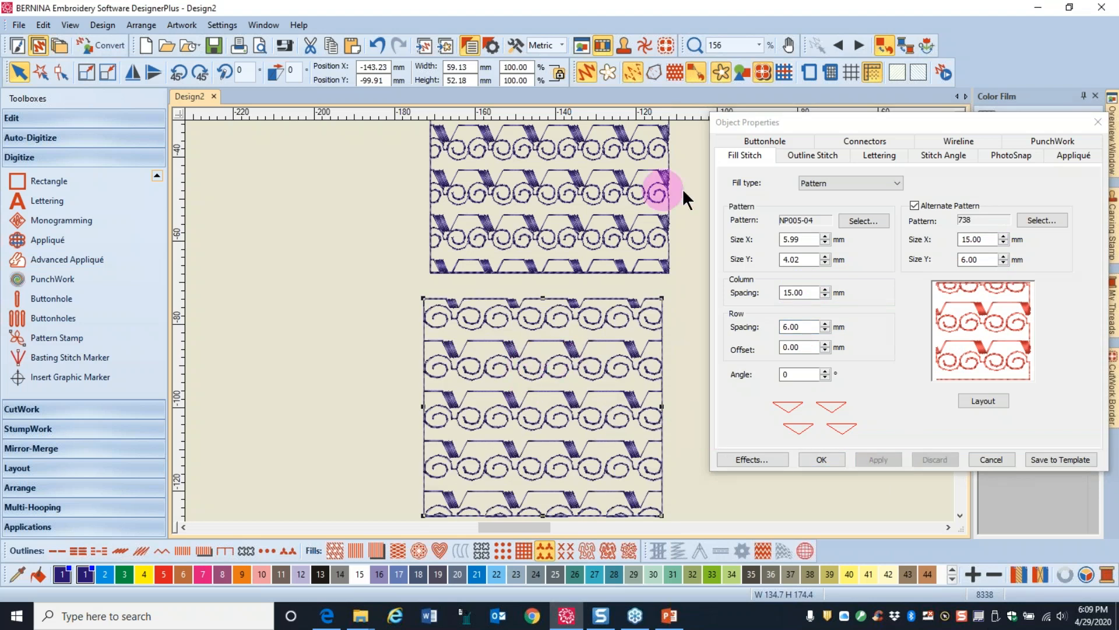
pyautogui.moveTo(804, 124); pyautogui.dragTo(992, 239)
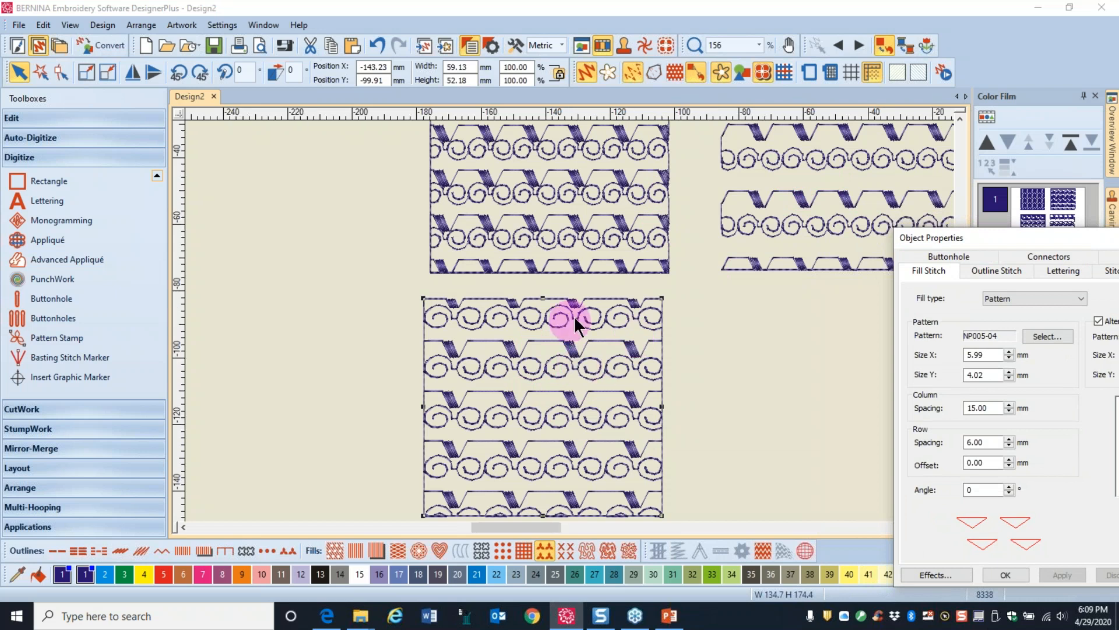
pyautogui.scroll(-2, 575, 317)
pyautogui.moveTo(989, 236); pyautogui.dragTo(822, 188)
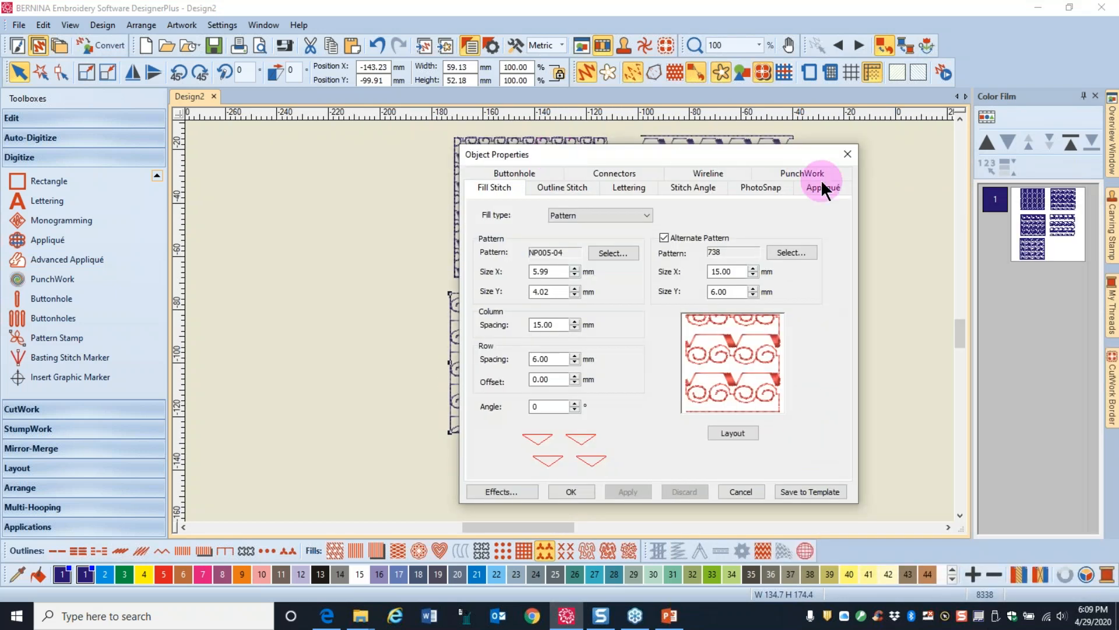
pyautogui.moveTo(641, 149); pyautogui.dragTo(937, 128)
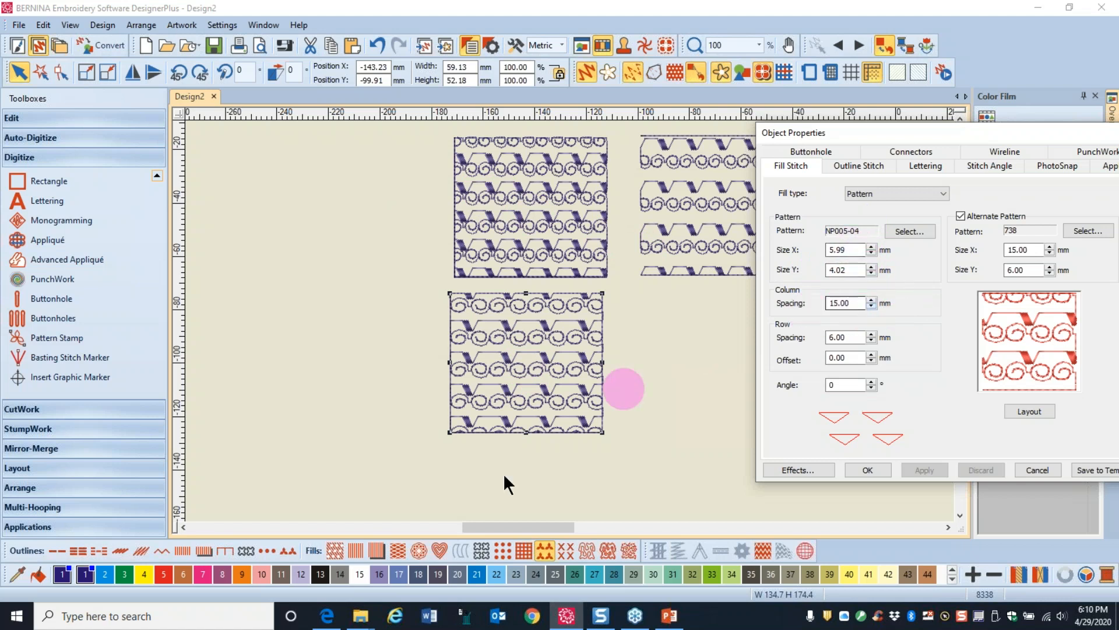
# Step: Recolor the bottom square with red color 5 and move it up onto the square above it
pyautogui.click(164, 573)
pyautogui.click(542, 335)
pyautogui.moveTo(546, 322); pyautogui.dragTo(551, 156)
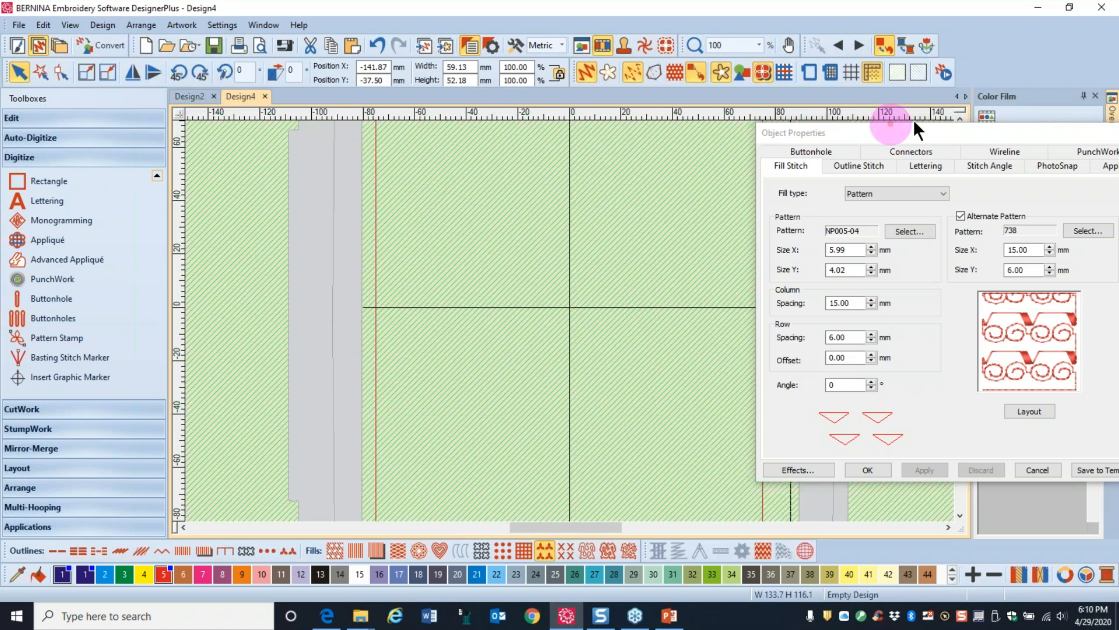
# Step: Close the object properties and hide the hatched background and the hoop in the blank new design
pyautogui.click(883, 138)
pyautogui.scroll(-3, 563, 316)
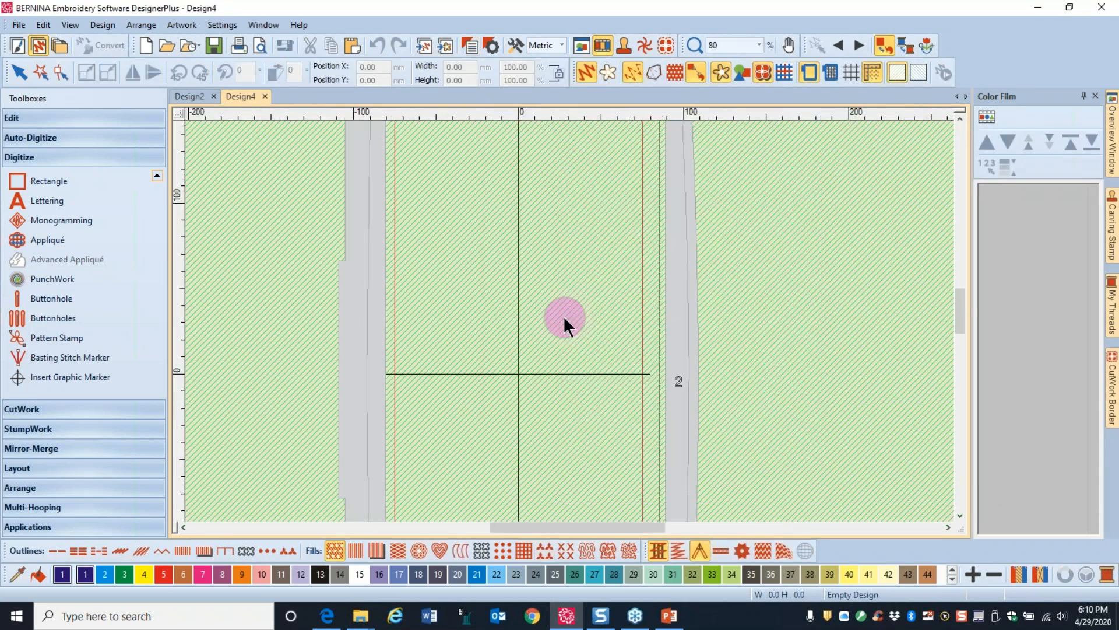
pyautogui.click(898, 72)
pyautogui.scroll(-3, 596, 247)
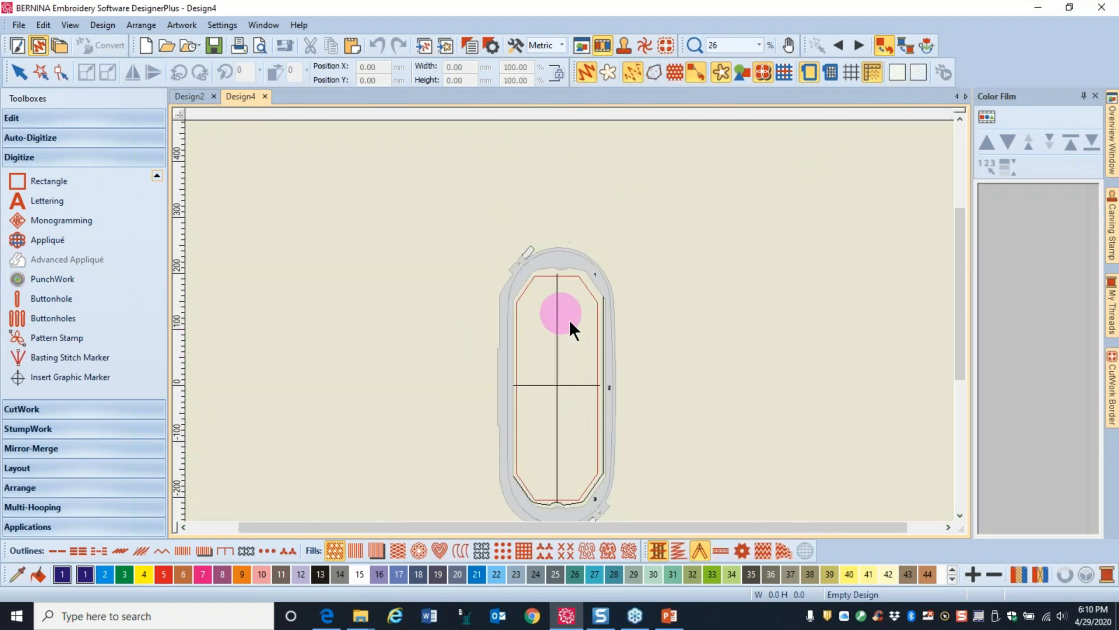
pyautogui.scroll(2, 569, 320)
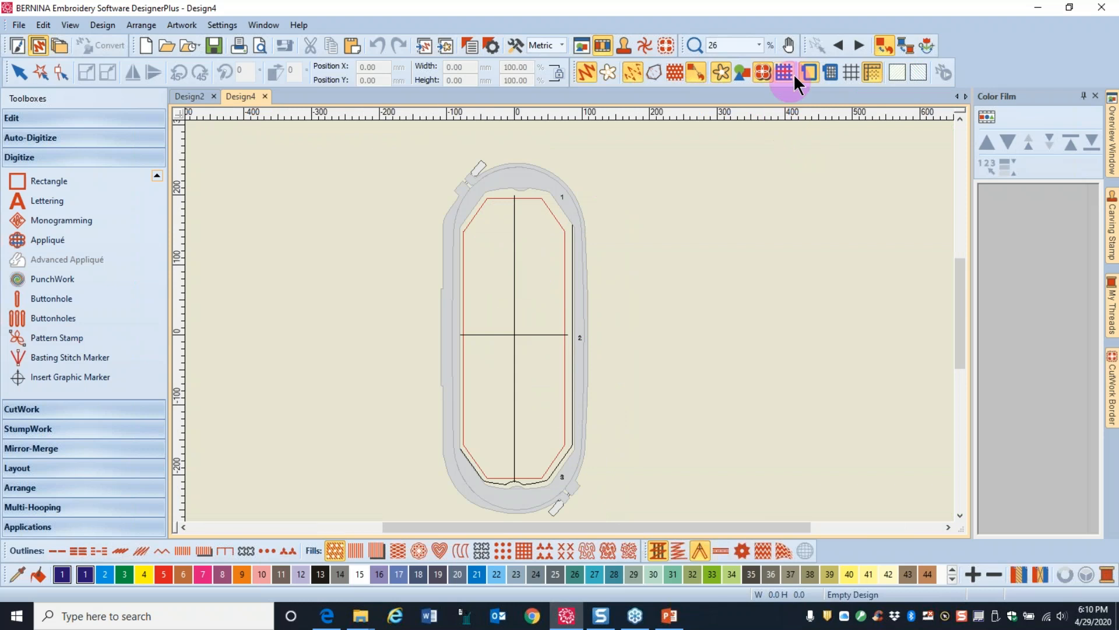
pyautogui.click(811, 72)
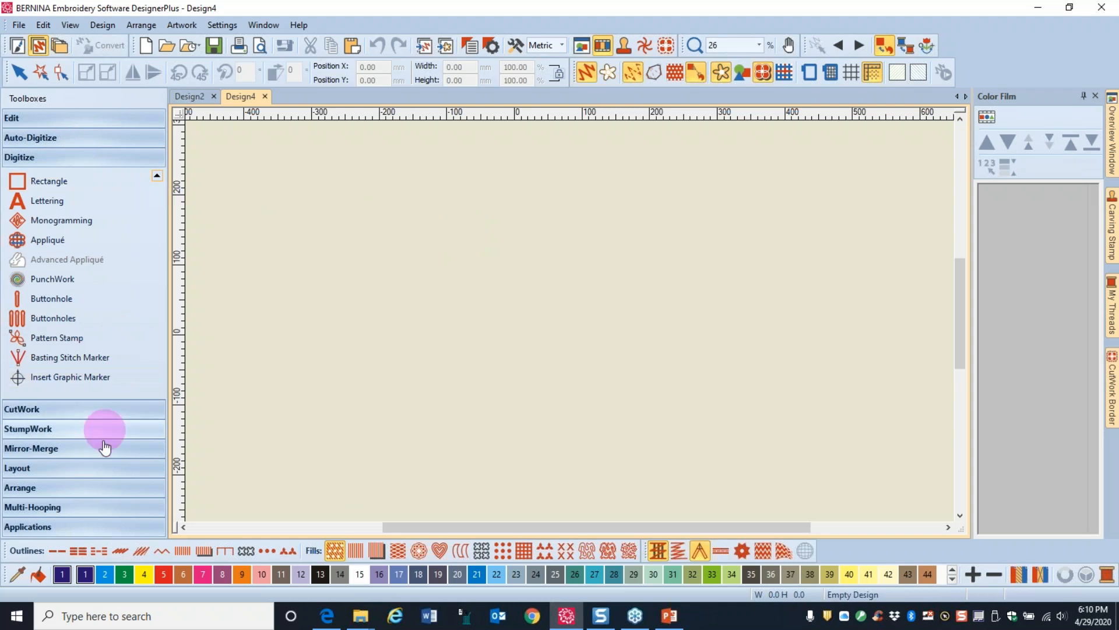
# Step: Switch the measurement system to U.S. units for laying out the work area
pyautogui.click(42, 468)
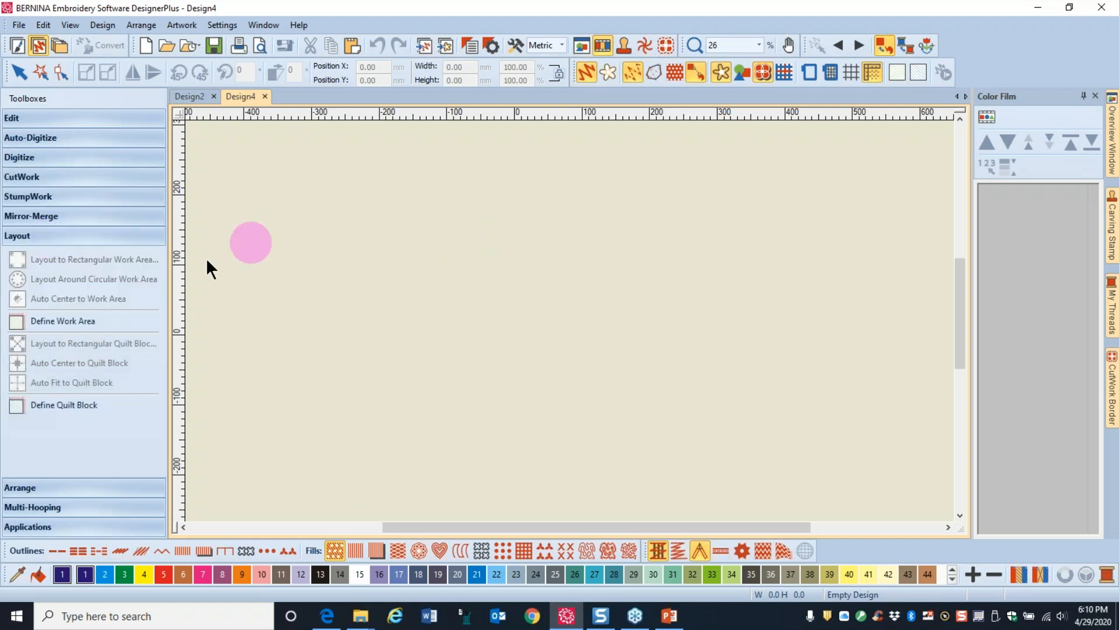
pyautogui.click(39, 325)
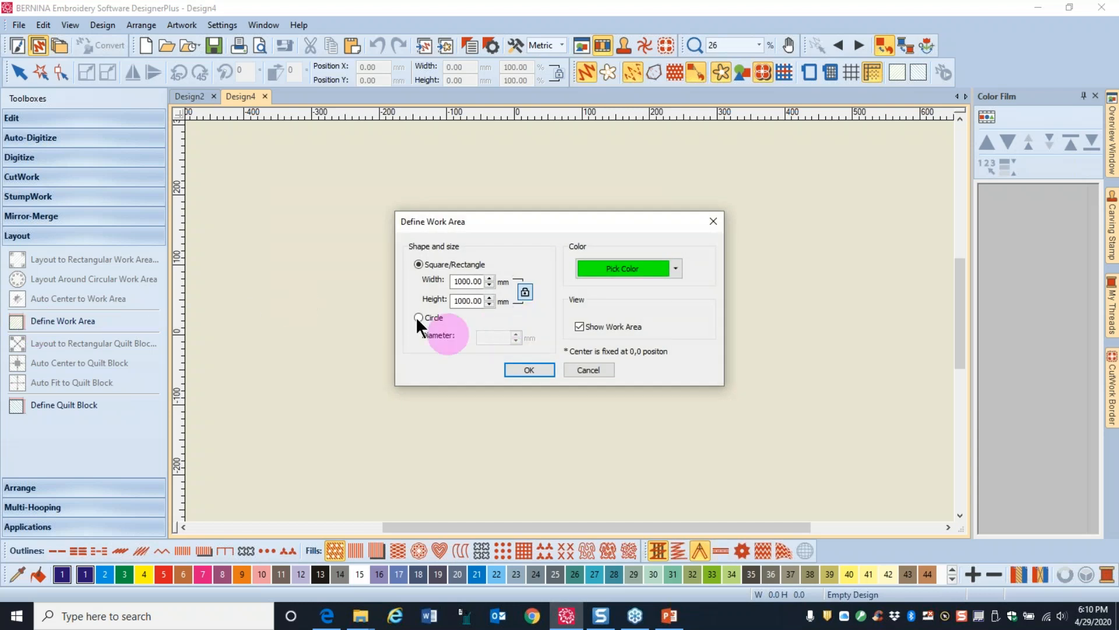
pyautogui.click(561, 45)
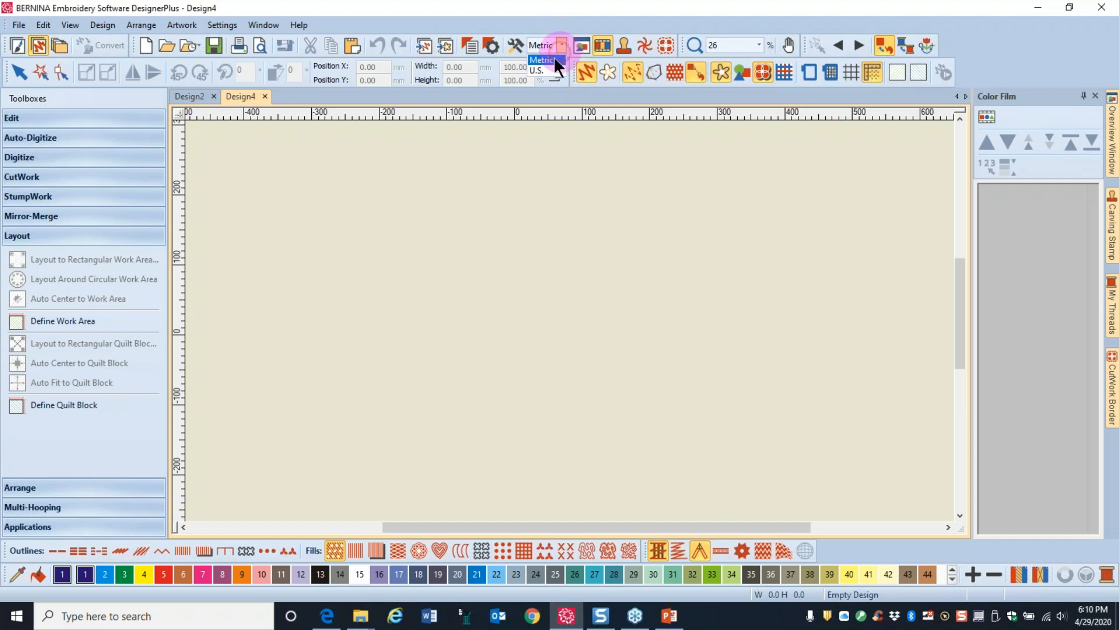
pyautogui.click(548, 69)
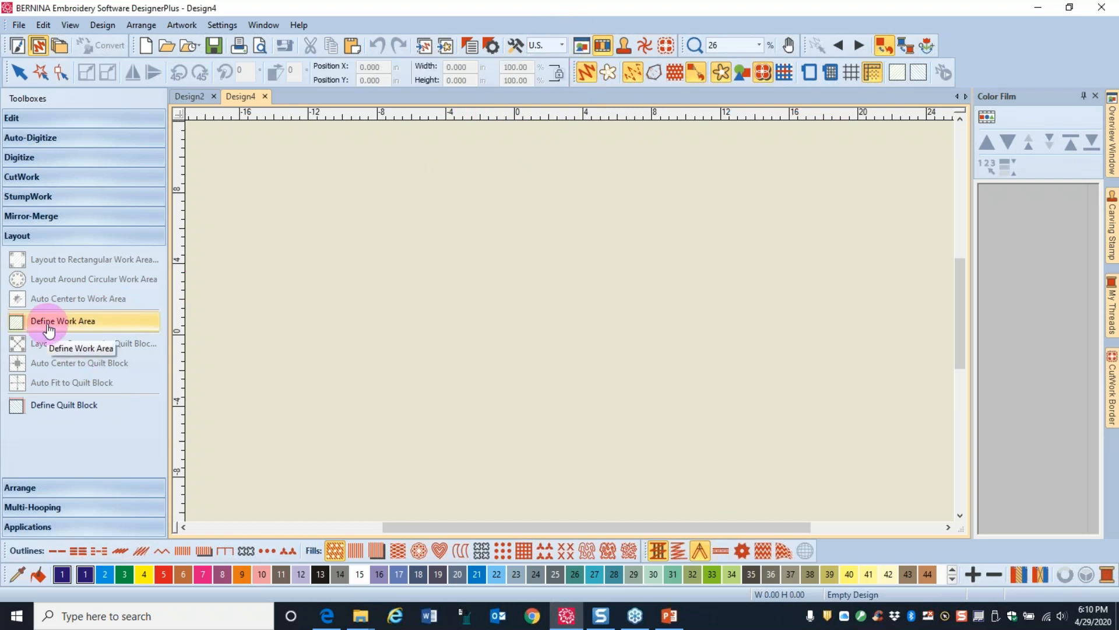
# Step: Start defining a rectangular work area, entering a width of 12 in and a height of 36 in
pyautogui.click(48, 329)
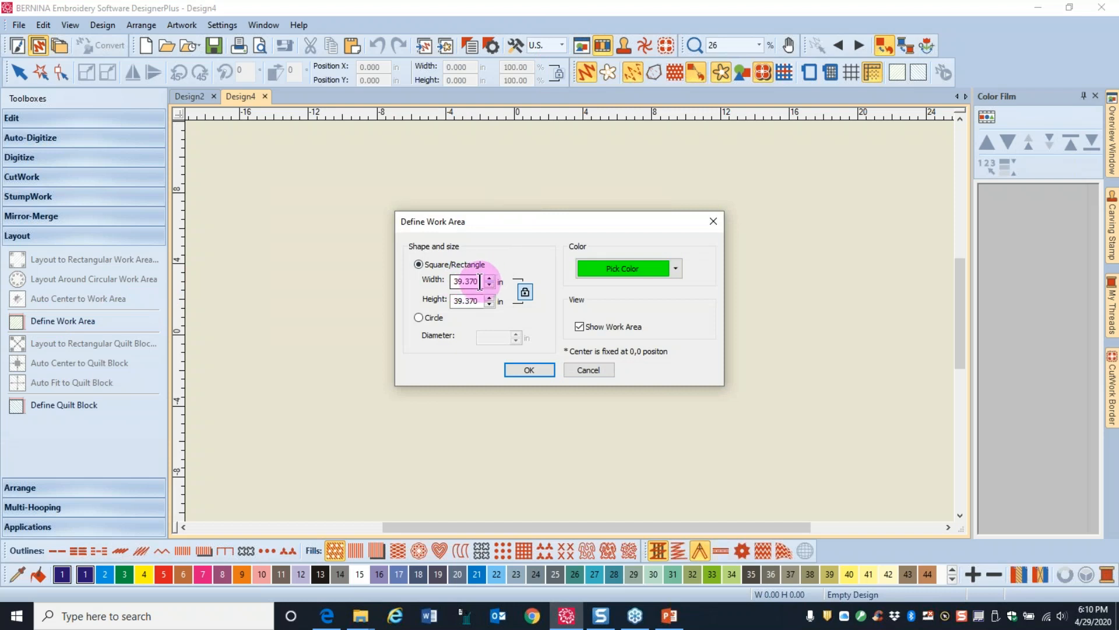
pyautogui.moveTo(479, 282); pyautogui.dragTo(425, 282)
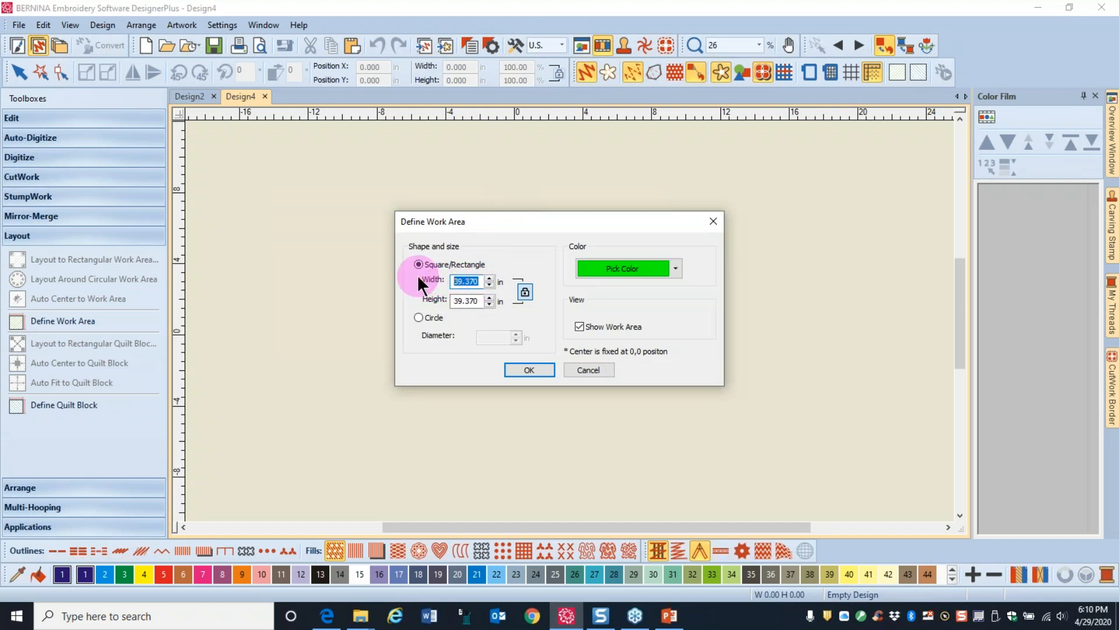
pyautogui.write('12')
pyautogui.press('Tab')
pyautogui.click(482, 300)
pyautogui.moveTo(481, 300); pyautogui.dragTo(410, 280)
pyautogui.write('36')
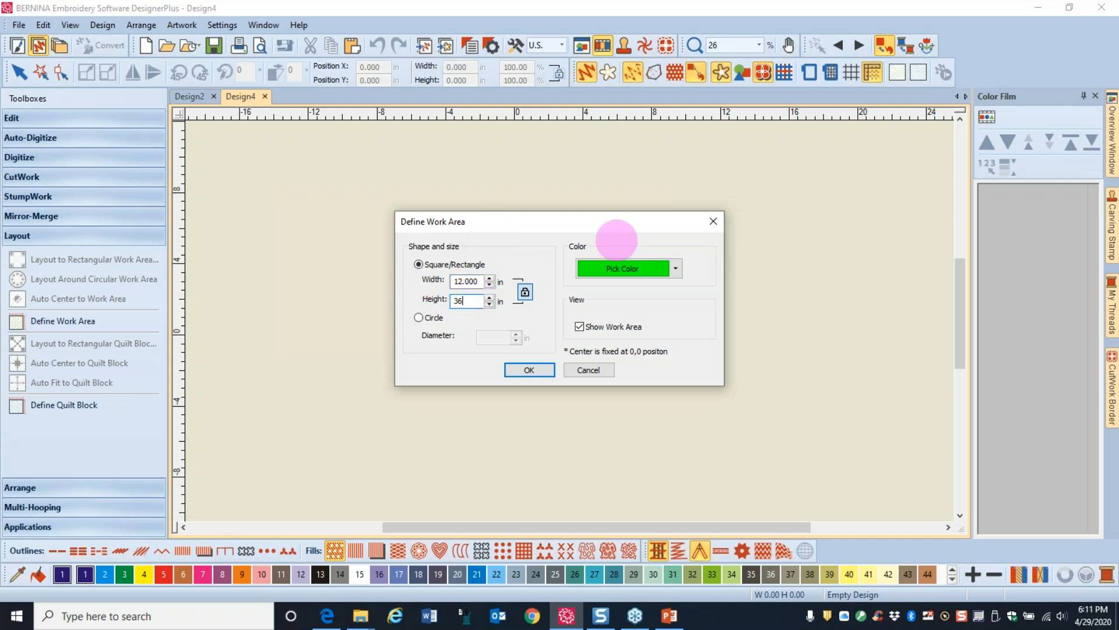
# Step: Unlock the work area's proportions, set its width to 12 in and apply the definition
pyautogui.click(526, 291)
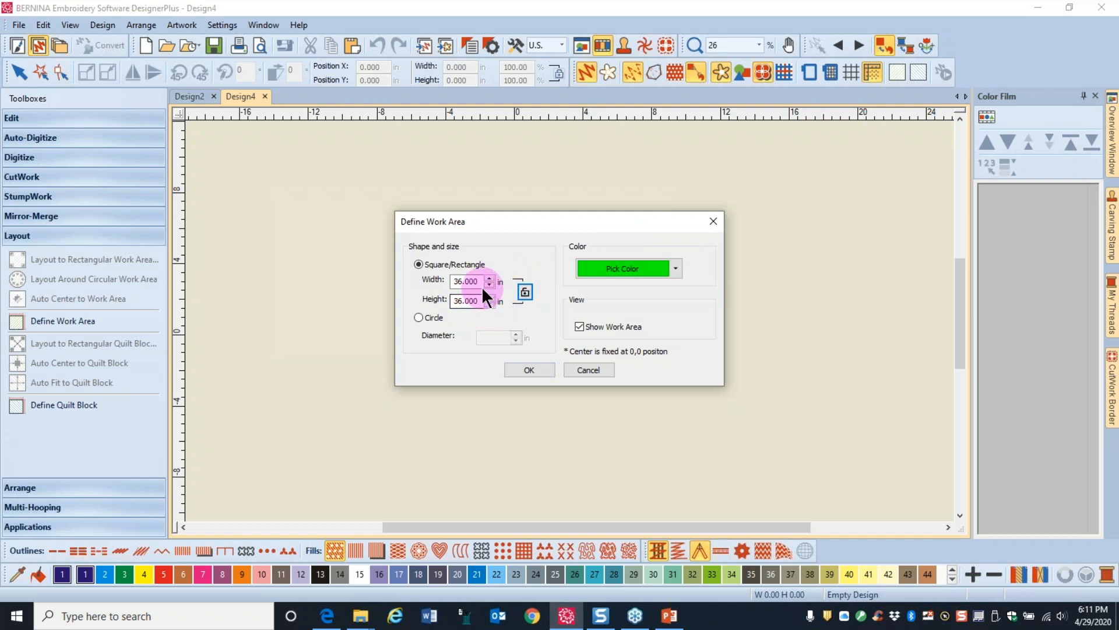
pyautogui.moveTo(482, 281); pyautogui.dragTo(443, 281)
pyautogui.write('10')
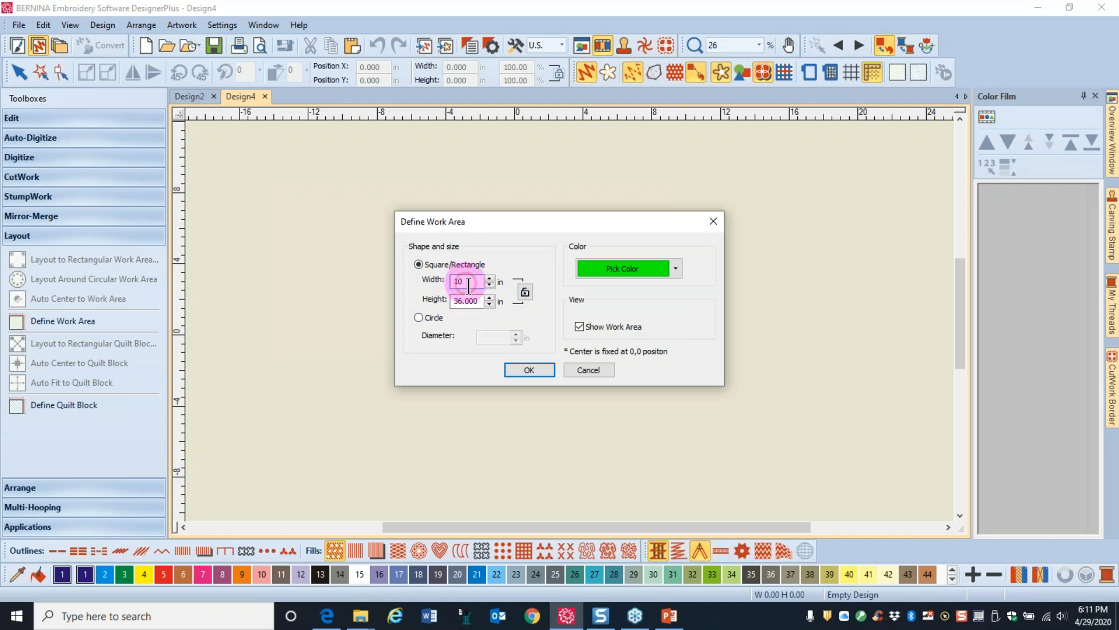
pyautogui.write('2')
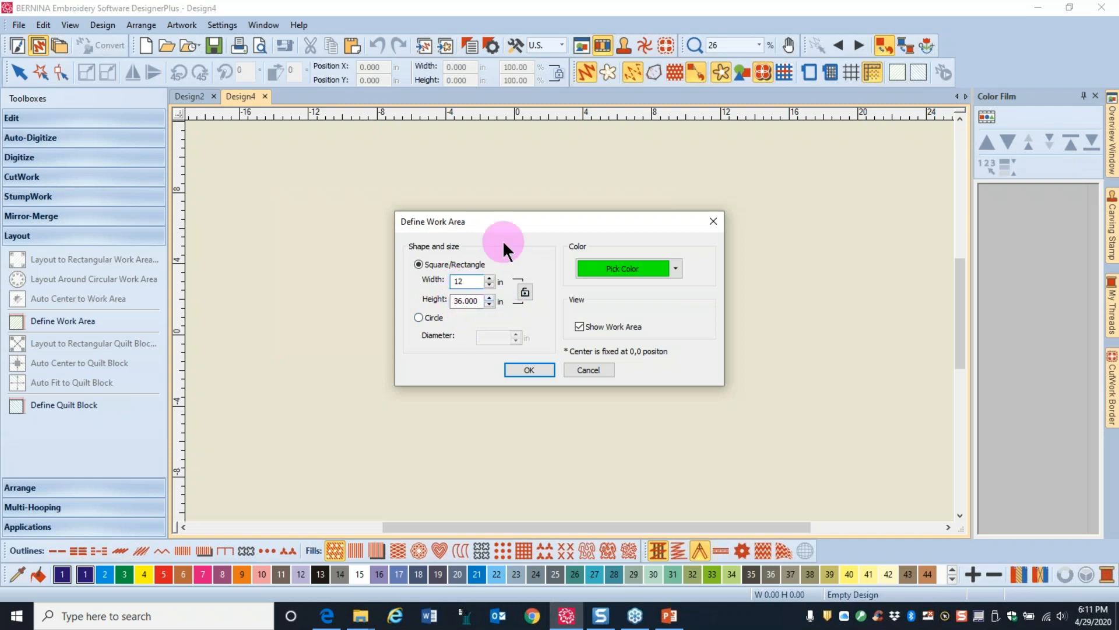
pyautogui.click(529, 370)
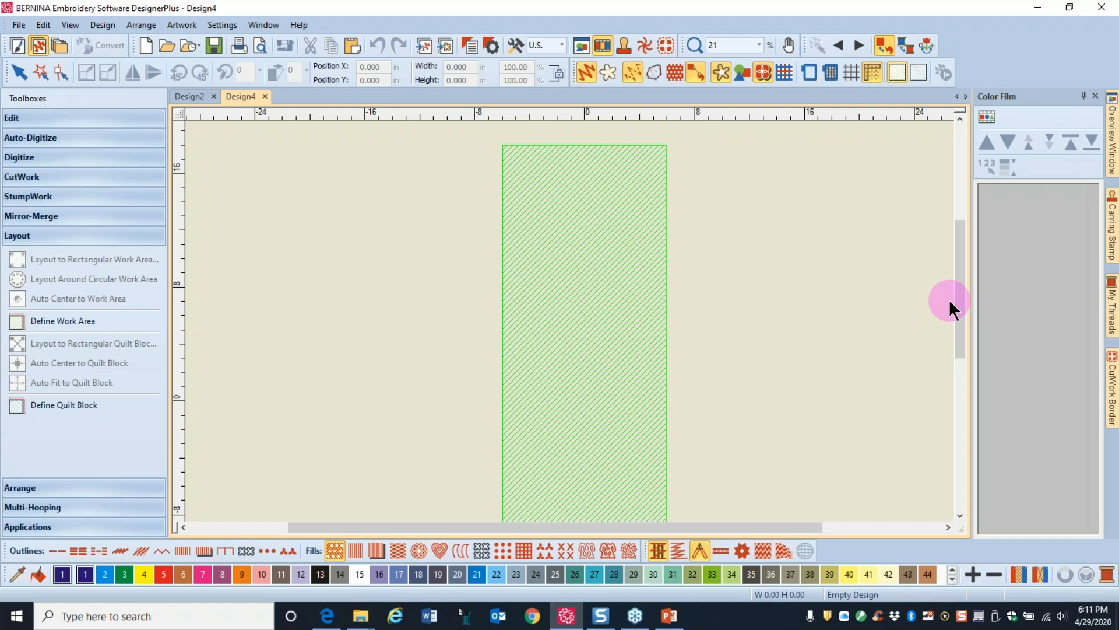
# Step: Show the design grid in the grid options
pyautogui.rightClick(850, 73)
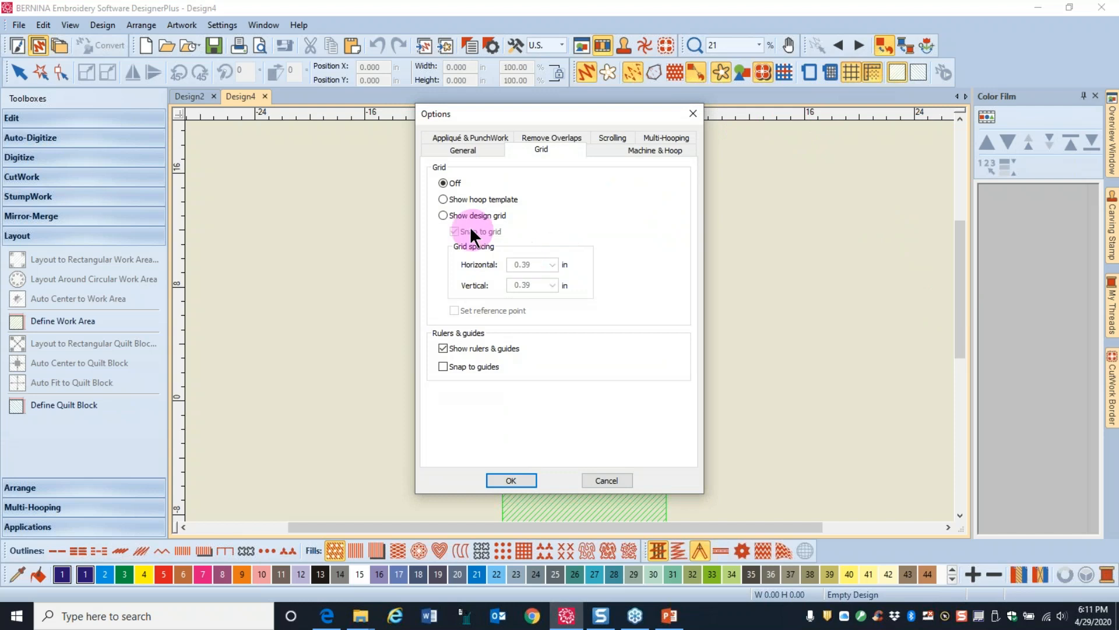
pyautogui.click(443, 215)
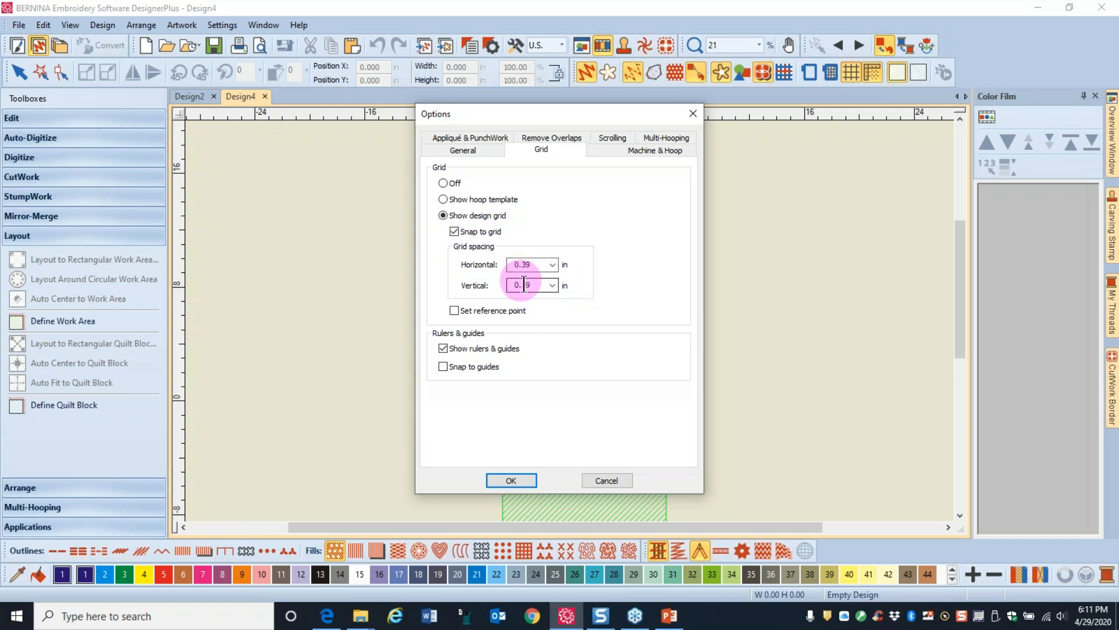
pyautogui.click(512, 480)
# Step: Digitize a filled closed diamond, about 1.56 in wide and 3.90 in high, with its corners on grid intersections inside the work area
pyautogui.scroll(3, 569, 320)
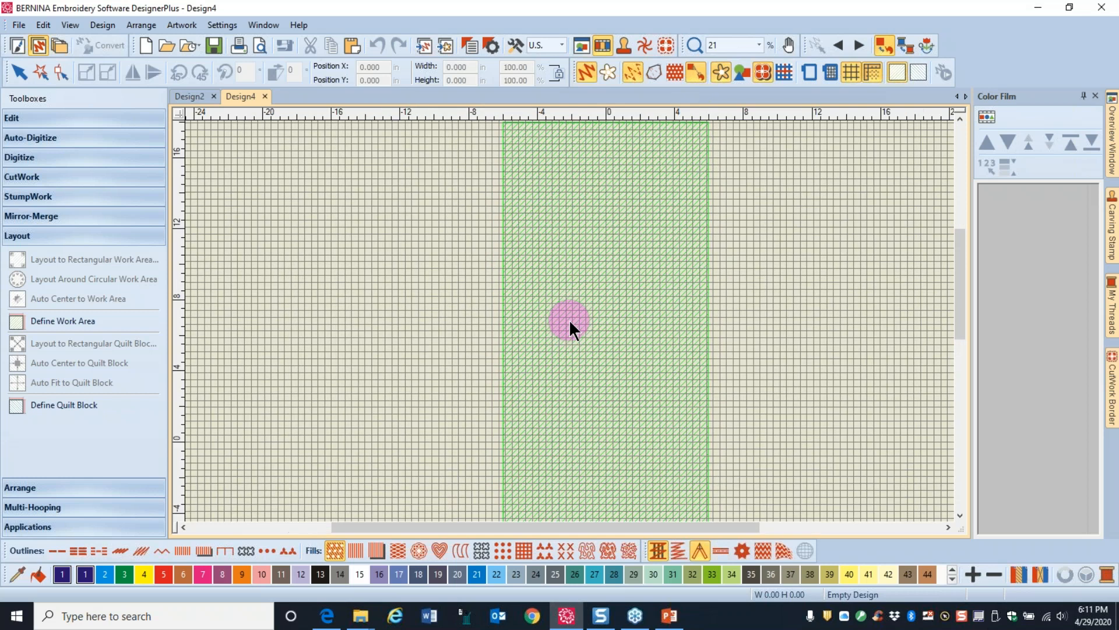
pyautogui.scroll(4, 565, 318)
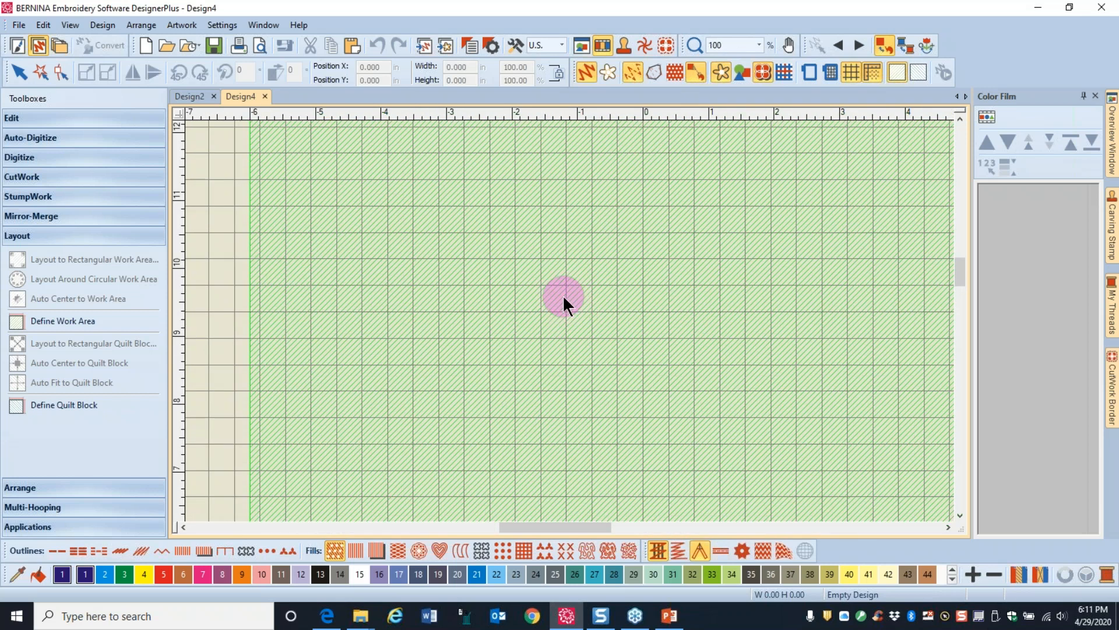
pyautogui.click(31, 159)
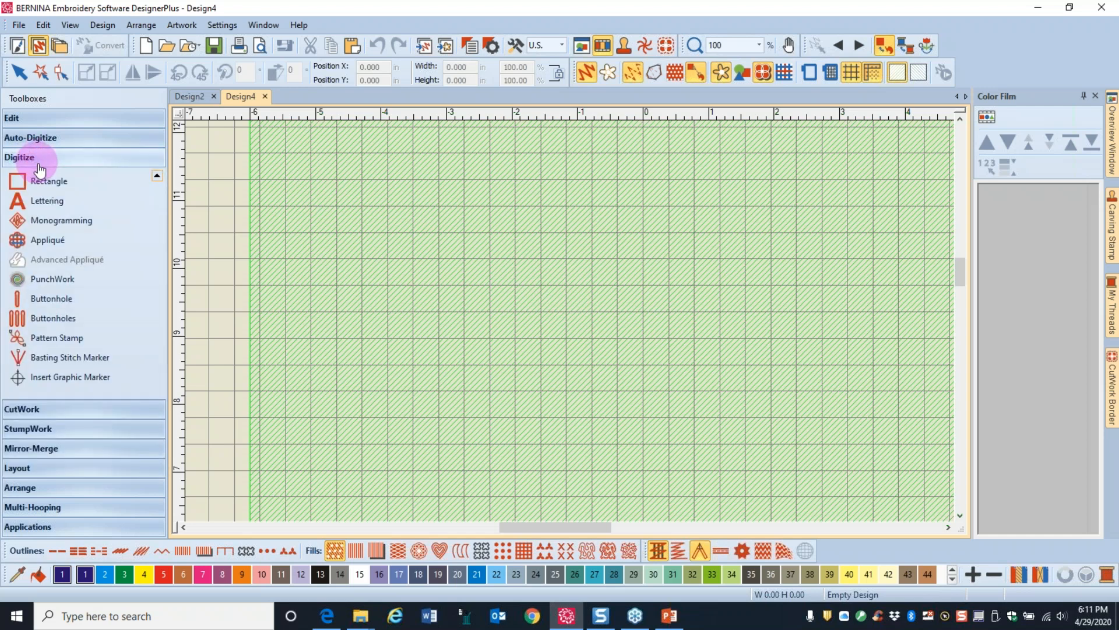
pyautogui.click(158, 177)
pyautogui.click(158, 177)
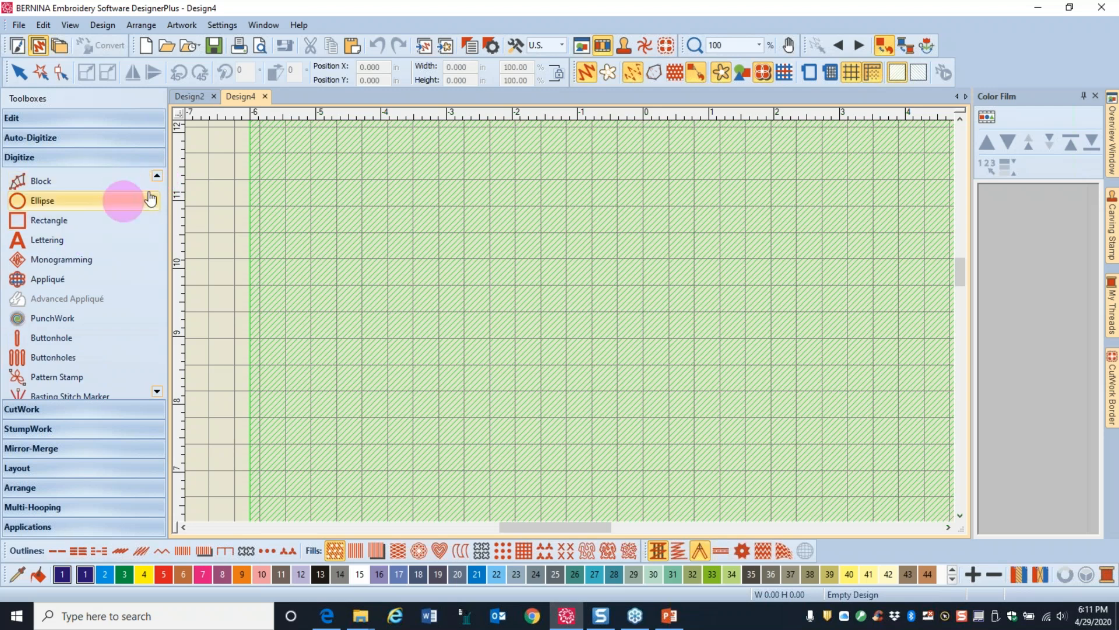
pyautogui.click(158, 177)
pyautogui.click(158, 175)
pyautogui.click(159, 174)
pyautogui.click(159, 175)
pyautogui.click(71, 200)
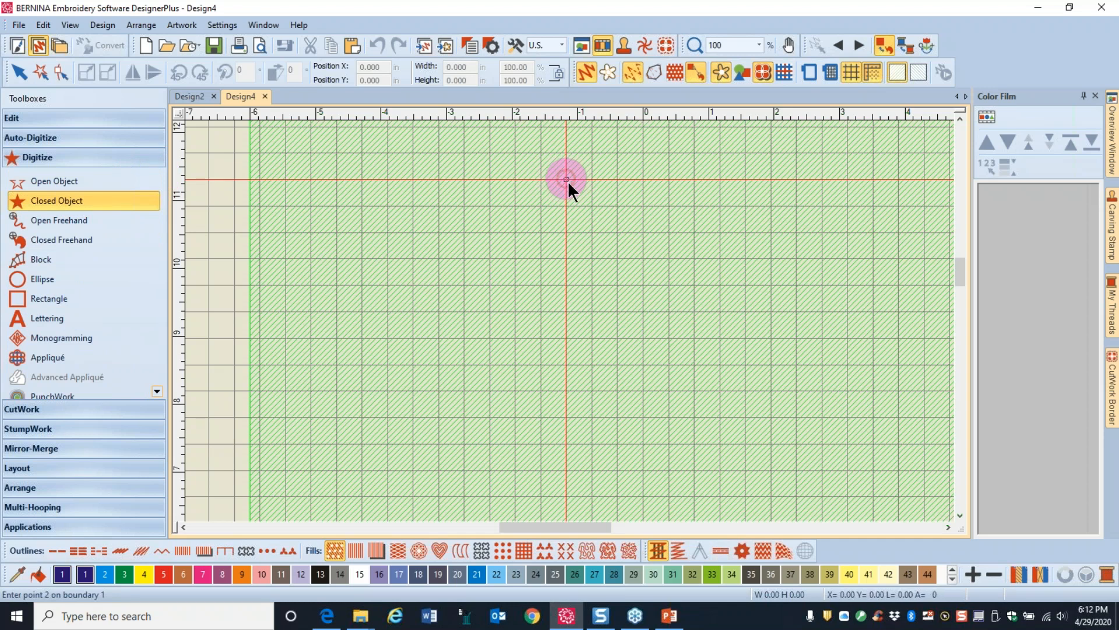
pyautogui.click(566, 179)
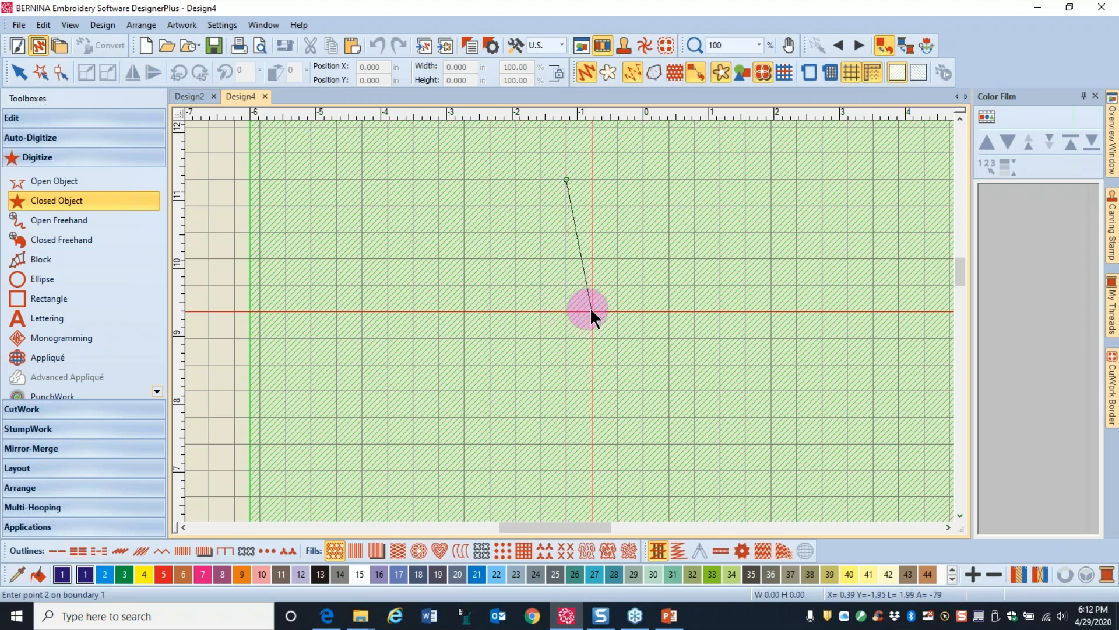
pyautogui.click(617, 310)
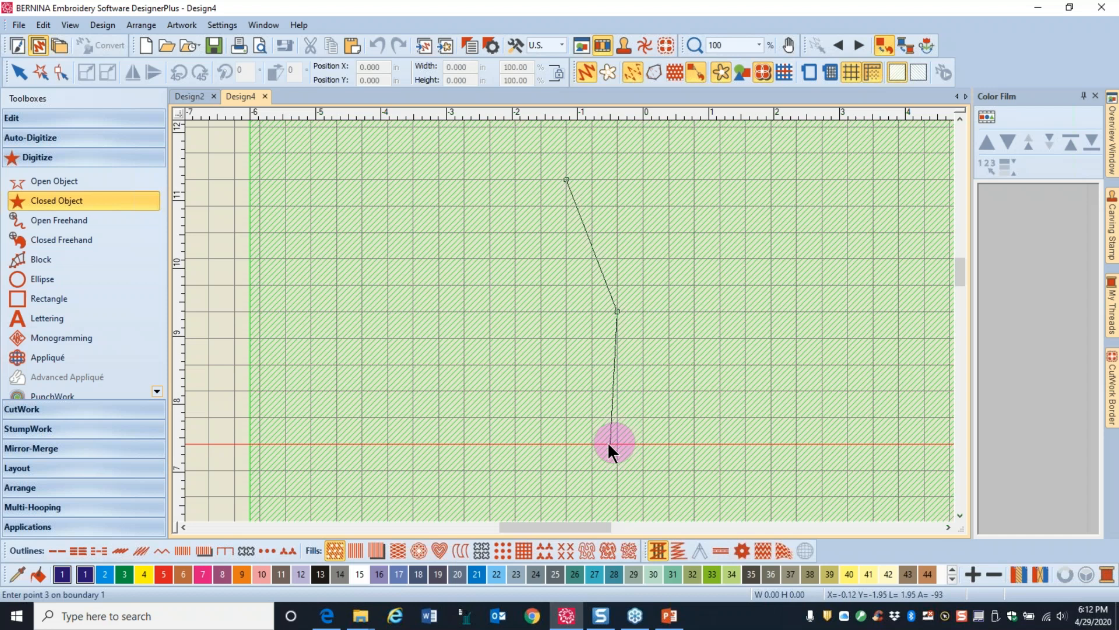
pyautogui.click(566, 444)
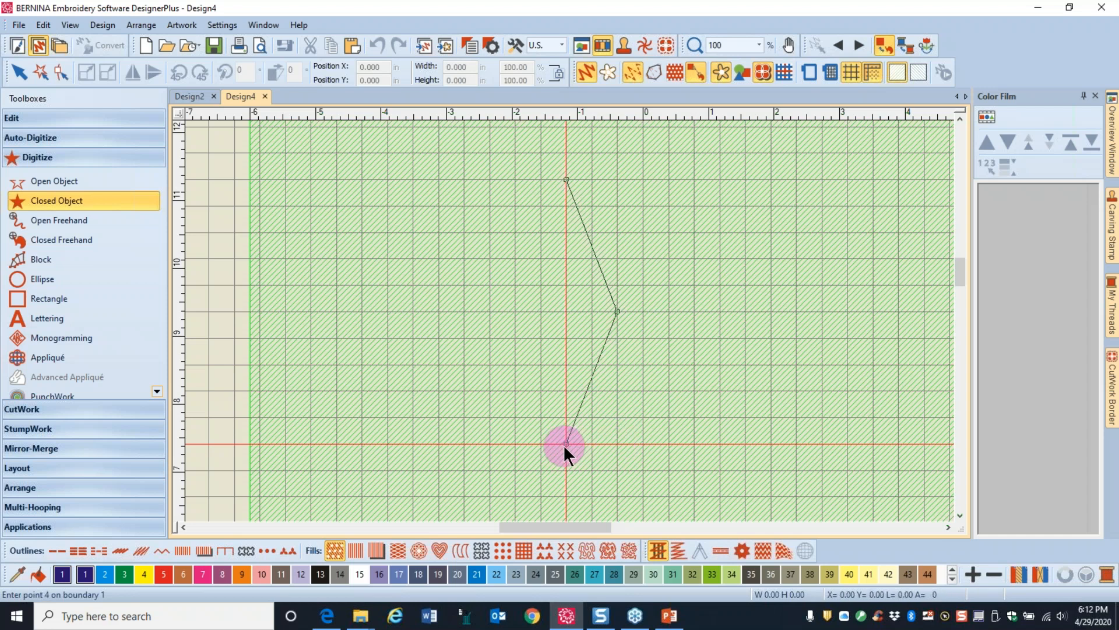
pyautogui.click(515, 312)
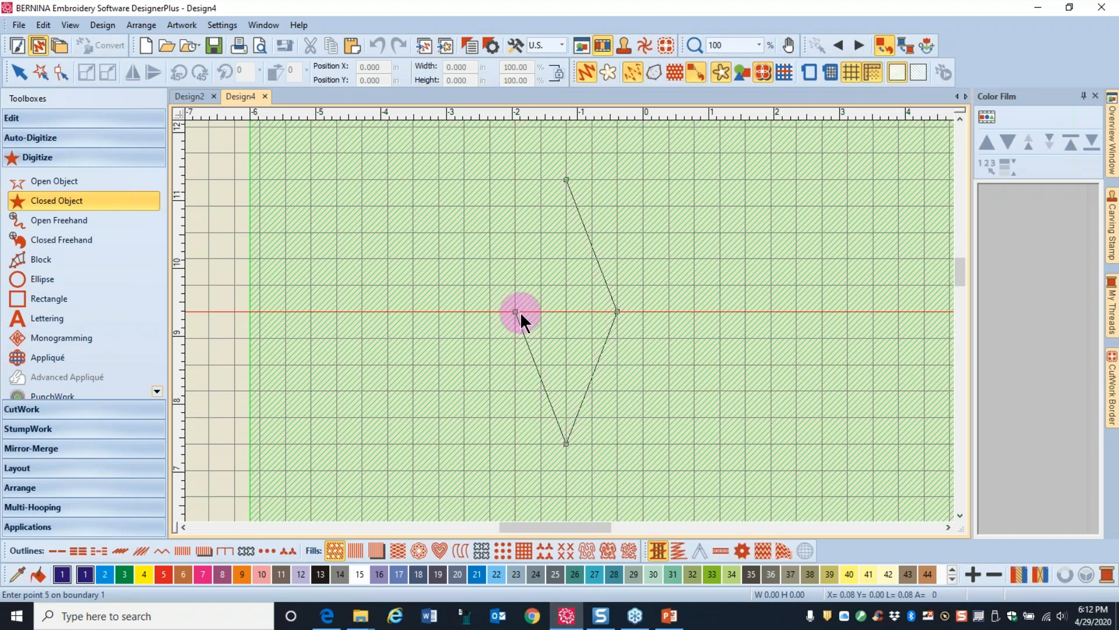
pyautogui.press('Return')
pyautogui.press('Return')
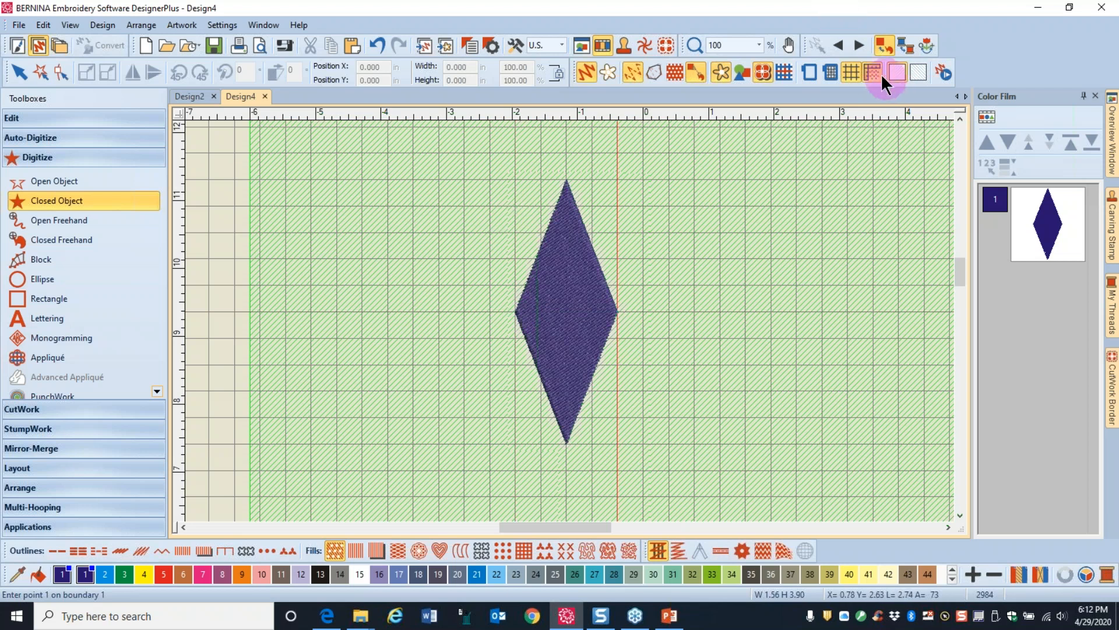
# Step: Hide the design grid and select the diamond
pyautogui.click(851, 70)
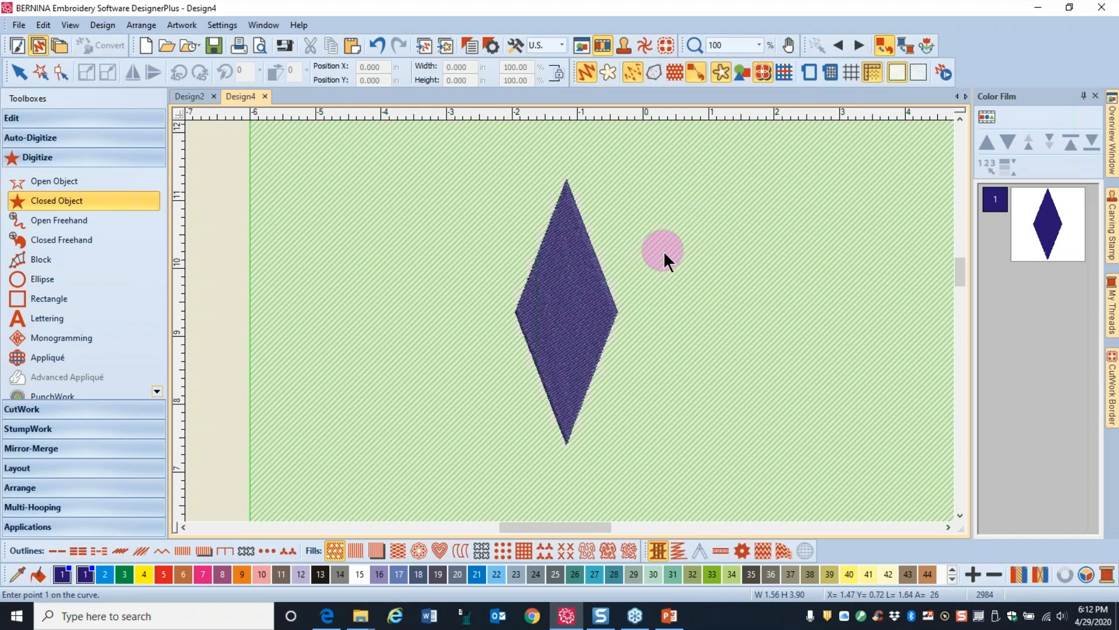
pyautogui.scroll(-4, 684, 257)
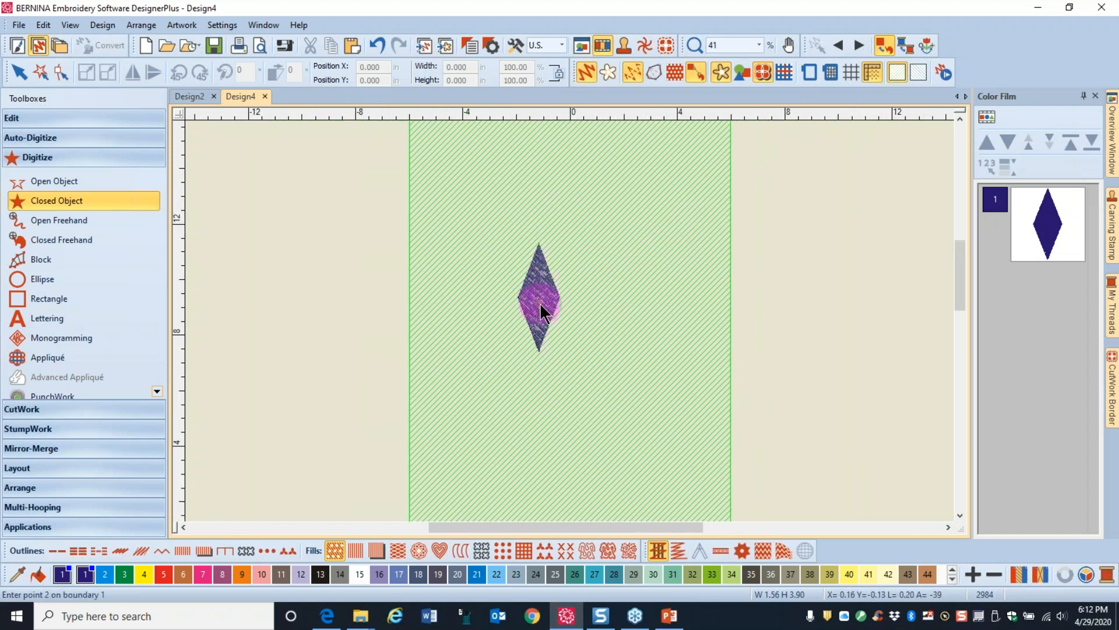
pyautogui.press('Escape')
pyautogui.click(534, 300)
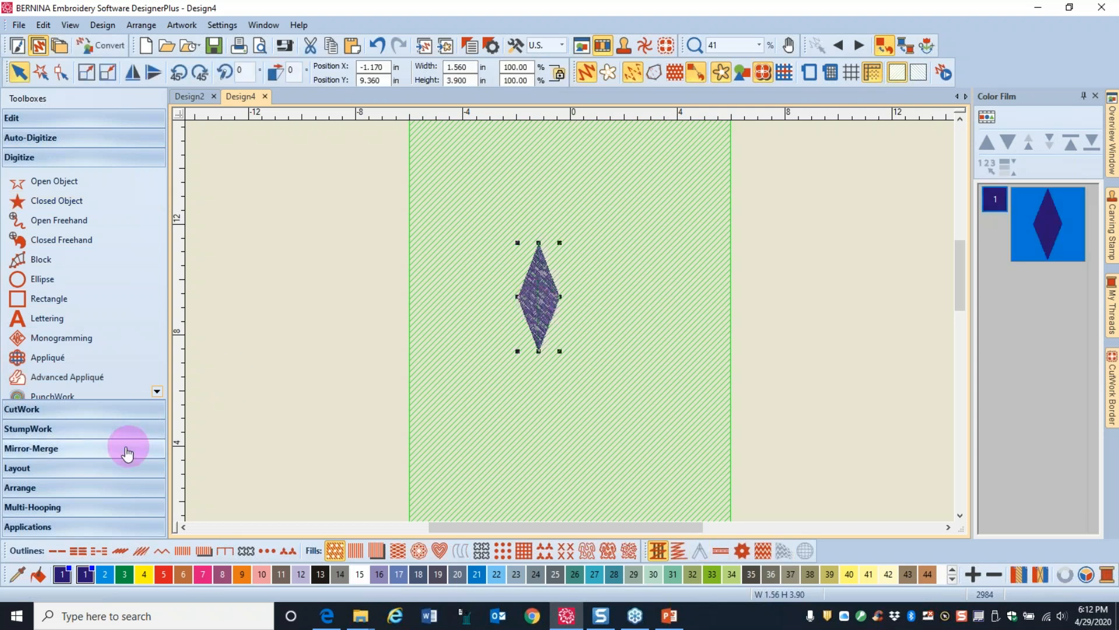
# Step: Array the diamond into 8 rows and 3 columns, placing the copies closely beside and below the original
pyautogui.click(86, 456)
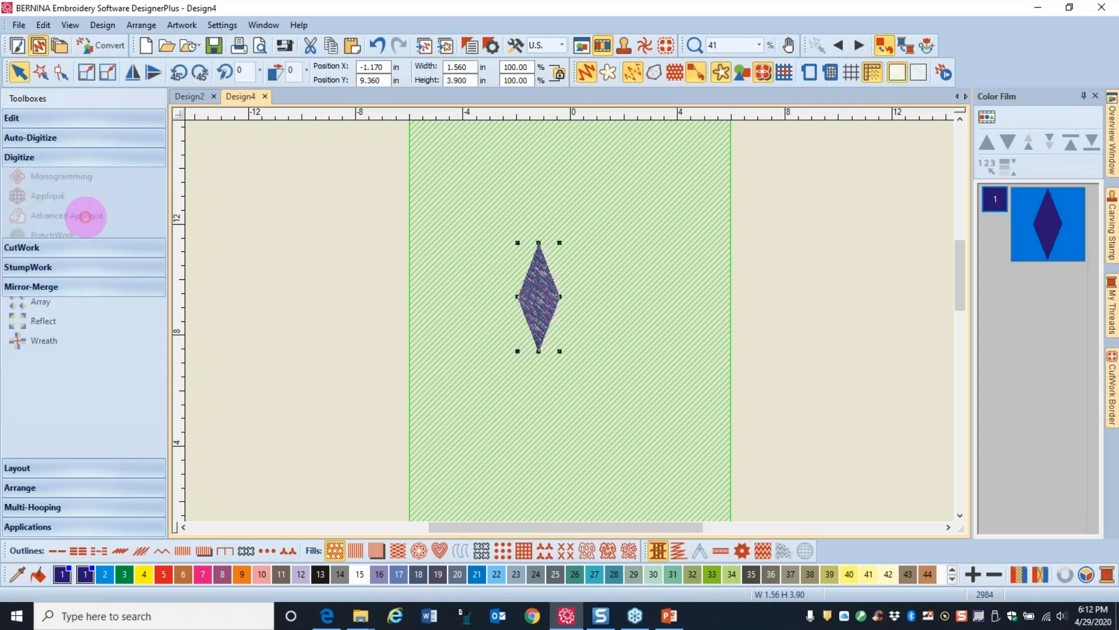
pyautogui.click(42, 308)
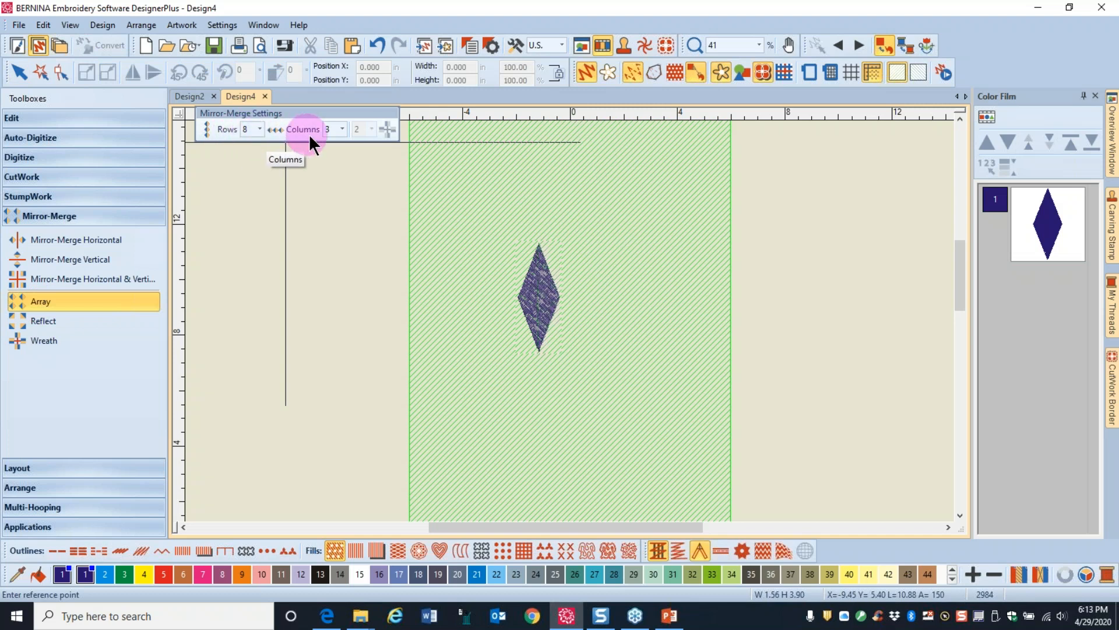
pyautogui.click(342, 129)
pyautogui.click(343, 130)
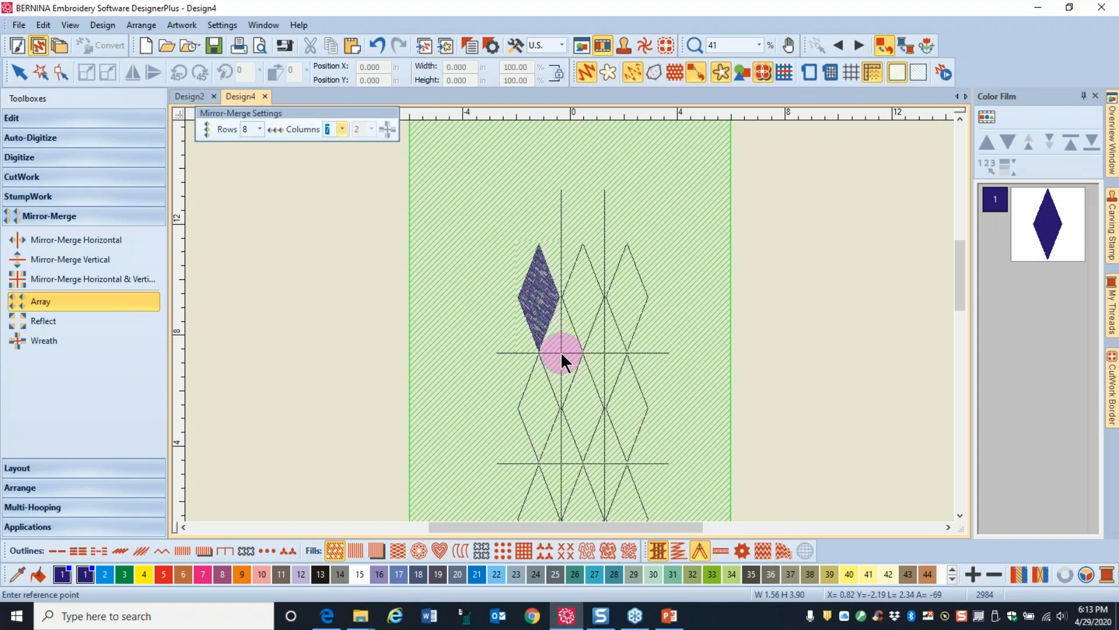
pyautogui.click(561, 351)
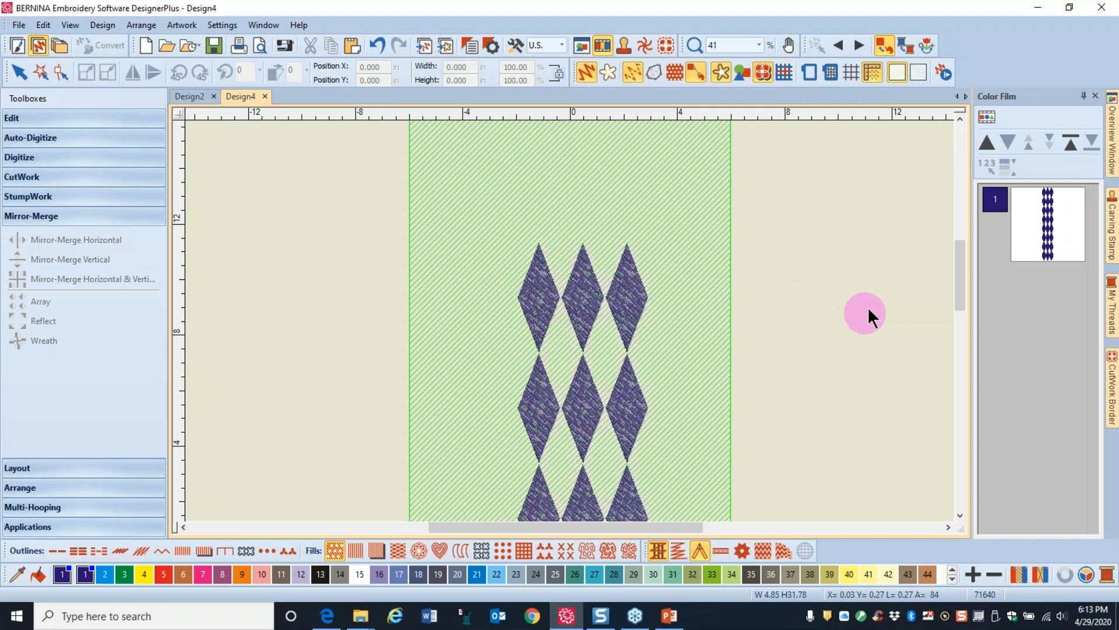
# Step: Select all the diamonds and center the array in the layout at position X 0, Y 0
pyautogui.press('0')
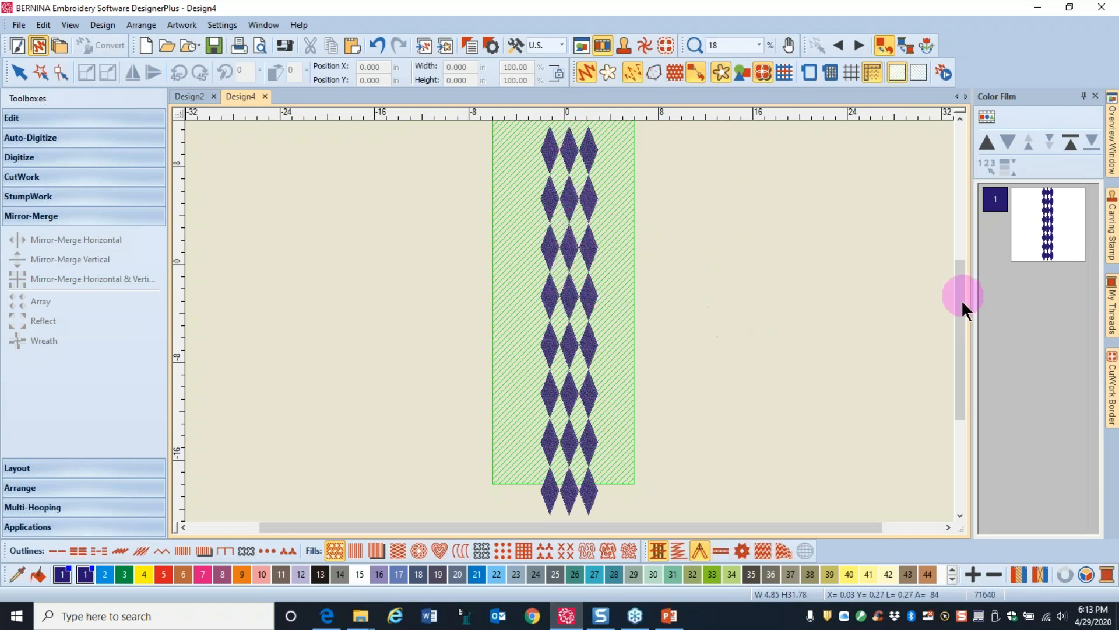
pyautogui.moveTo(961, 348); pyautogui.dragTo(972, 343)
pyautogui.hotkey('ctrl', 'a')
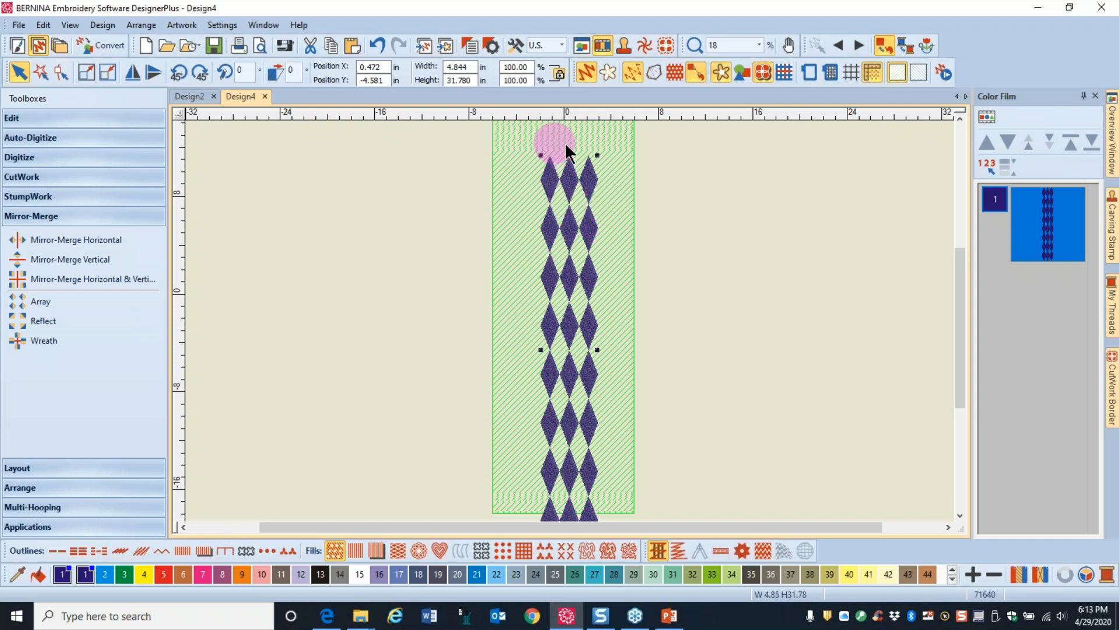
pyautogui.click(372, 67)
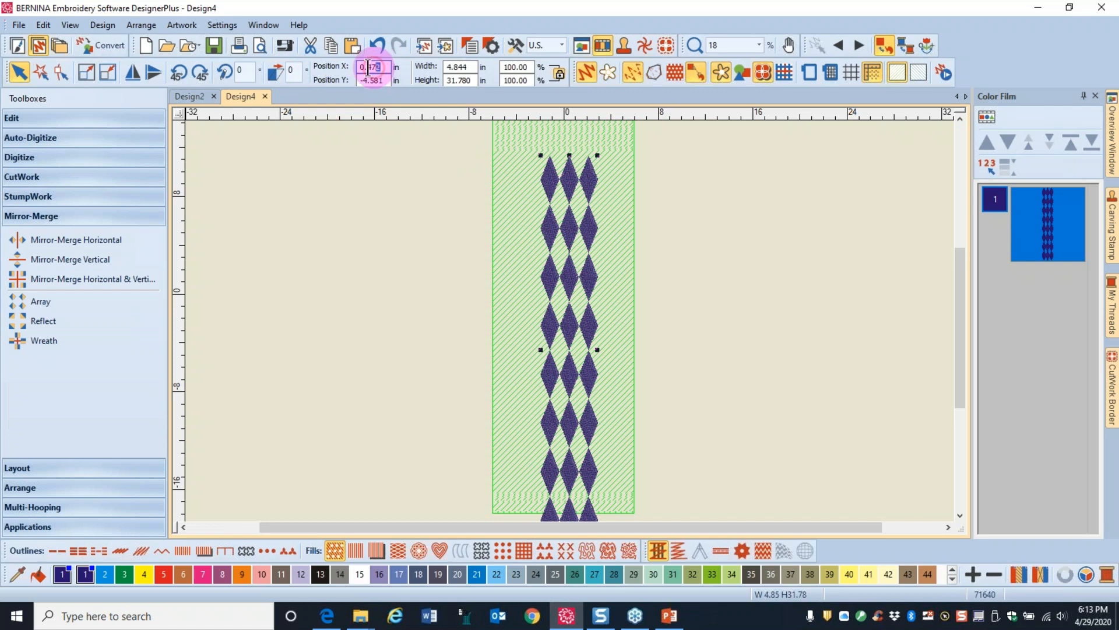
pyautogui.write('0')
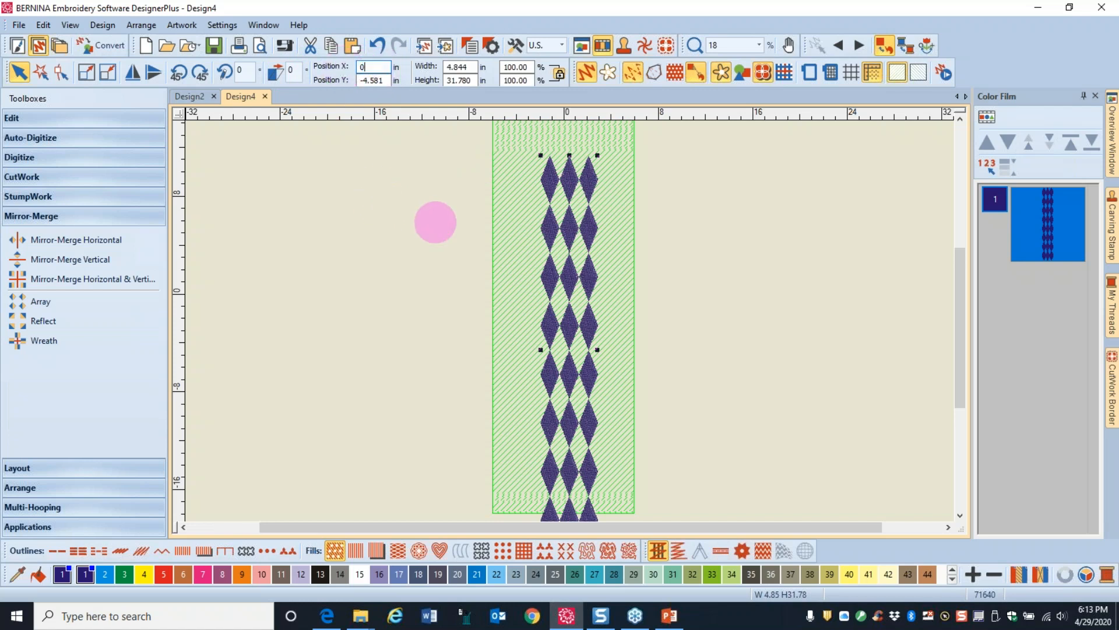
pyautogui.click(373, 80)
pyautogui.write('0')
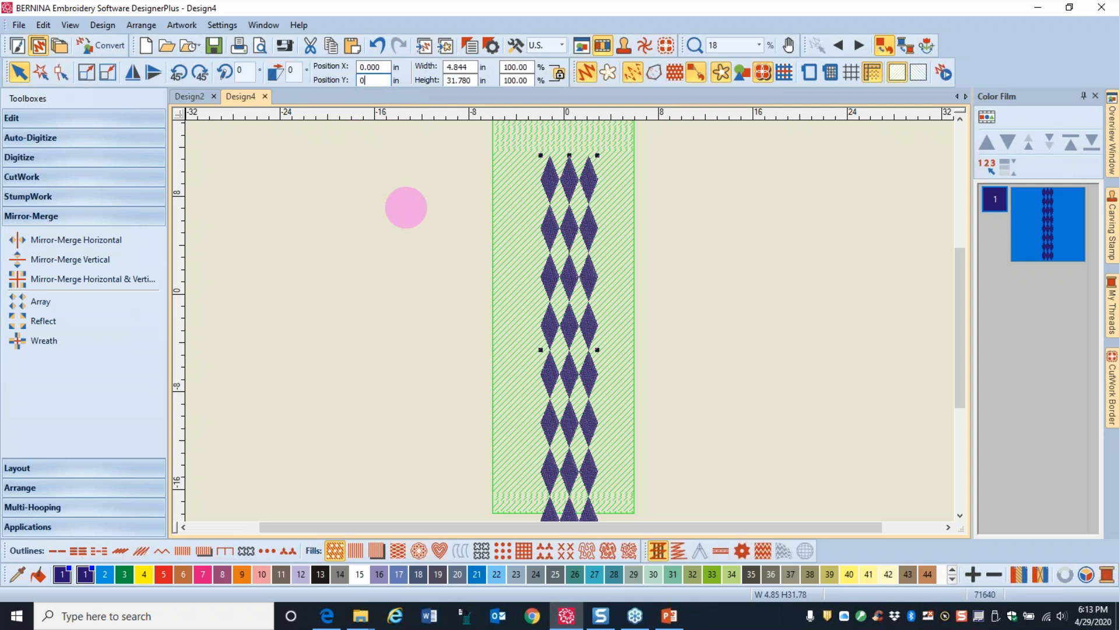
pyautogui.press('Return')
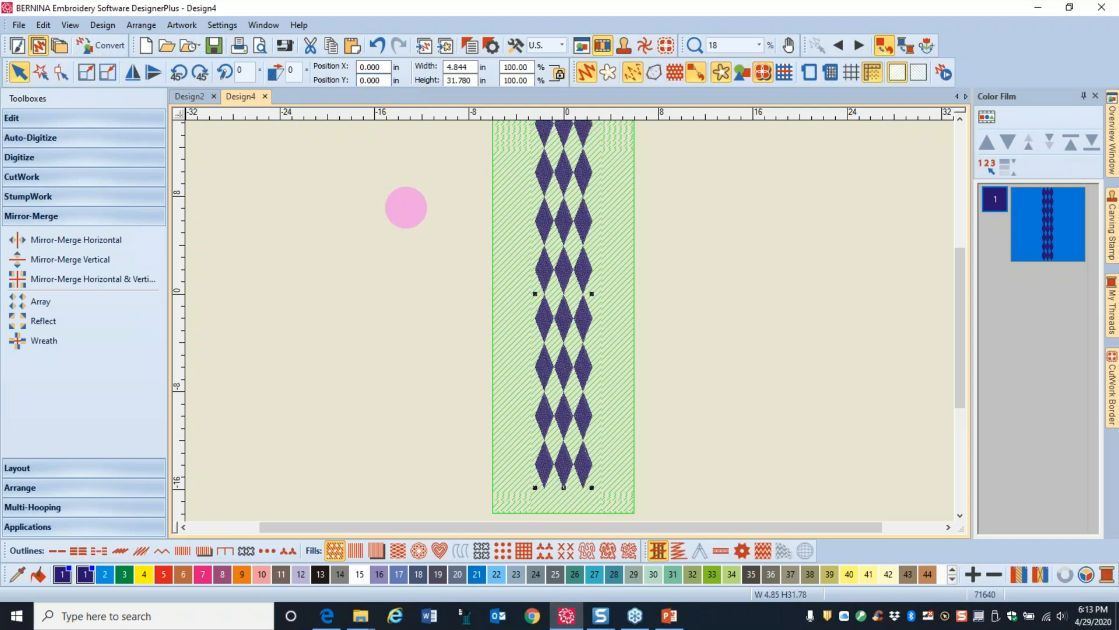
pyautogui.moveTo(964, 310); pyautogui.dragTo(924, 272)
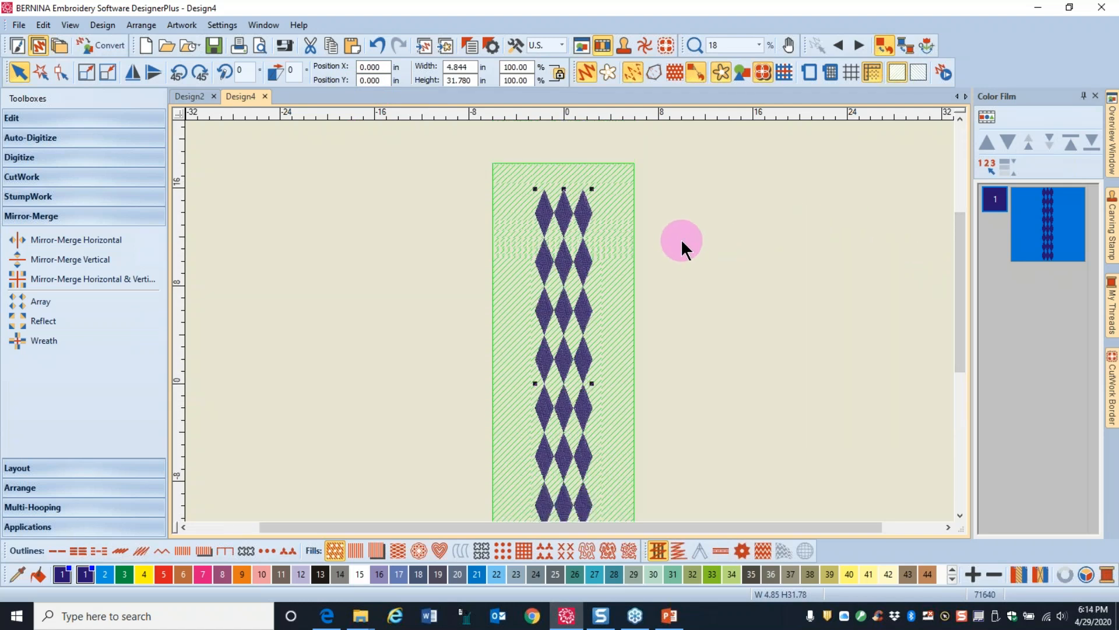
pyautogui.click(751, 193)
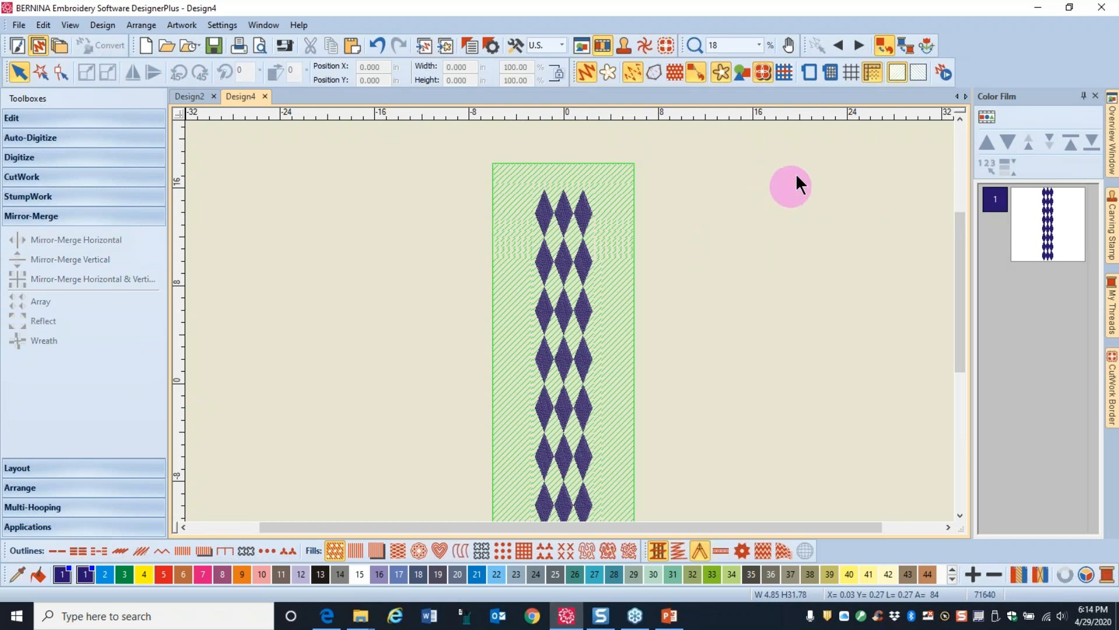
# Step: Select alternating diamonds in a checkerboard arrangement through the upper seven rows, starting with the first row's outer two, and turn off the stitch display
pyautogui.click(545, 205)
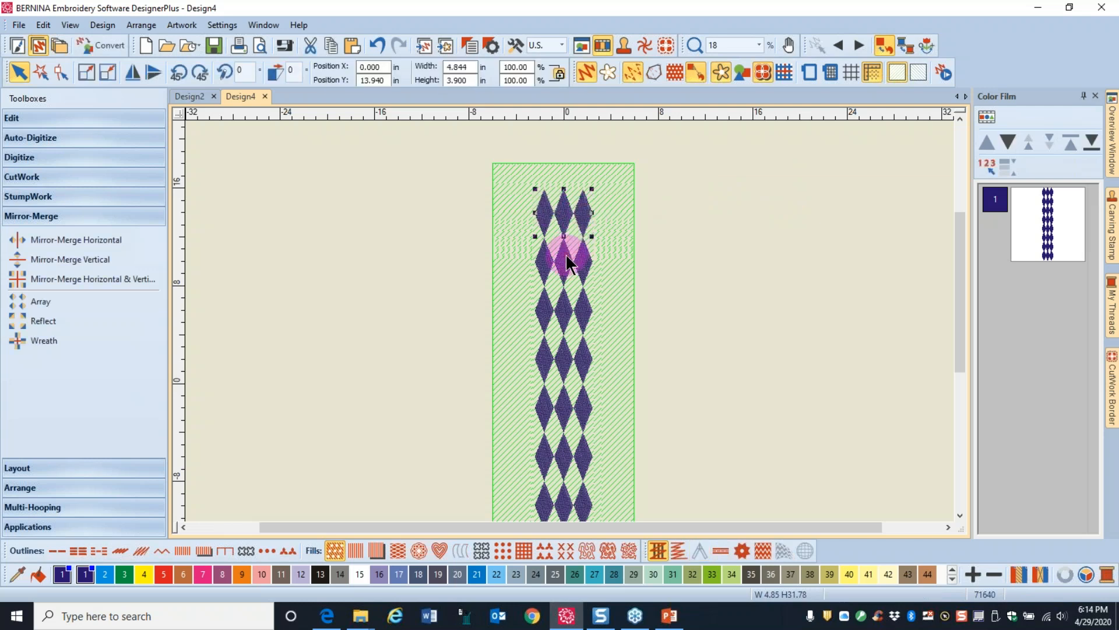
pyautogui.moveTo(558, 280); pyautogui.dragTo(582, 313)
pyautogui.moveTo(569, 351); pyautogui.dragTo(568, 358)
pyautogui.moveTo(544, 403); pyautogui.dragTo(586, 402)
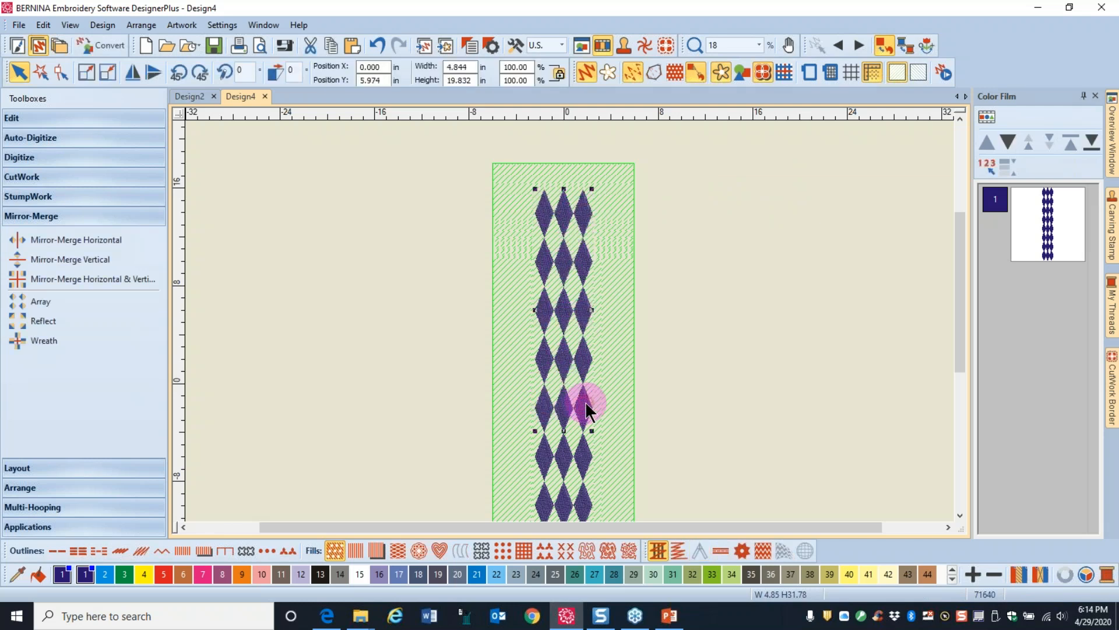
pyautogui.moveTo(569, 470); pyautogui.dragTo(583, 503)
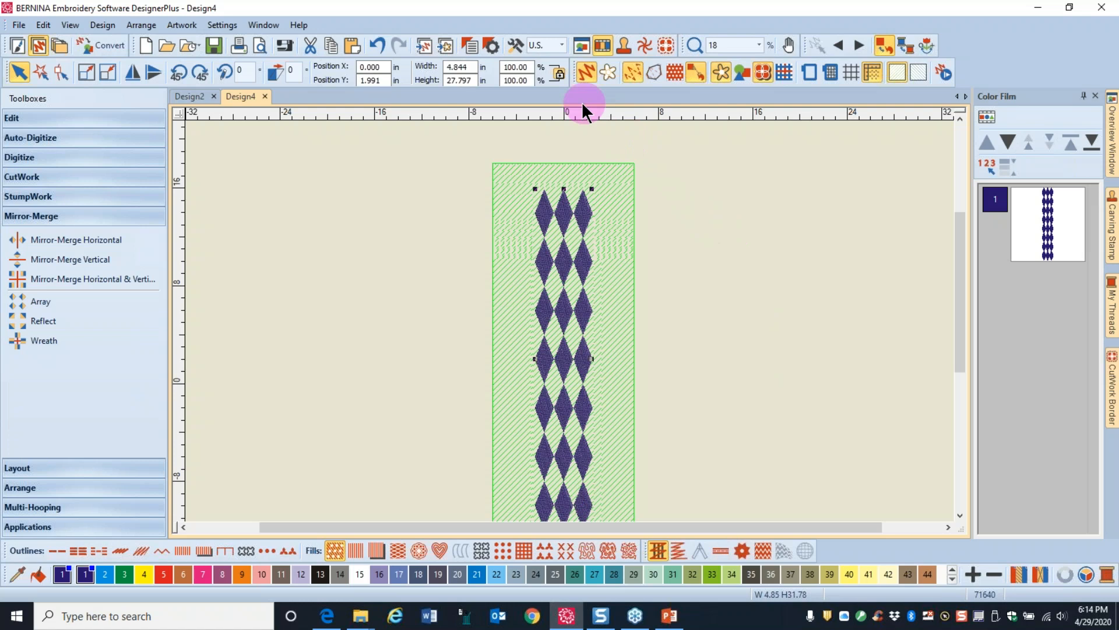
pyautogui.click(588, 74)
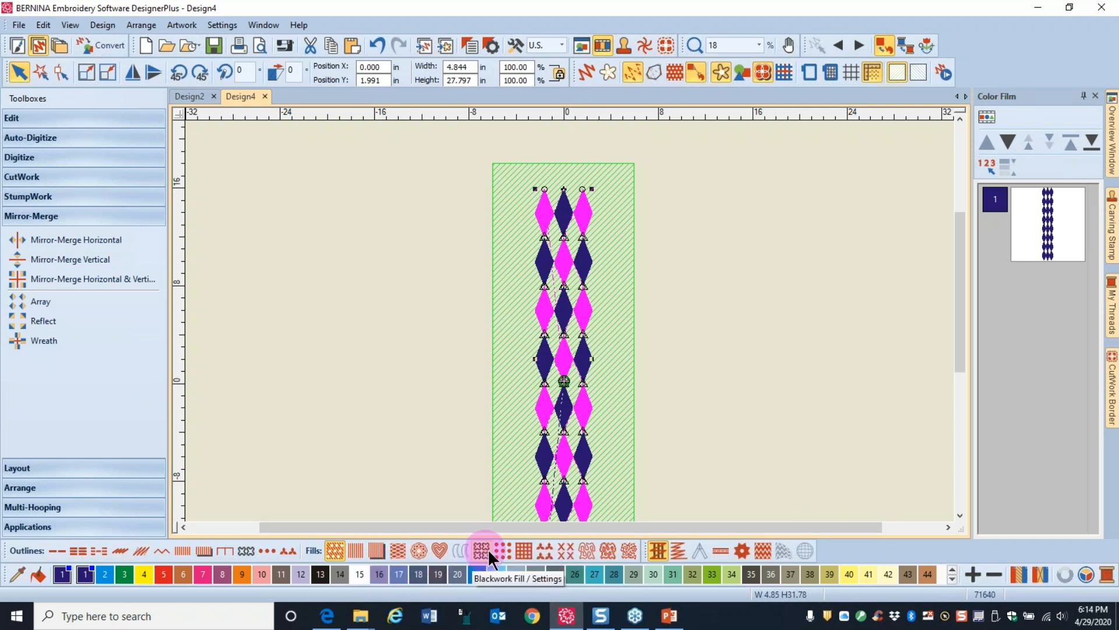
# Step: Give the selected diamonds a Ripple fill with 4.50 mm stitch spacing and show the stitches again
pyautogui.click(441, 549)
pyautogui.rightClick(440, 550)
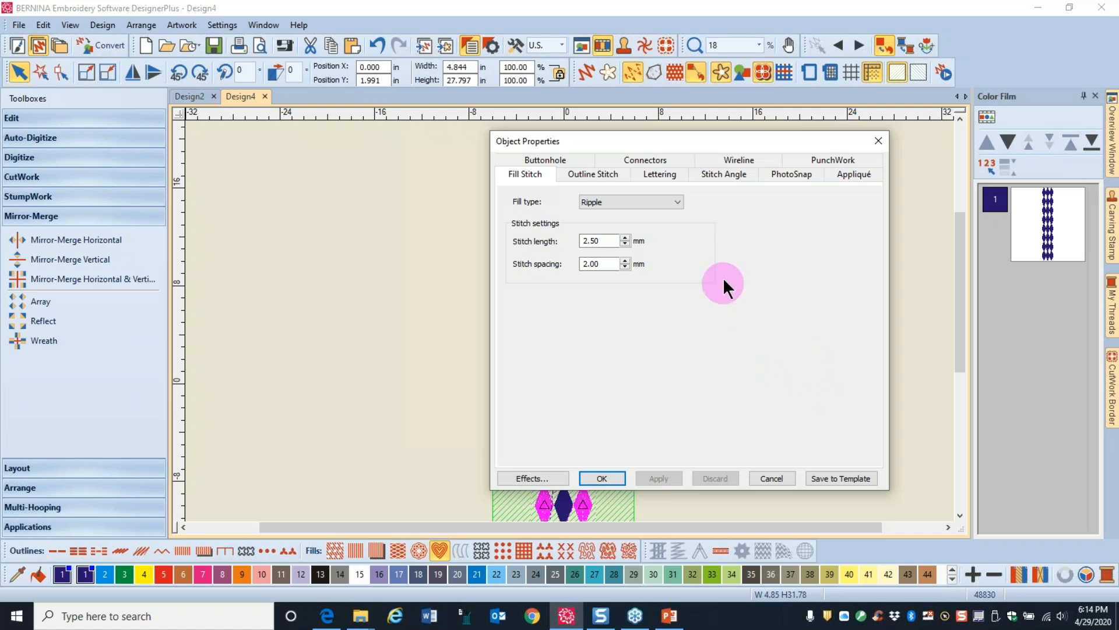
pyautogui.moveTo(644, 145); pyautogui.dragTo(861, 79)
pyautogui.click(819, 199)
pyautogui.doubleClick(823, 199)
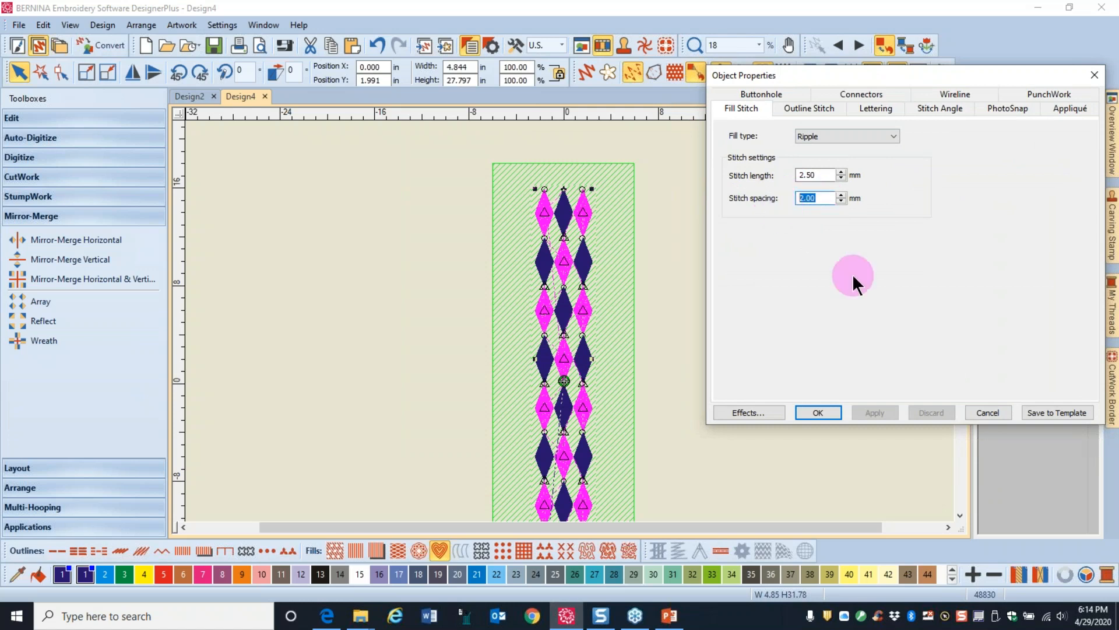
pyautogui.write('4.5')
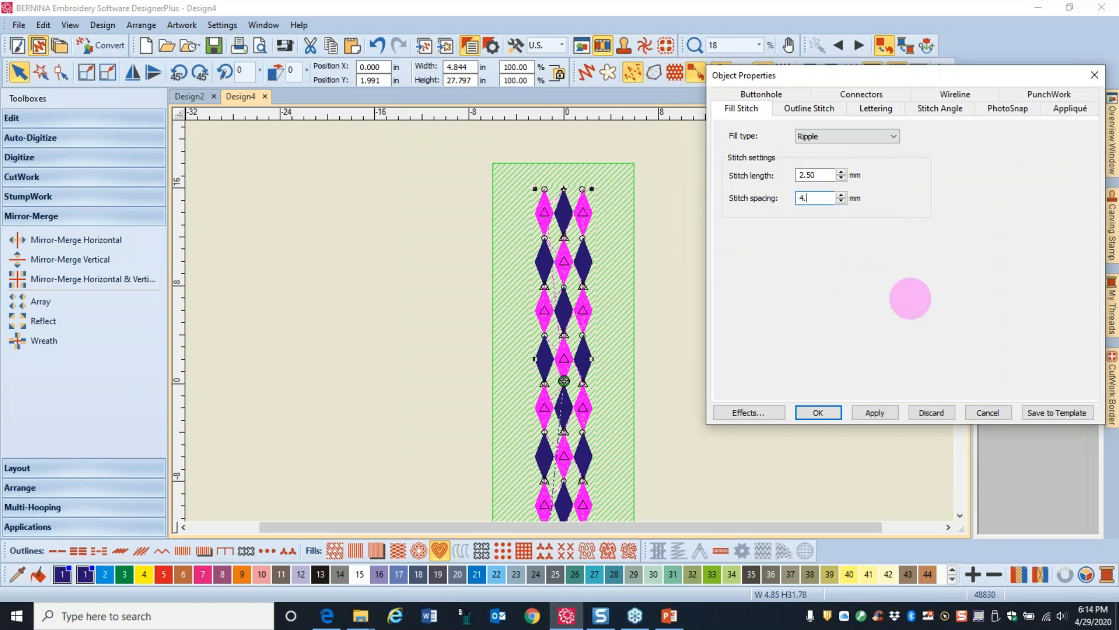
pyautogui.click(869, 407)
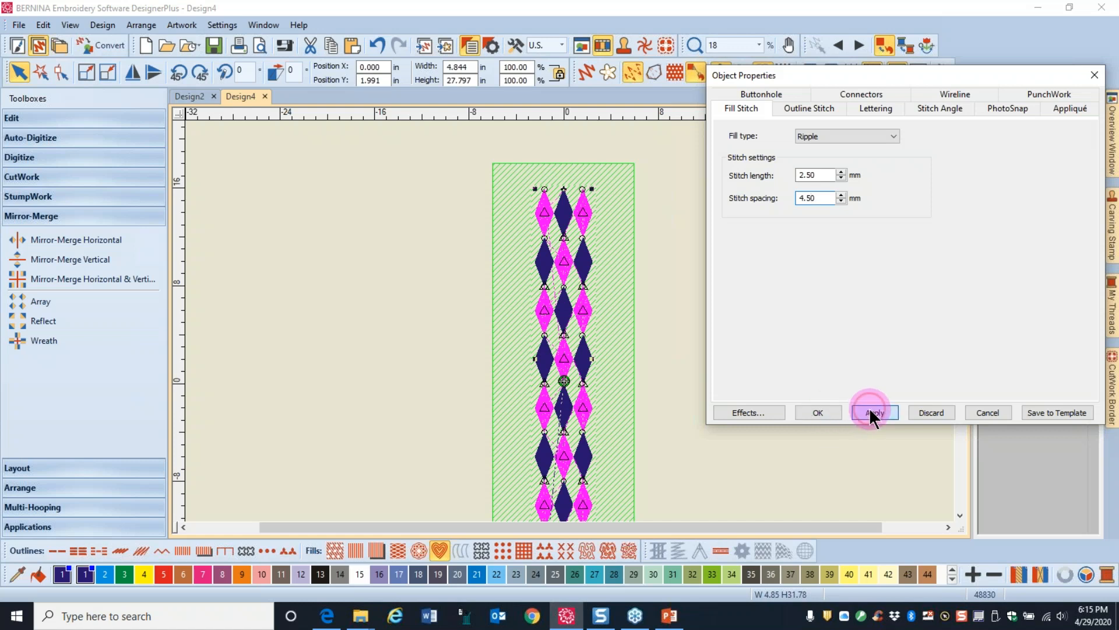
pyautogui.scroll(5, 576, 234)
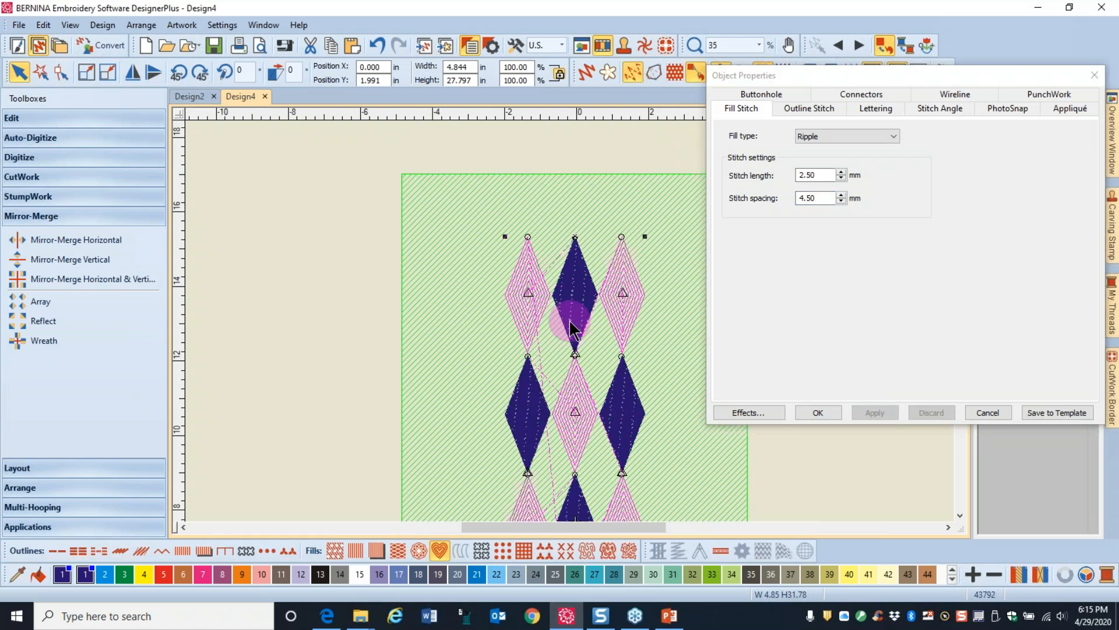
pyautogui.click(569, 320)
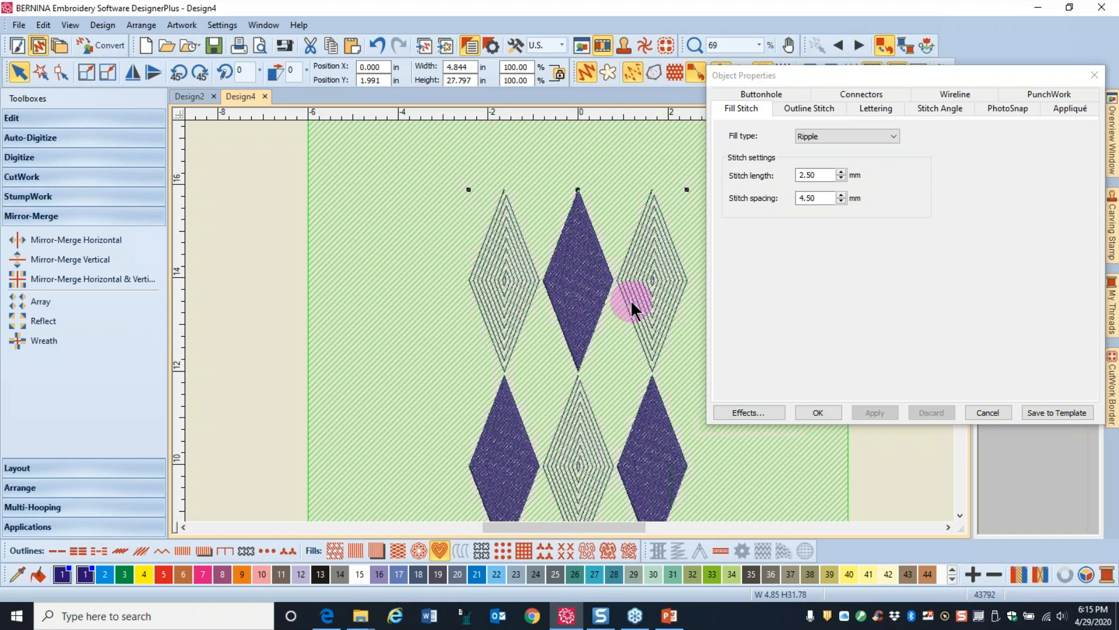
# Step: Change the first row's center diamond to a Pattern fill using pattern NP005-04 from the BerninaV5 set
pyautogui.click(576, 298)
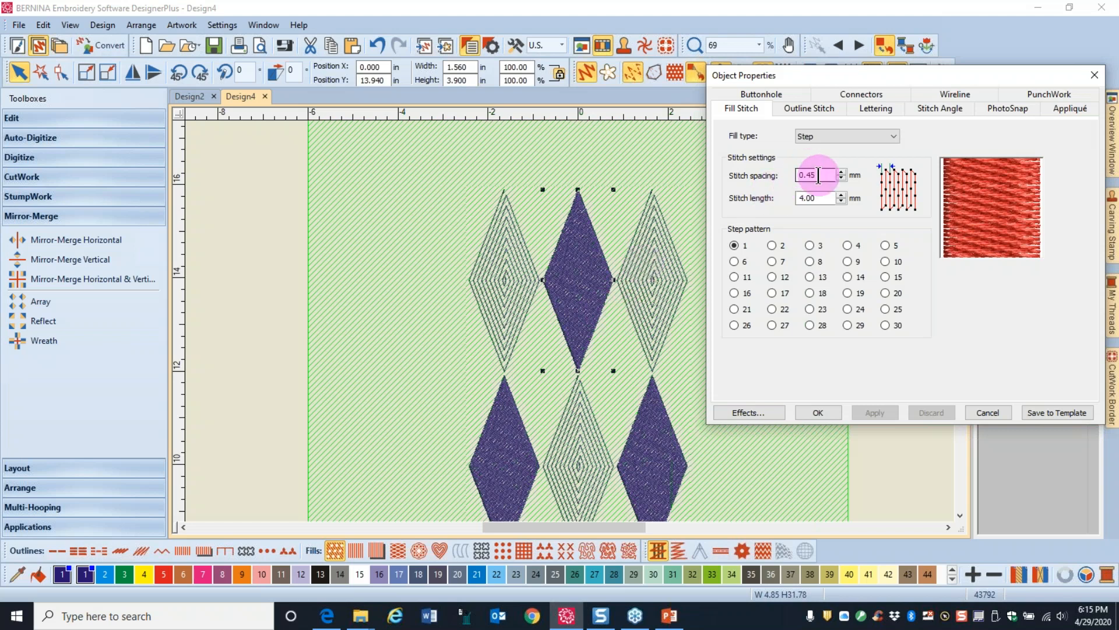
pyautogui.click(894, 137)
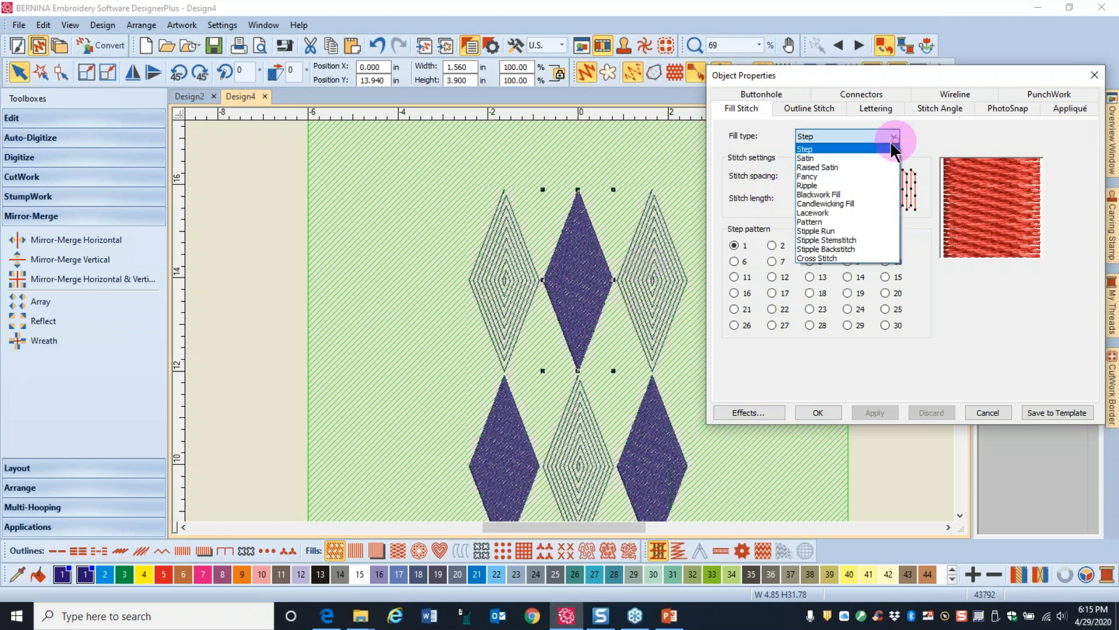
pyautogui.click(813, 221)
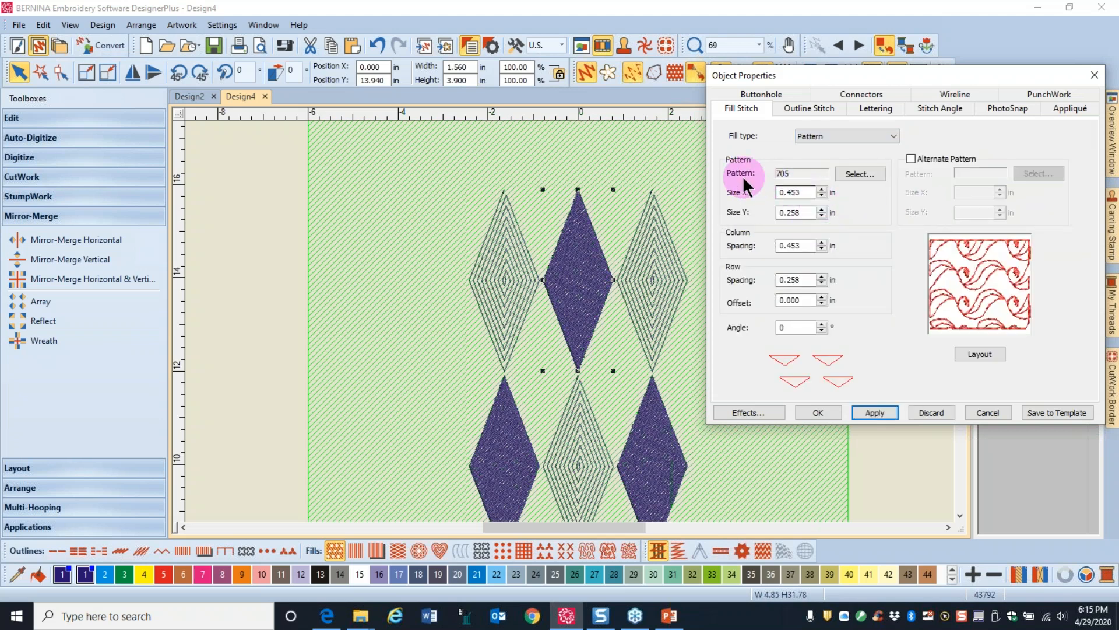
pyautogui.click(862, 174)
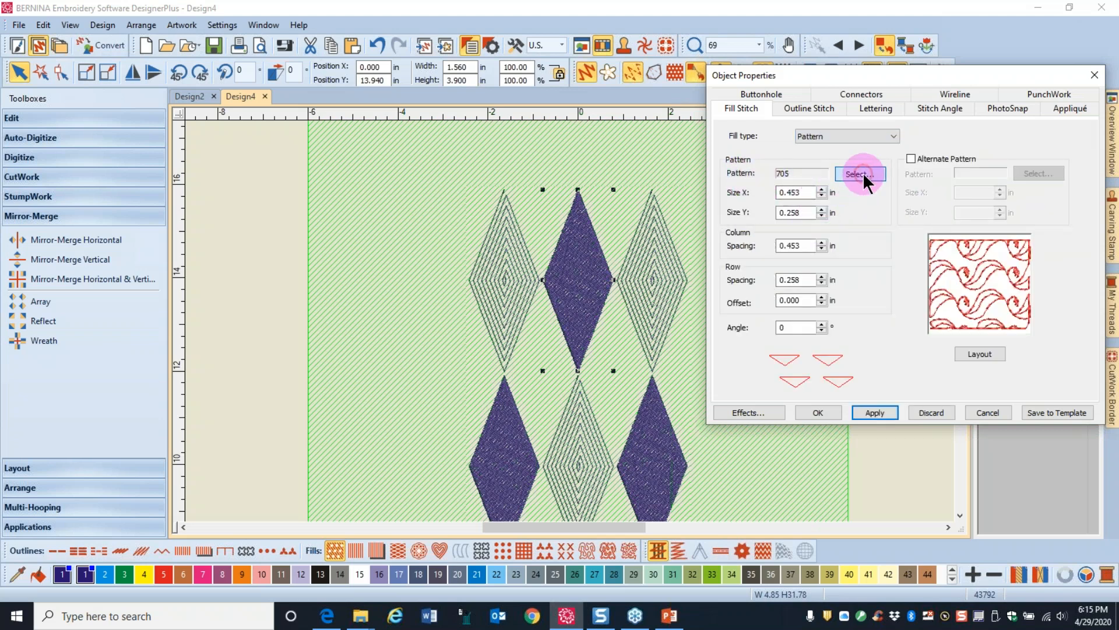
pyautogui.click(945, 116)
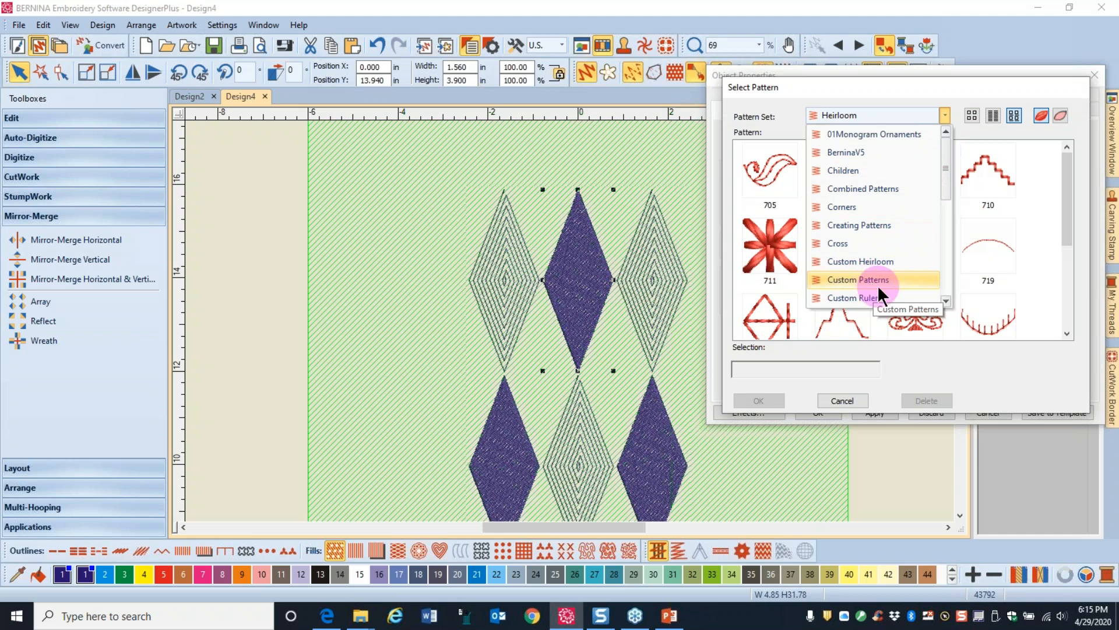
pyautogui.click(834, 153)
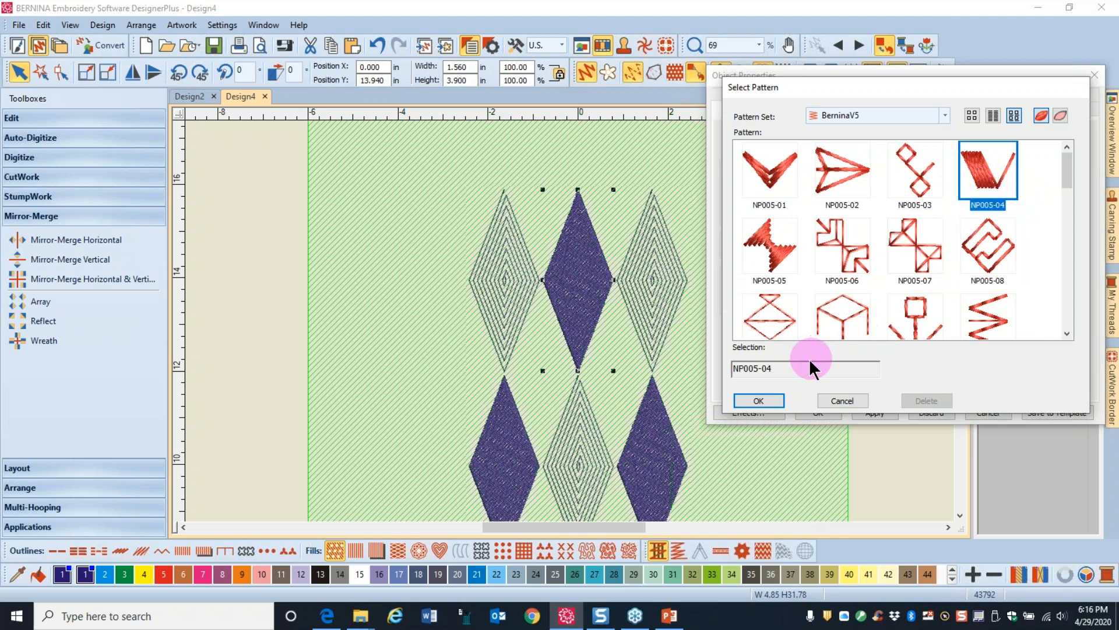
pyautogui.click(773, 400)
pyautogui.click(875, 411)
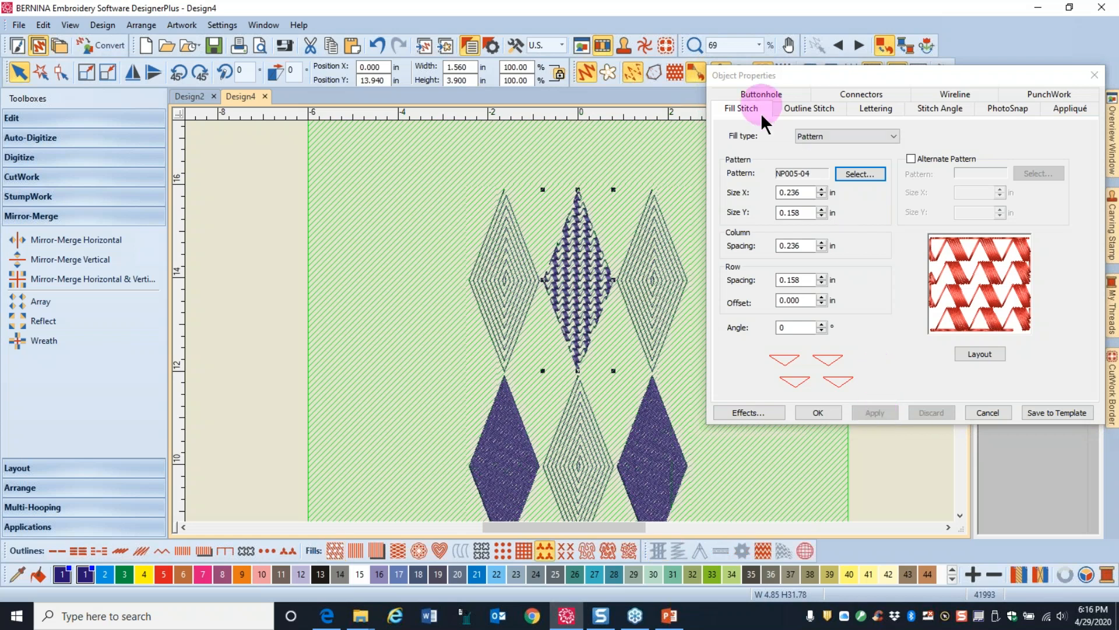
# Step: Enable an alternate pattern for the first row's center diamond and apply NP005-11 from the BerninaV5 set
pyautogui.click(912, 159)
pyautogui.click(912, 159)
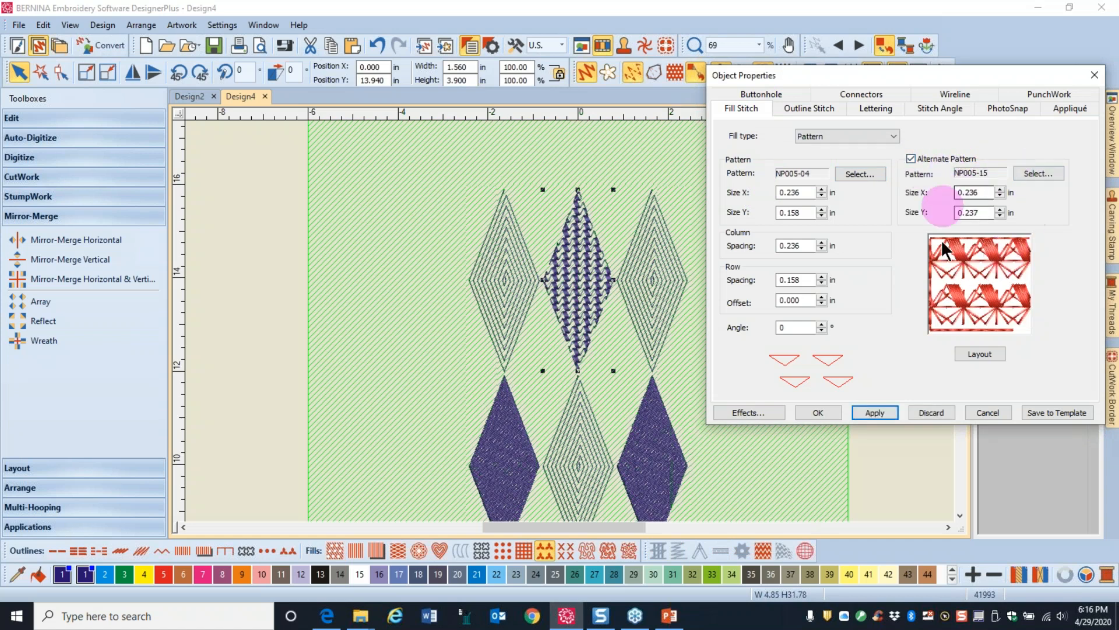
pyautogui.click(1037, 173)
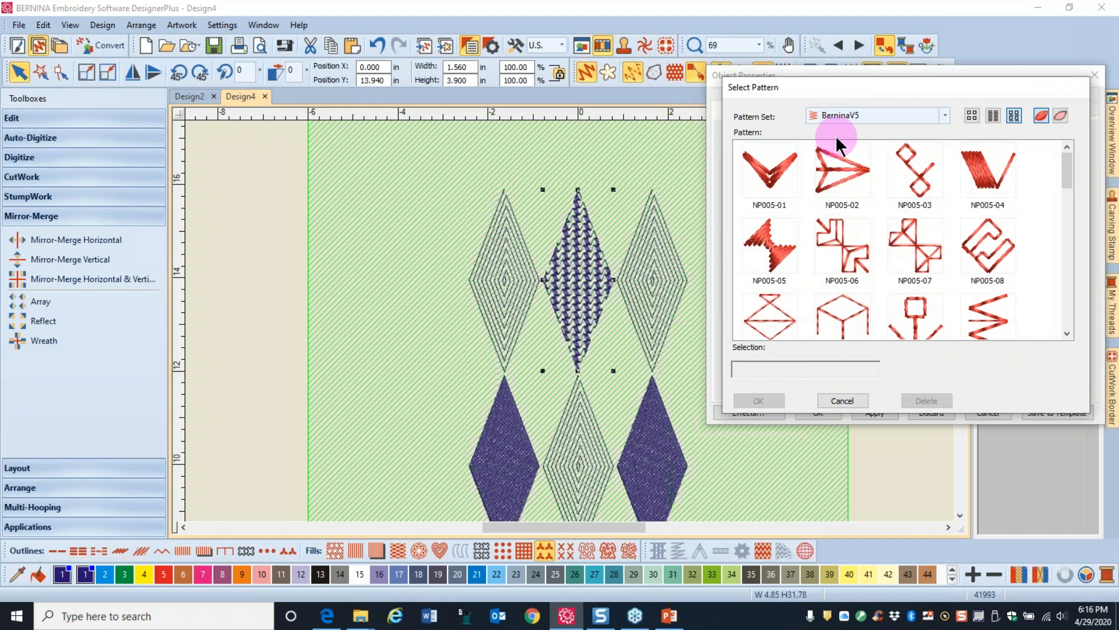
pyautogui.moveTo(1069, 174); pyautogui.dragTo(1067, 204)
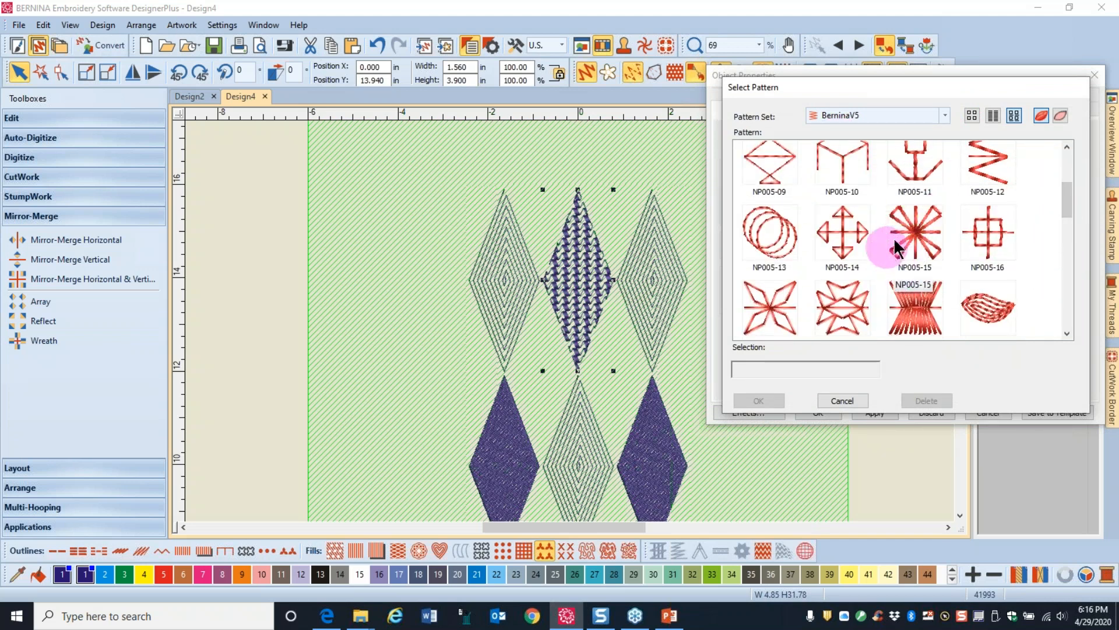
pyautogui.scroll(3, 962, 251)
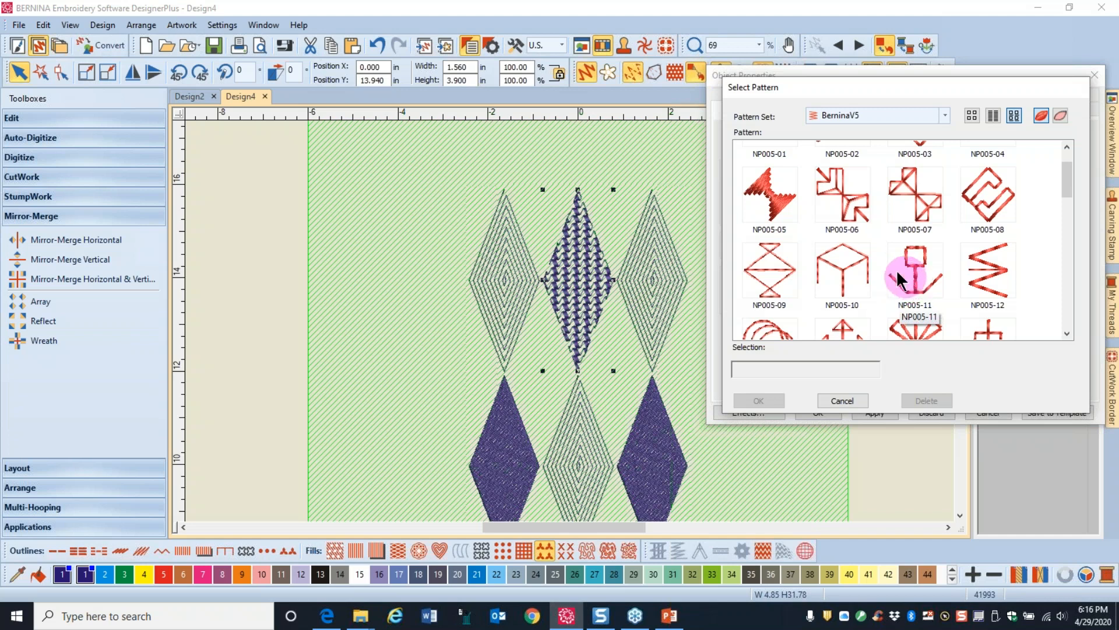
pyautogui.scroll(1, 961, 217)
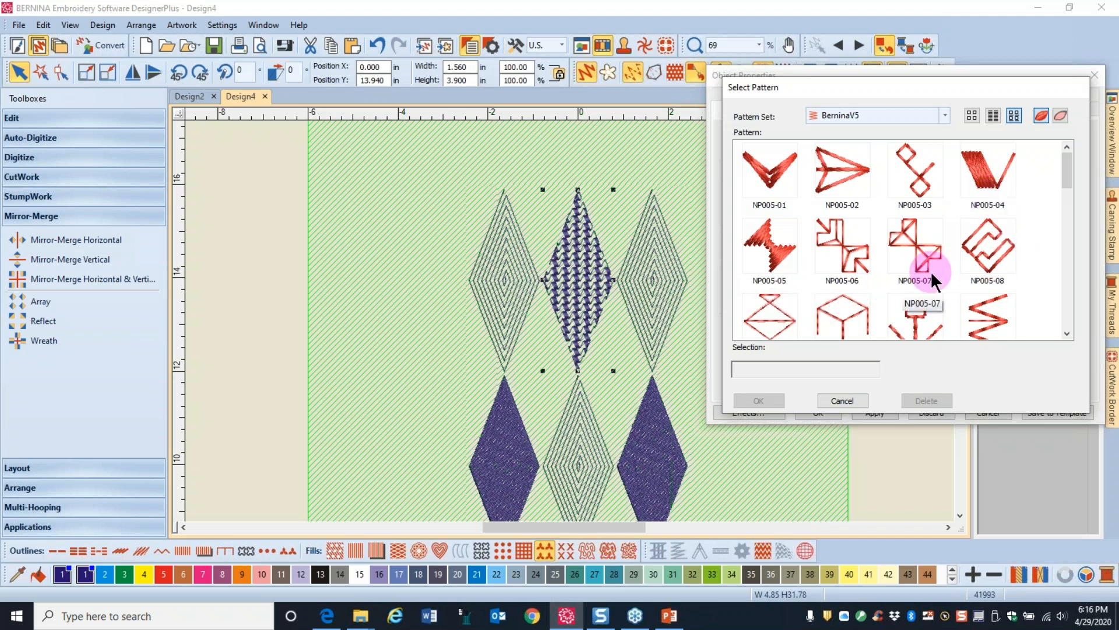
pyautogui.scroll(-4, 909, 244)
pyautogui.scroll(2, 909, 204)
pyautogui.scroll(2, 927, 210)
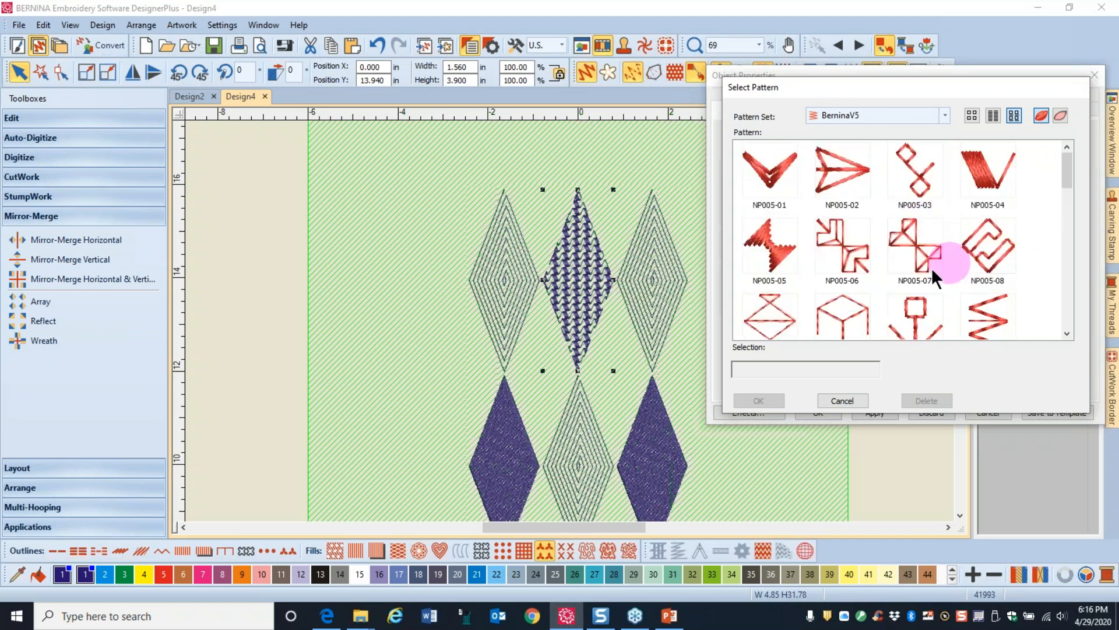
pyautogui.click(912, 307)
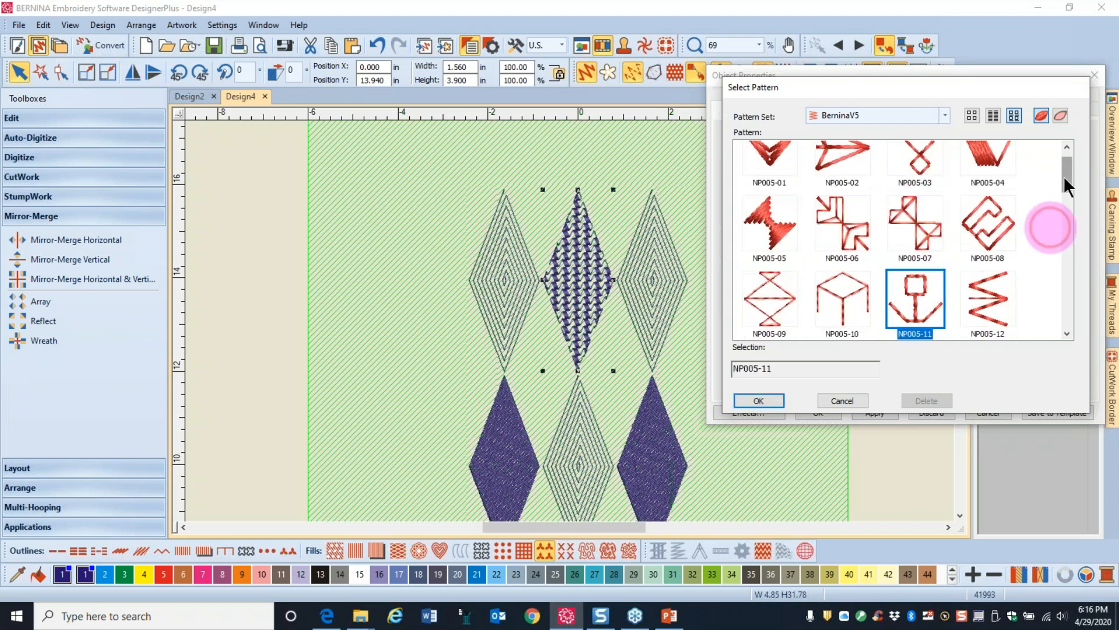
pyautogui.scroll(-1, 1065, 178)
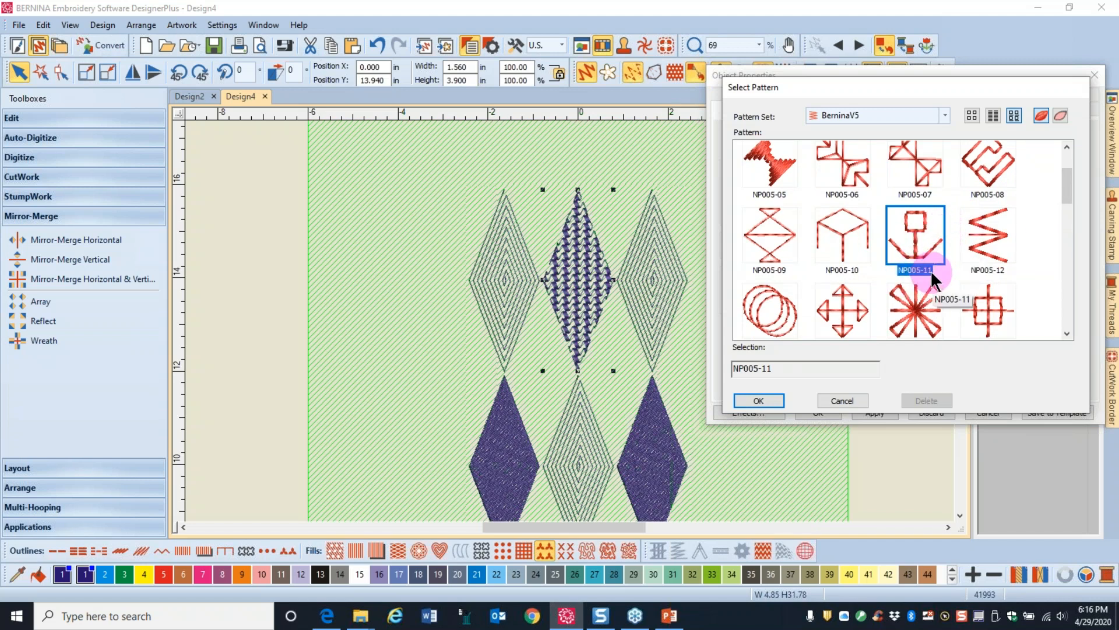
pyautogui.click(758, 401)
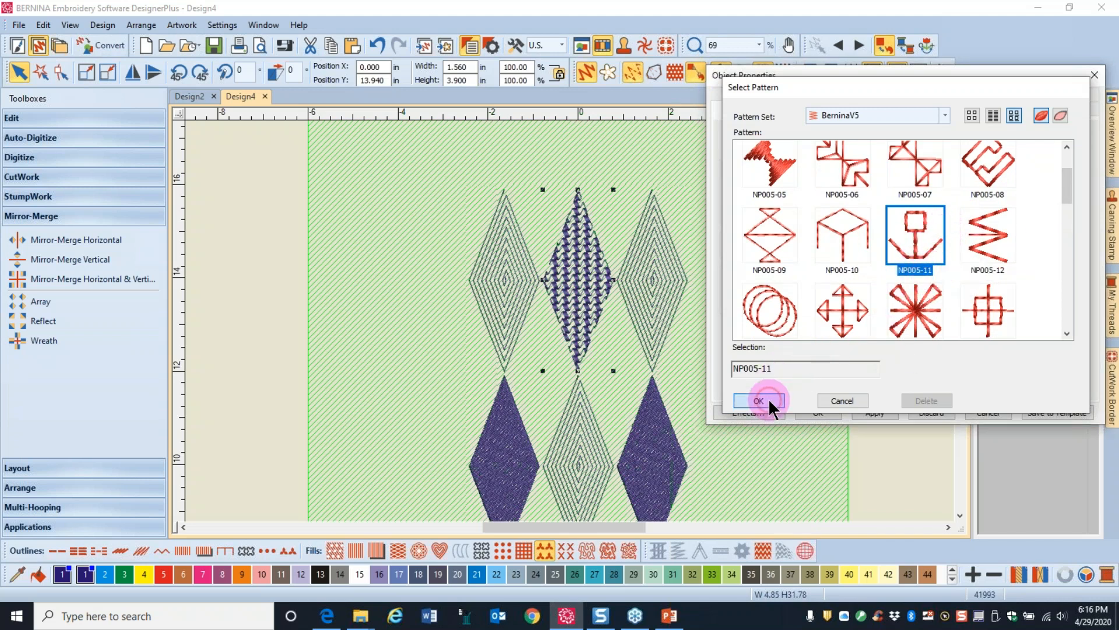
pyautogui.click(876, 412)
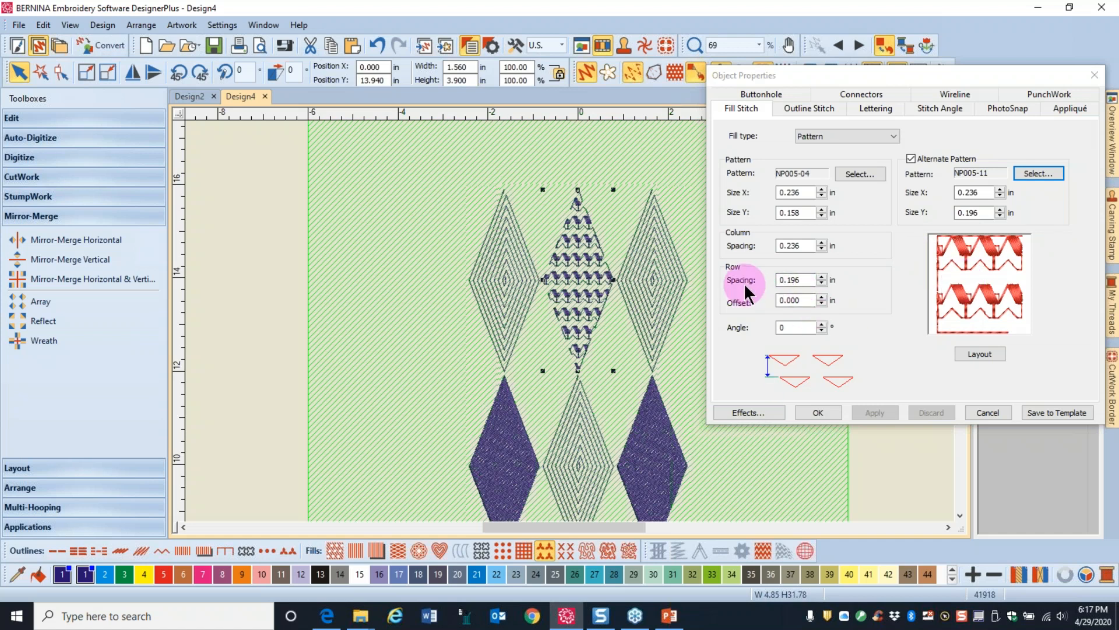
# Step: Set the row spacing of the first row's center diamond pattern fill to 0.3 in and apply it
pyautogui.click(808, 279)
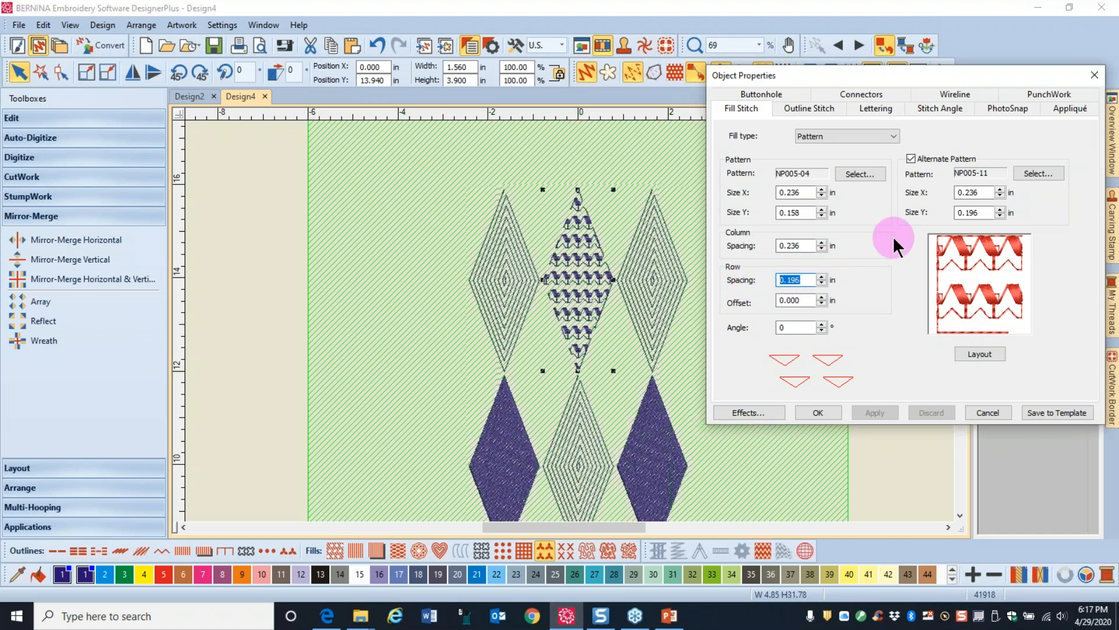
pyautogui.write('.3')
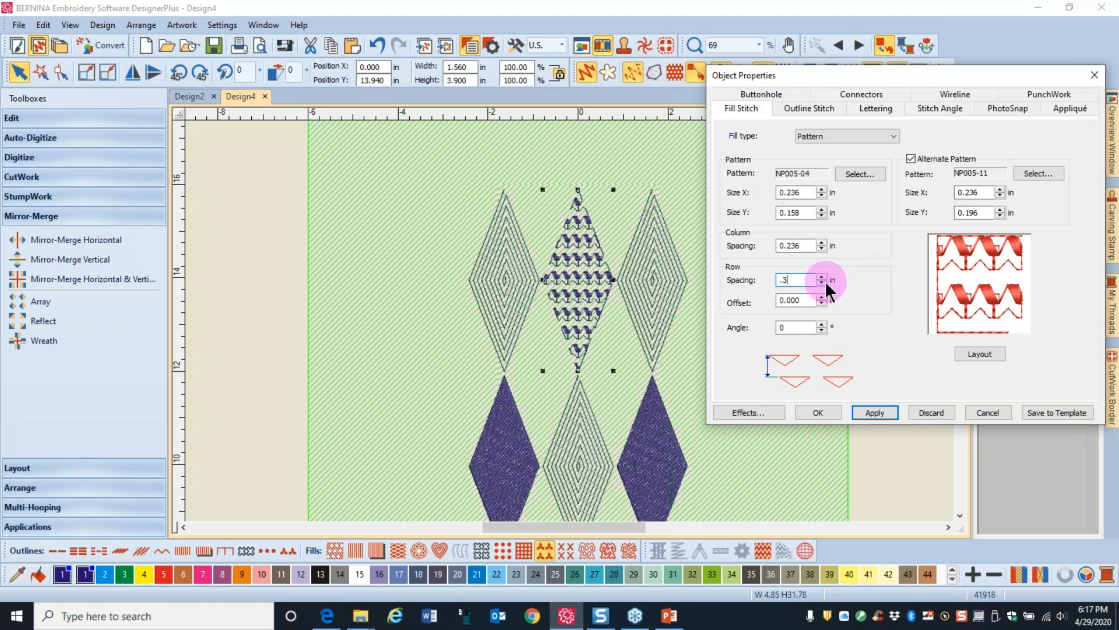
pyautogui.doubleClick(796, 281)
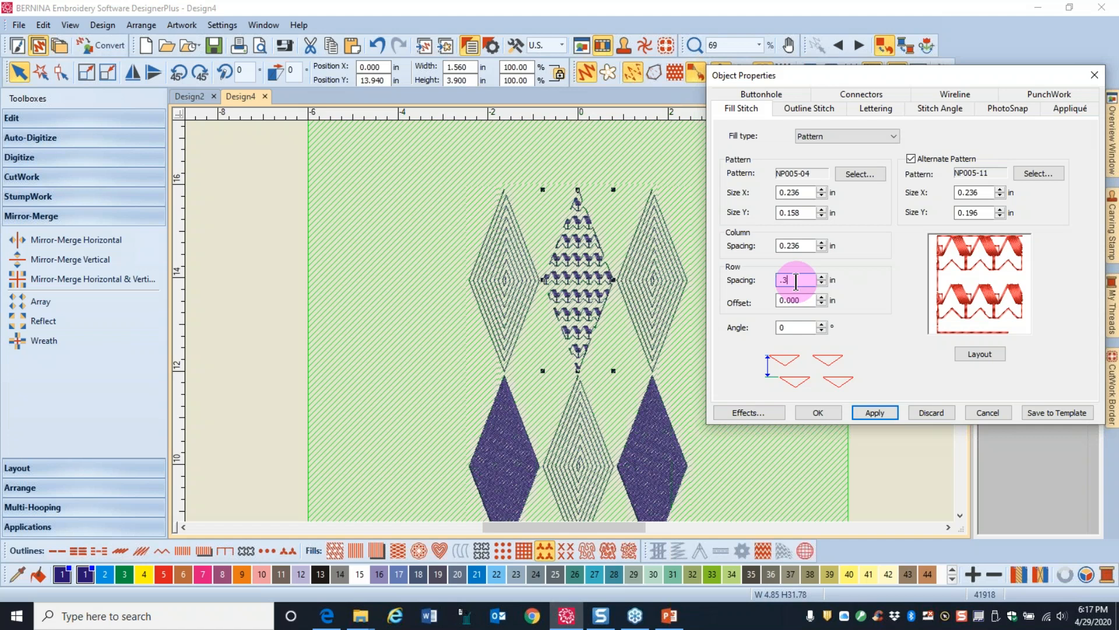
pyautogui.click(875, 412)
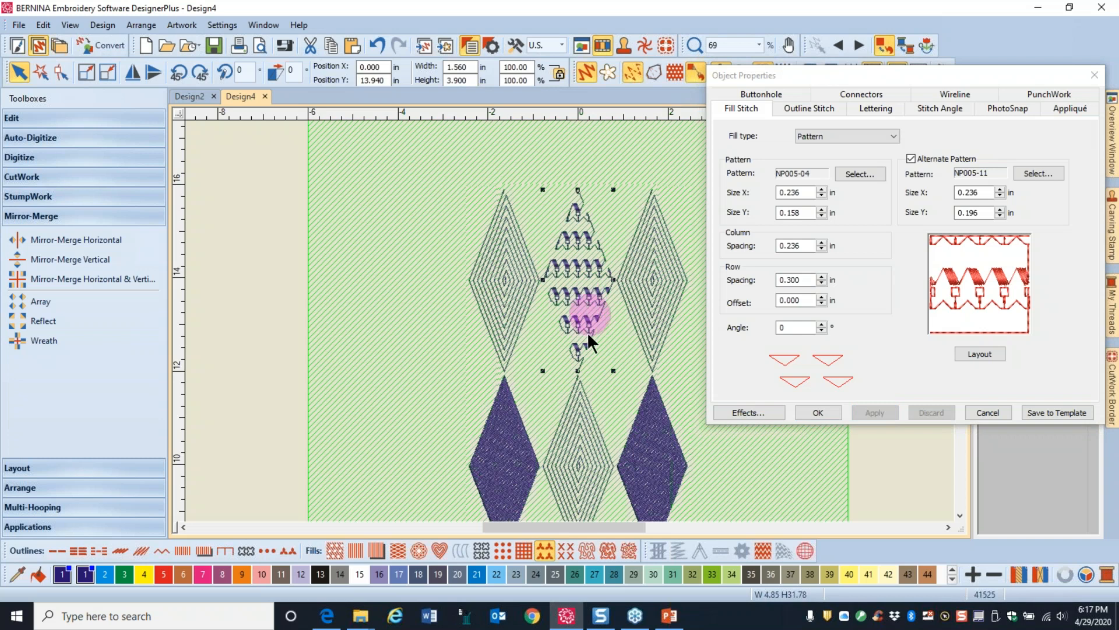
# Step: Change the second row's left diamond to a Pattern fill using pattern NP005-15 from the BerninaV5 set
pyautogui.click(509, 461)
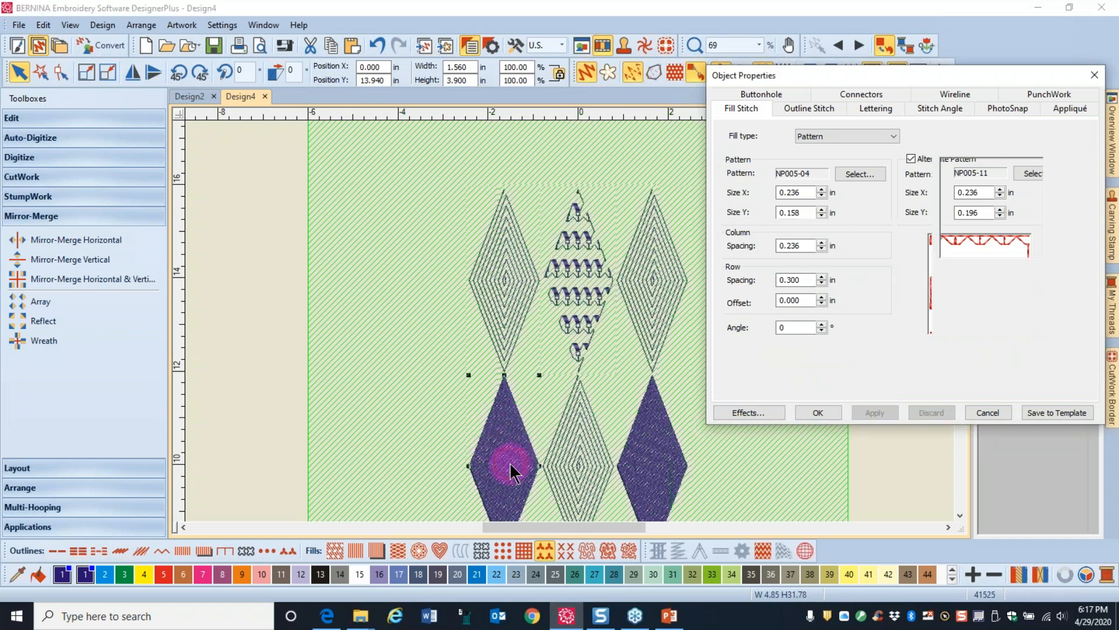
pyautogui.click(897, 139)
pyautogui.click(812, 222)
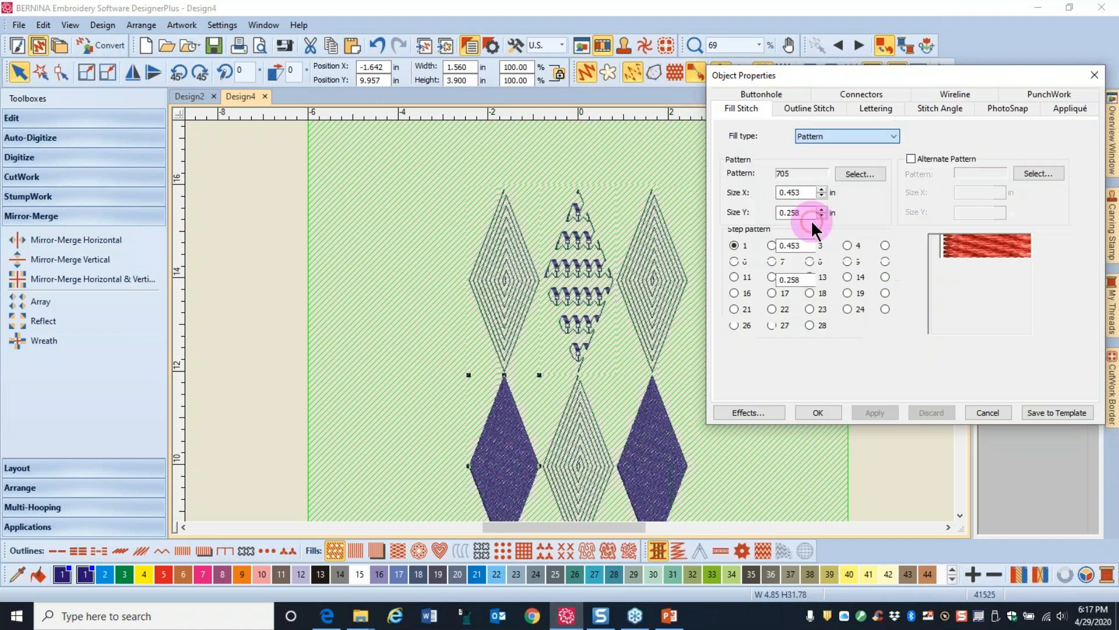
pyautogui.click(856, 173)
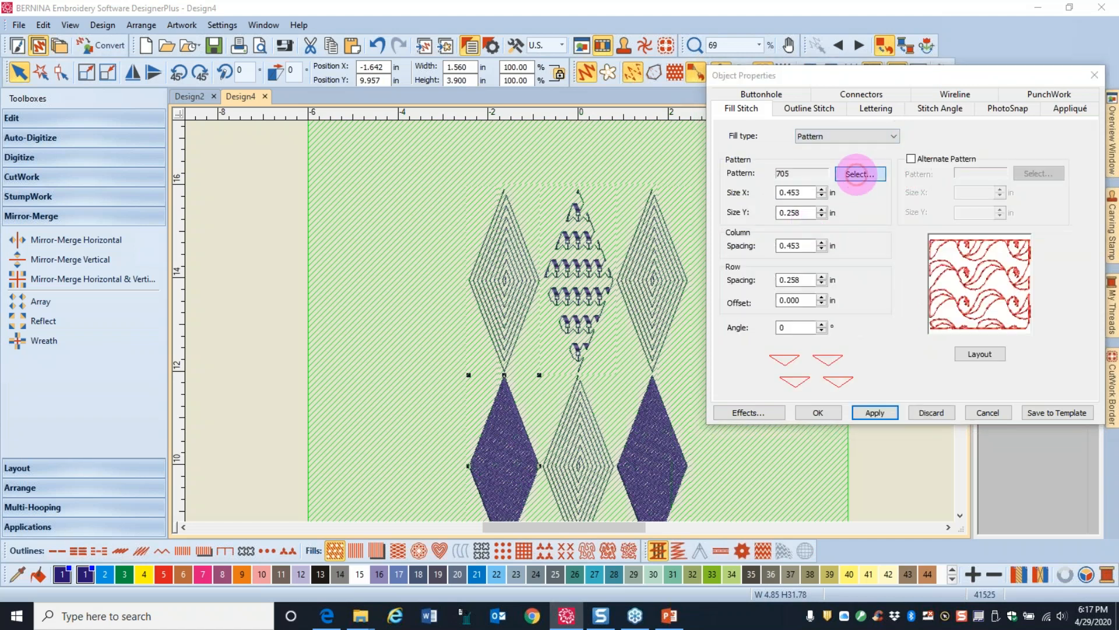
pyautogui.click(944, 116)
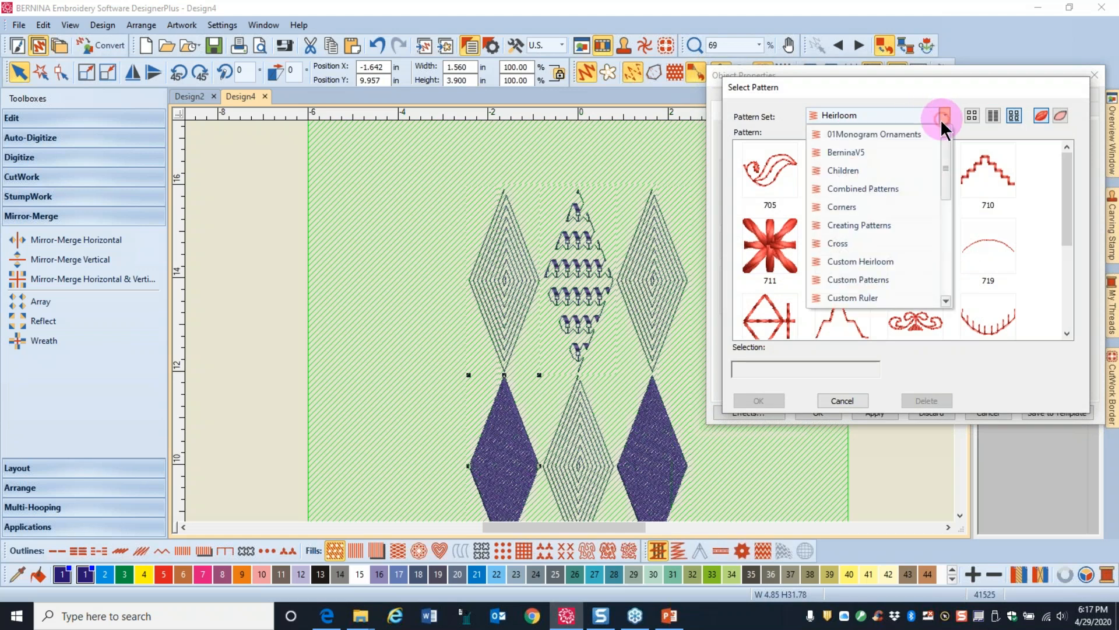
pyautogui.click(862, 152)
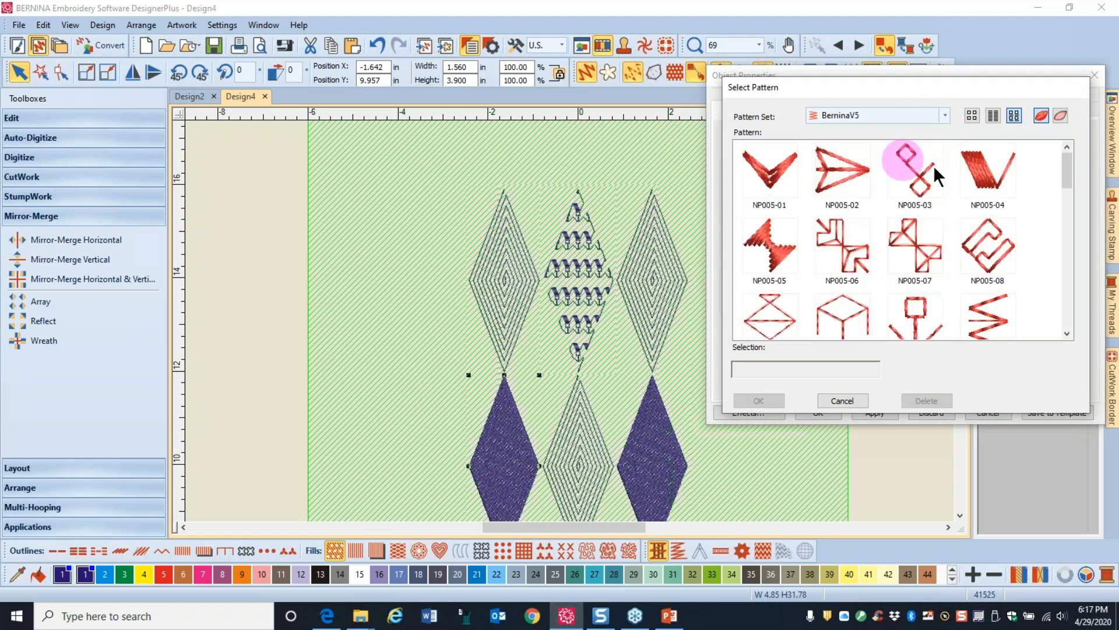
pyautogui.moveTo(1069, 176); pyautogui.dragTo(1062, 204)
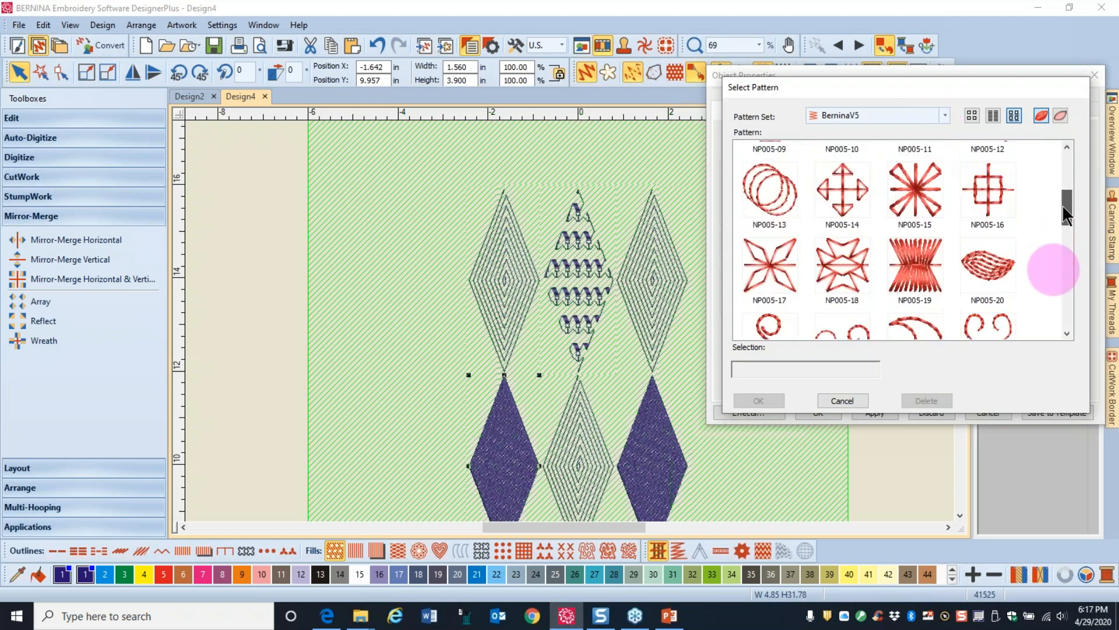
pyautogui.click(925, 208)
pyautogui.click(758, 401)
pyautogui.click(880, 412)
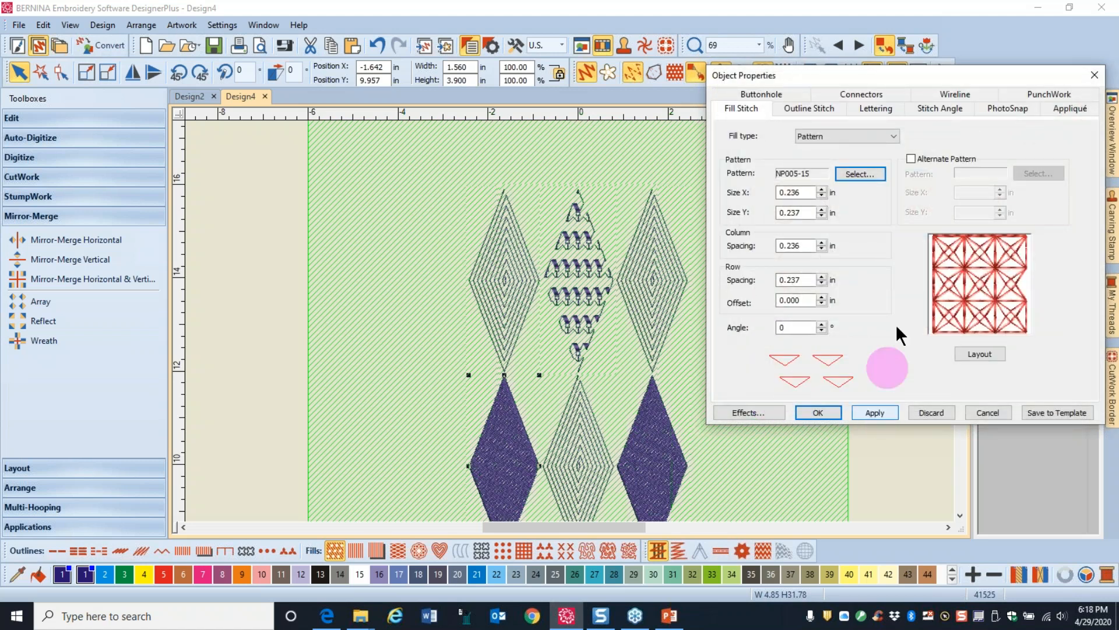
pyautogui.click(877, 408)
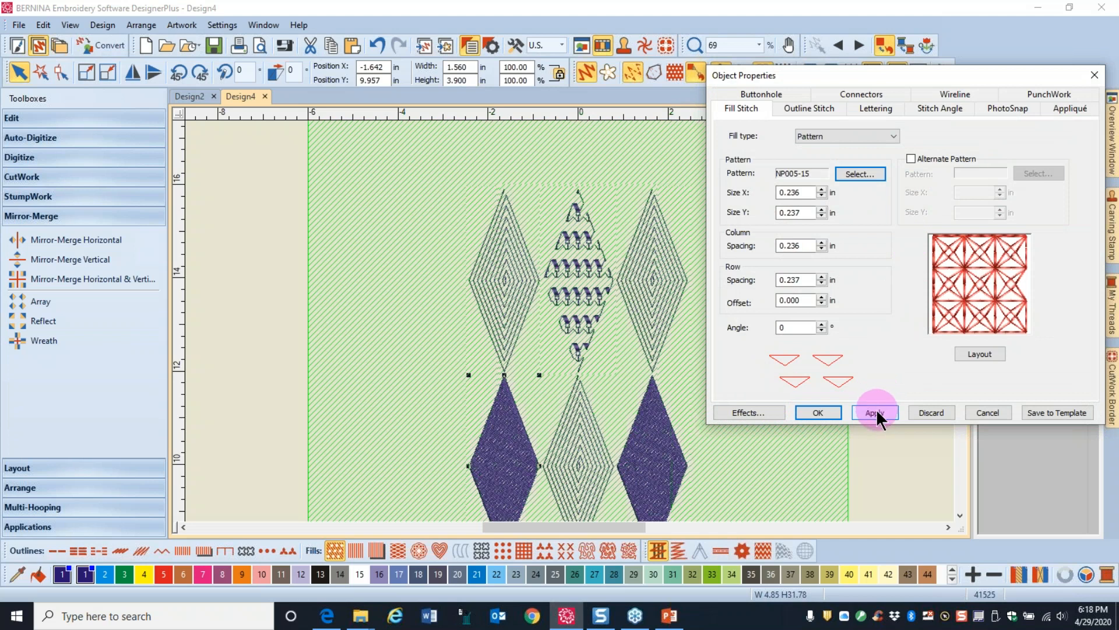
# Step: Enable an alternate pattern for the second row's left diamond and apply a705 from the Heirloom set
pyautogui.click(911, 160)
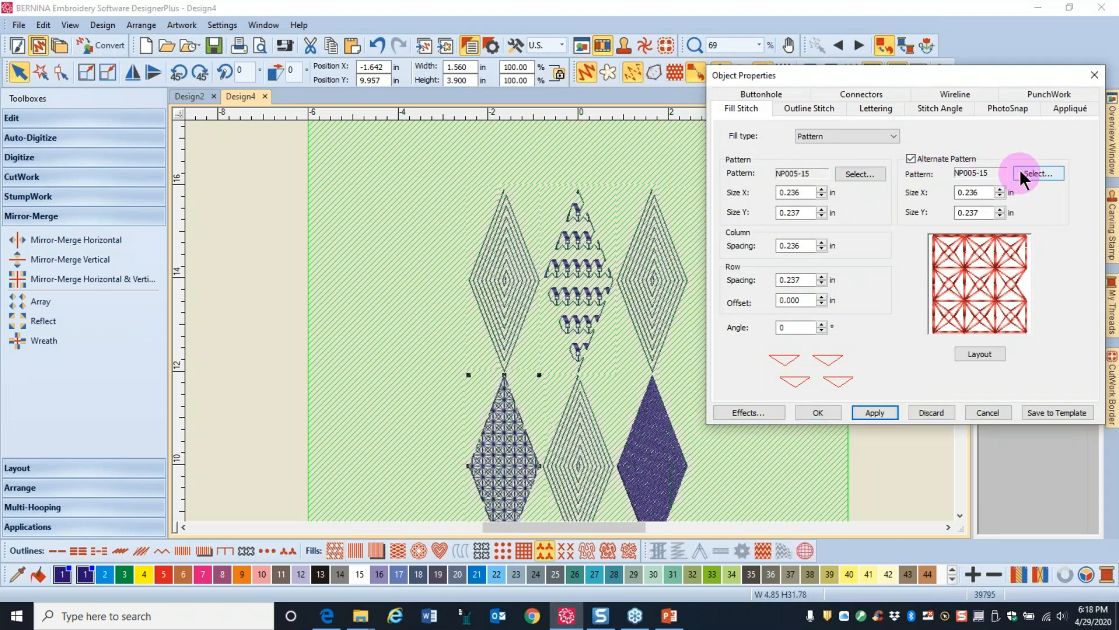
pyautogui.click(1055, 173)
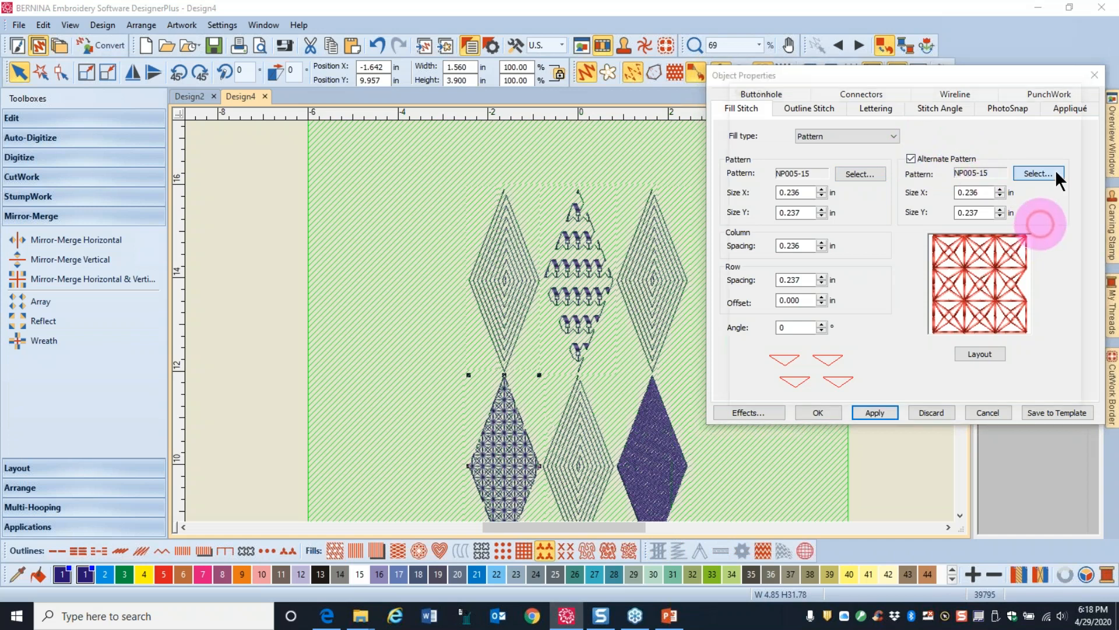
pyautogui.click(944, 116)
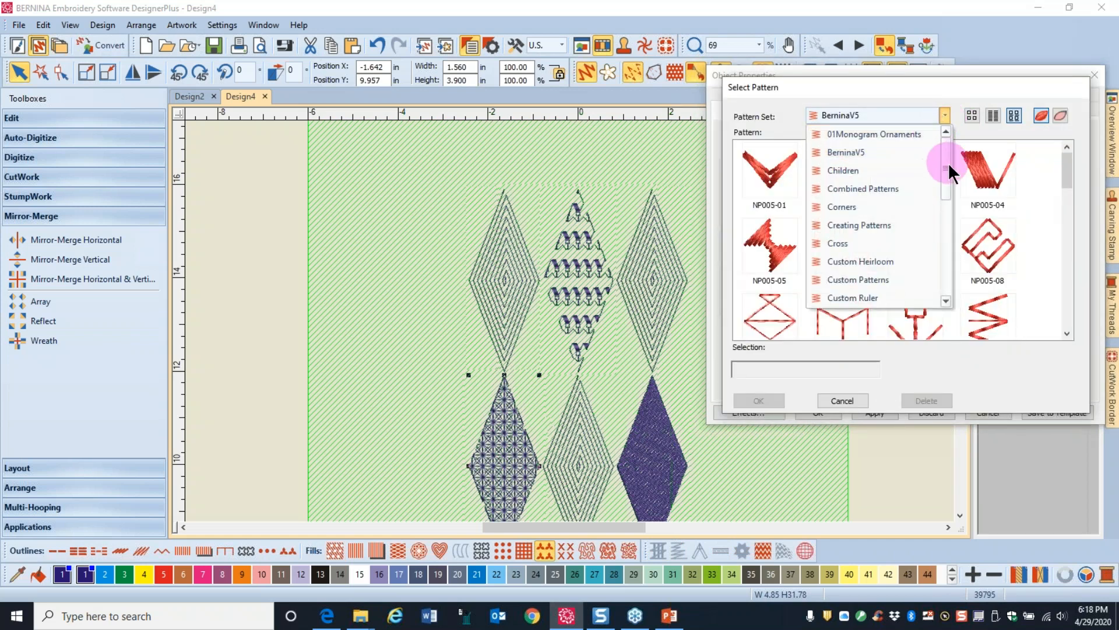
pyautogui.scroll(-2, 946, 170)
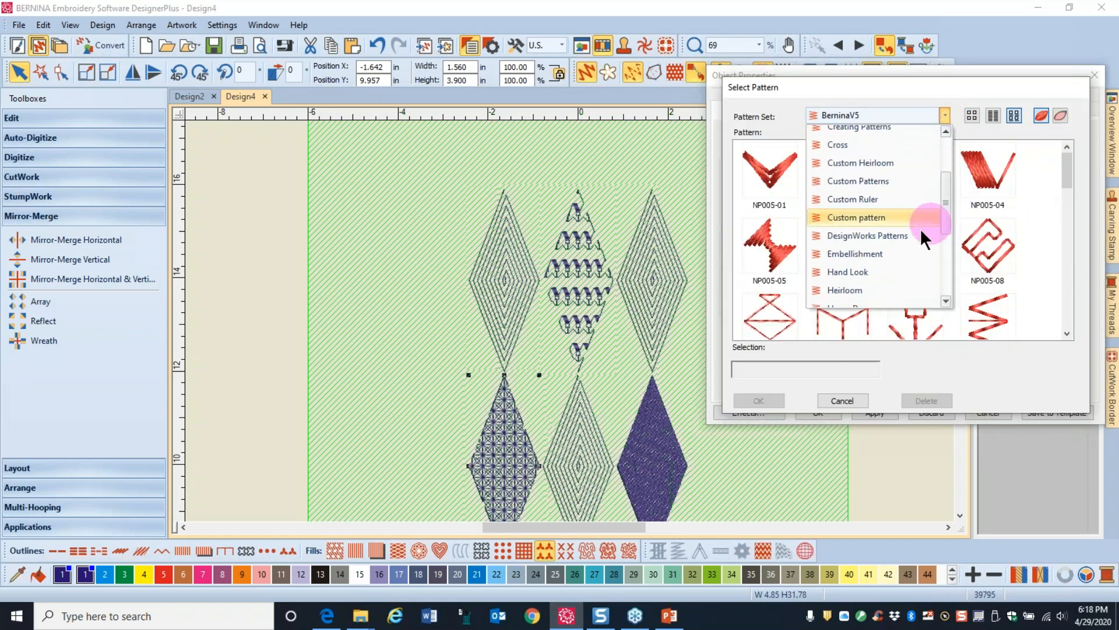
pyautogui.click(849, 288)
pyautogui.moveTo(1064, 198); pyautogui.dragTo(1066, 291)
pyautogui.click(919, 295)
pyautogui.click(778, 402)
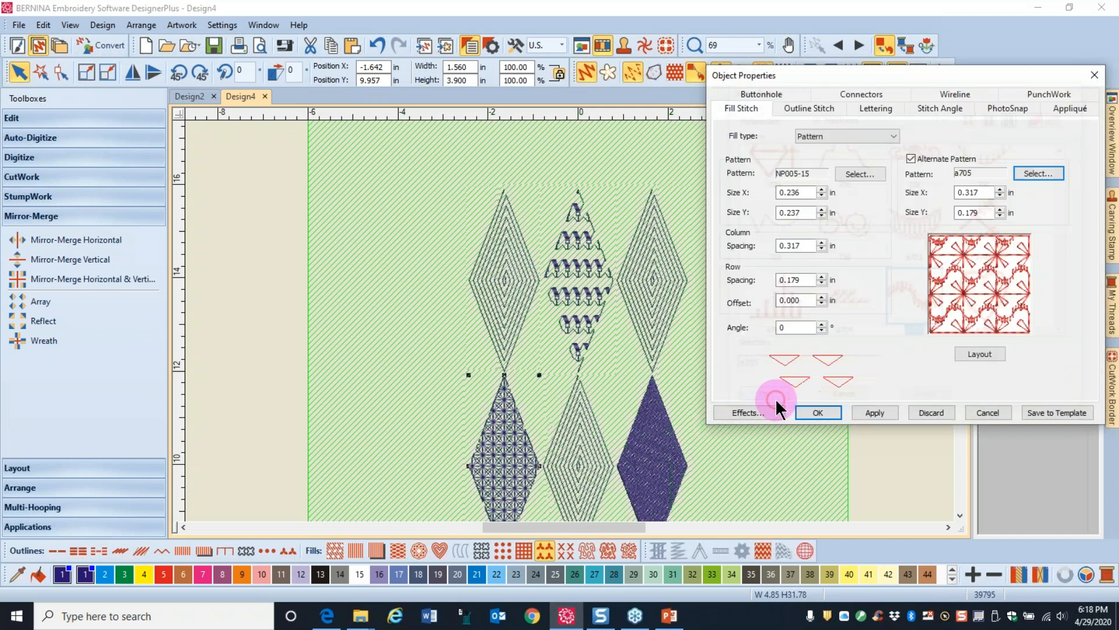
pyautogui.click(873, 412)
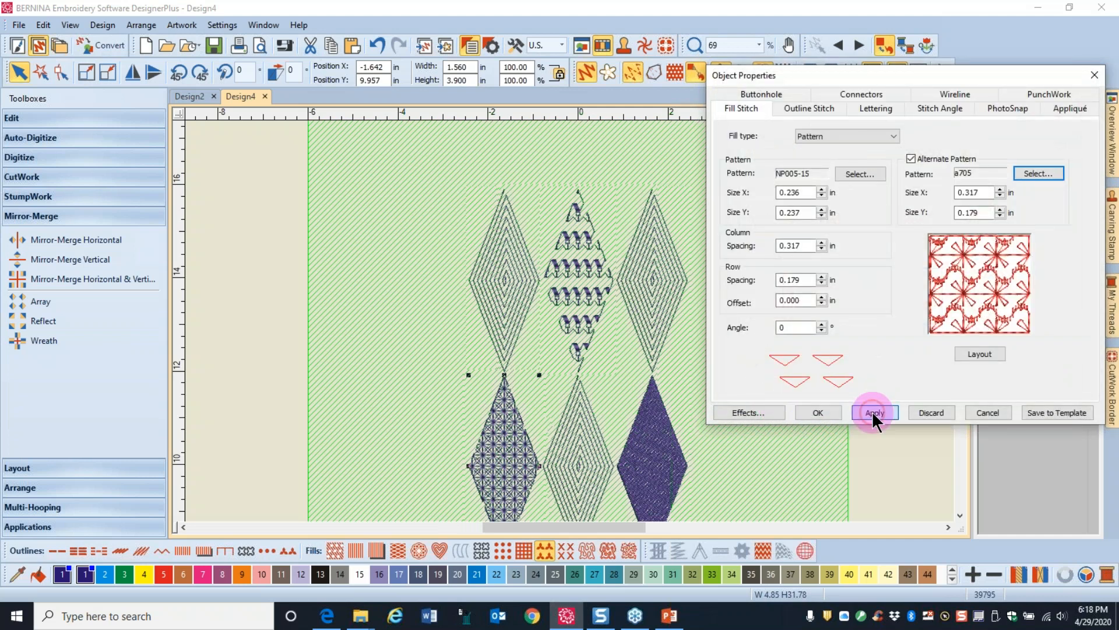
# Step: Change the second row's right diamond to a Pattern fill using pattern a404 from the Home Dec set
pyautogui.scroll(4, 570, 329)
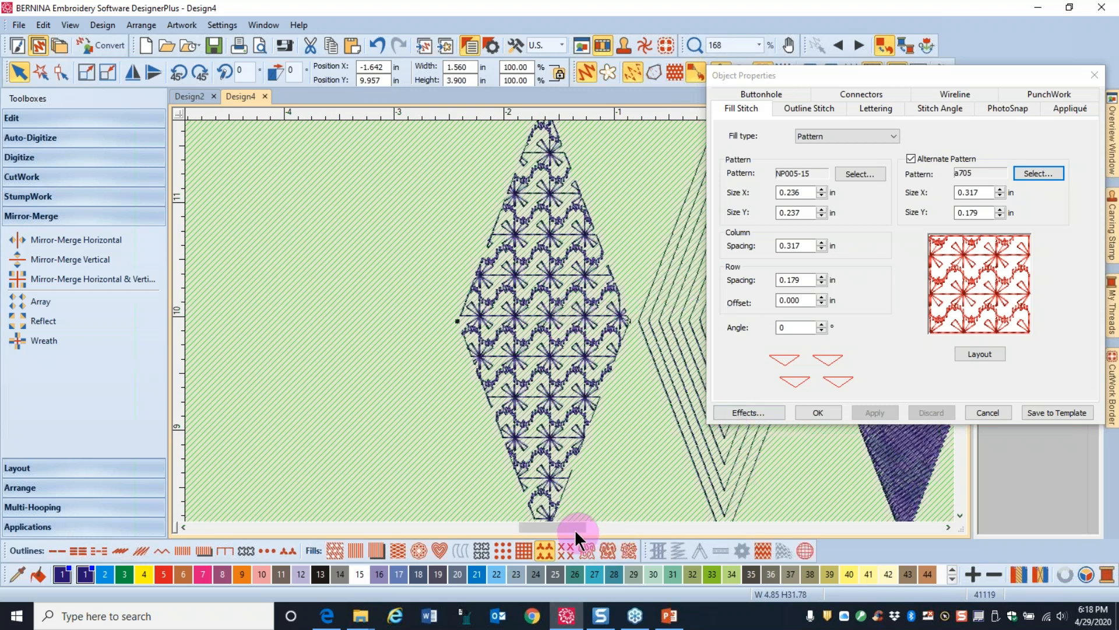
pyautogui.moveTo(574, 527); pyautogui.dragTo(581, 532)
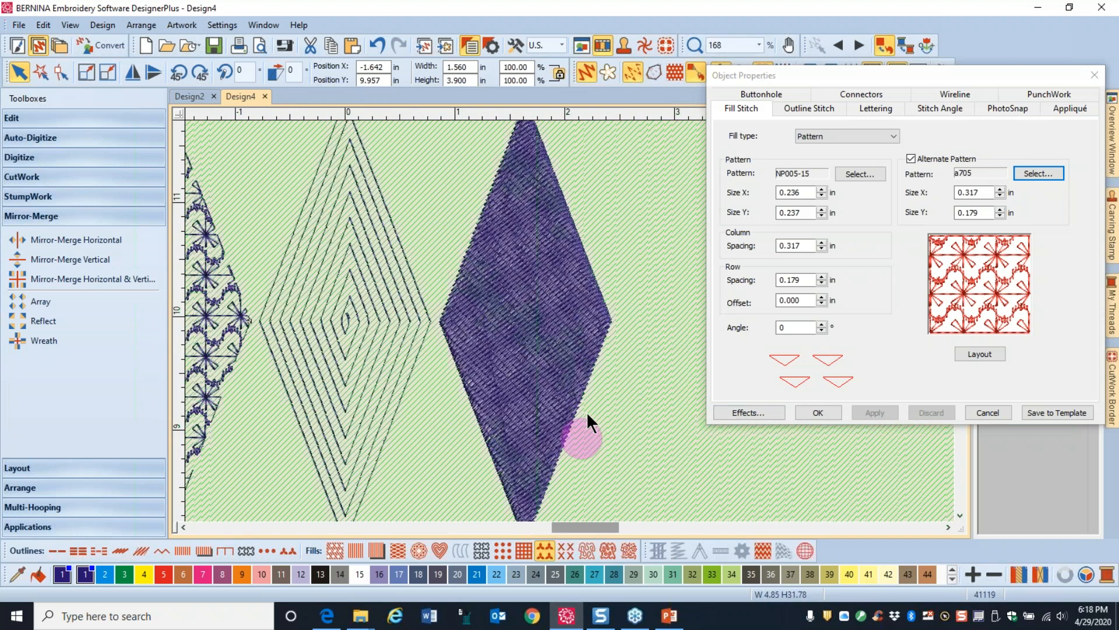
pyautogui.click(564, 373)
pyautogui.click(894, 135)
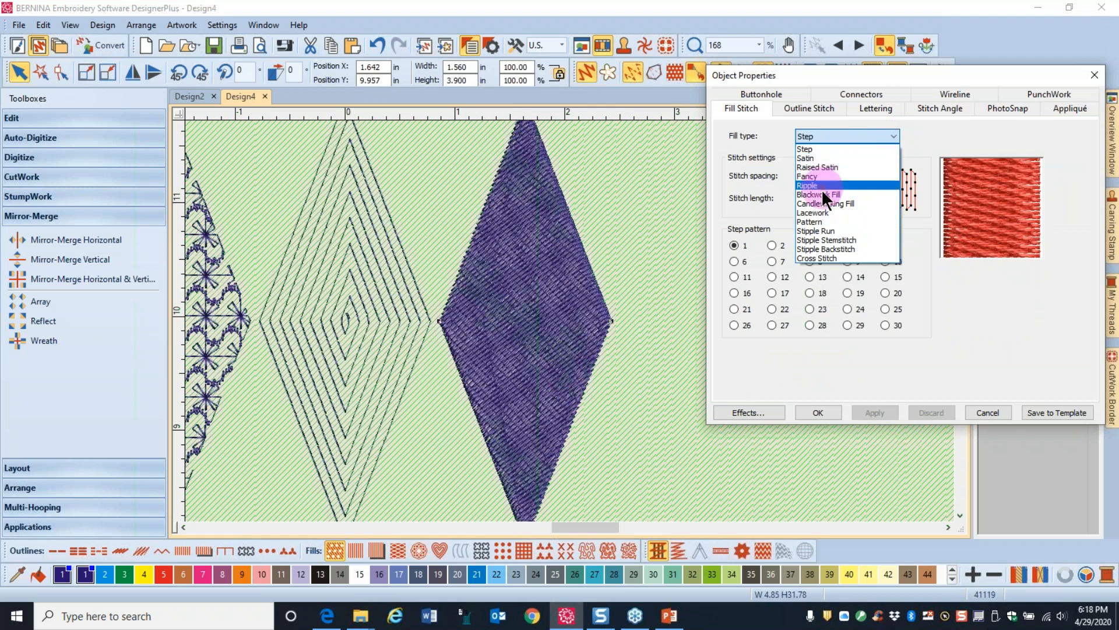
pyautogui.click(812, 223)
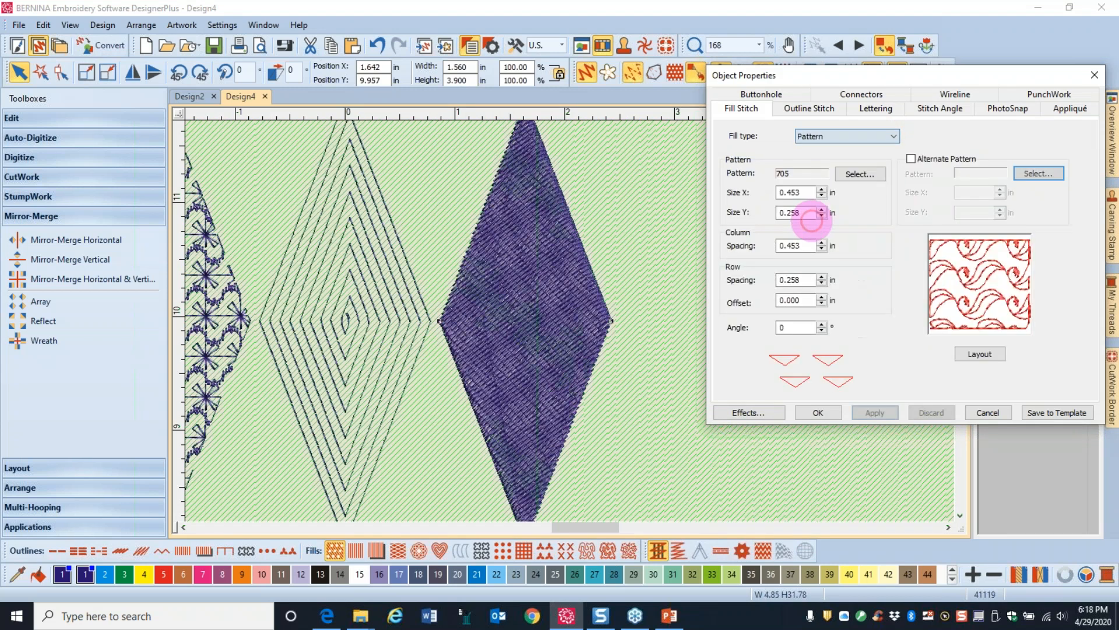
pyautogui.click(855, 175)
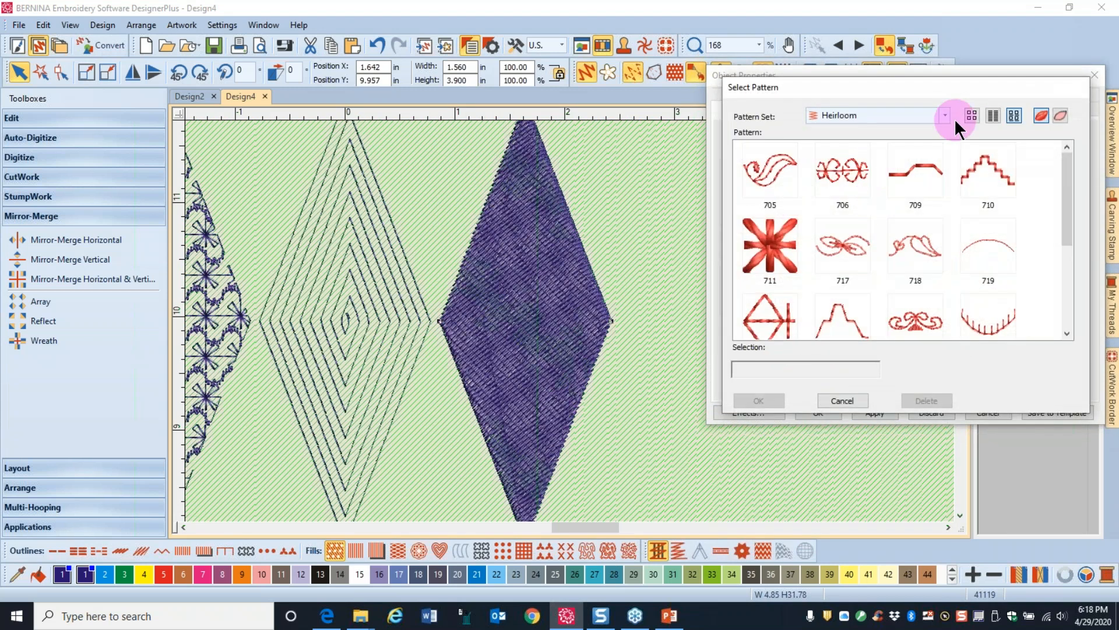
pyautogui.click(945, 115)
pyautogui.moveTo(946, 175); pyautogui.dragTo(952, 243)
pyautogui.click(852, 217)
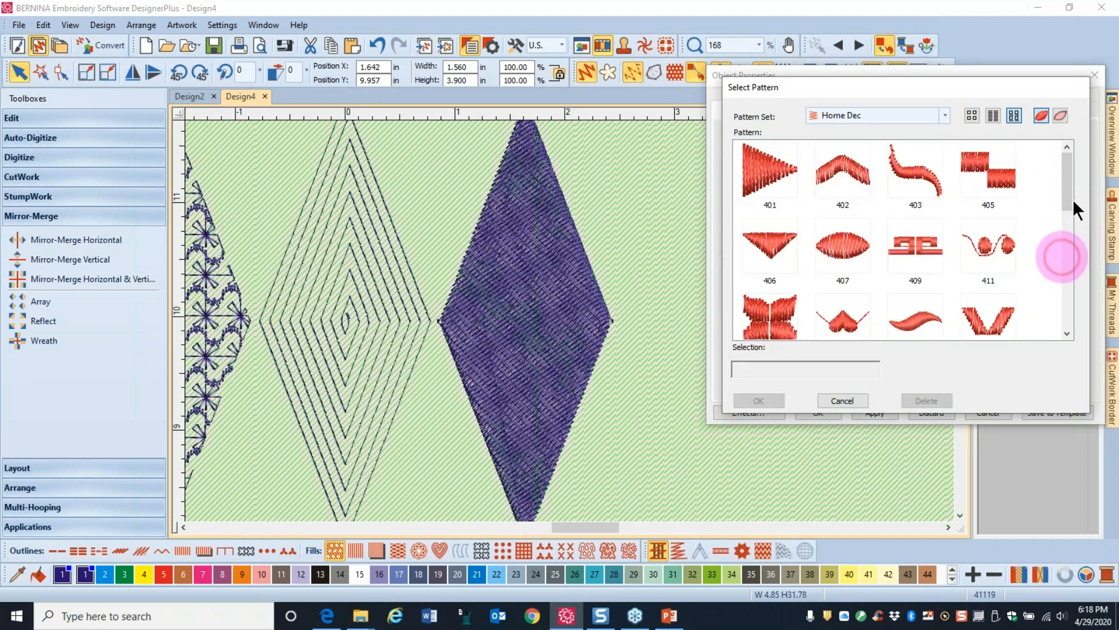
pyautogui.moveTo(1068, 201); pyautogui.dragTo(1075, 304)
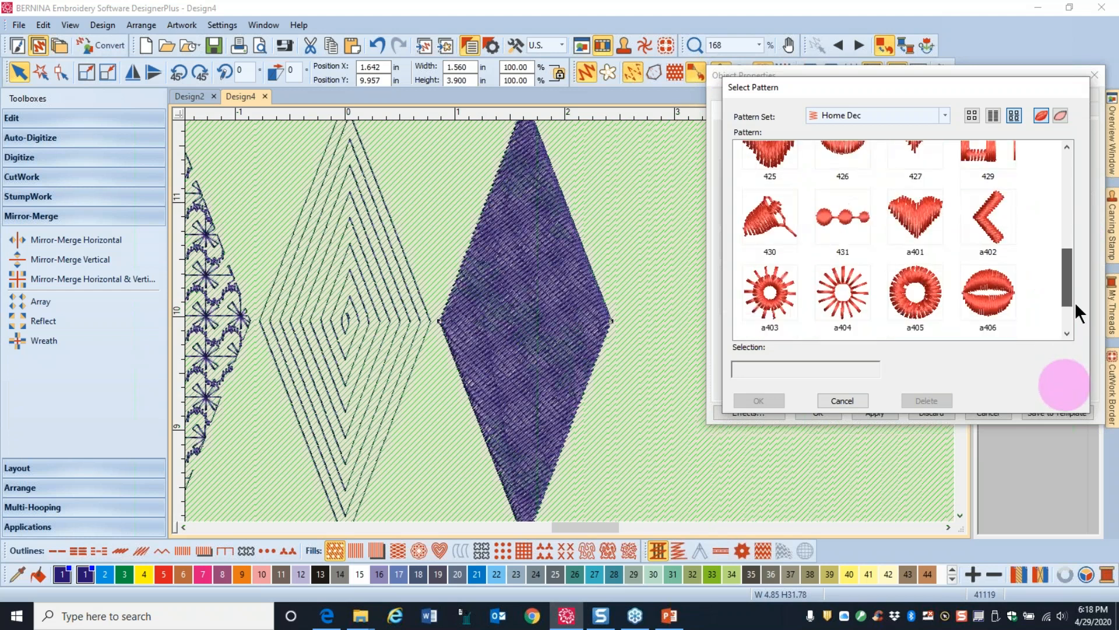
pyautogui.click(848, 282)
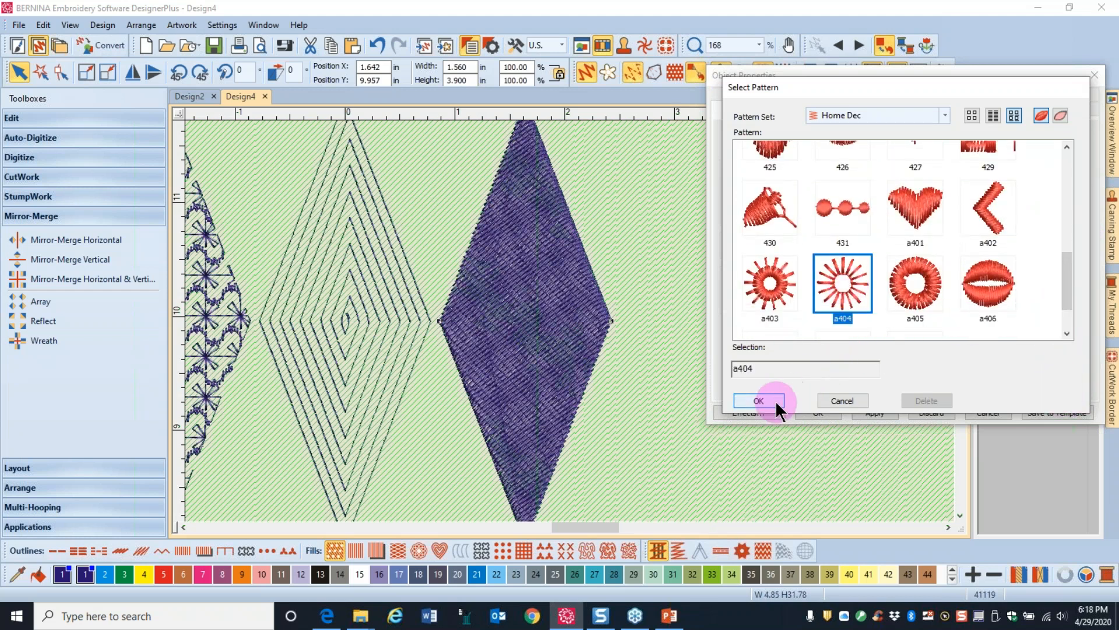
pyautogui.click(758, 400)
pyautogui.click(873, 408)
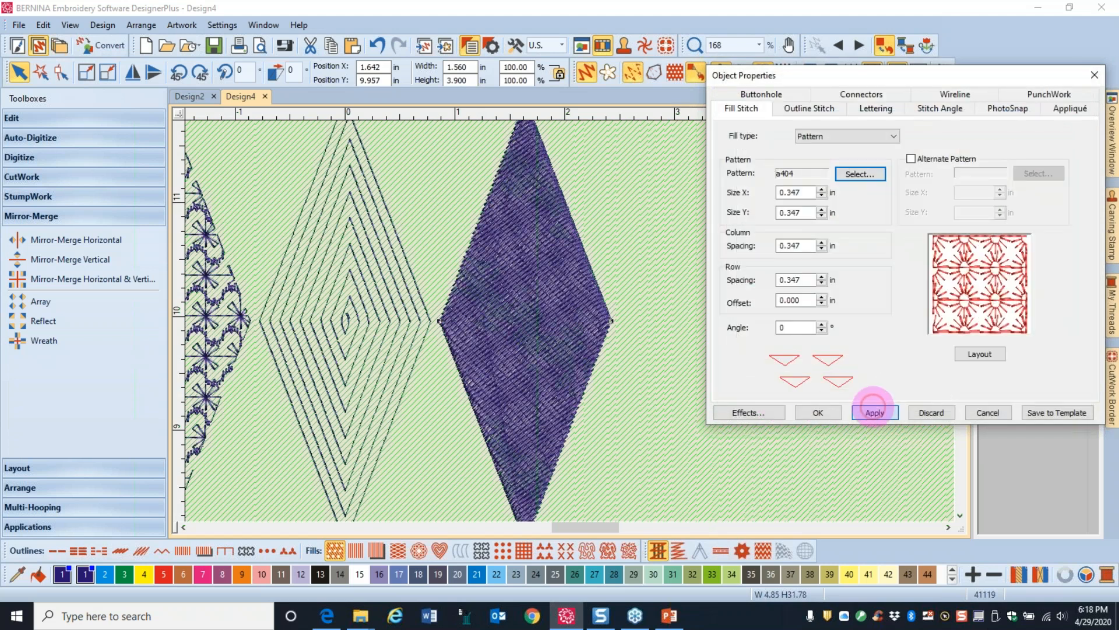
# Step: Enable an alternate pattern for the second row's right diamond and apply a405 from the Home Dec set
pyautogui.click(912, 159)
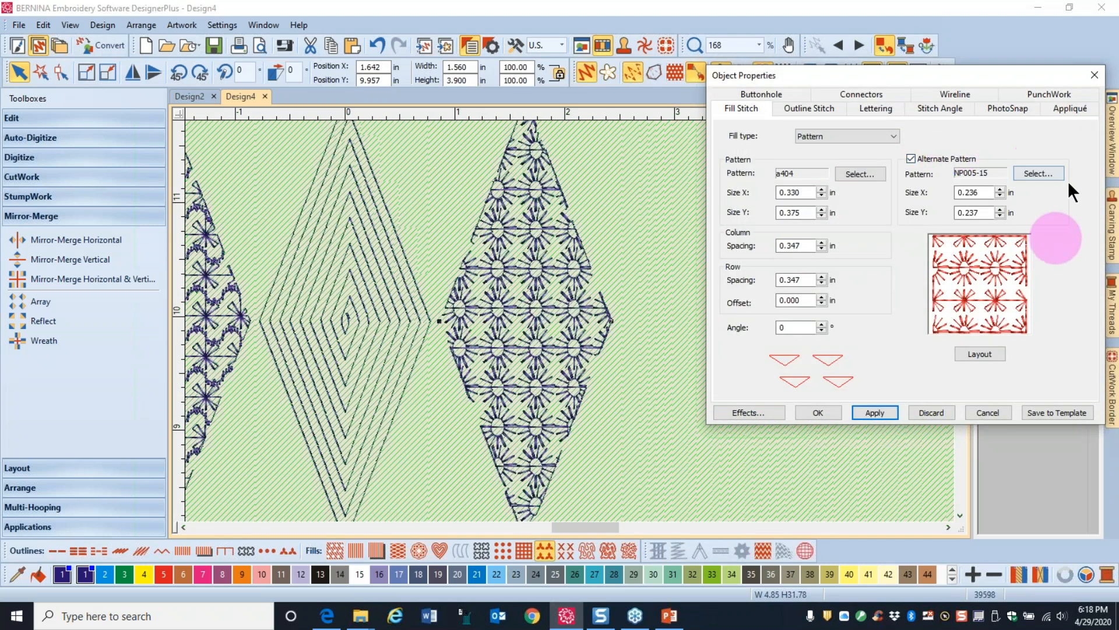
pyautogui.click(1046, 176)
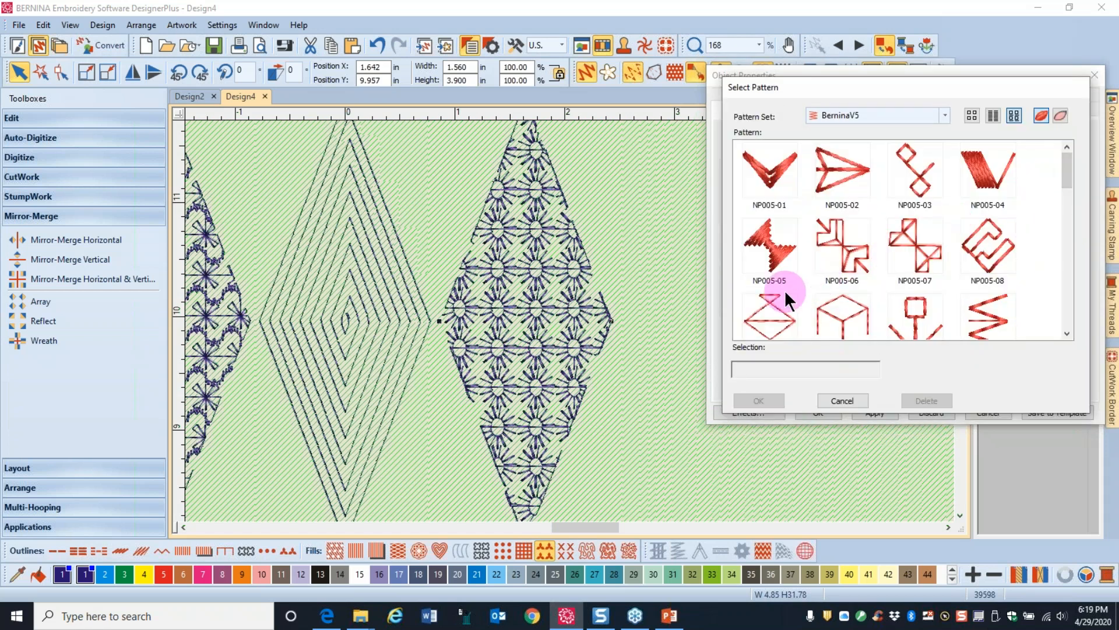
pyautogui.moveTo(1070, 180); pyautogui.dragTo(1076, 232)
pyautogui.click(945, 115)
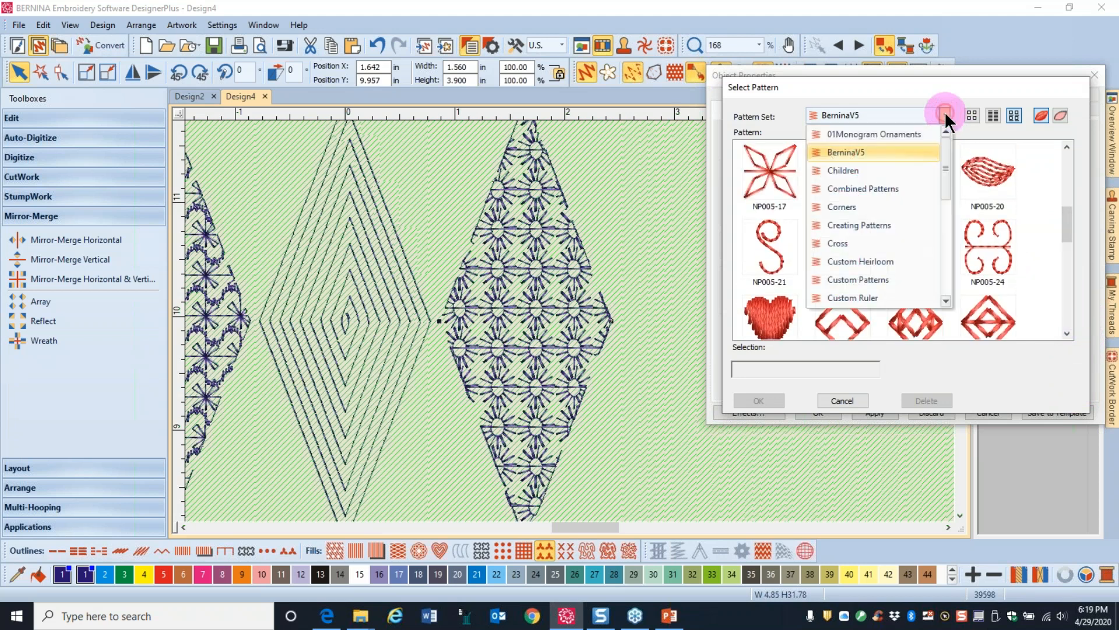
pyautogui.scroll(-3, 942, 176)
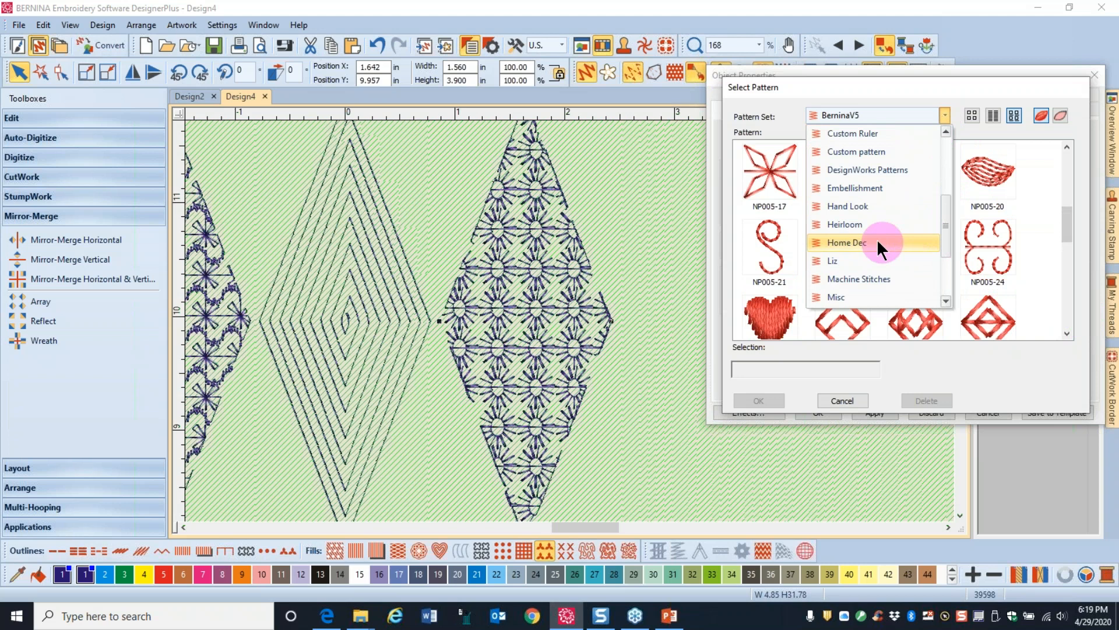
pyautogui.click(849, 243)
pyautogui.moveTo(1069, 271); pyautogui.dragTo(1072, 285)
pyautogui.click(914, 302)
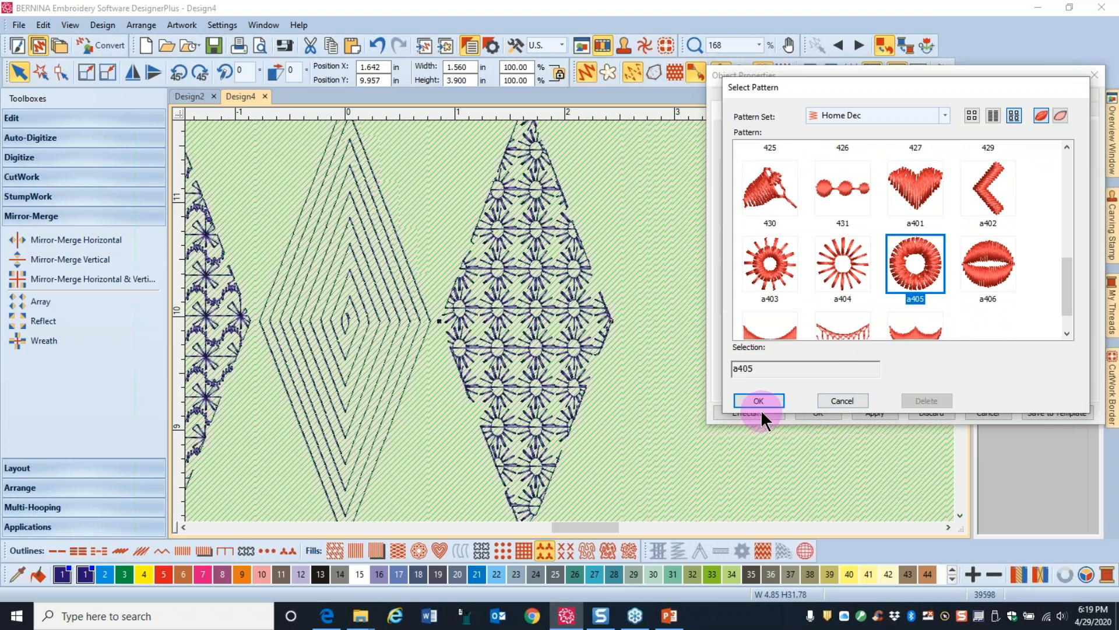
pyautogui.click(758, 400)
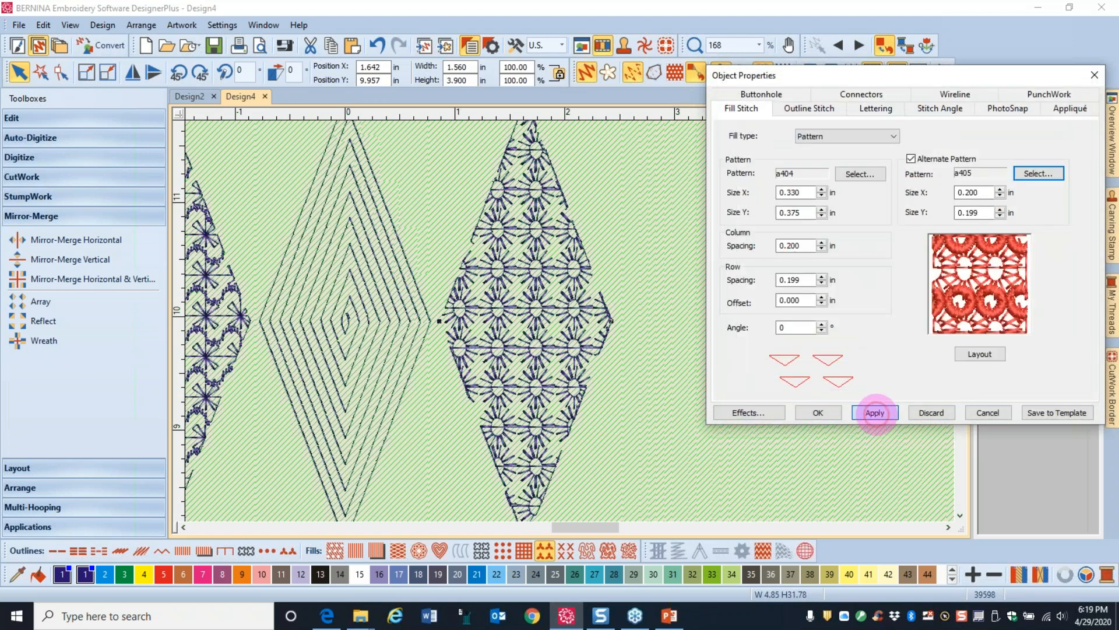
pyautogui.click(875, 413)
# Step: Set both the column spacing and the row spacing of the second row's right diamond to 0.300 in and apply them
pyautogui.click(535, 317)
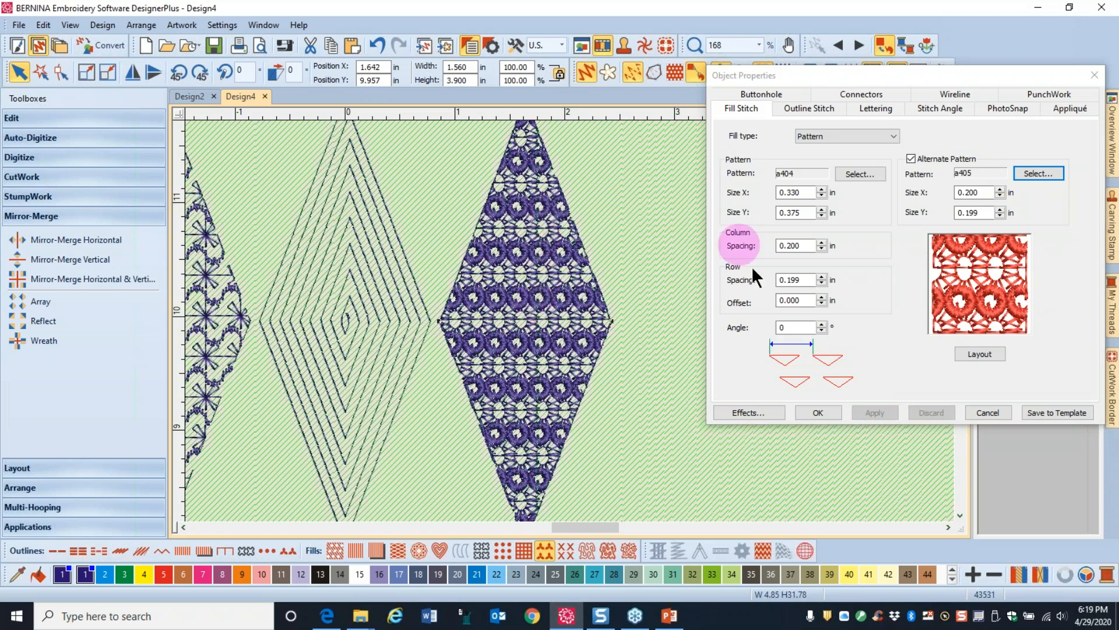
pyautogui.doubleClick(792, 245)
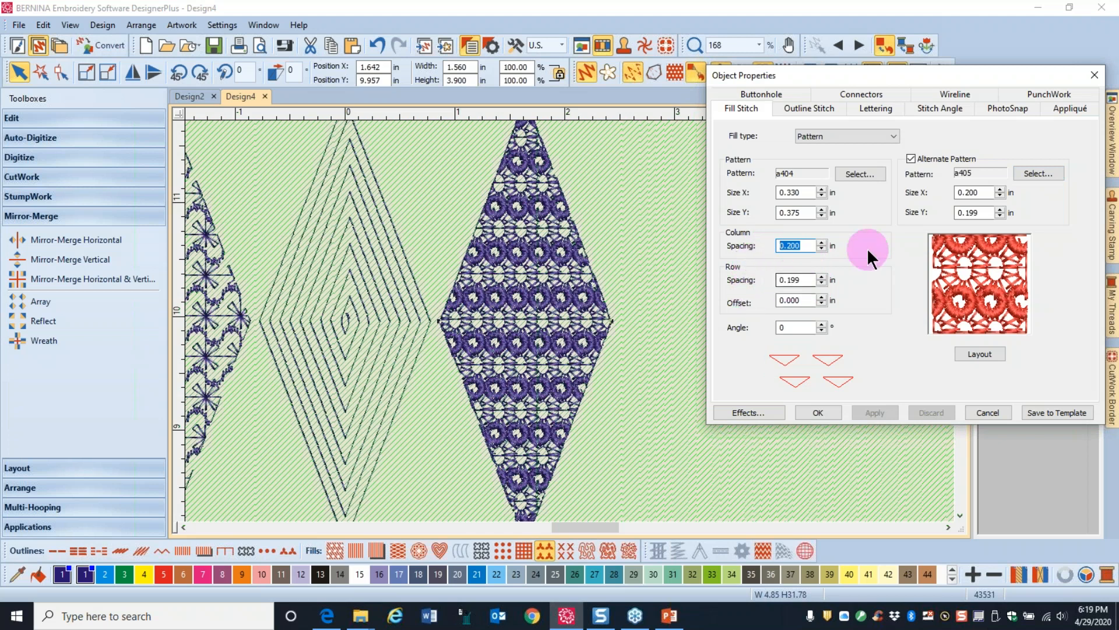
pyautogui.write('.3')
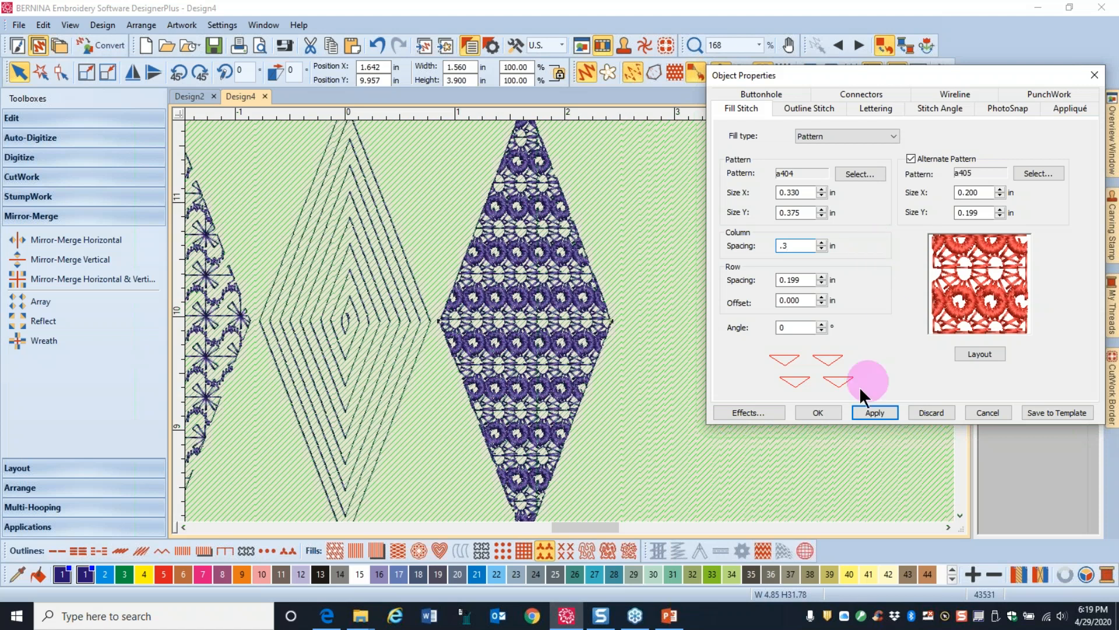
pyautogui.click(873, 411)
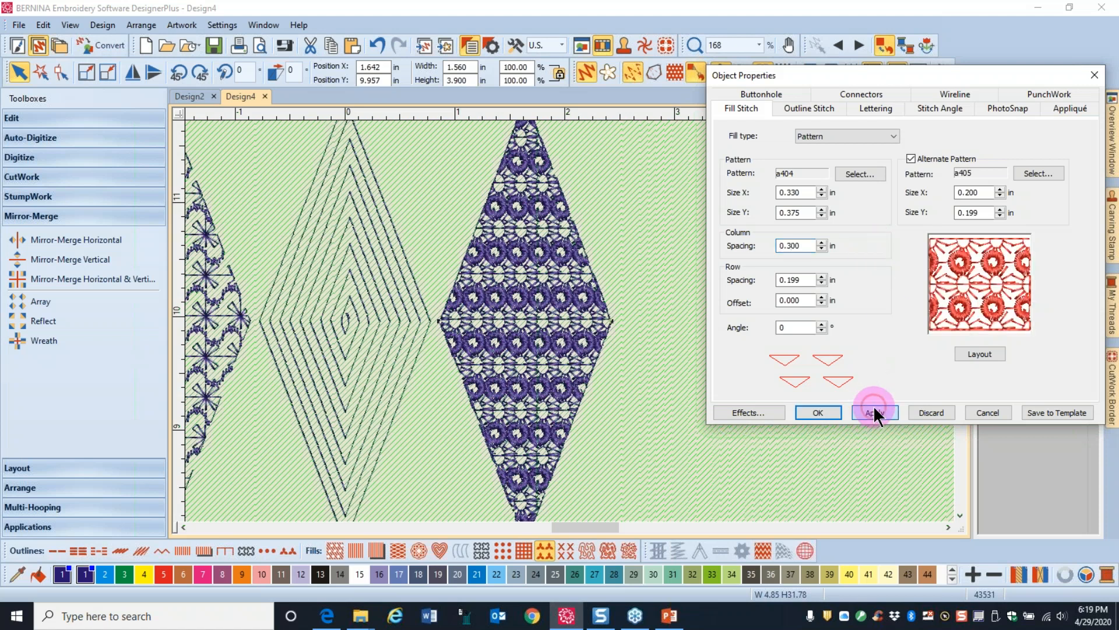
pyautogui.click(806, 281)
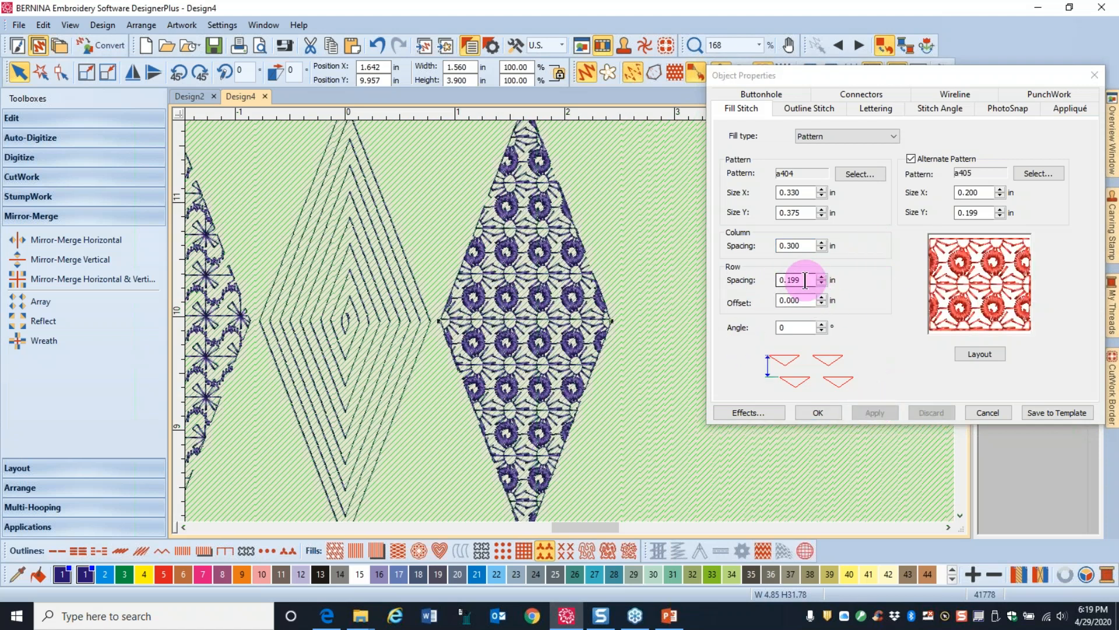
pyautogui.doubleClick(806, 281)
pyautogui.write('.3')
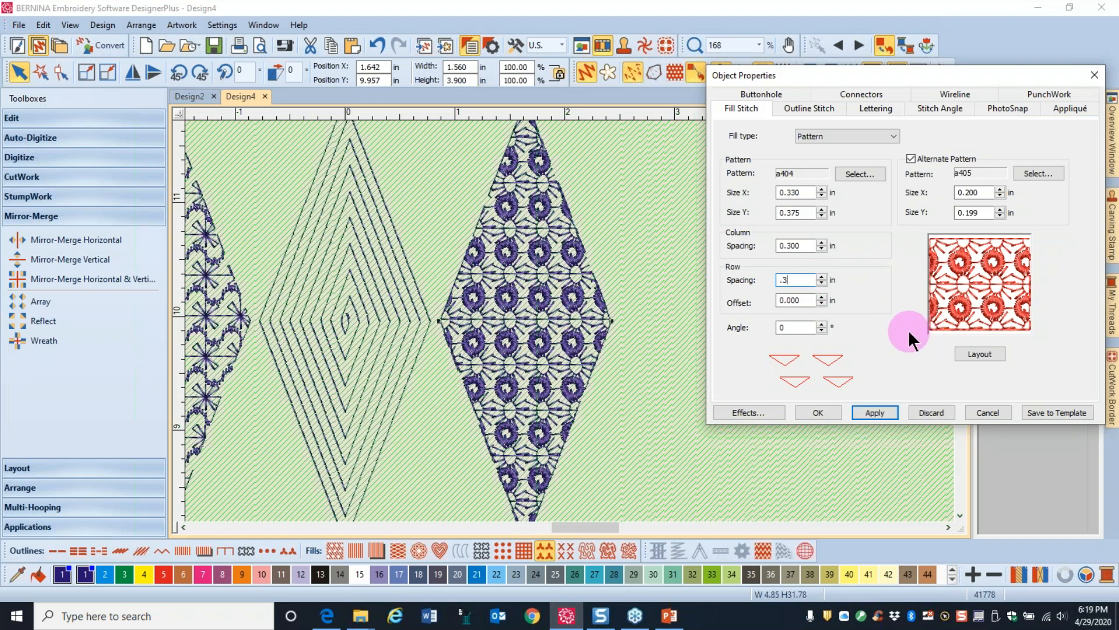
pyautogui.click(875, 412)
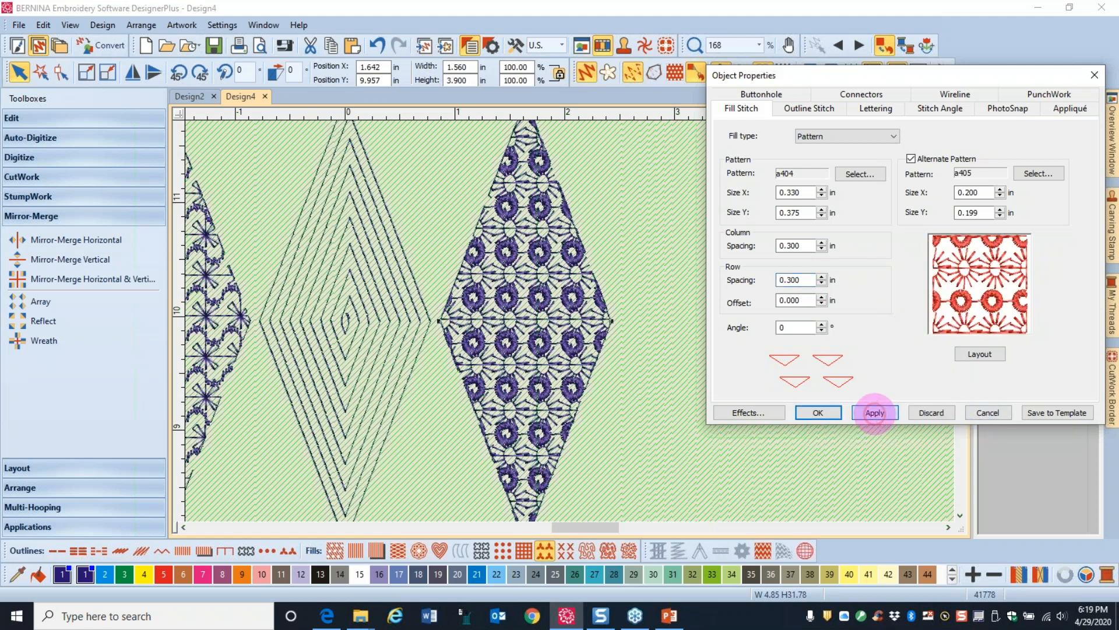
pyautogui.click(694, 389)
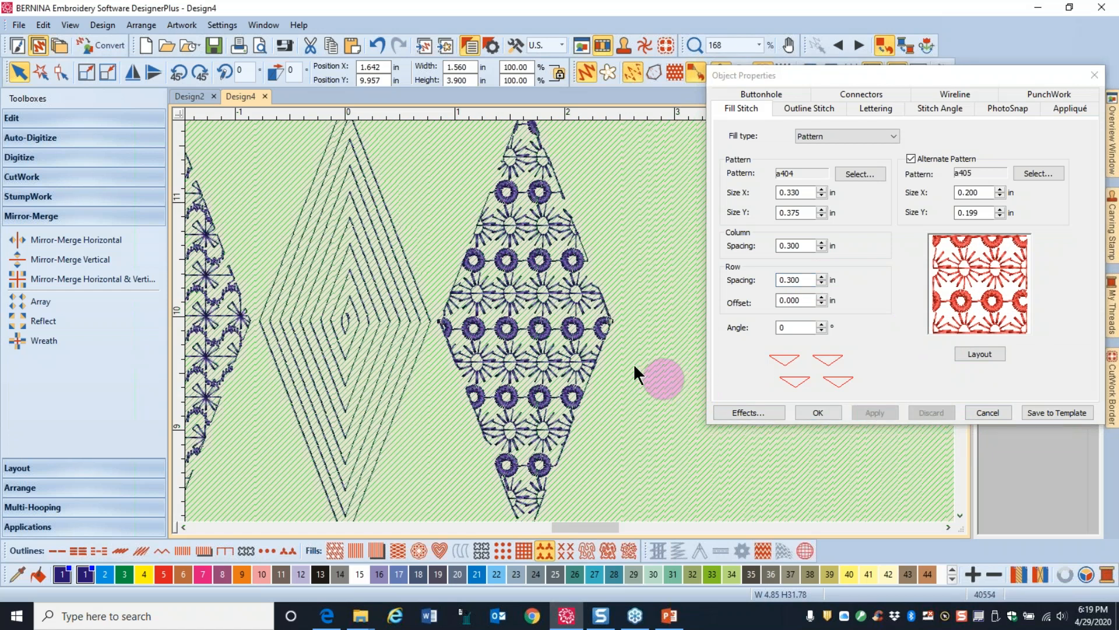
pyautogui.click(634, 272)
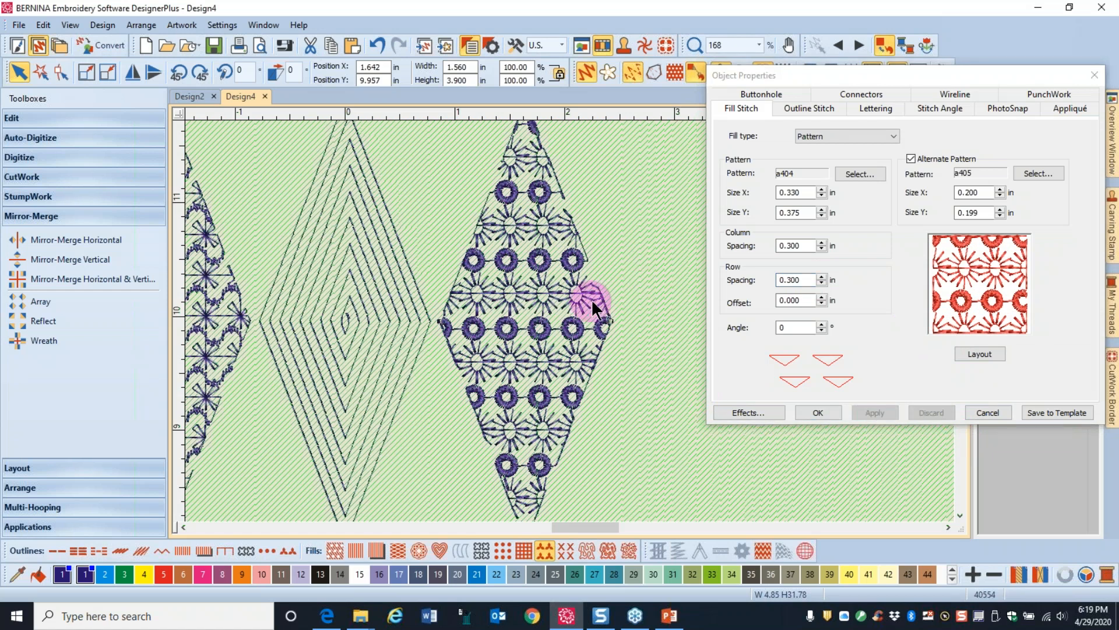
# Step: Change the fill type of the third row's middle diamond to Pattern
pyautogui.scroll(-1, 544, 374)
pyautogui.scroll(-3, 554, 324)
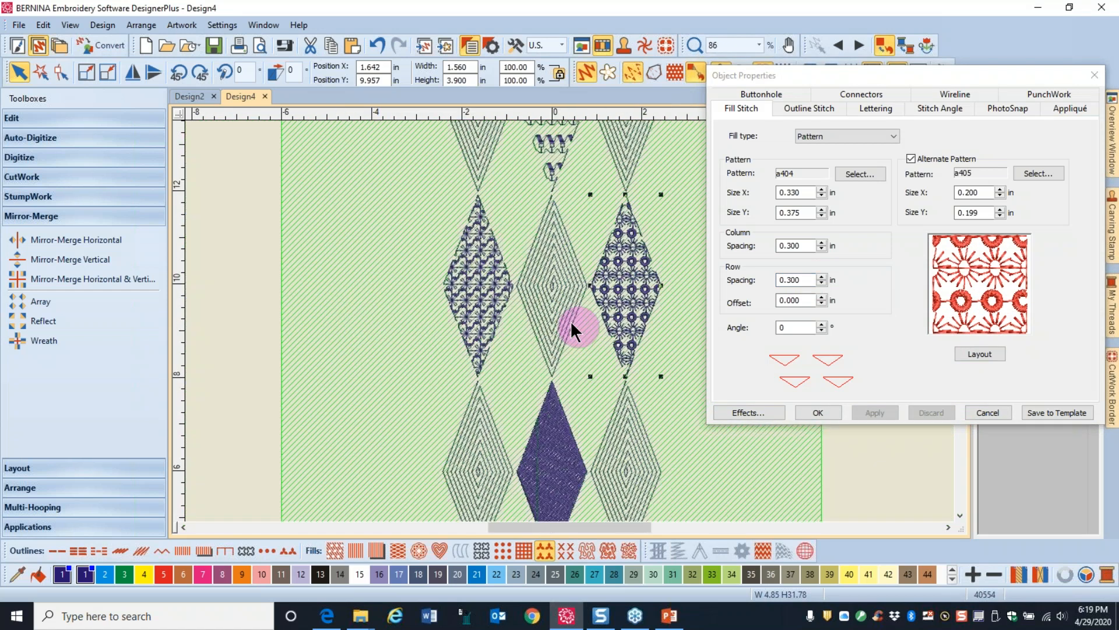
pyautogui.click(557, 436)
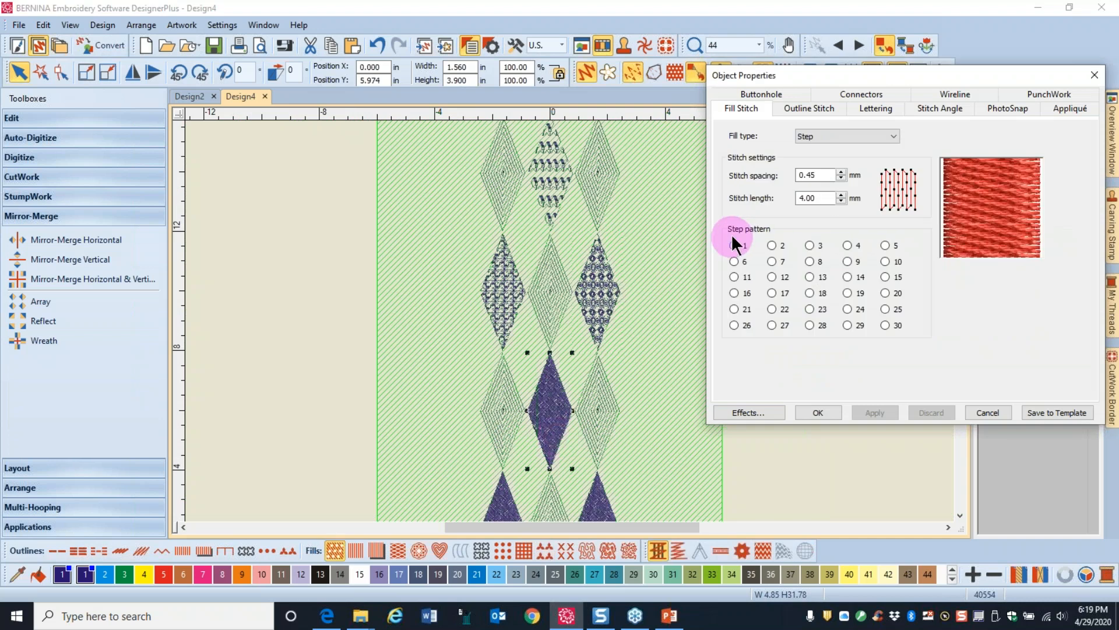
pyautogui.click(894, 137)
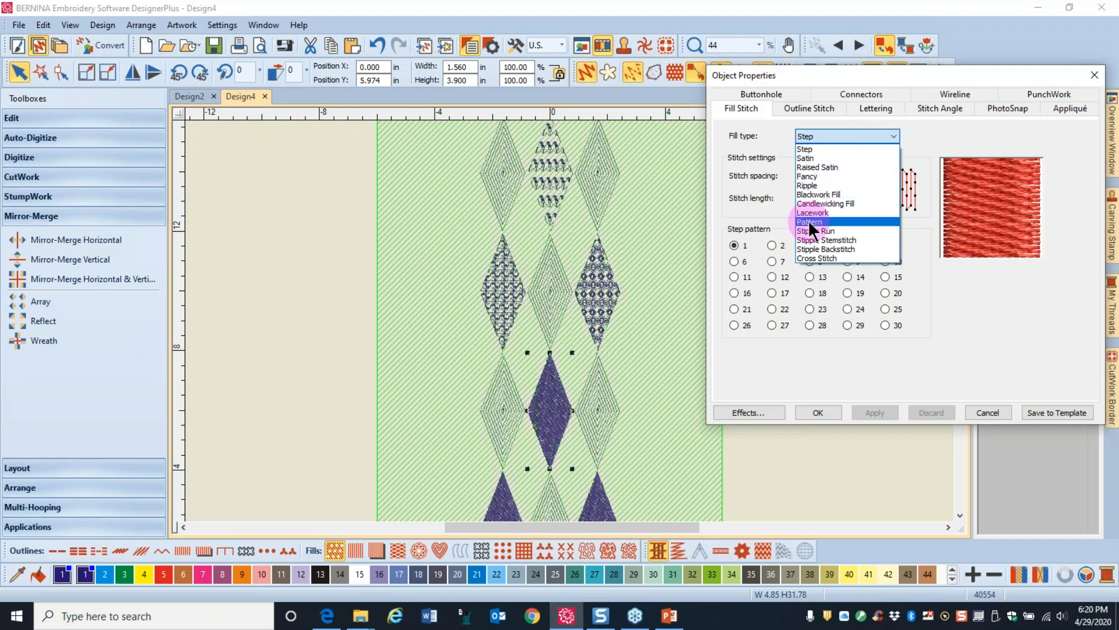
pyautogui.click(810, 222)
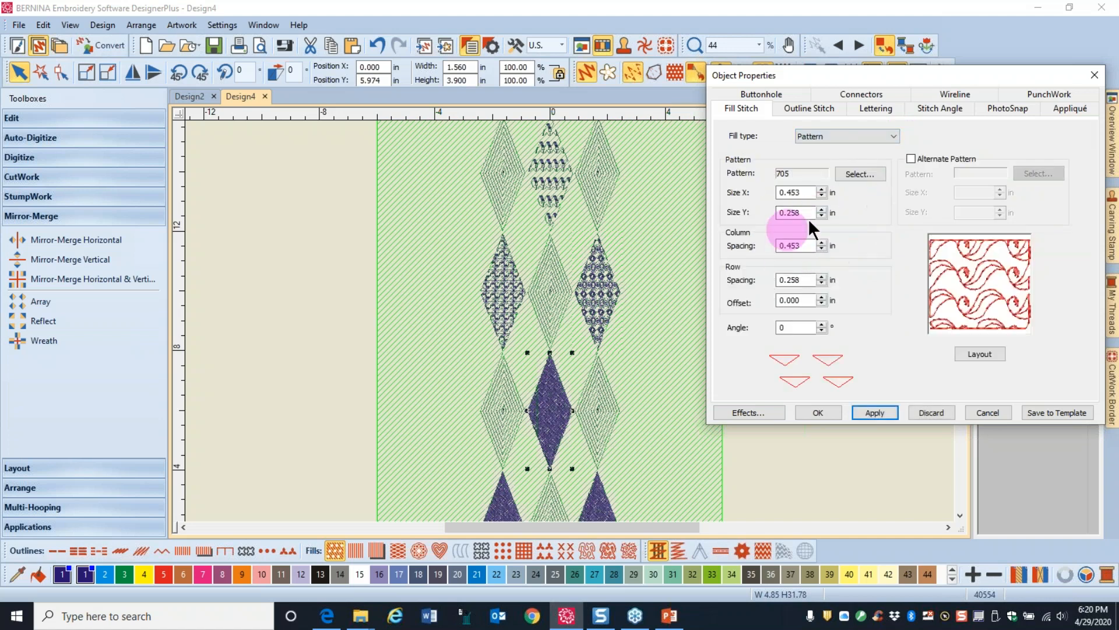
# Step: Choose pattern A200749 from the NP004a set for the third row's middle diamond
pyautogui.click(859, 173)
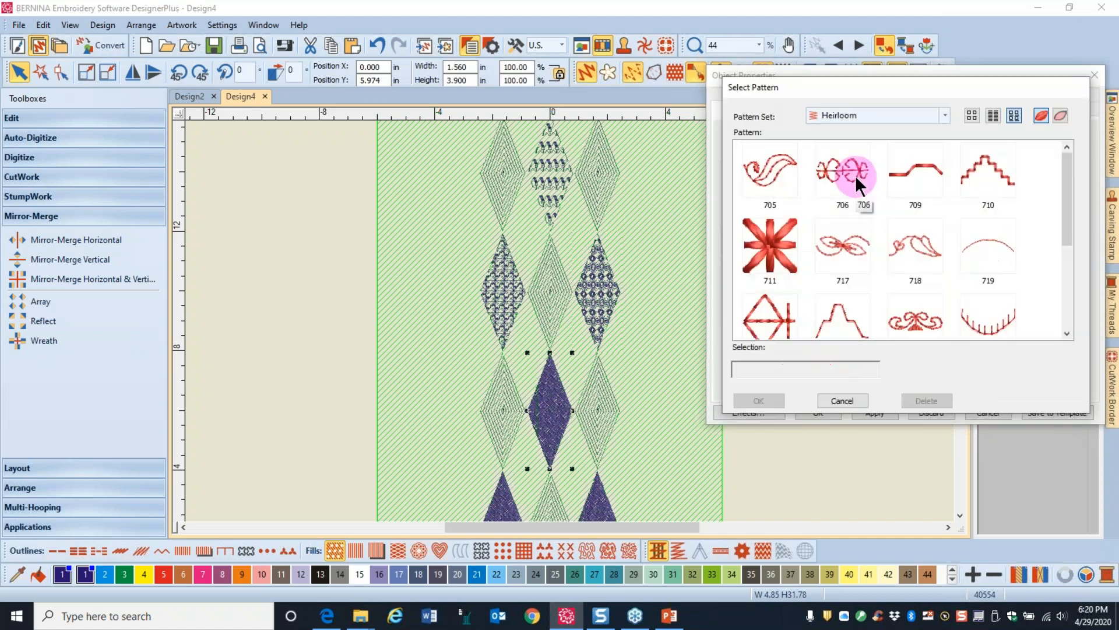
pyautogui.click(945, 115)
pyautogui.moveTo(947, 173); pyautogui.dragTo(894, 268)
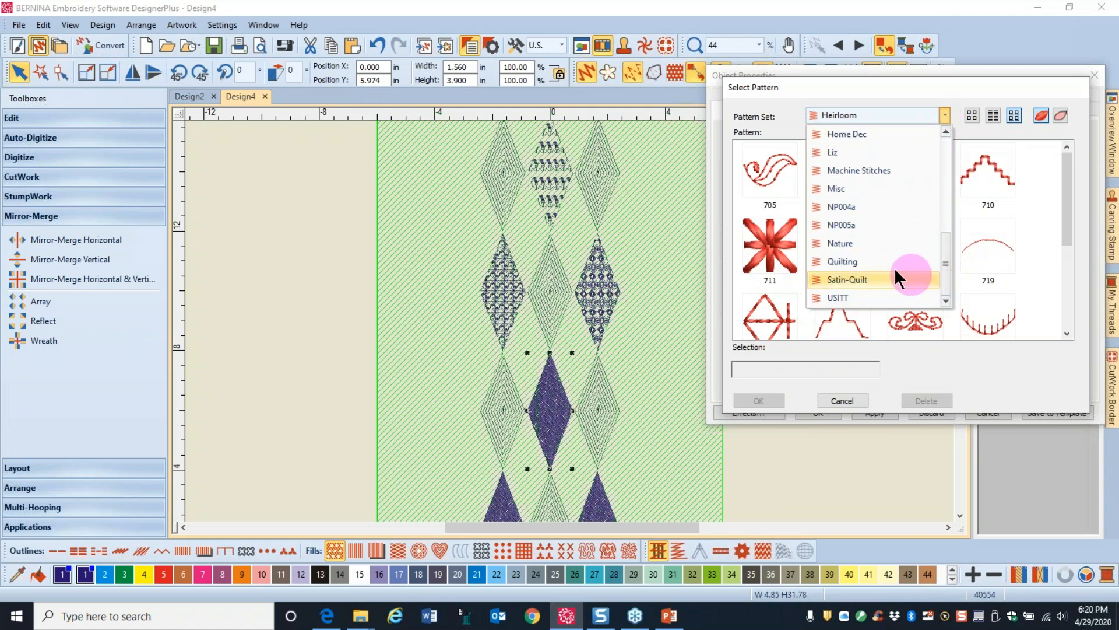
pyautogui.click(829, 207)
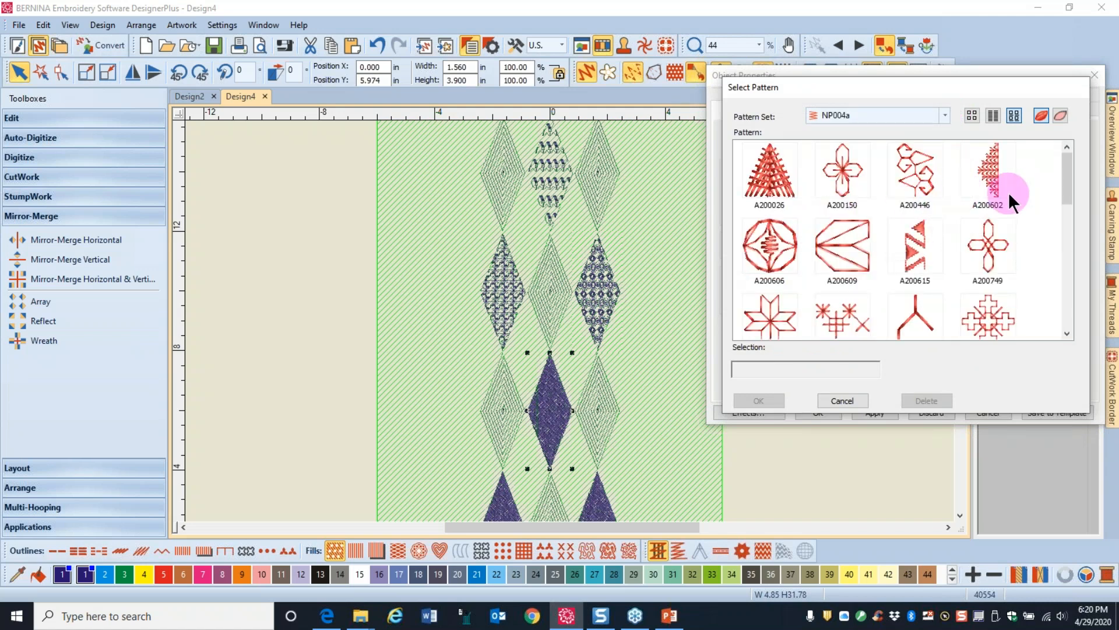
pyautogui.moveTo(1067, 180)
pyautogui.mouseDown()
pyautogui.moveTo(1072, 203)
pyautogui.moveTo(1046, 257)
pyautogui.moveTo(1059, 313)
pyautogui.moveTo(1059, 176)
pyautogui.mouseUp()
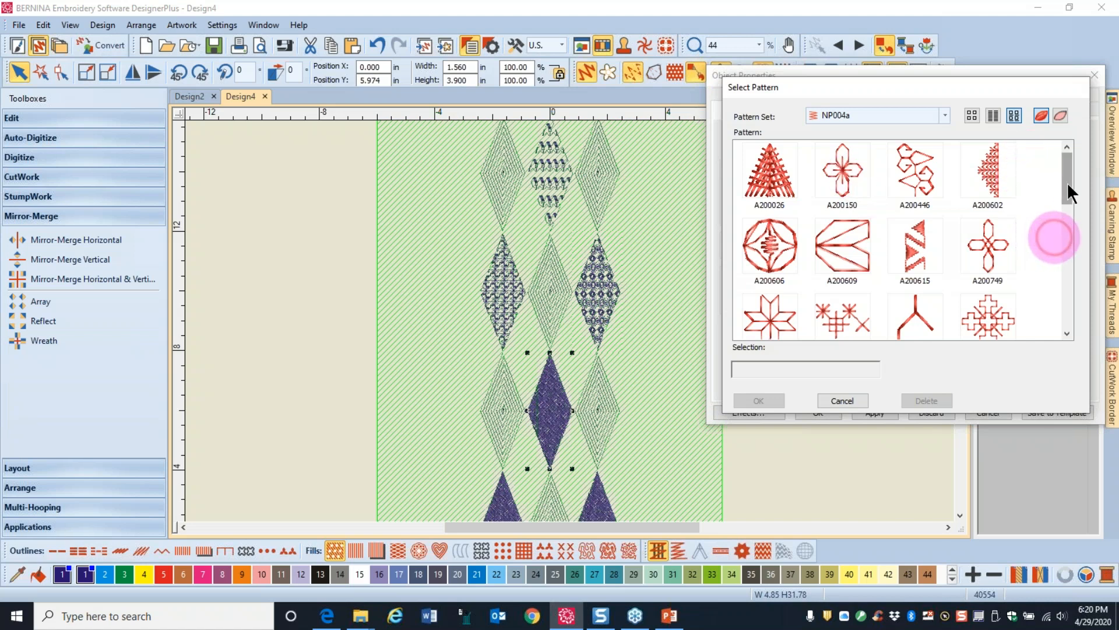
pyautogui.moveTo(1066, 181); pyautogui.dragTo(1068, 187)
pyautogui.click(983, 229)
pyautogui.click(753, 401)
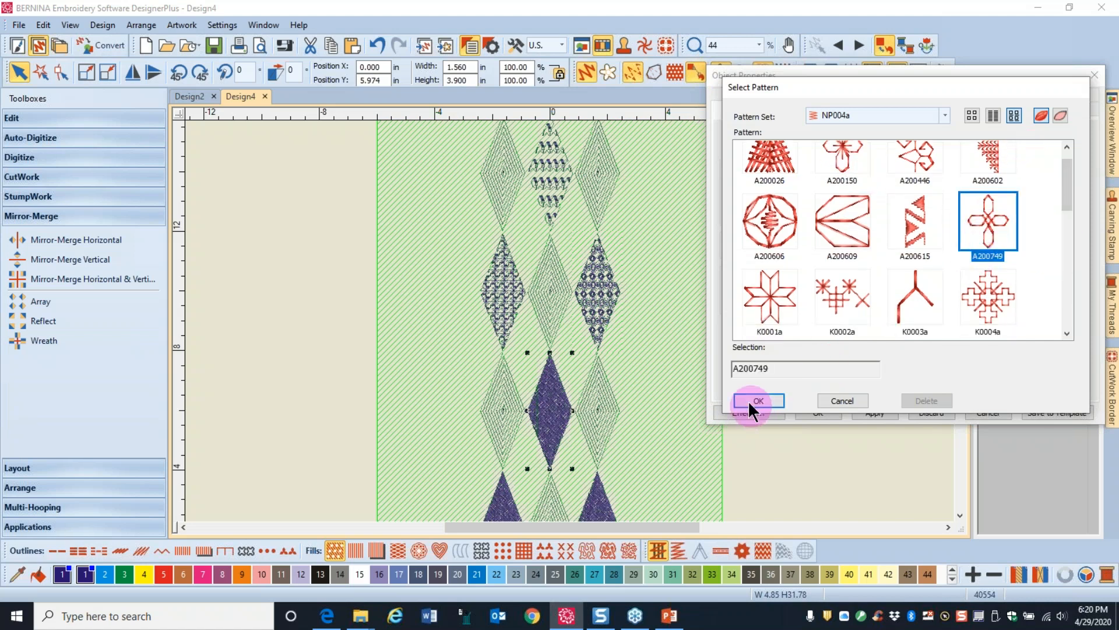
pyautogui.click(872, 412)
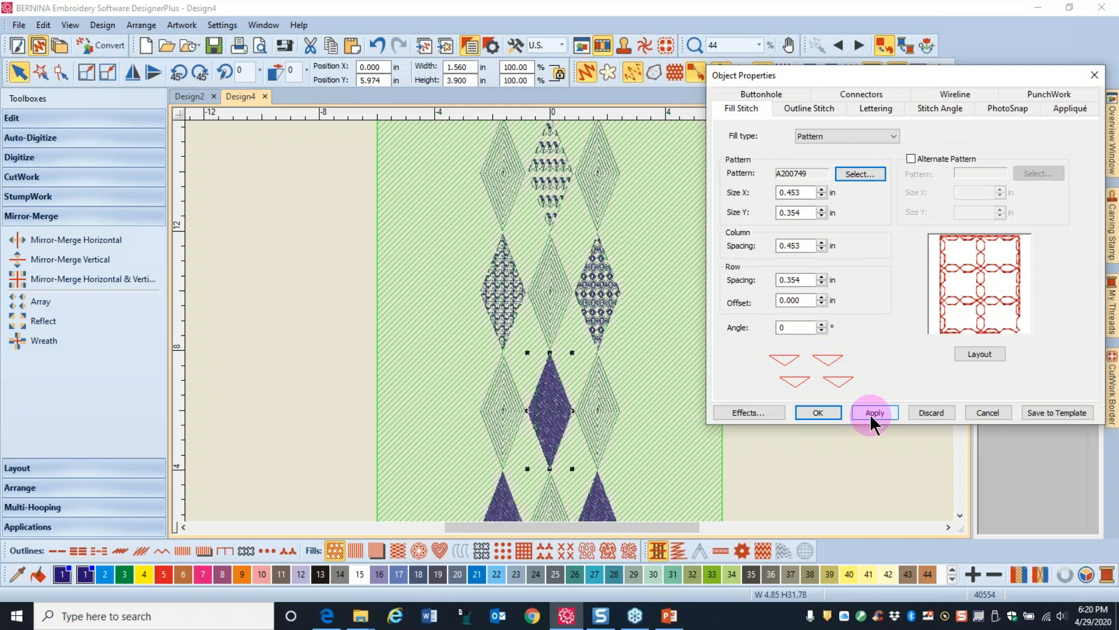
# Step: Set the pattern size of the third row's middle diamond to 0.225 in X and 0.177 in Y, and apply it
pyautogui.click(809, 192)
pyautogui.moveTo(809, 192); pyautogui.dragTo(743, 191)
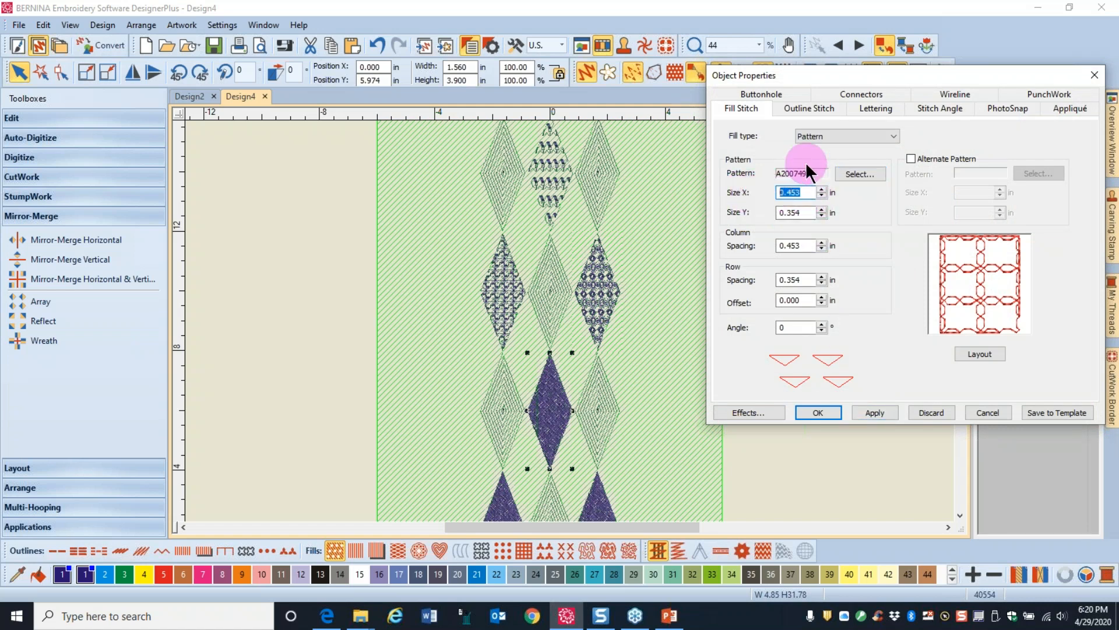
pyautogui.write('.225')
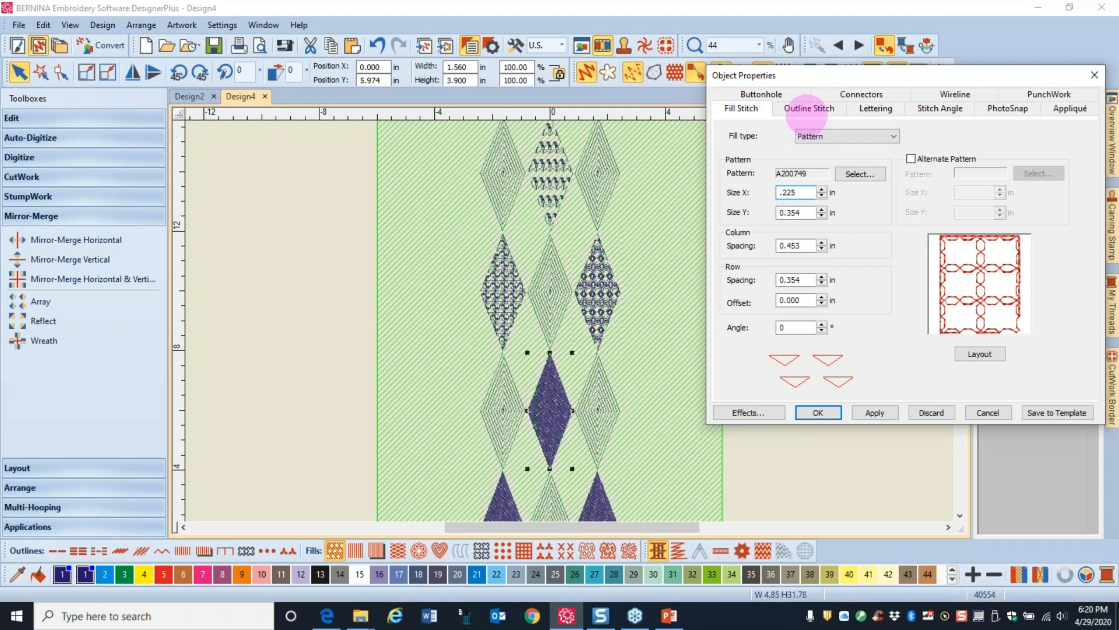
pyautogui.moveTo(807, 215); pyautogui.dragTo(793, 193)
pyautogui.write('.177')
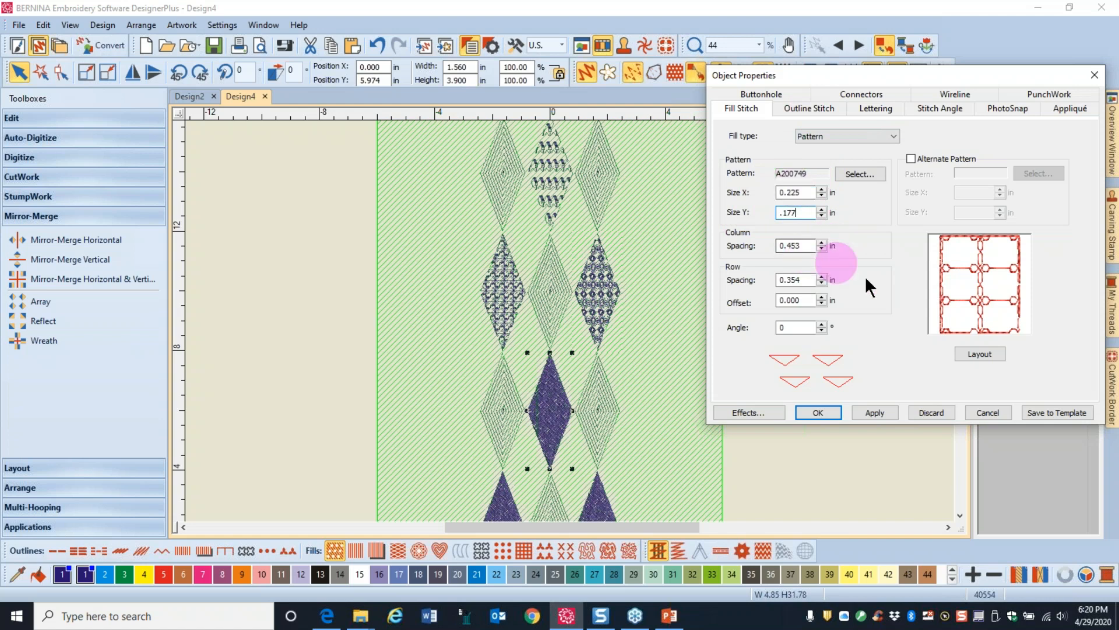
pyautogui.click(869, 414)
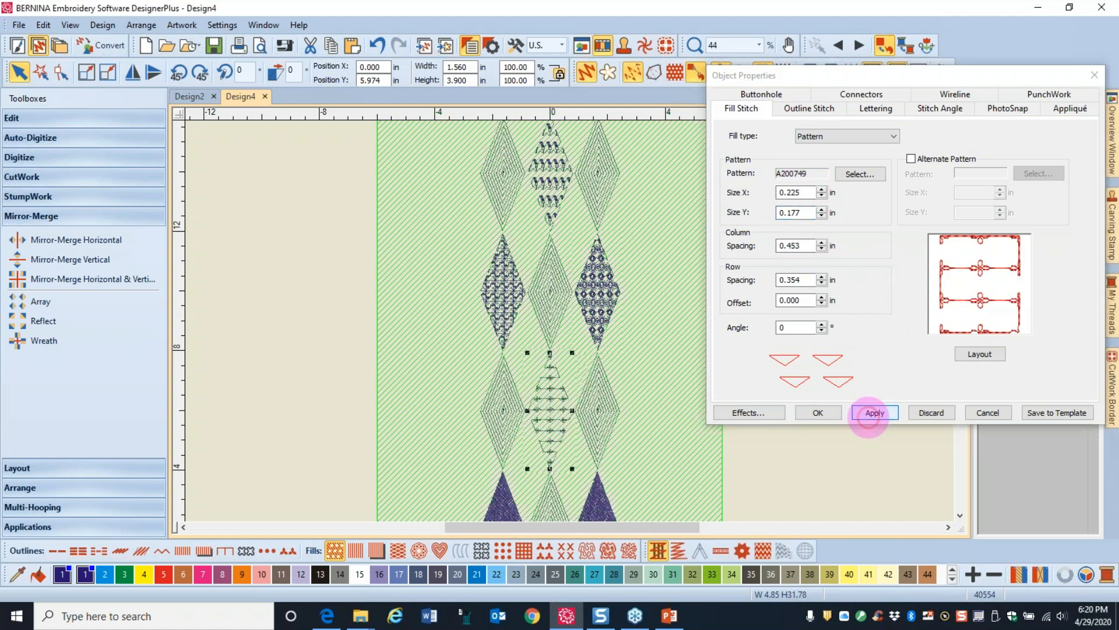
# Step: Enable an alternate pattern for the third row's middle diamond and apply A200749 from the NP004a set
pyautogui.scroll(2, 575, 310)
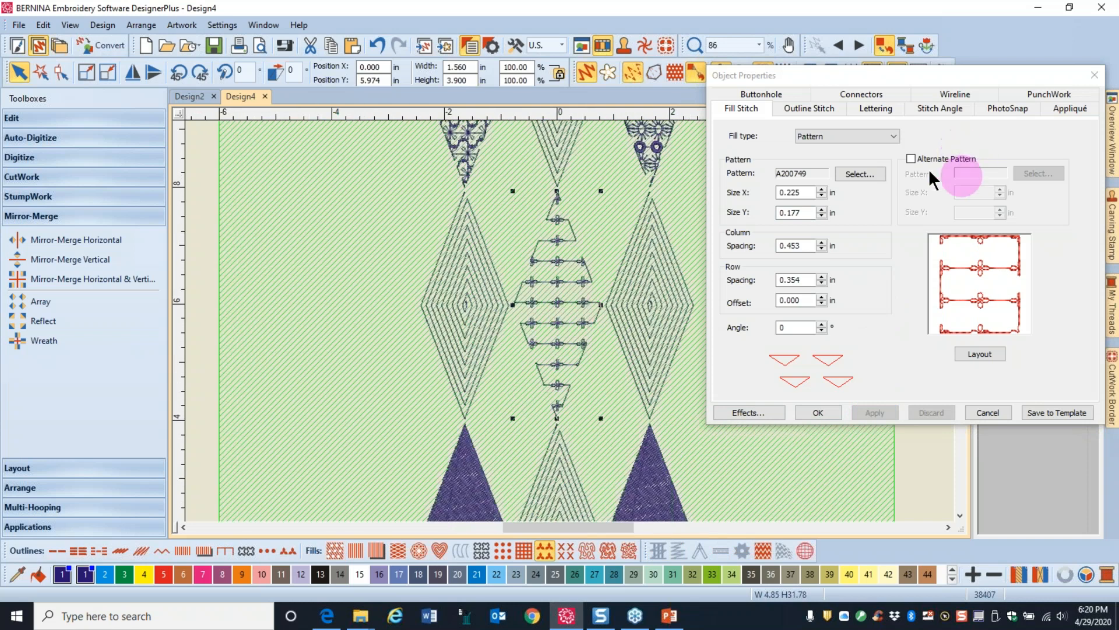
pyautogui.click(911, 158)
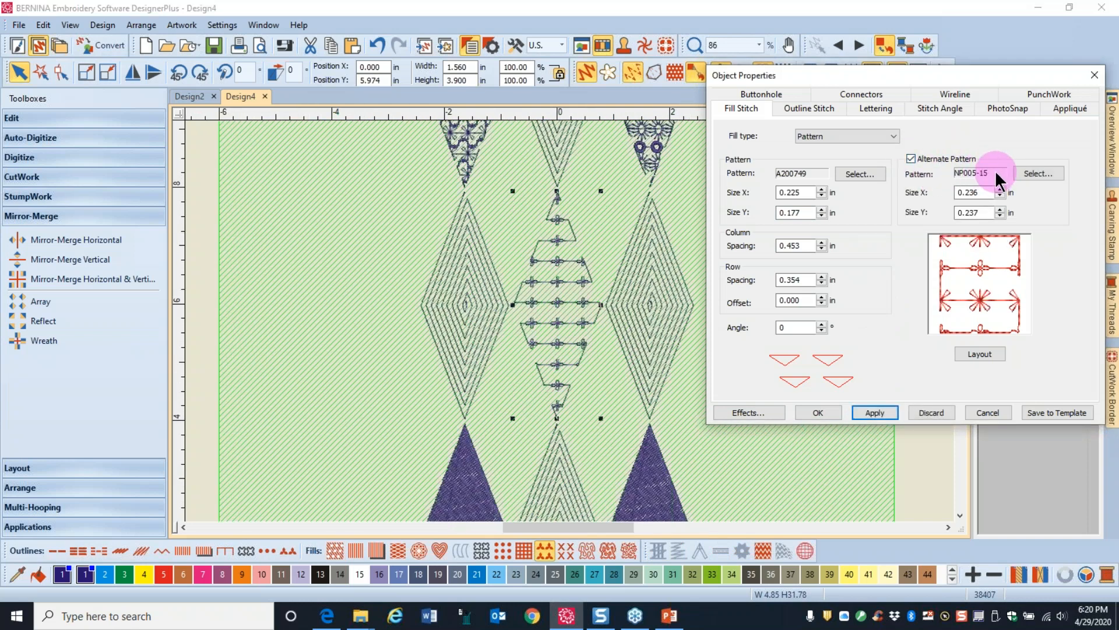
pyautogui.click(1033, 174)
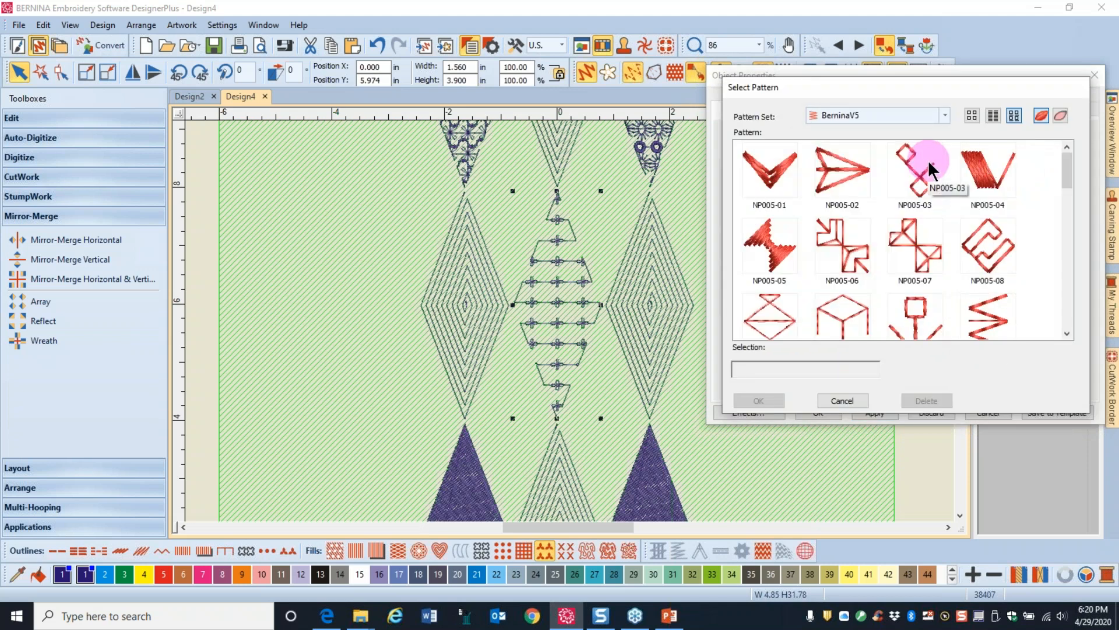
pyautogui.click(948, 118)
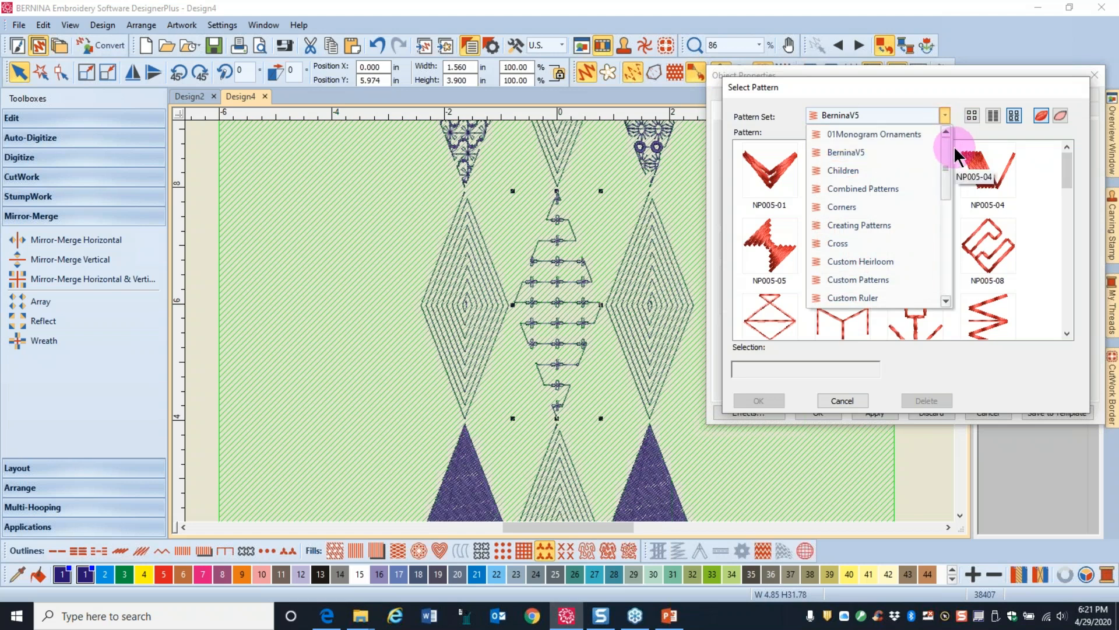
pyautogui.moveTo(949, 149); pyautogui.dragTo(946, 241)
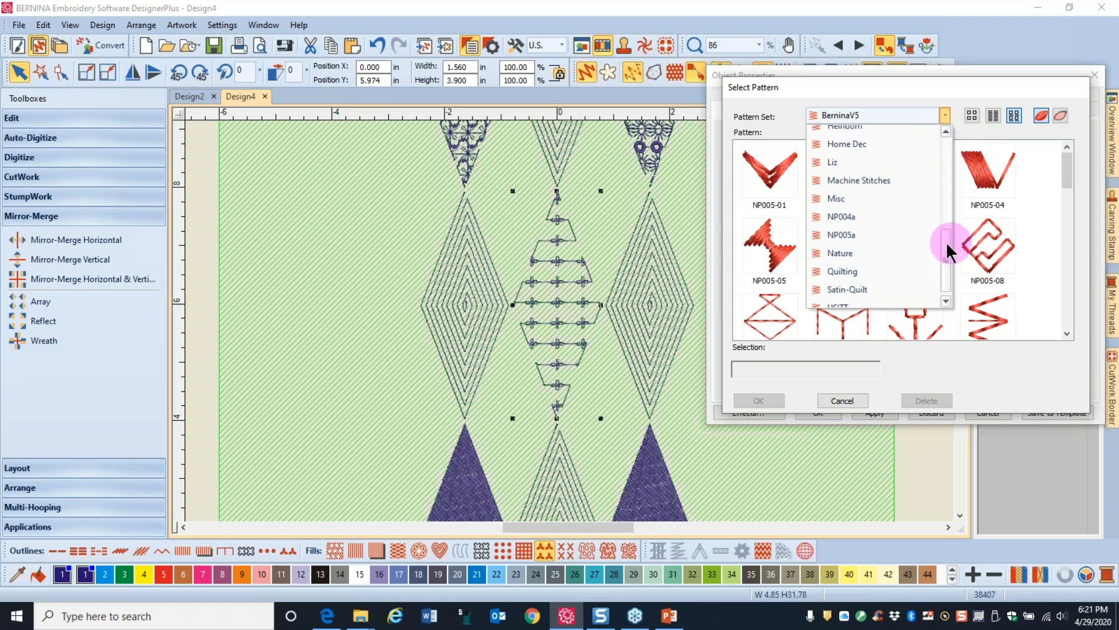
pyautogui.click(860, 217)
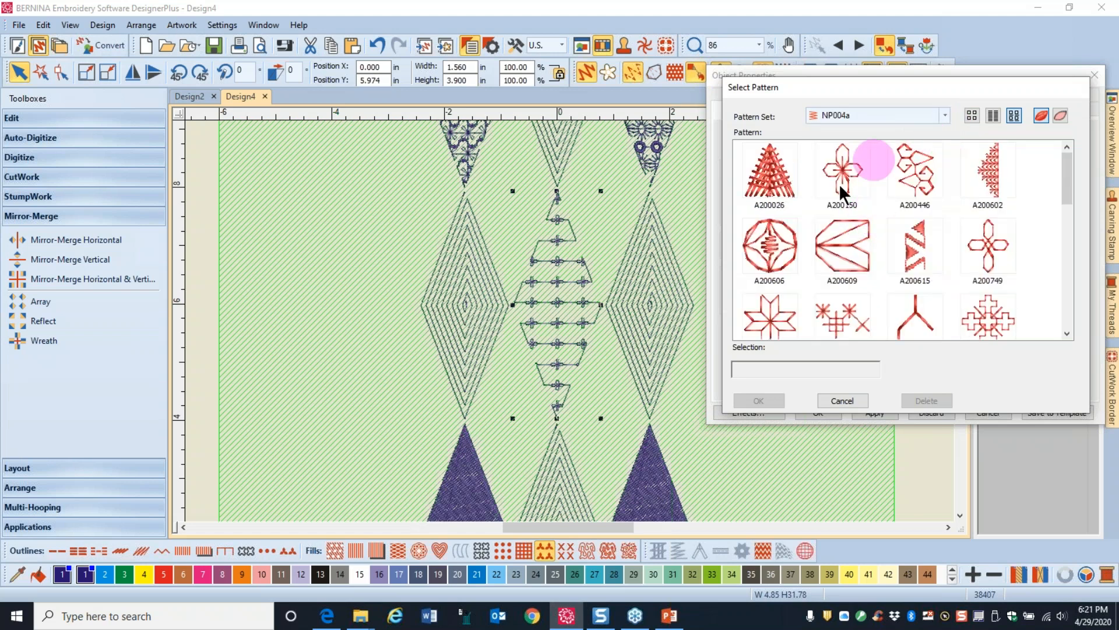
pyautogui.moveTo(1068, 173)
pyautogui.mouseDown()
pyautogui.moveTo(1061, 236)
pyautogui.moveTo(1056, 182)
pyautogui.mouseUp()
pyautogui.click(995, 201)
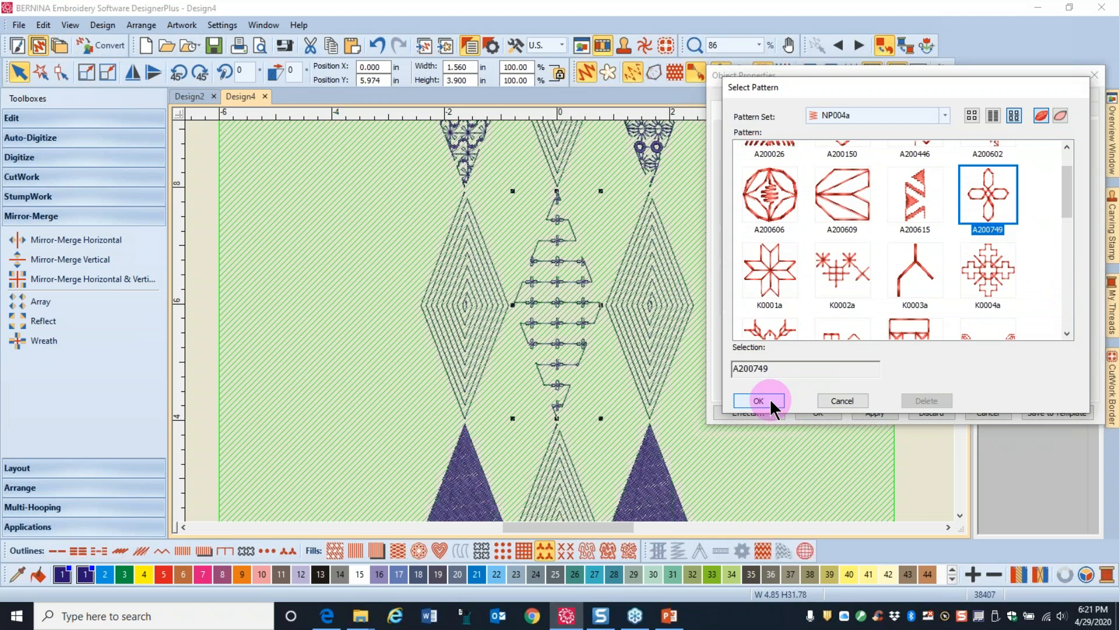
pyautogui.click(770, 400)
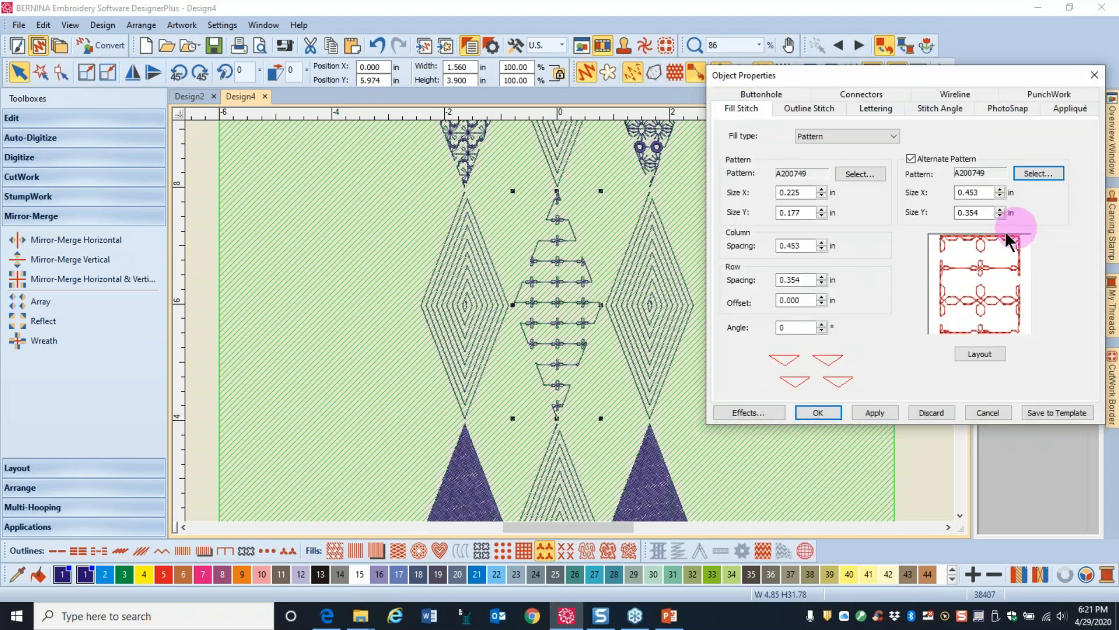
pyautogui.click(875, 412)
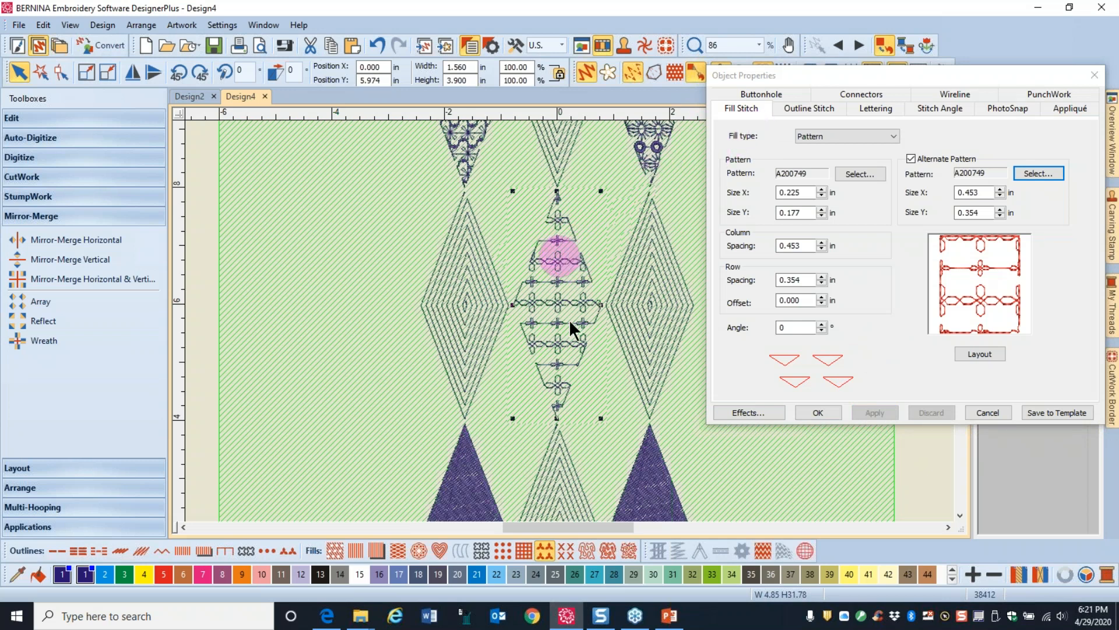
# Step: Copy the object properties of the top row's middle diamond
pyautogui.scroll(-1, 570, 320)
pyautogui.scroll(-5, 571, 319)
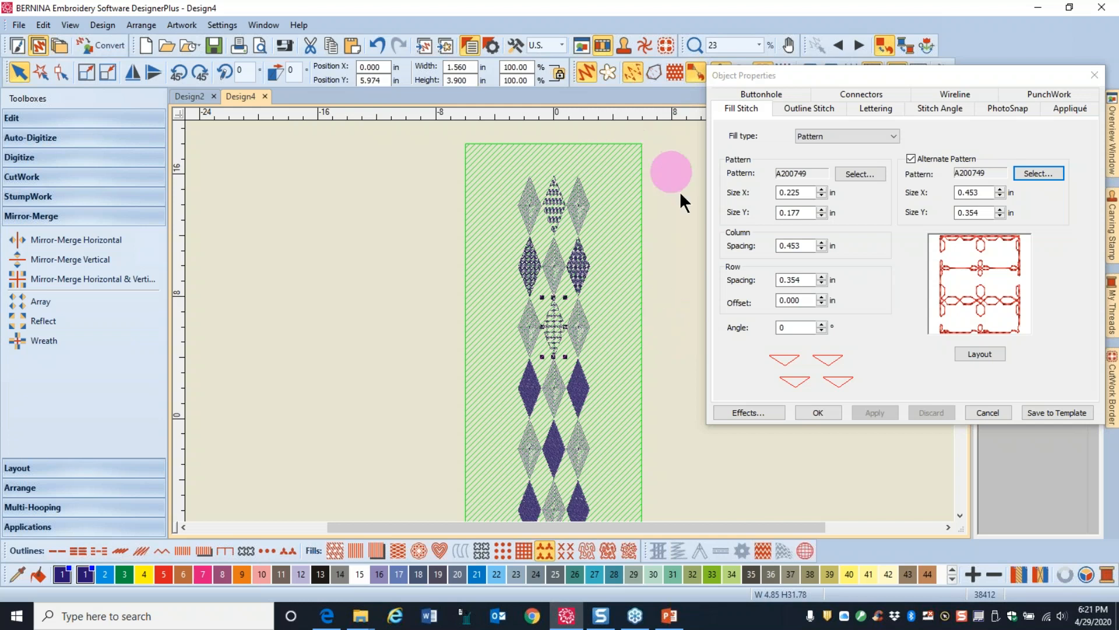
pyautogui.click(663, 221)
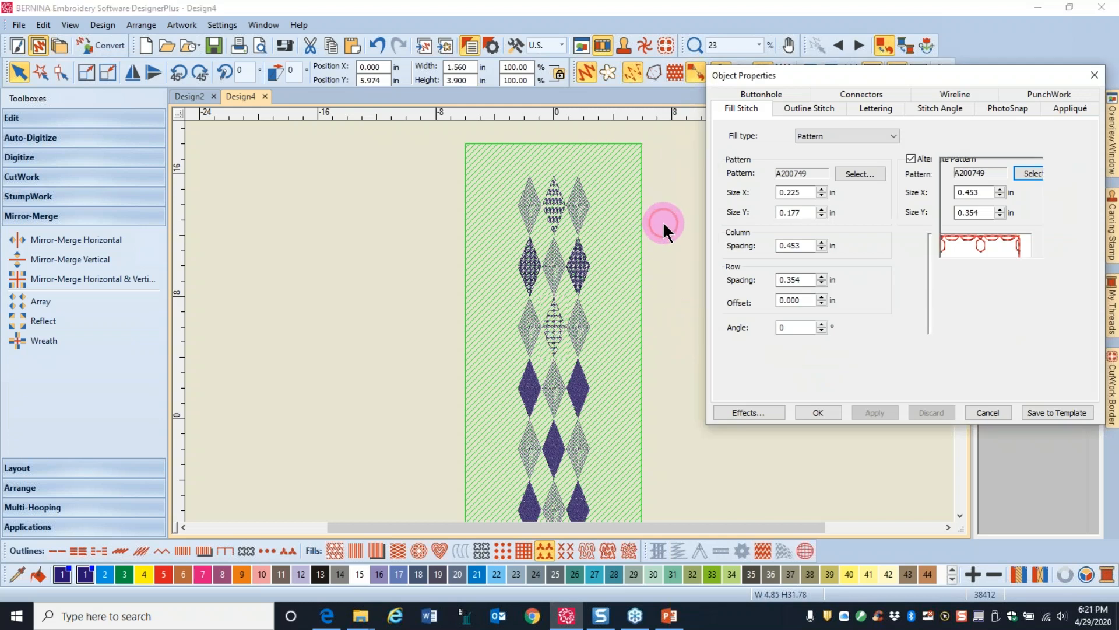
pyautogui.scroll(-3, 569, 321)
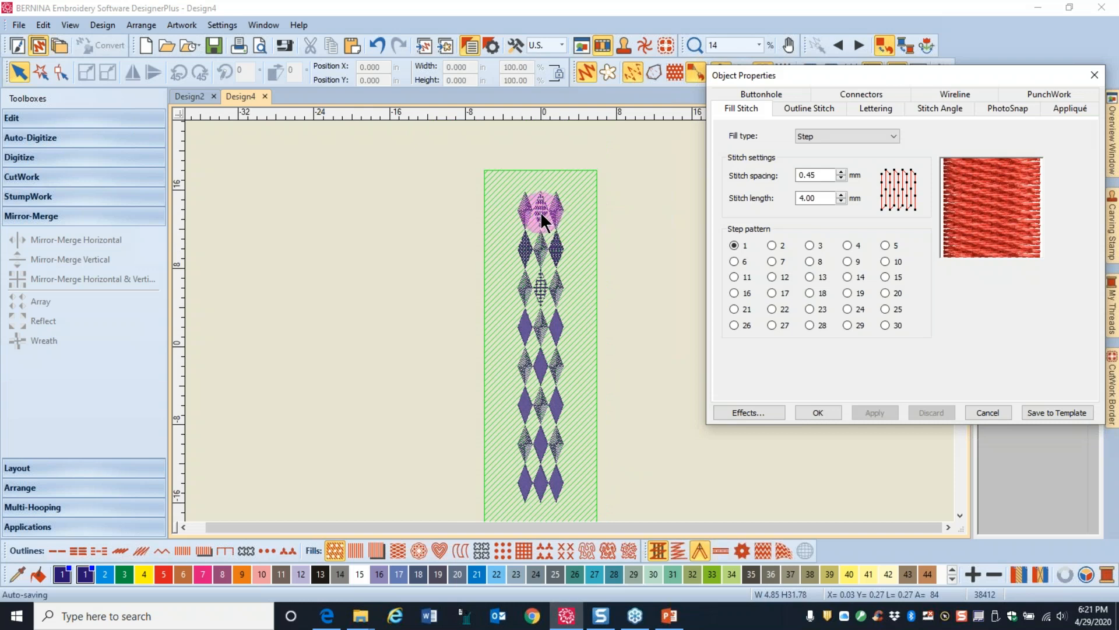
pyautogui.click(541, 214)
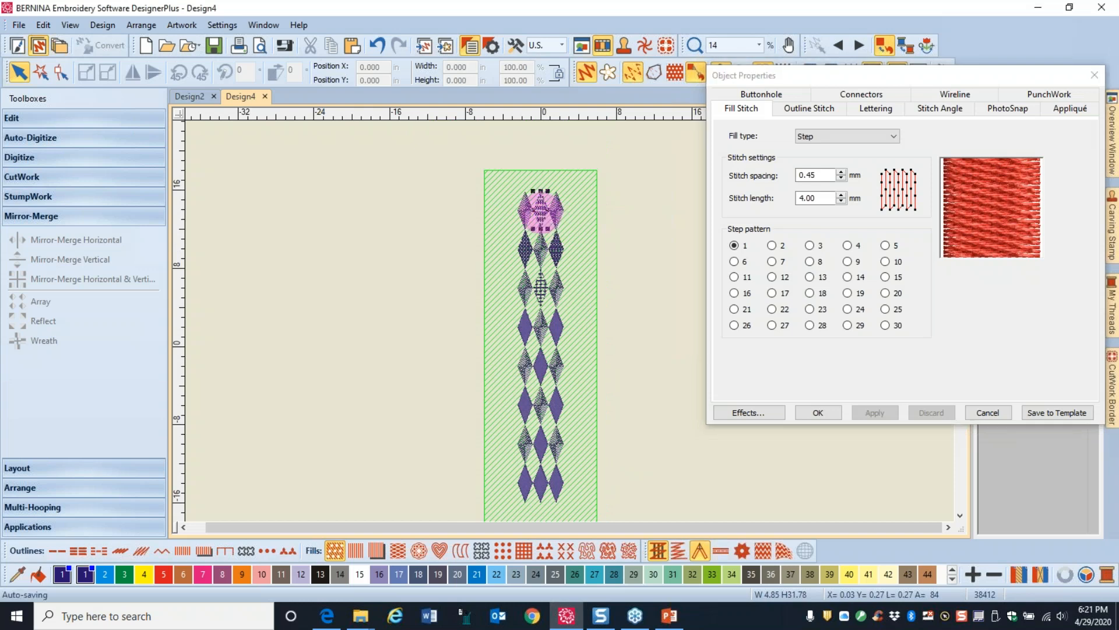
pyautogui.rightClick(543, 216)
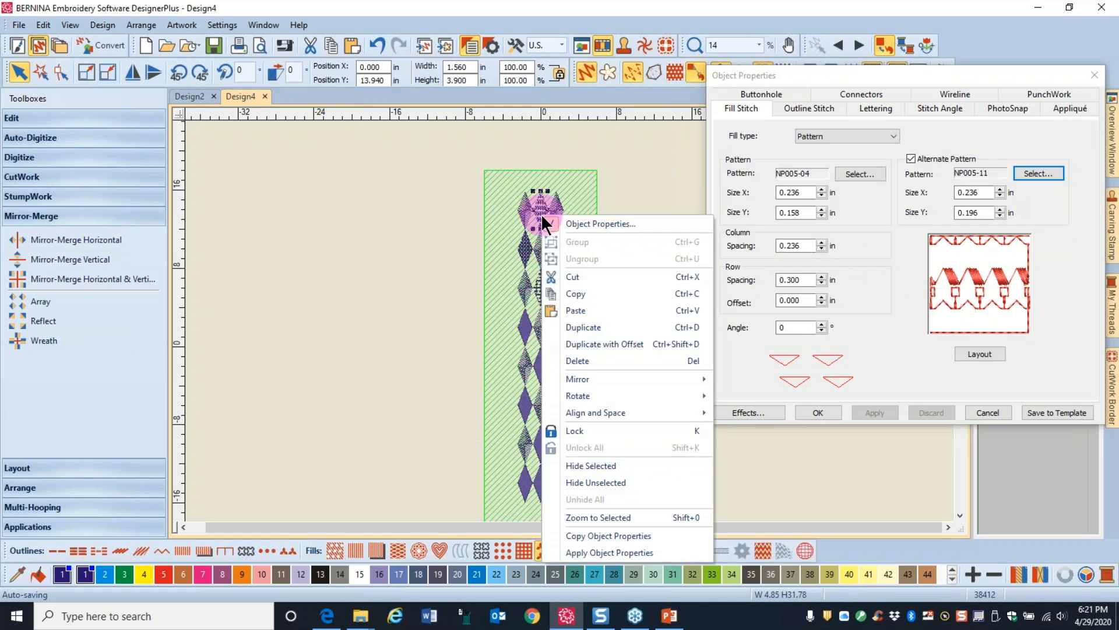
pyautogui.click(596, 536)
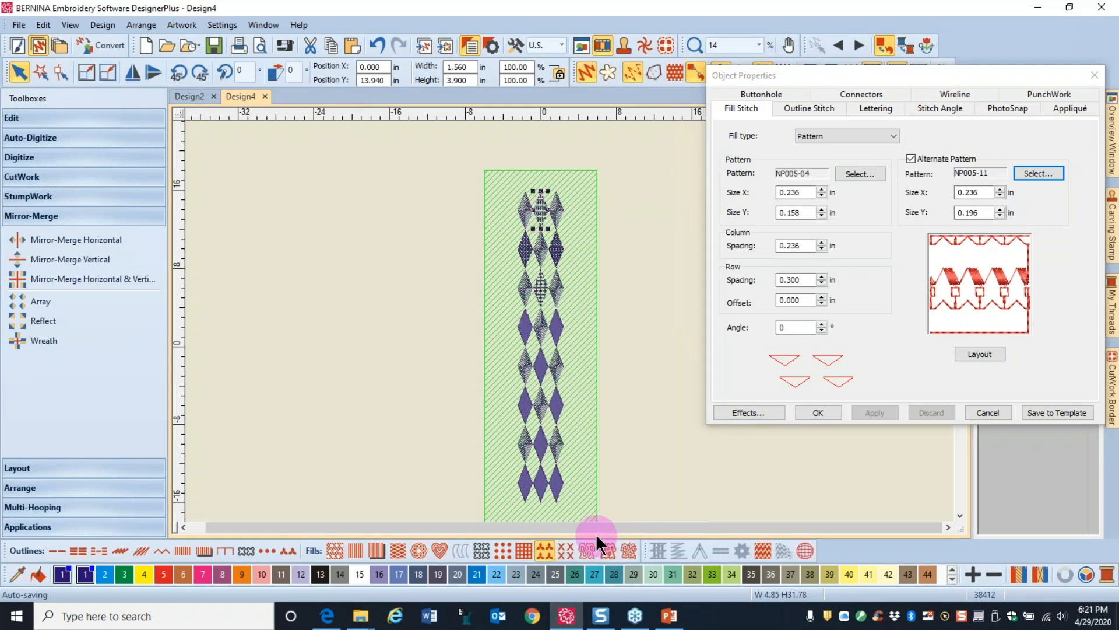
# Step: Apply the copied object properties to the fifth row's middle diamond
pyautogui.click(541, 364)
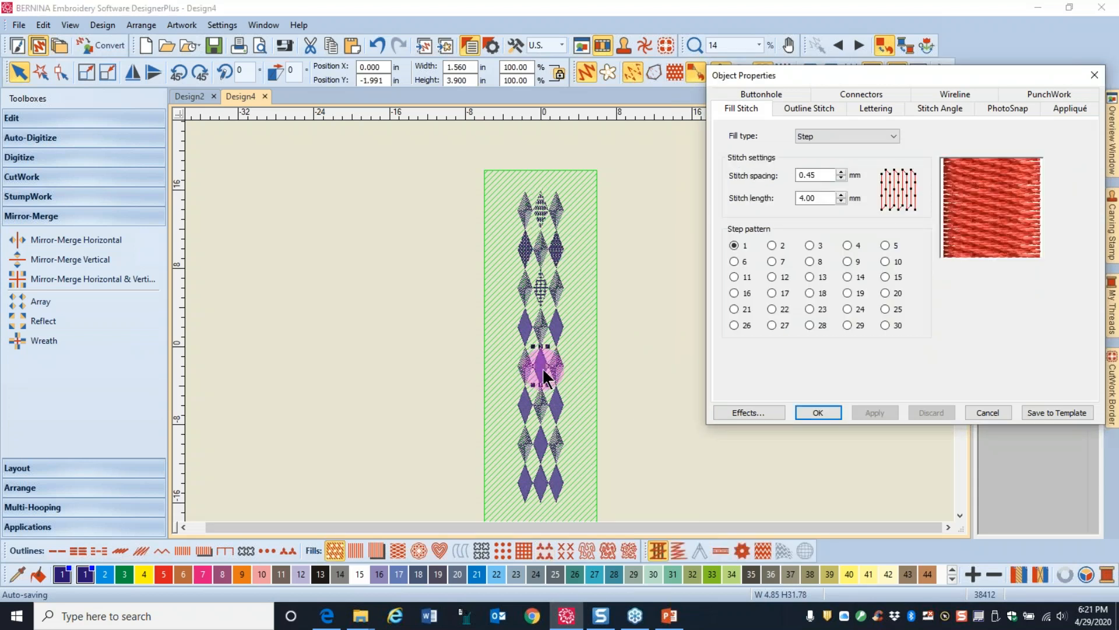
pyautogui.scroll(2, 569, 319)
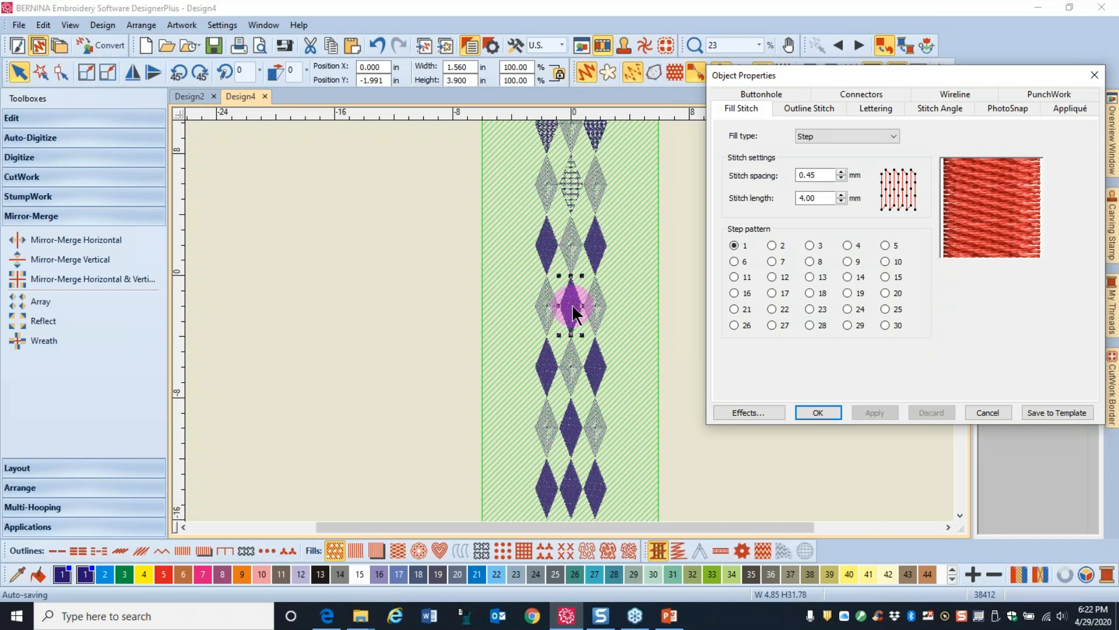
# Step: Apply the copied pattern fill to the fifth row's centre diamond, and the second row's right-hand a404/a405 fill to the sixth row's left diamond
pyautogui.rightClick(572, 304)
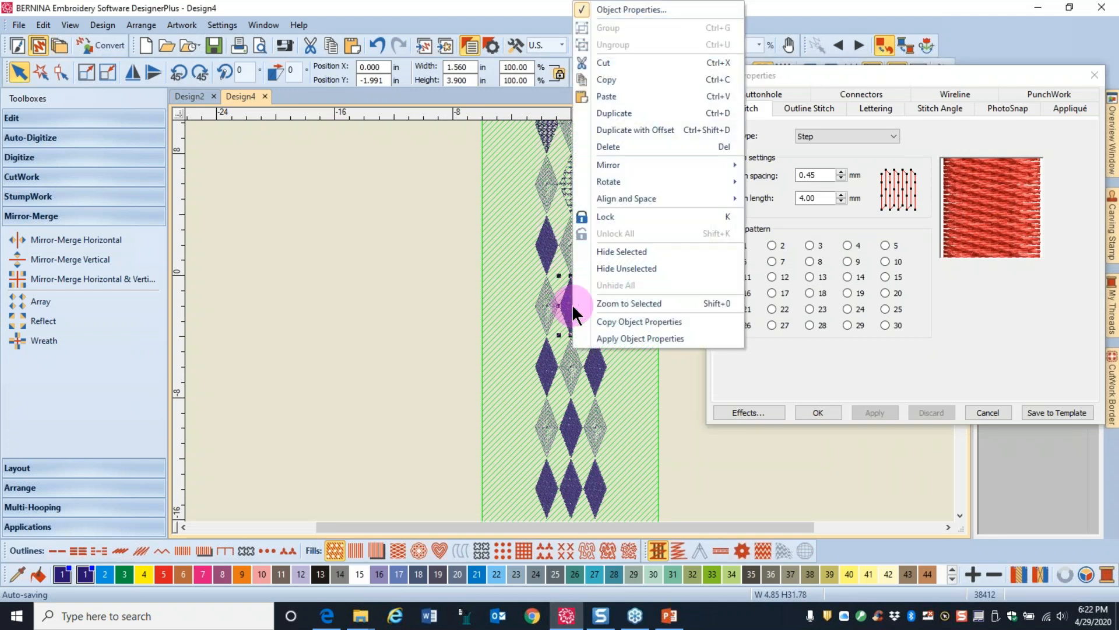
pyautogui.click(624, 340)
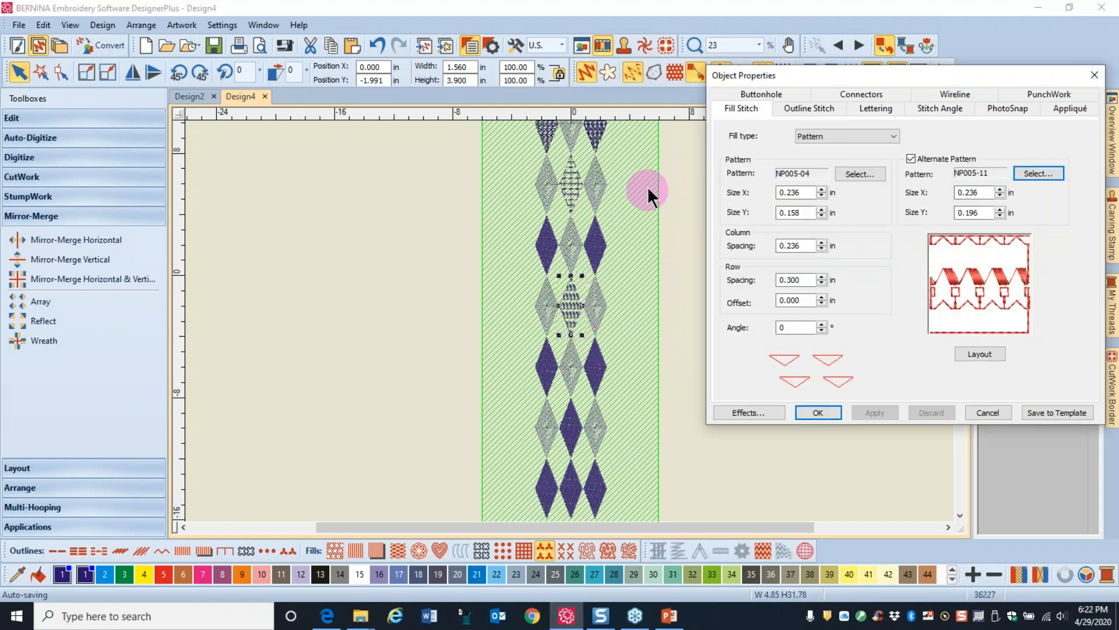
pyautogui.click(597, 133)
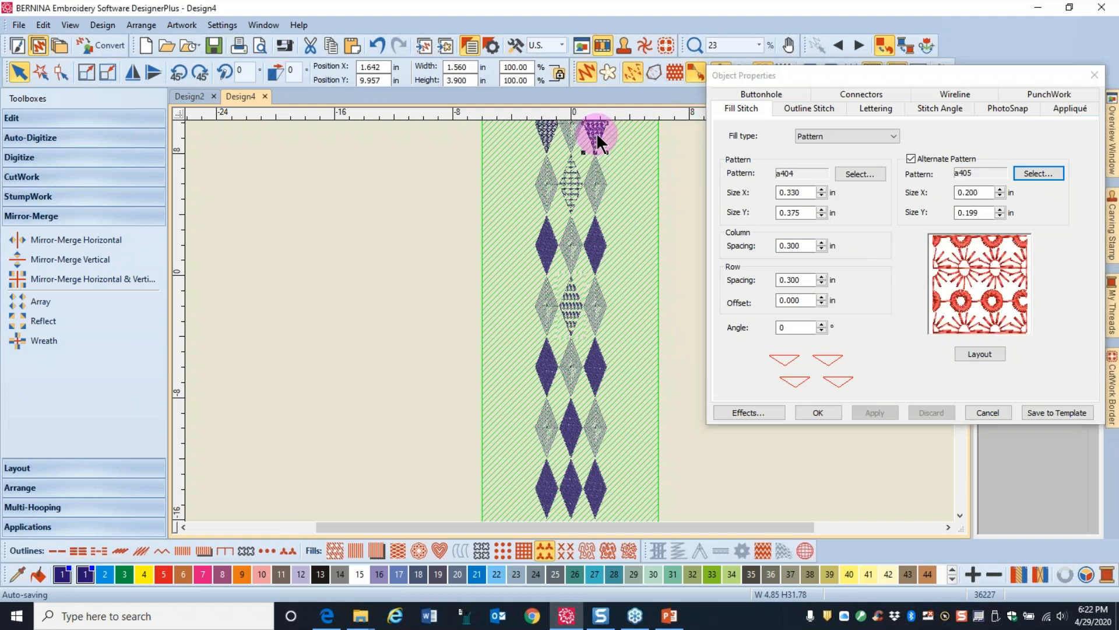
pyautogui.rightClick(596, 132)
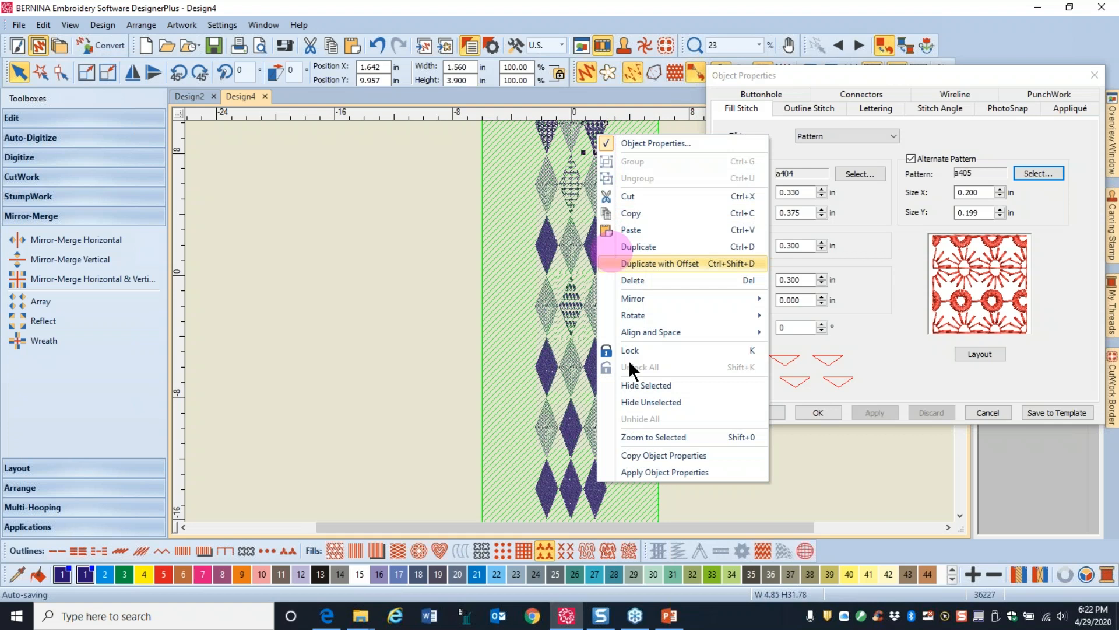
pyautogui.click(648, 455)
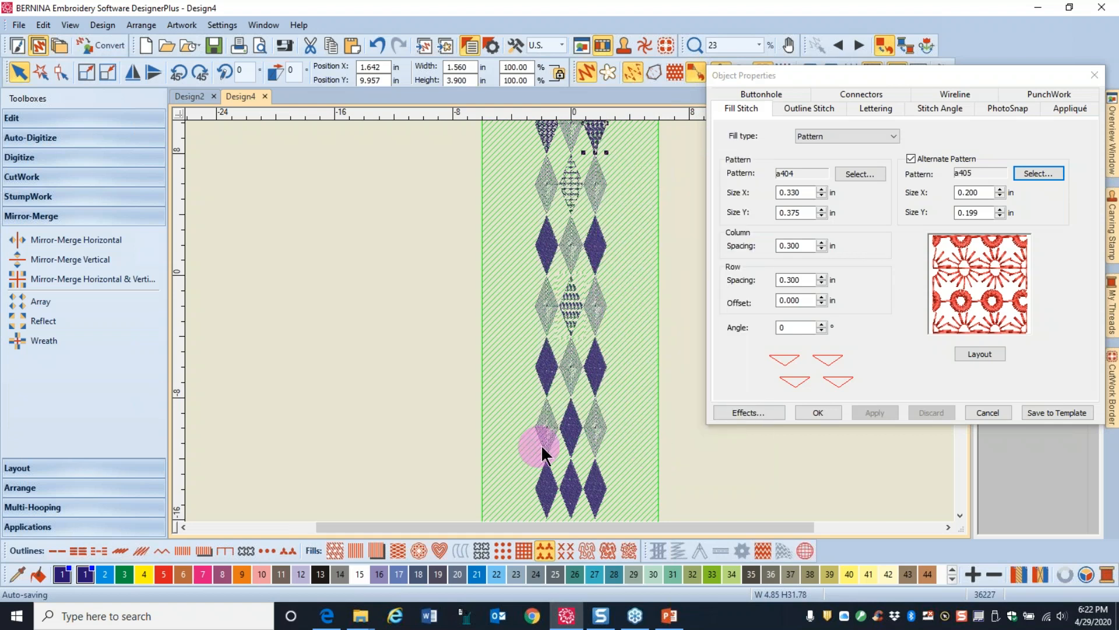
pyautogui.click(545, 370)
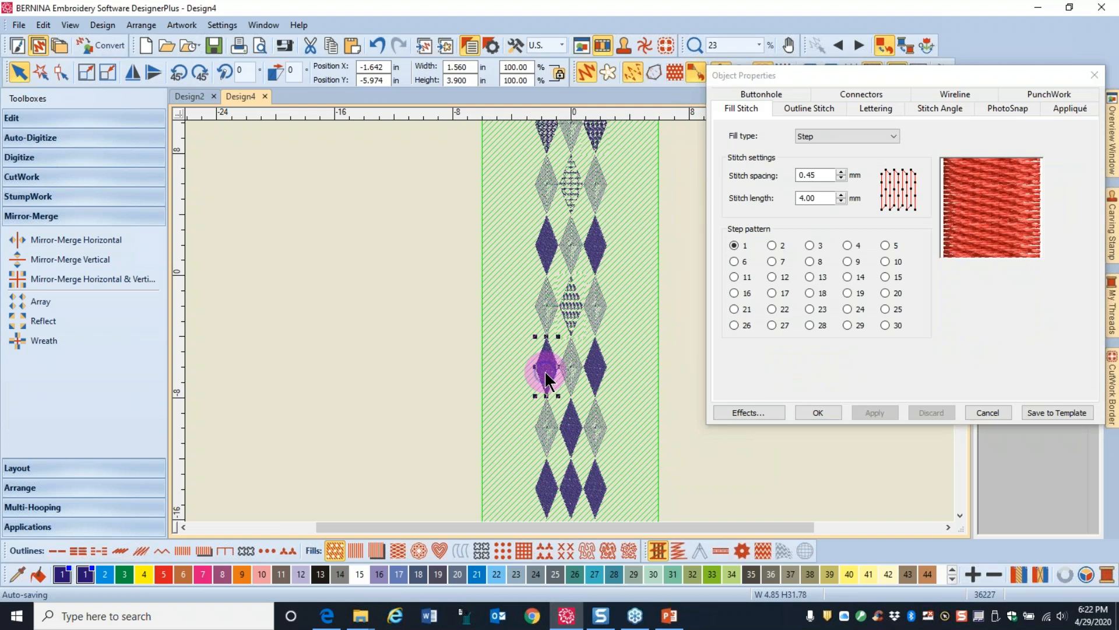
pyautogui.rightClick(545, 369)
pyautogui.click(568, 361)
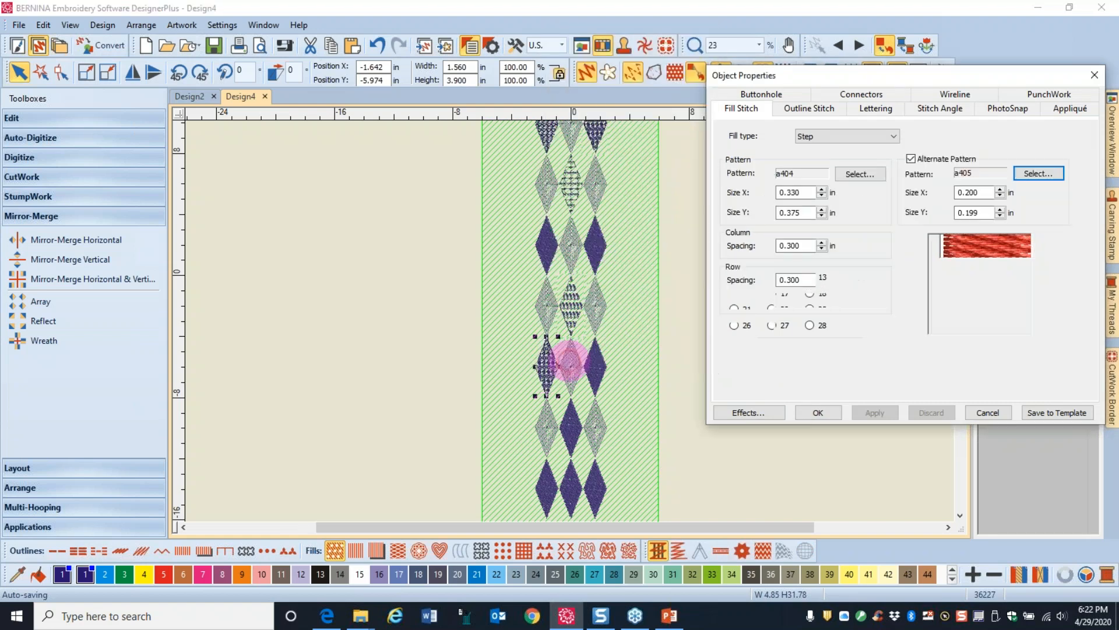
# Step: Copy the NP005-15/a705 pattern fill from the second row's left diamond to the solid right diamond in the sixth row
pyautogui.click(540, 132)
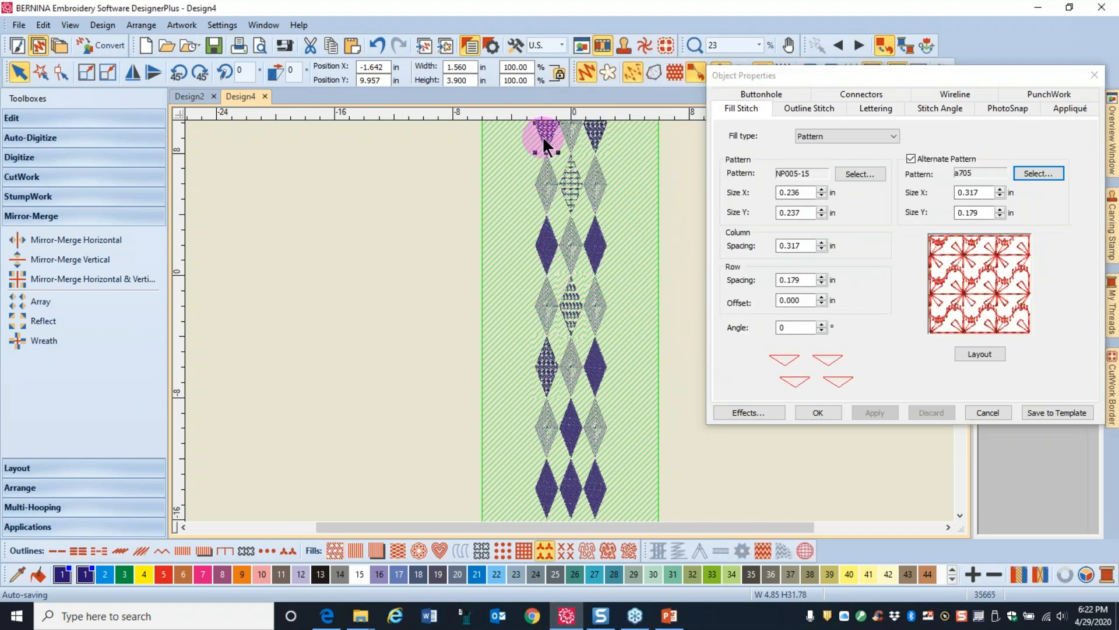
pyautogui.rightClick(542, 135)
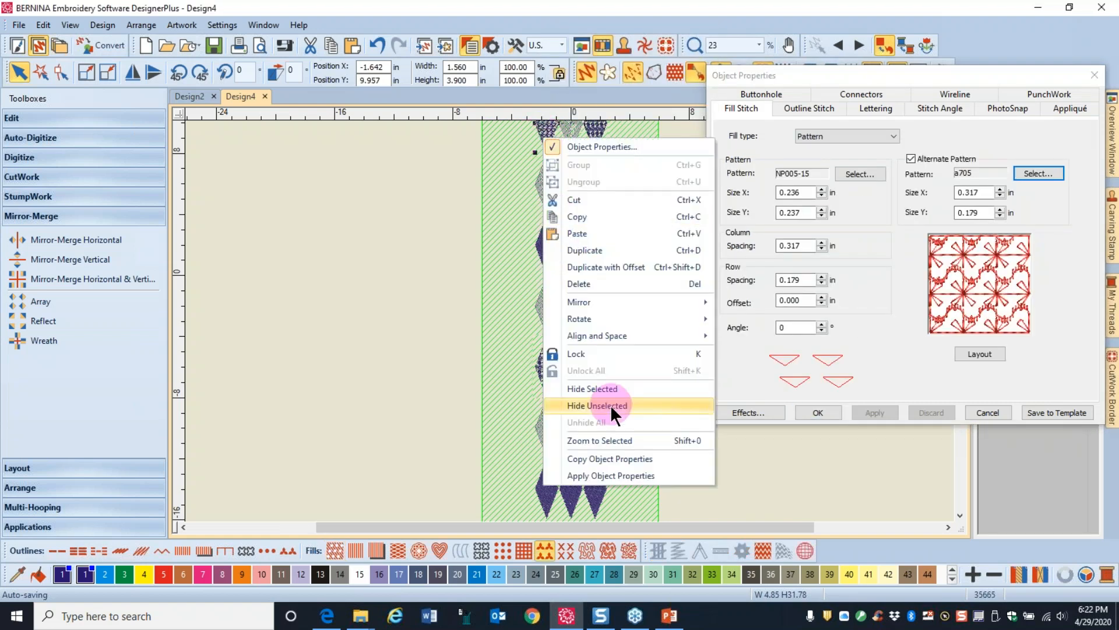
pyautogui.click(604, 458)
pyautogui.click(595, 375)
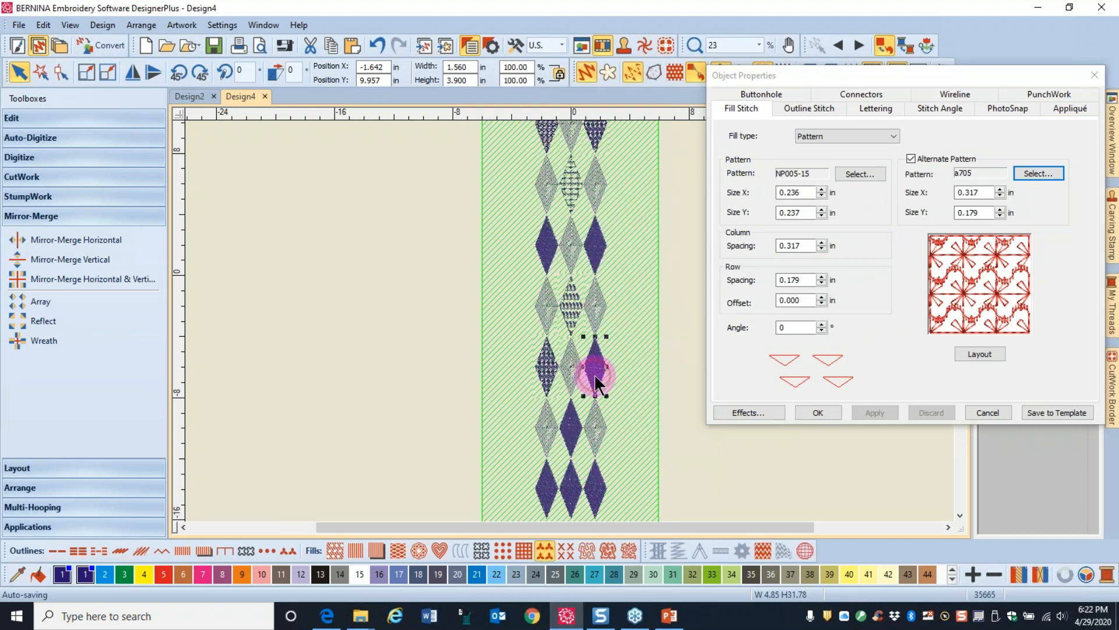
pyautogui.rightClick(594, 373)
pyautogui.click(629, 362)
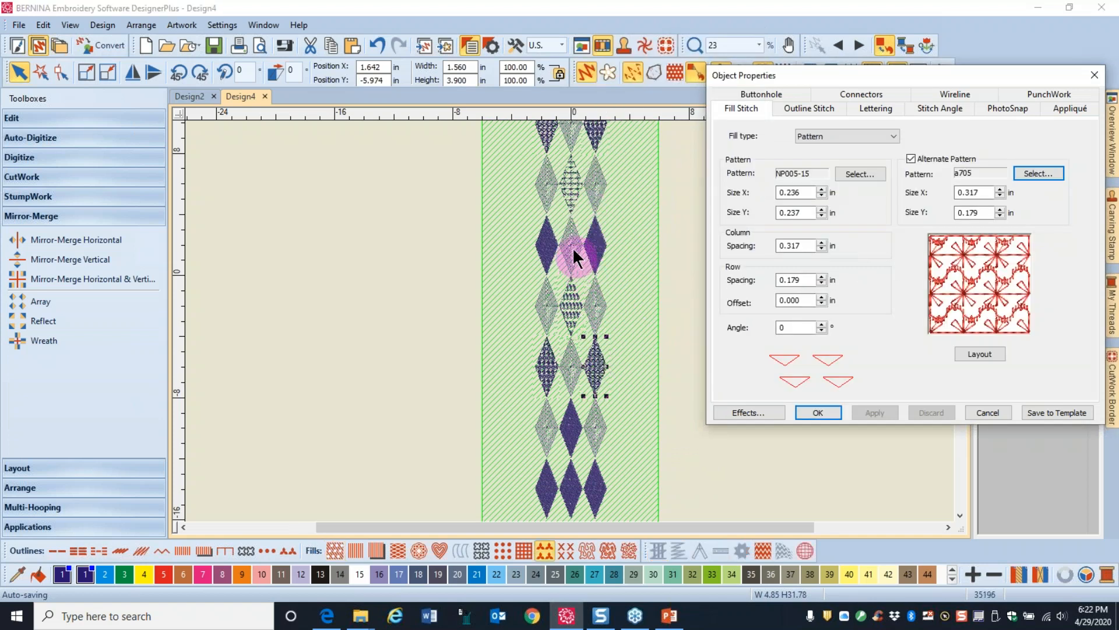
# Step: Zoom in on the top row of diamonds and close the object properties
pyautogui.scroll(-2, 572, 321)
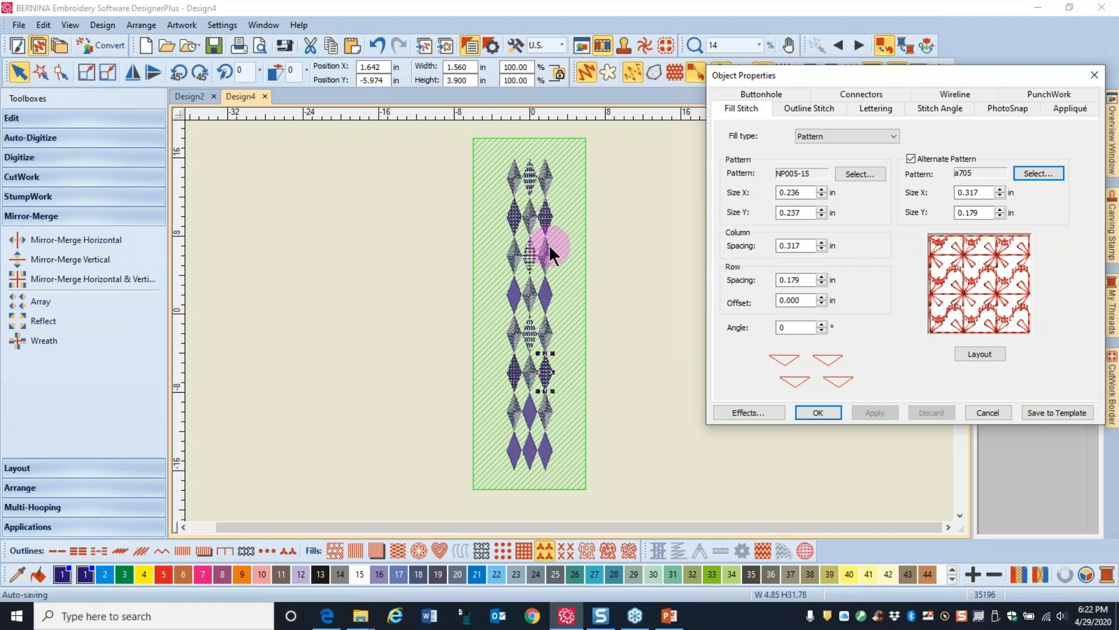
pyautogui.scroll(2, 473, 221)
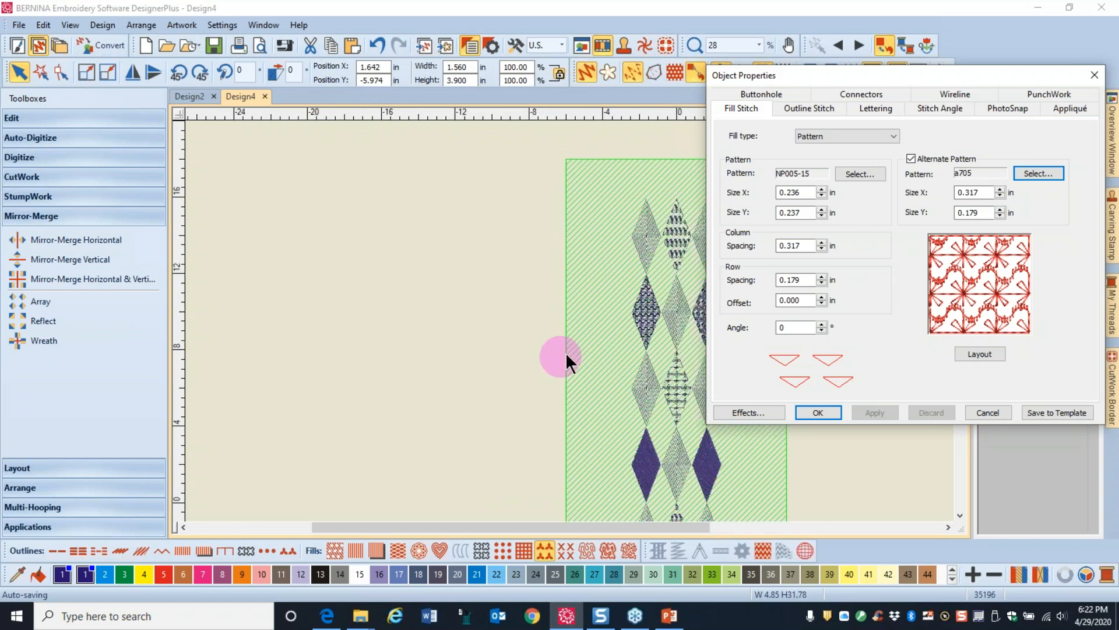
pyautogui.scroll(3, 601, 280)
pyautogui.scroll(3, 561, 320)
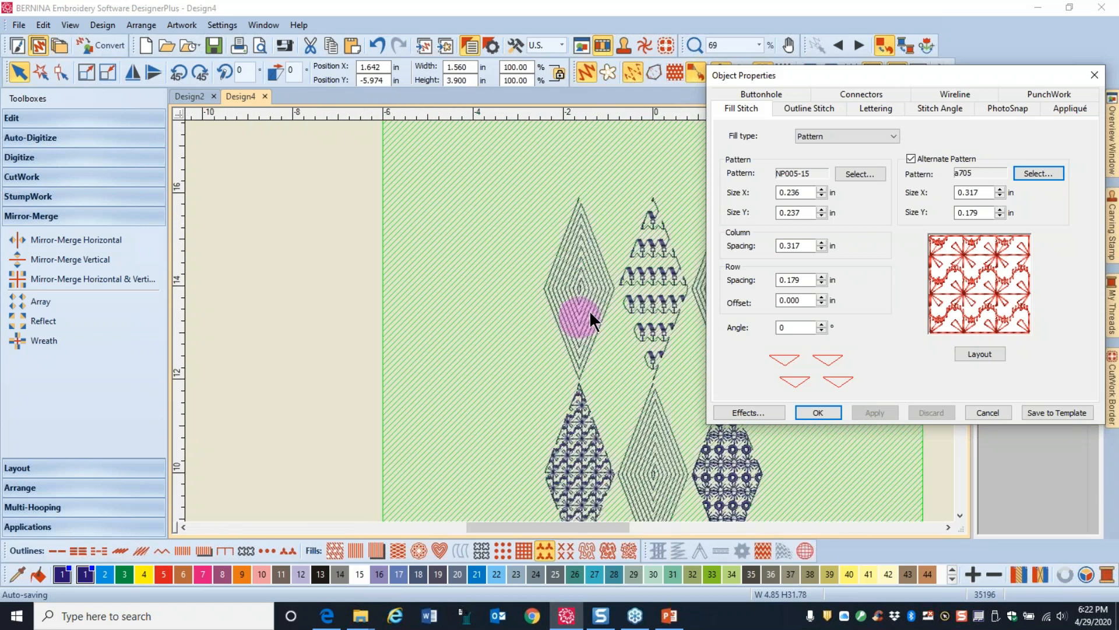
pyautogui.moveTo(1012, 72); pyautogui.dragTo(896, 96)
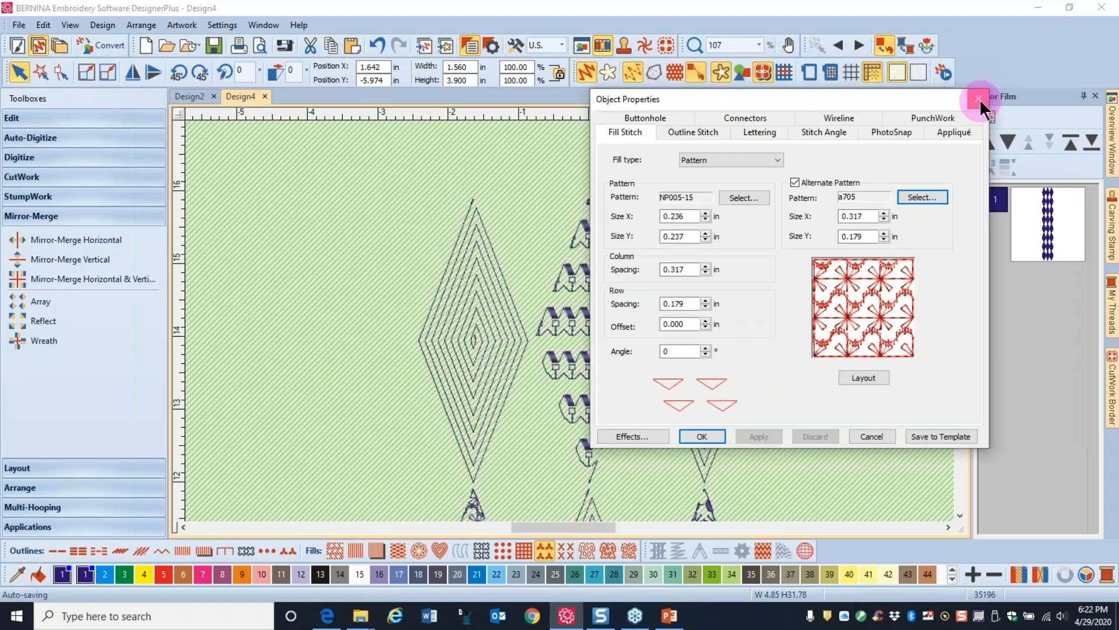
pyautogui.click(979, 99)
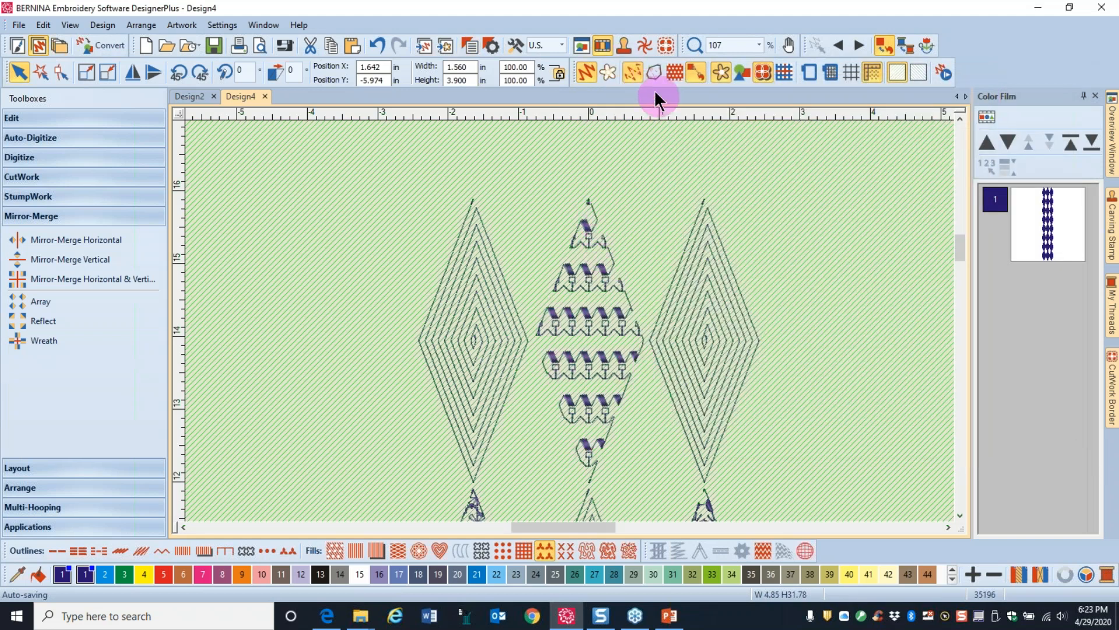
# Step: Display the object outlines around the diamonds to compare them with the stitched fills, and hide them again
pyautogui.click(655, 74)
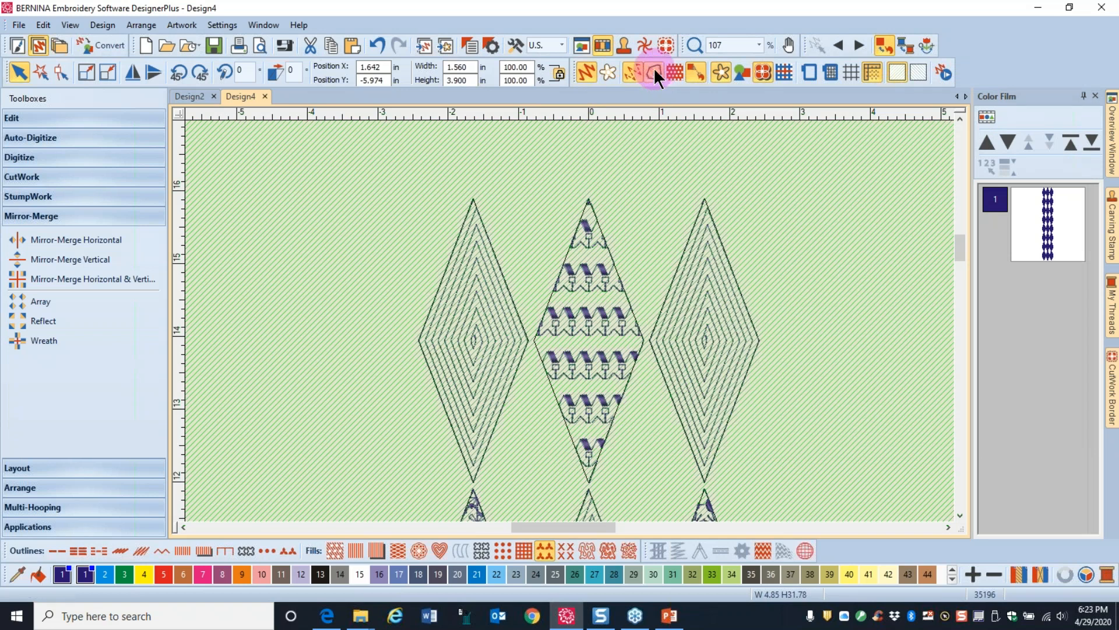
pyautogui.click(605, 231)
pyautogui.click(722, 187)
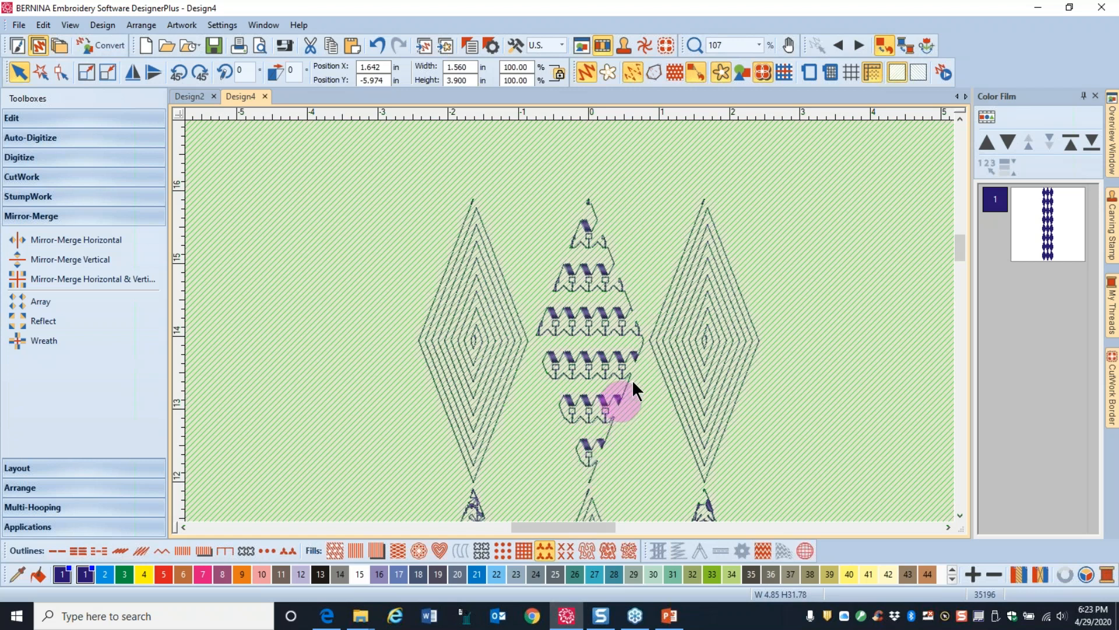
# Step: Select the whole design and create Triple object outlines around all diamonds in color 2 BERNINA, without offset outlines
pyautogui.scroll(-5, 641, 332)
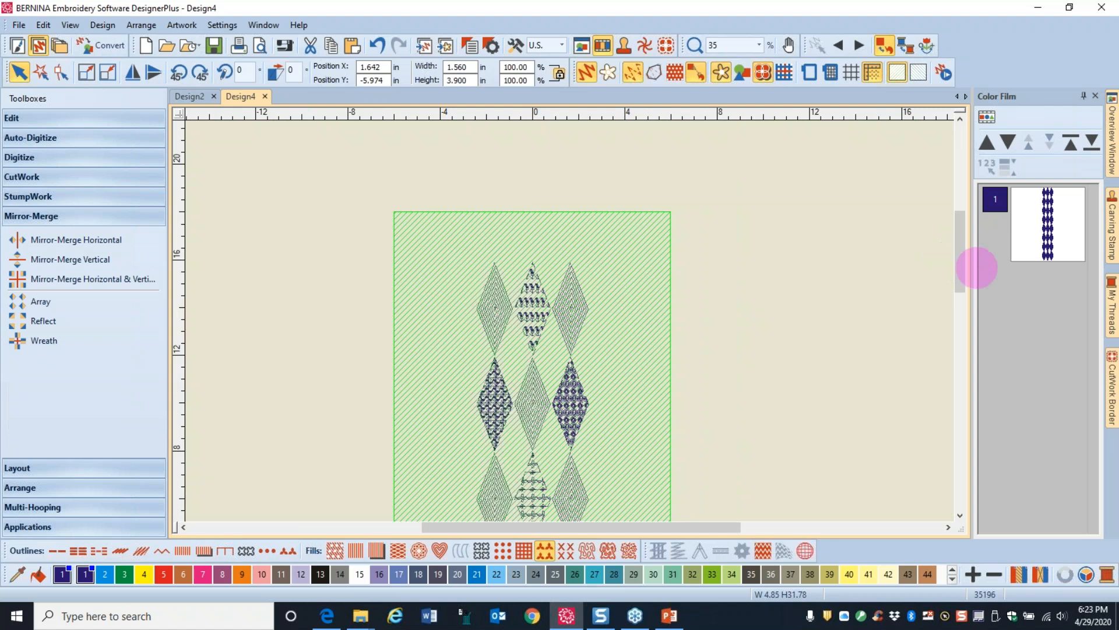
pyautogui.moveTo(962, 274); pyautogui.dragTo(962, 303)
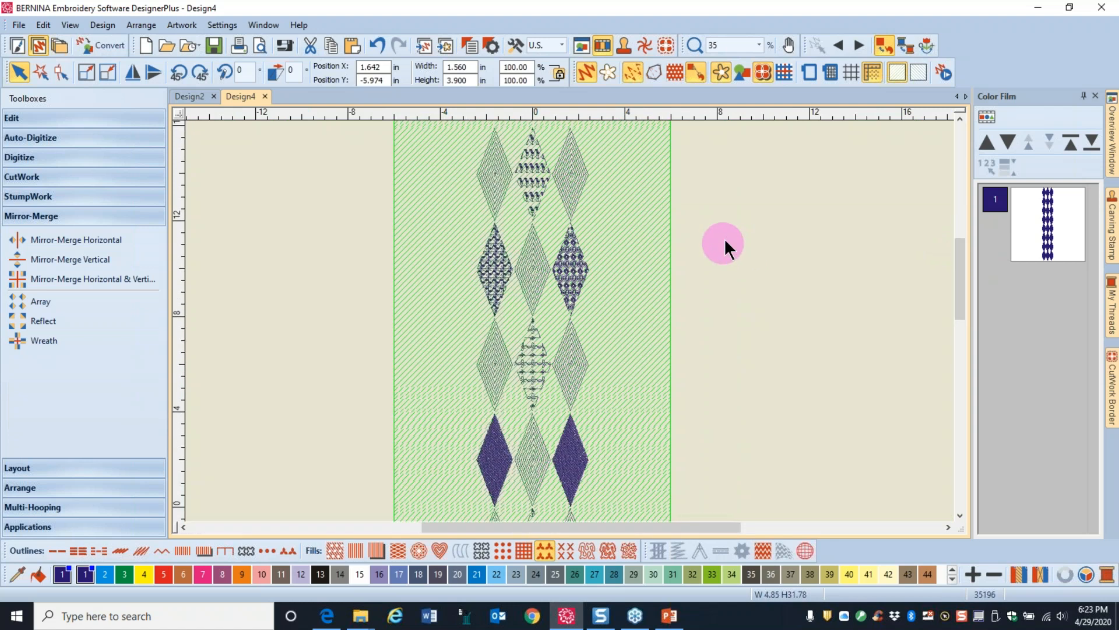
pyautogui.hotkey('shift', 'z')
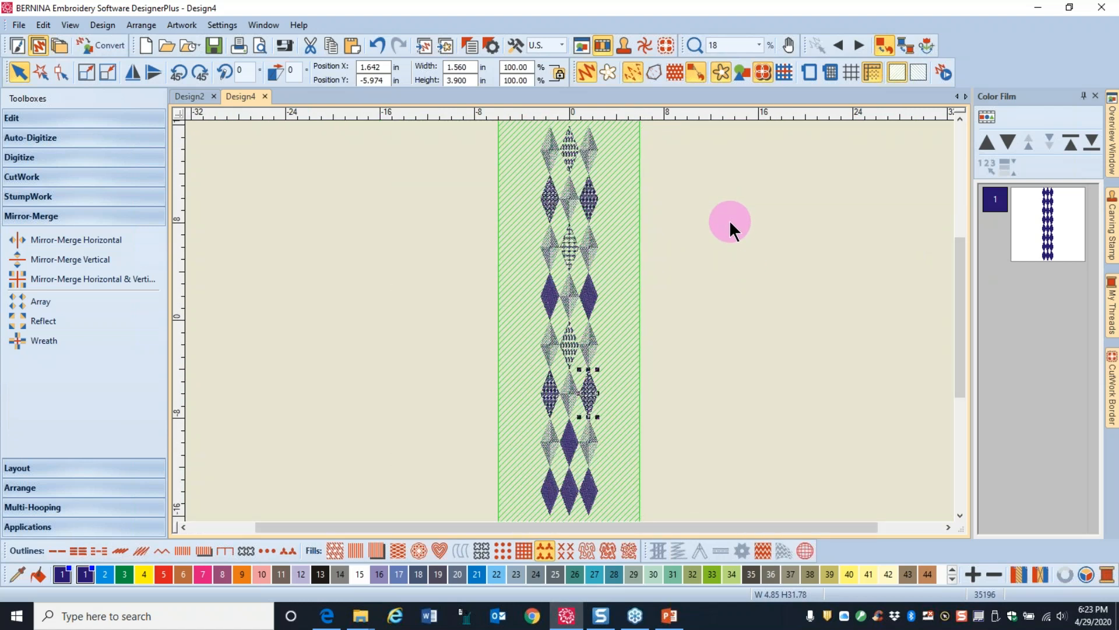
pyautogui.hotkey('ctrl', 'a')
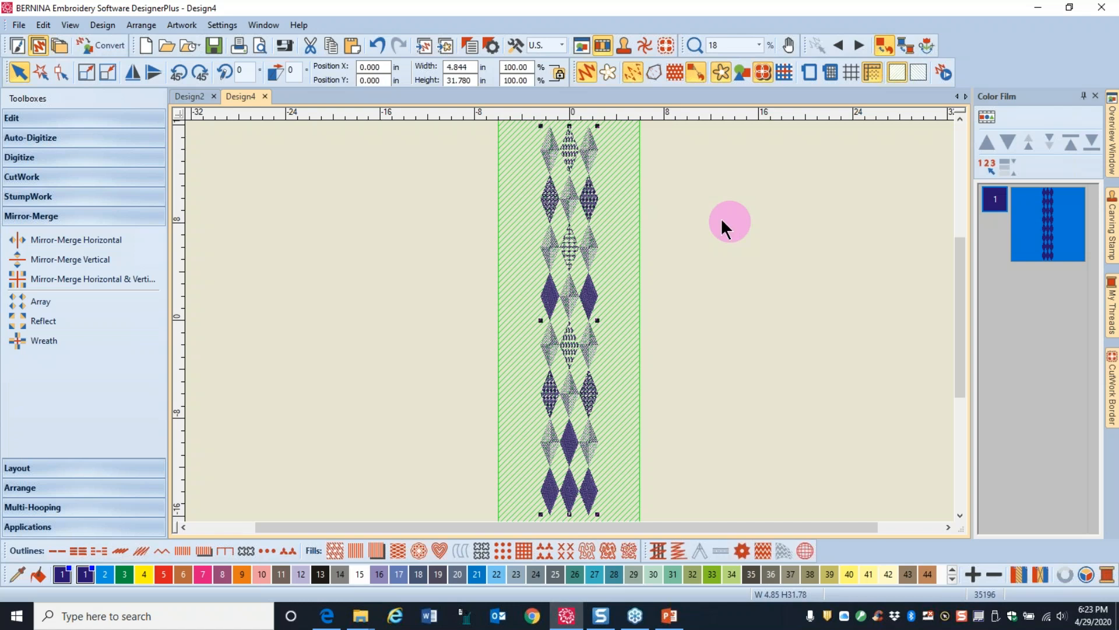
pyautogui.click(48, 120)
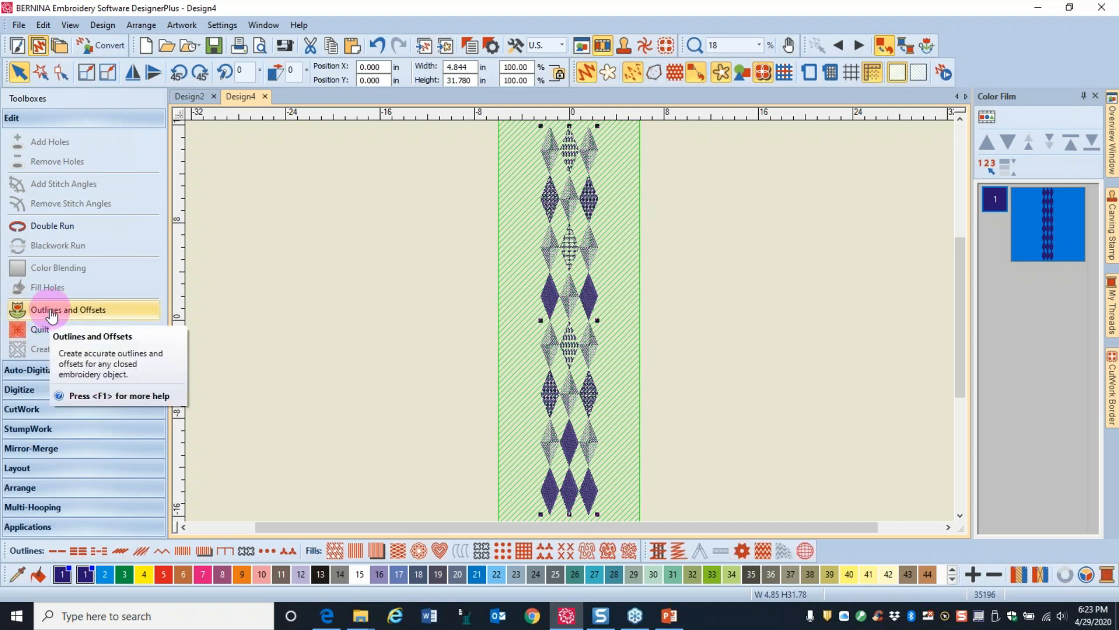
pyautogui.click(53, 314)
pyautogui.moveTo(590, 120); pyautogui.dragTo(880, 35)
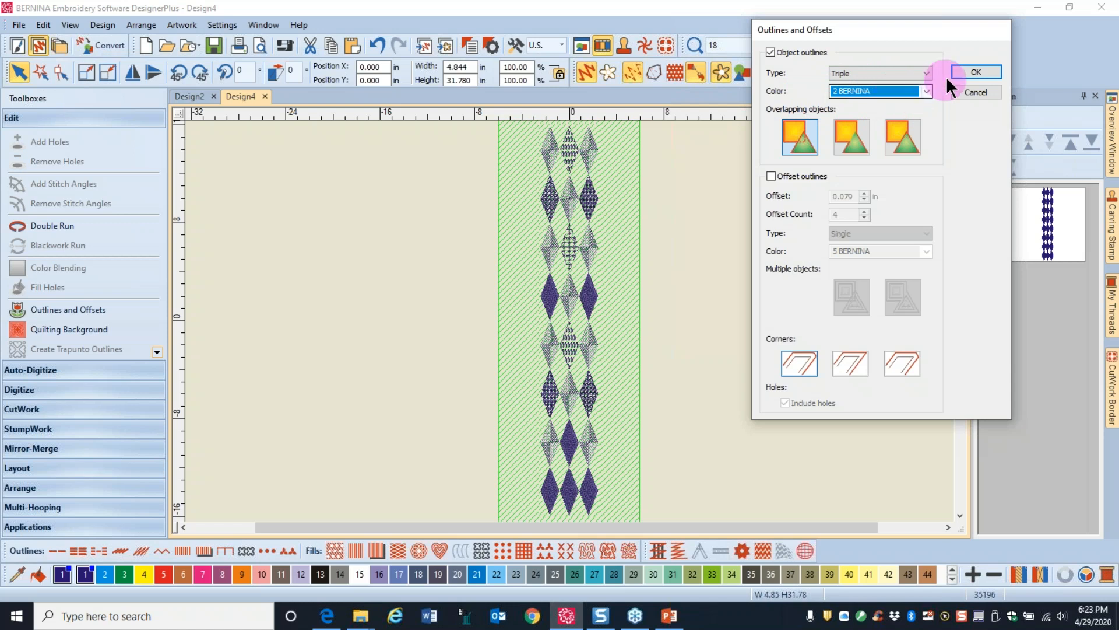
pyautogui.click(969, 70)
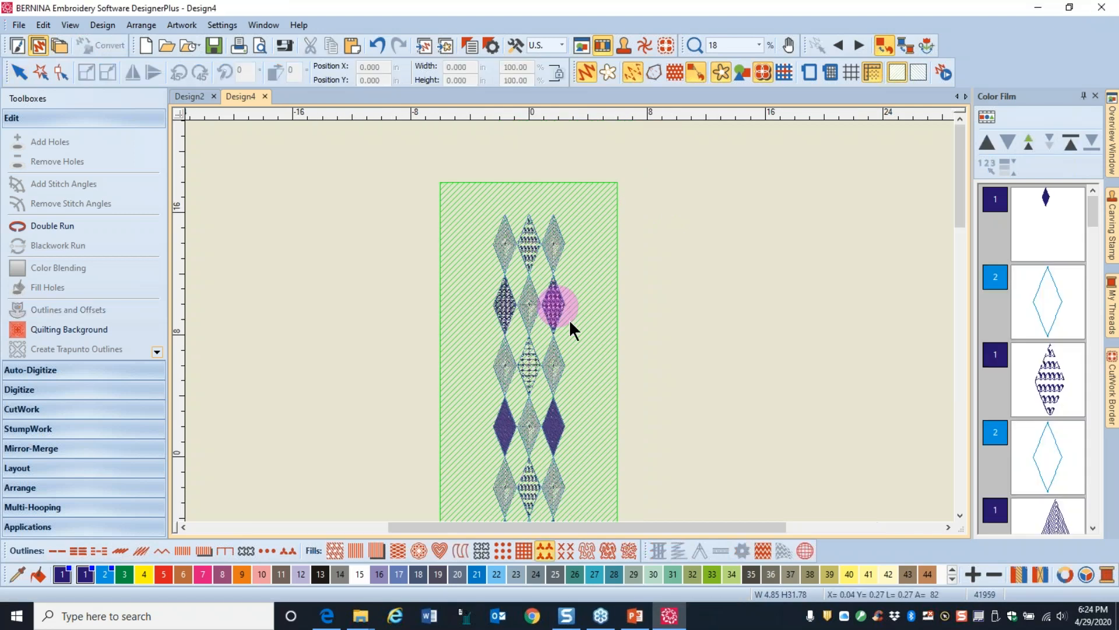
# Step: Sequence the whole design by color, with Blue stitched first and Cyan second
pyautogui.scroll(3, 571, 320)
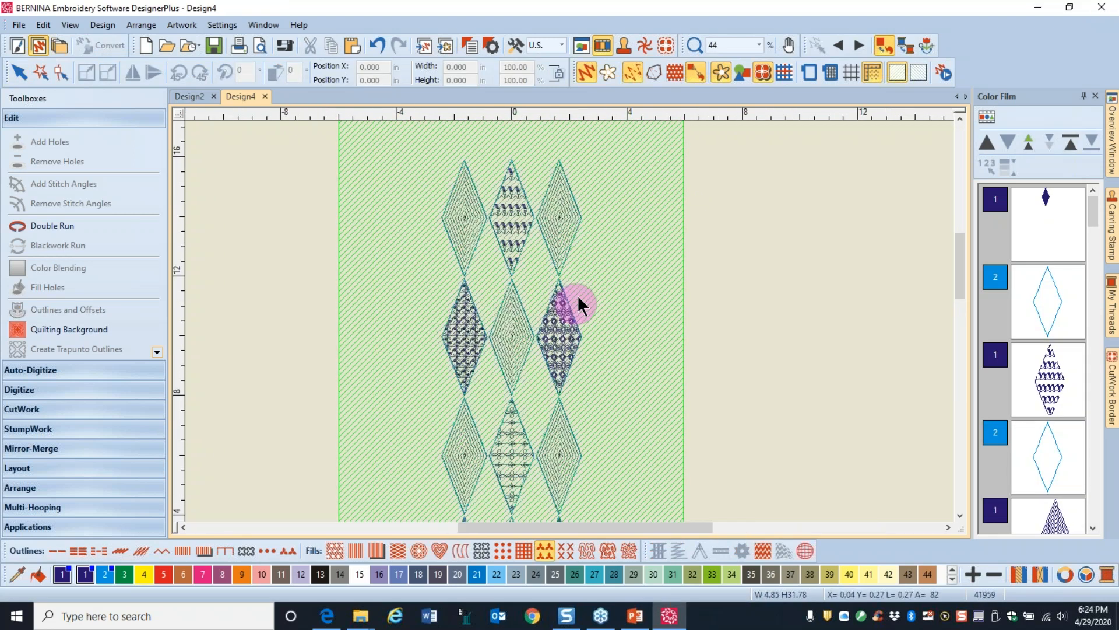
pyautogui.scroll(4, 570, 320)
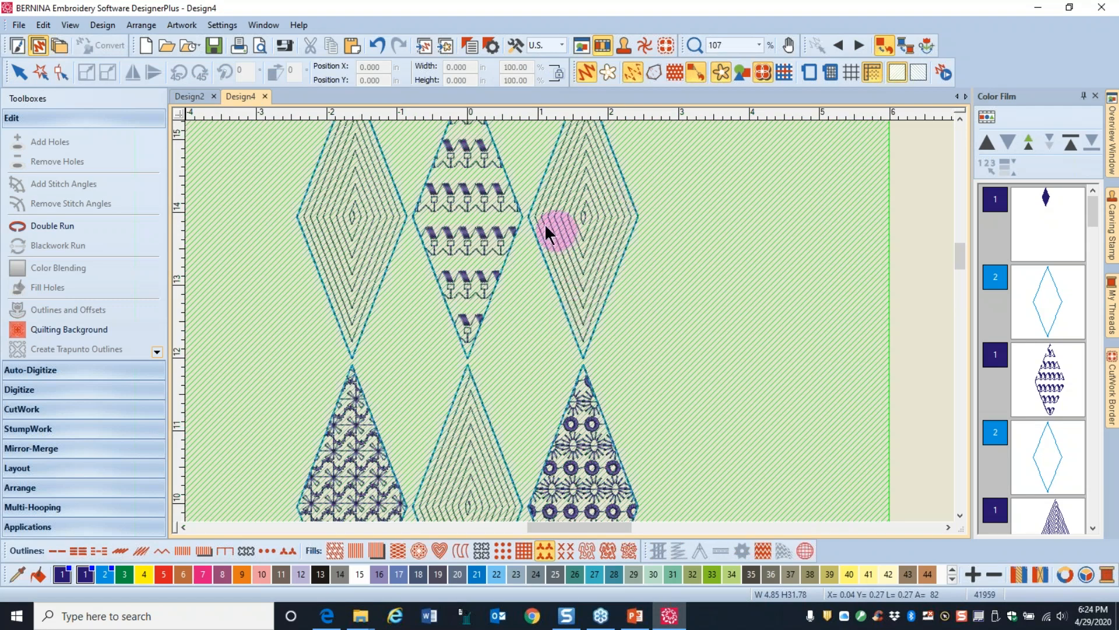
pyautogui.scroll(-2, 569, 321)
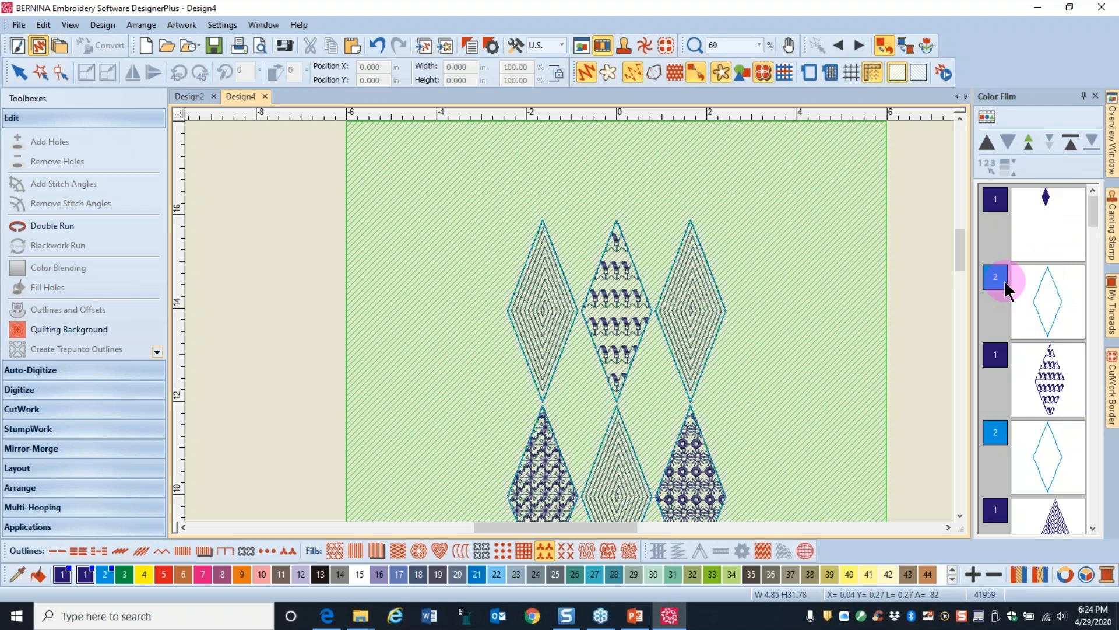
pyautogui.click(835, 289)
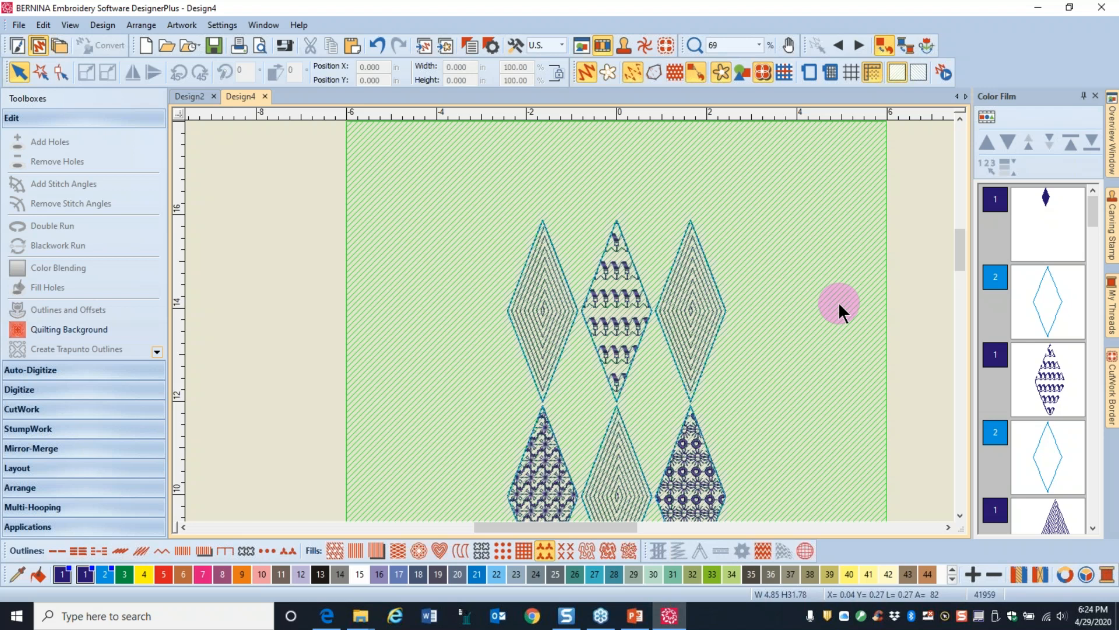
pyautogui.hotkey('ctrl', 'a')
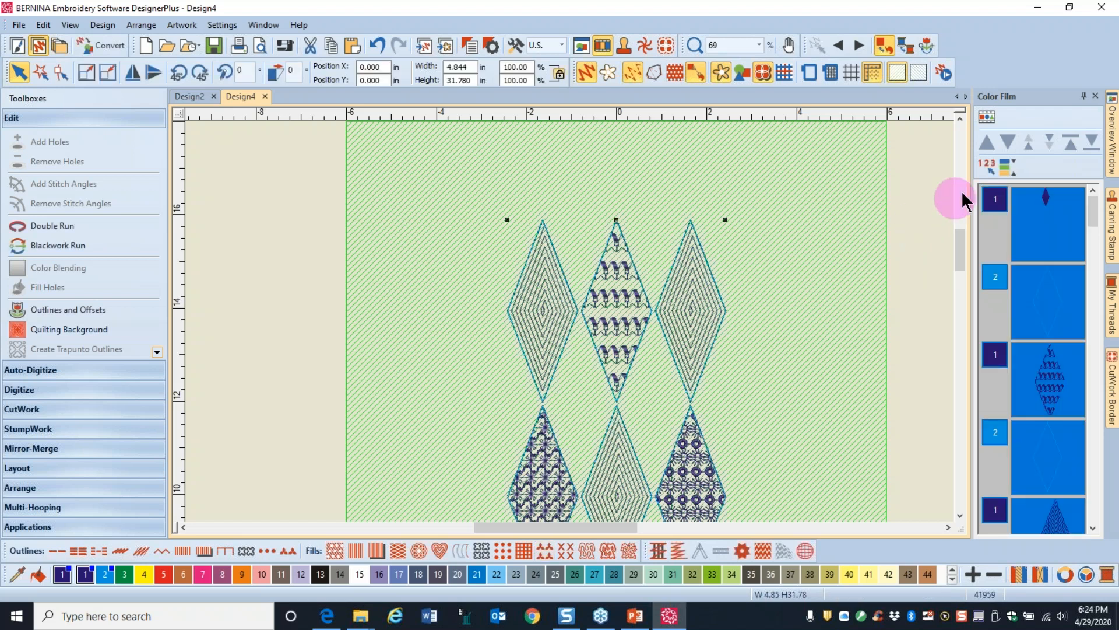
pyautogui.click(1007, 166)
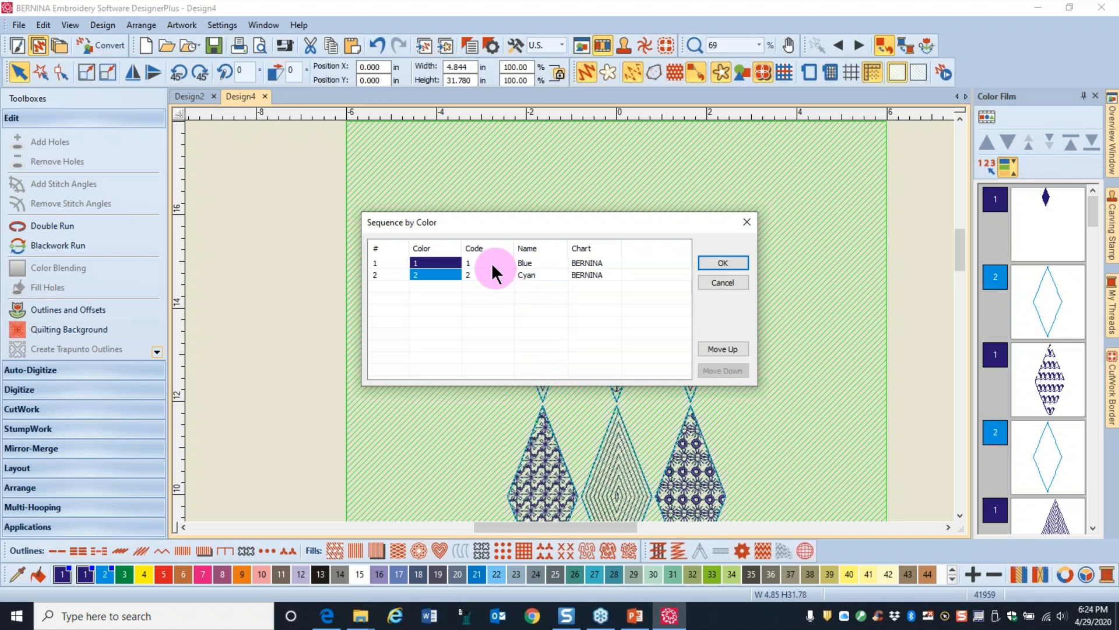
pyautogui.click(721, 263)
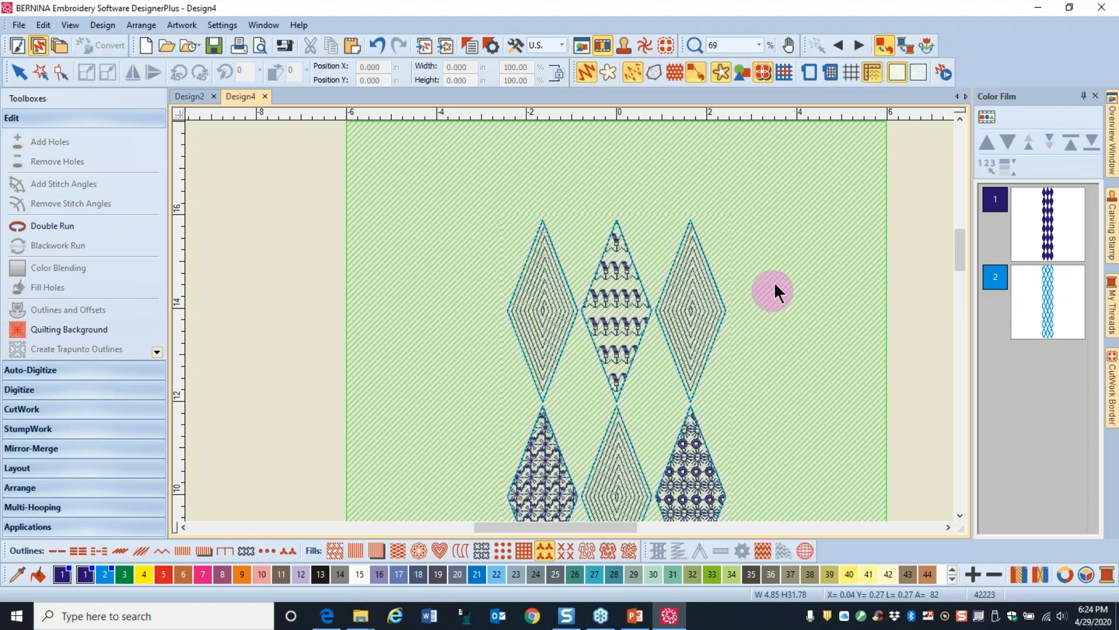
# Step: Show the embroidery hoop and bring the entire diamond column and its background into view
pyautogui.click(809, 73)
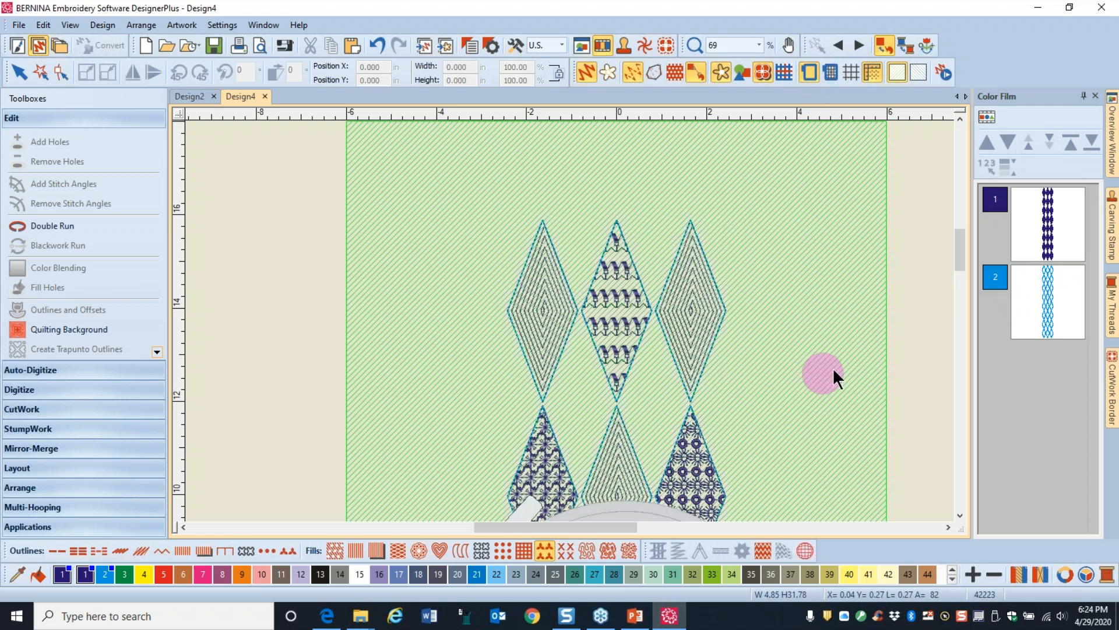
pyautogui.scroll(-5, 569, 344)
pyautogui.scroll(-2, 576, 324)
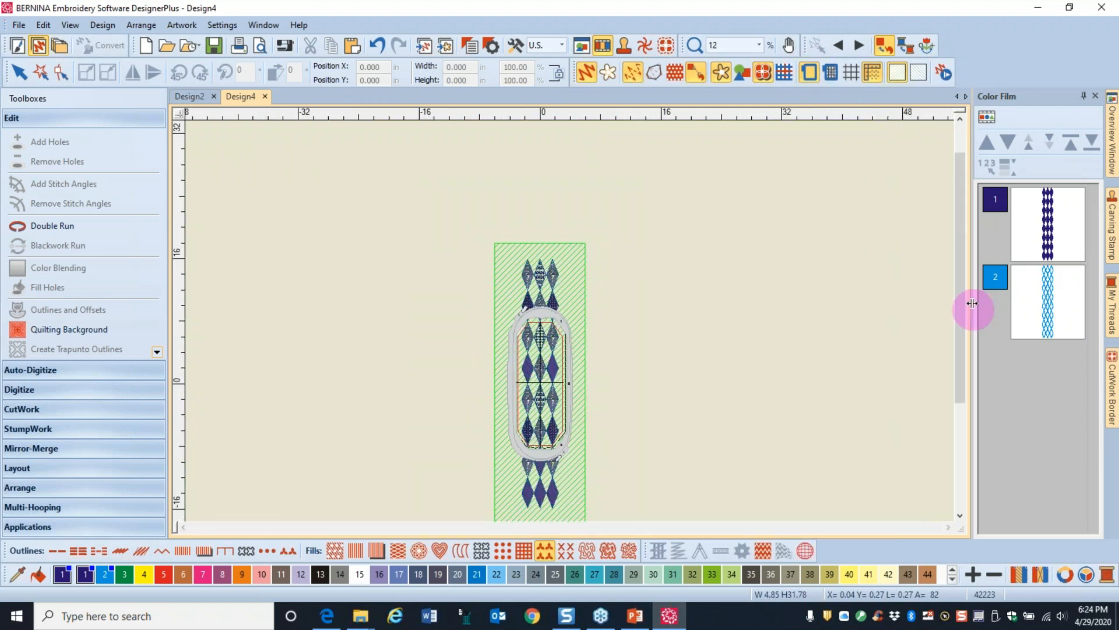
pyautogui.moveTo(960, 327); pyautogui.dragTo(962, 386)
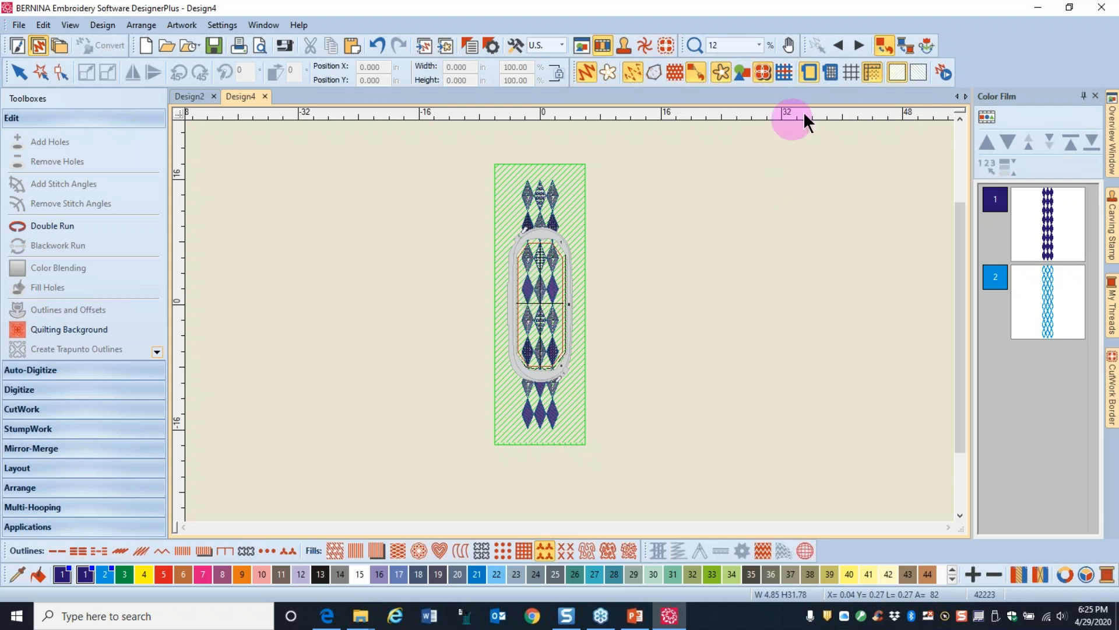
# Step: Switch the hoop position from automatic centering to Manual for the BERNINA Mega Hoop, 400 x 150
pyautogui.rightClick(811, 71)
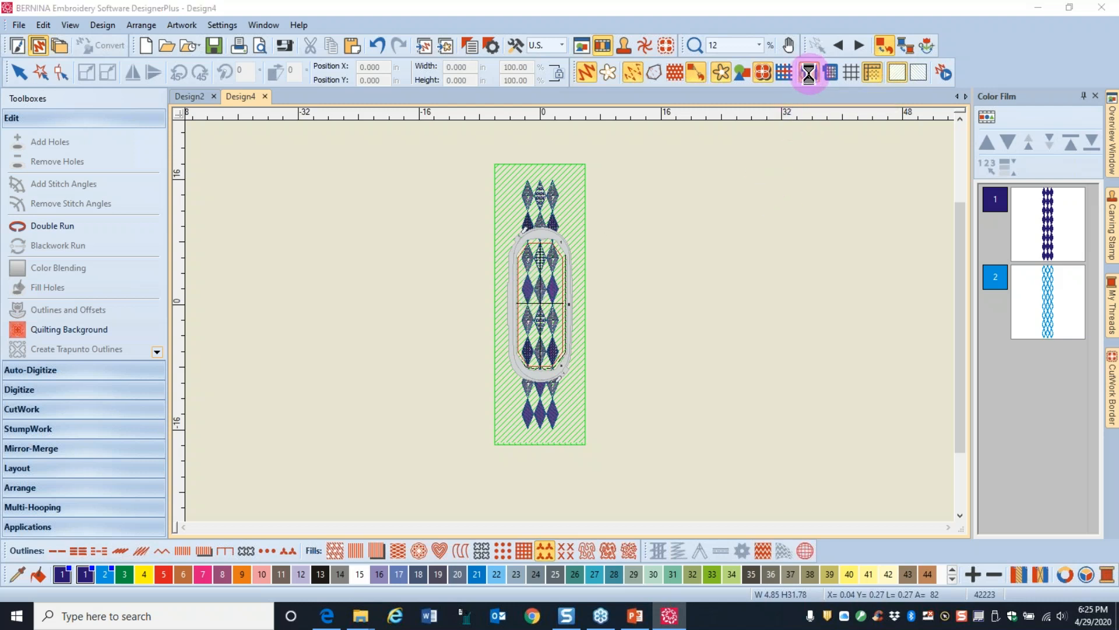
pyautogui.moveTo(610, 113); pyautogui.dragTo(892, 23)
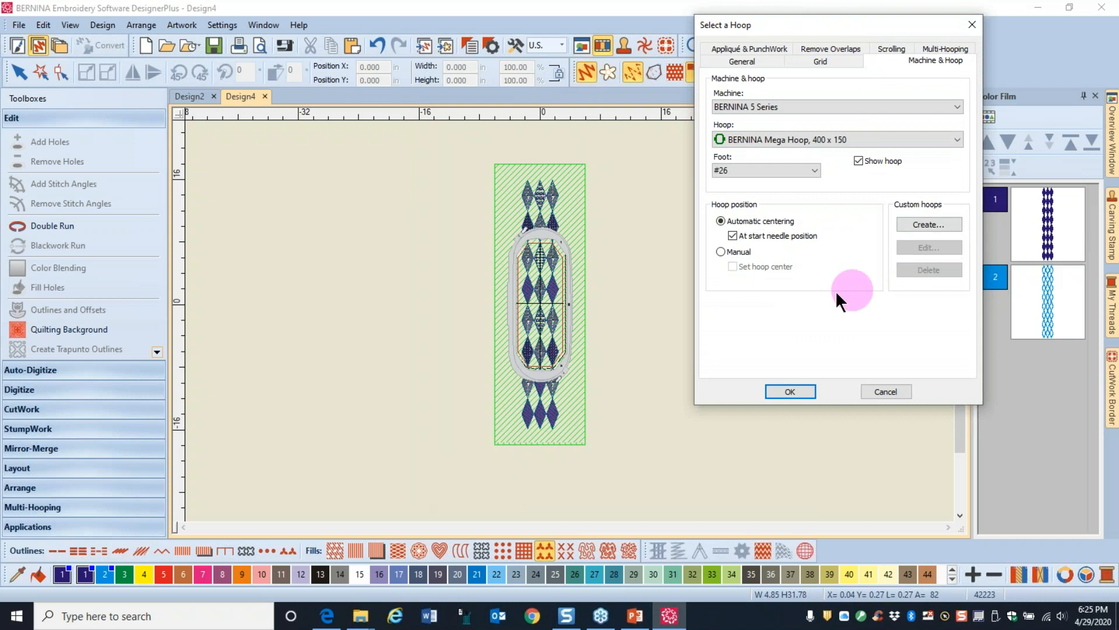
pyautogui.click(723, 250)
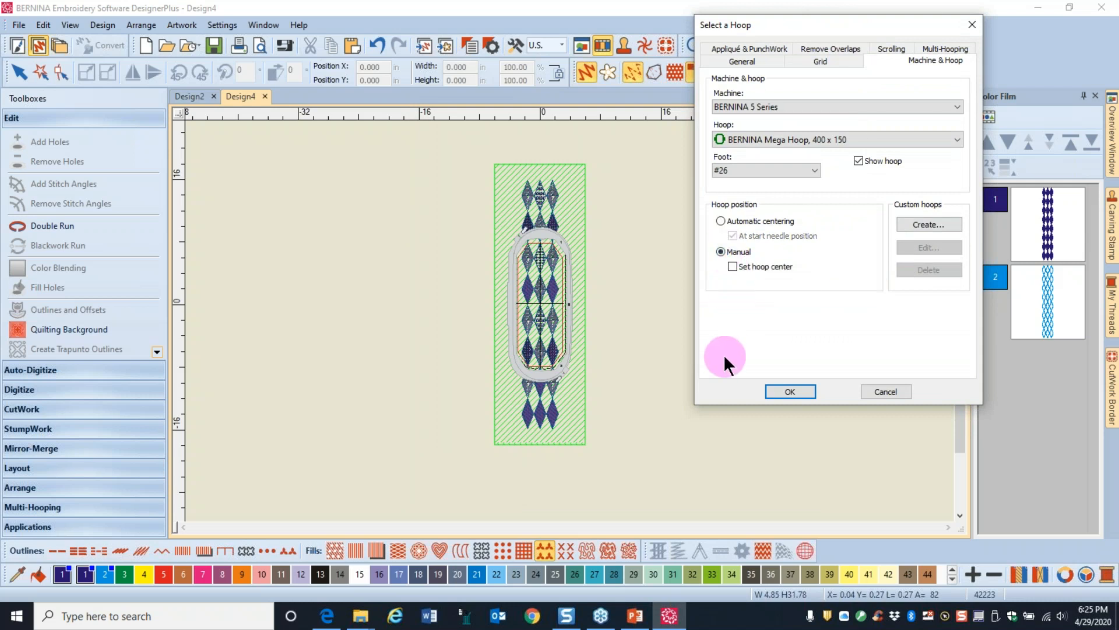
pyautogui.click(802, 390)
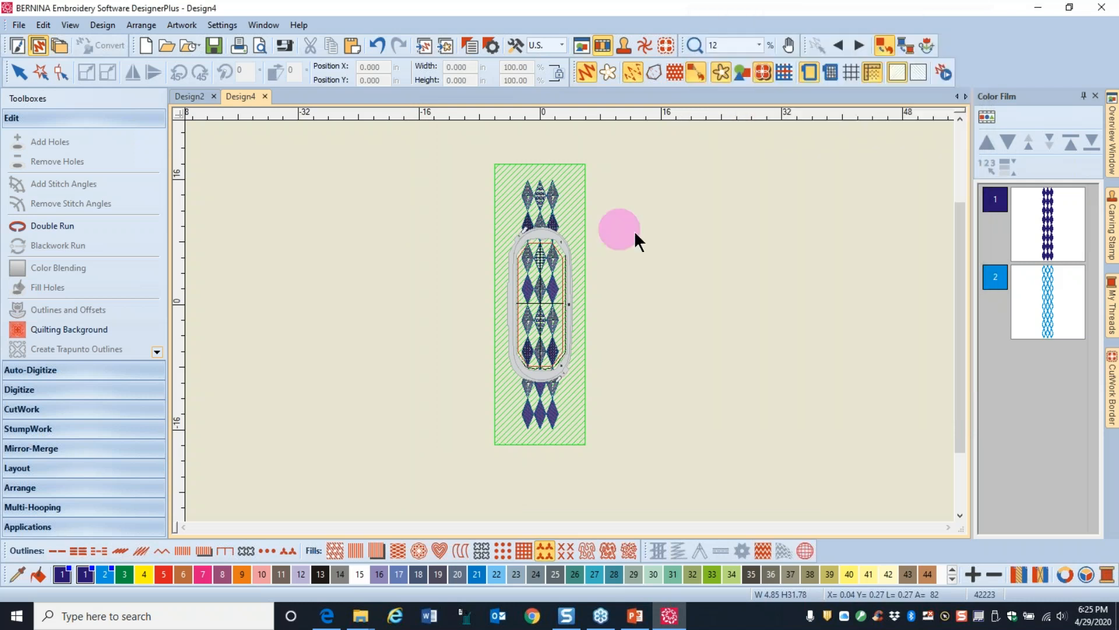
# Step: Select the whole design and nudge it down to about Y -9.125 in, with the first four diamond rows inside the hoop
pyautogui.click(498, 172)
pyautogui.press('Down')
pyautogui.press('Down')
pyautogui.press('Down')
pyautogui.press('Down')
pyautogui.press('Down')
pyautogui.press('Down')
pyautogui.press('Down')
pyautogui.press('Down')
pyautogui.press('Down')
pyautogui.press('Down')
pyautogui.press('Down')
pyautogui.press('Down')
pyautogui.press('Down')
pyautogui.press('Down')
pyautogui.press('Down')
pyautogui.press('Down')
pyautogui.press('Down')
pyautogui.press('Down')
pyautogui.press('Down')
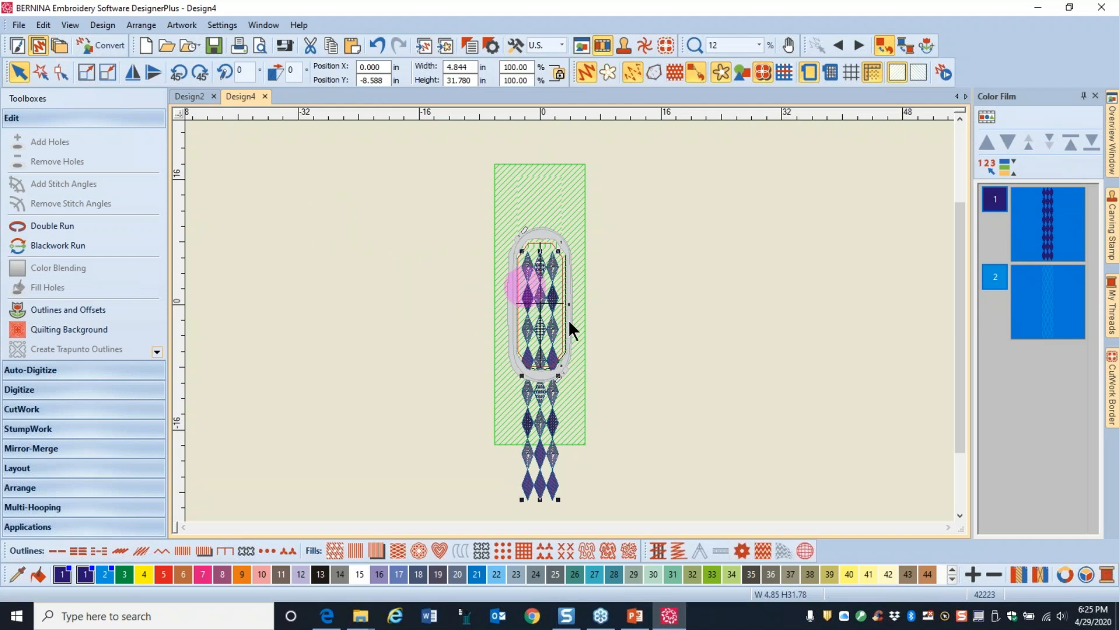
pyautogui.scroll(2, 571, 325)
pyautogui.scroll(1, 572, 325)
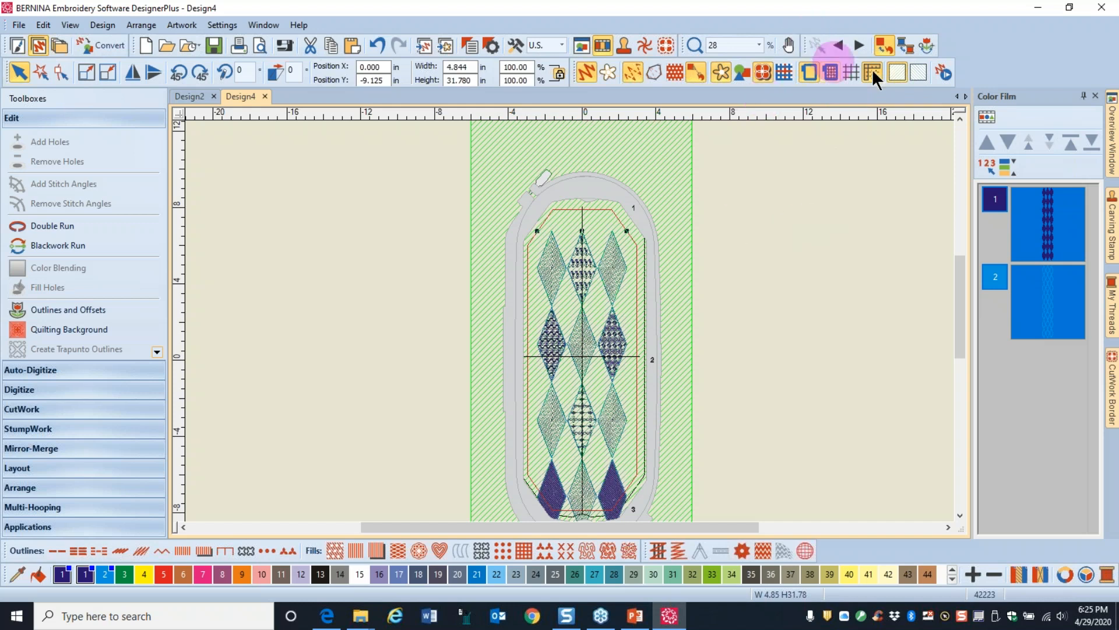
# Step: Display the grid and choose the Cross2 pattern for a basting stitch marker
pyautogui.click(850, 72)
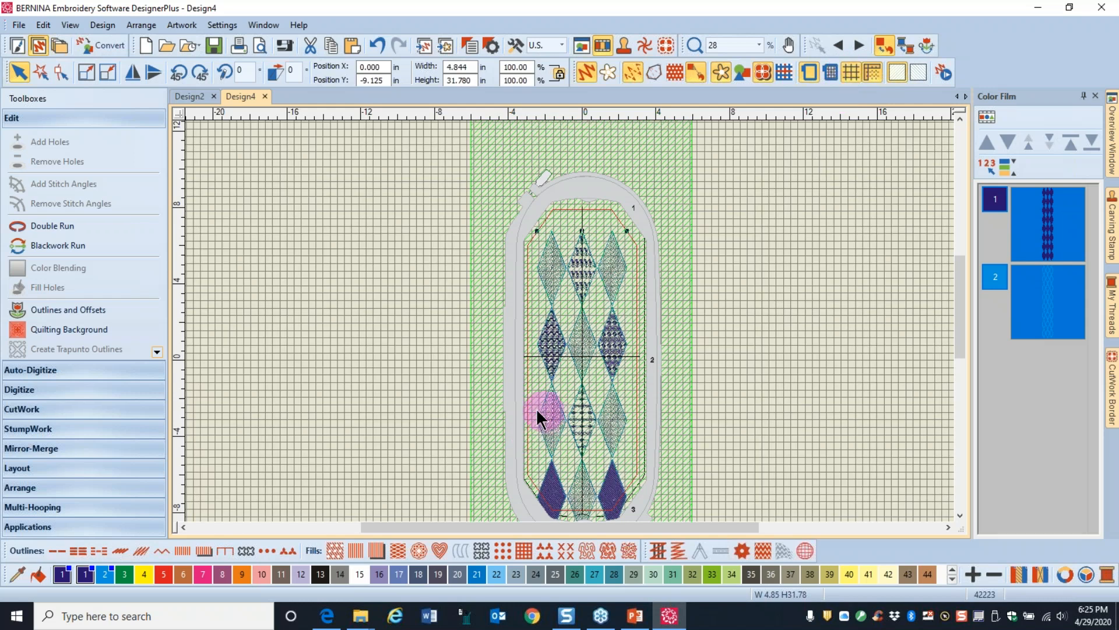
pyautogui.scroll(2, 570, 320)
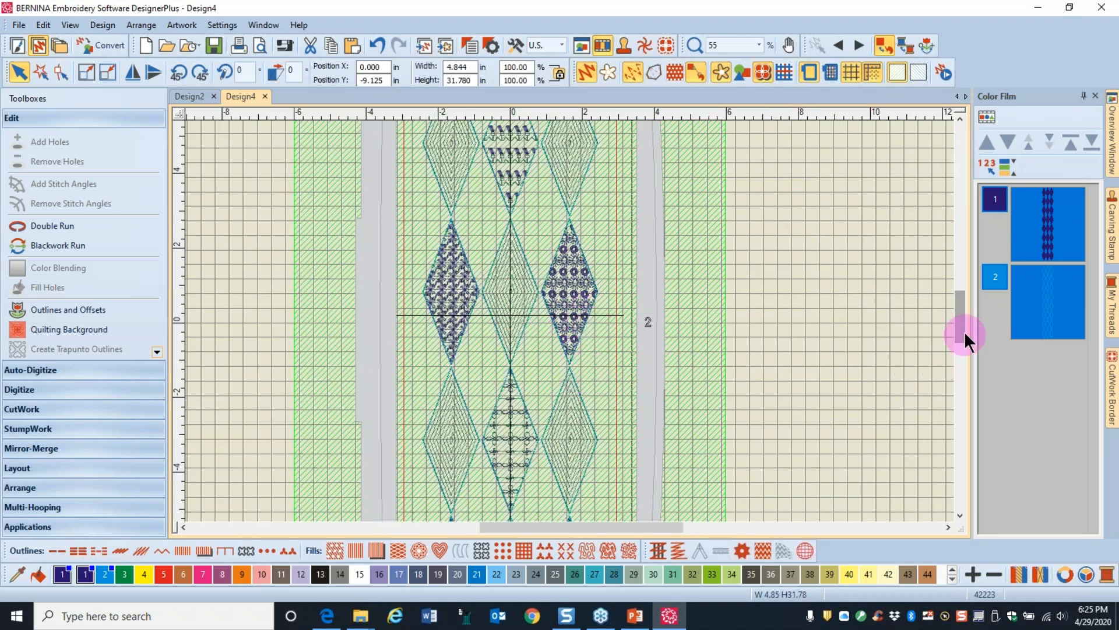
pyautogui.moveTo(961, 337)
pyautogui.mouseDown()
pyautogui.moveTo(949, 320)
pyautogui.moveTo(957, 339)
pyautogui.mouseUp()
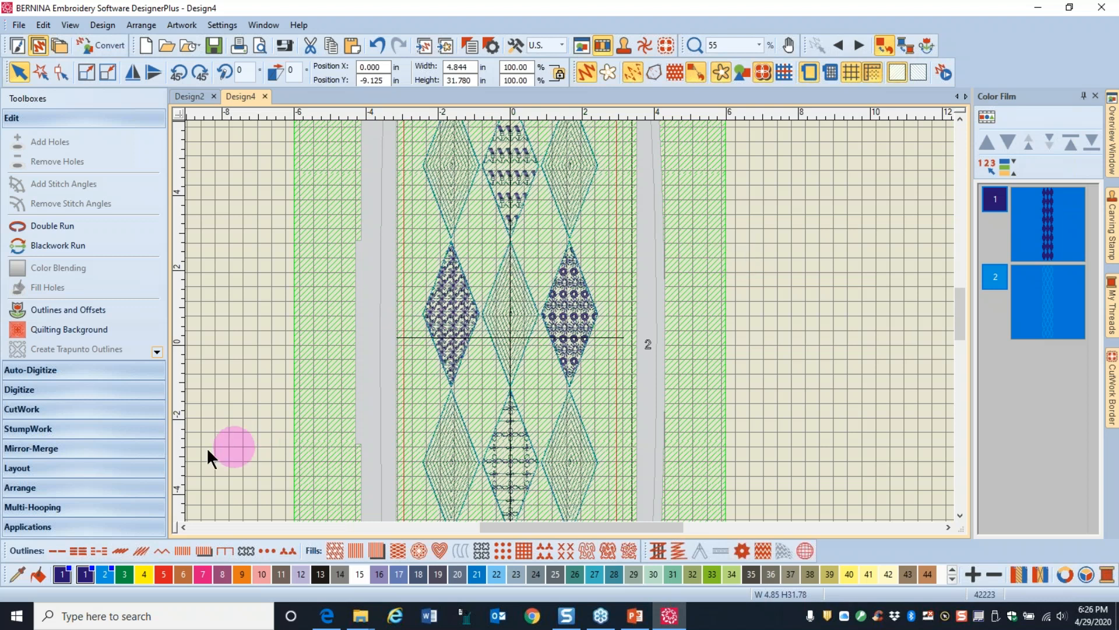
pyautogui.click(60, 389)
pyautogui.click(157, 391)
pyautogui.scroll(-2, 157, 392)
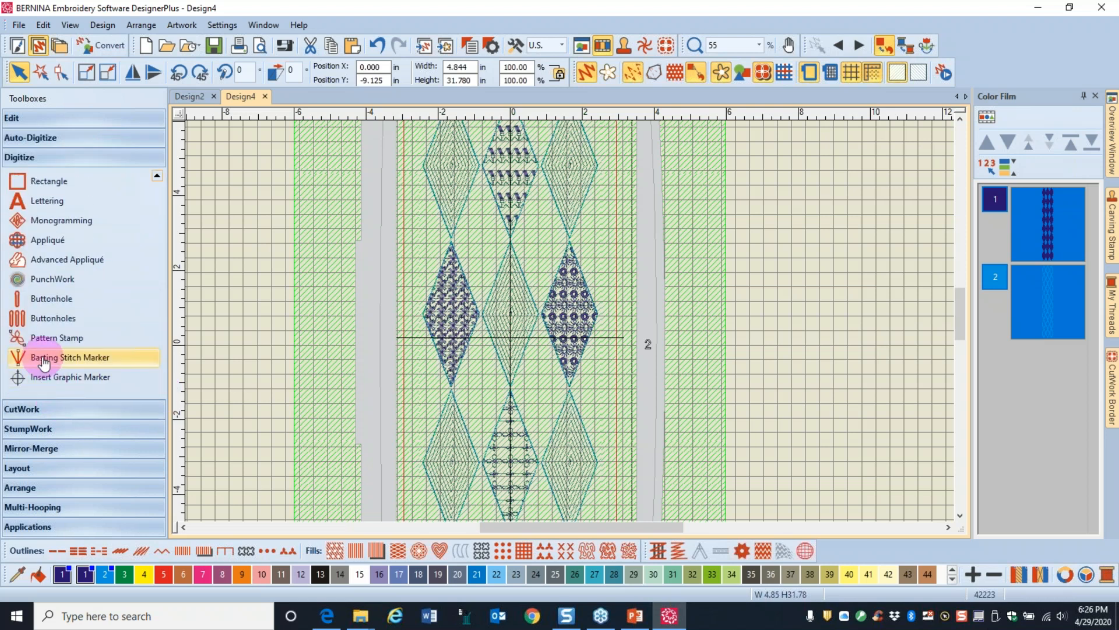
pyautogui.click(80, 361)
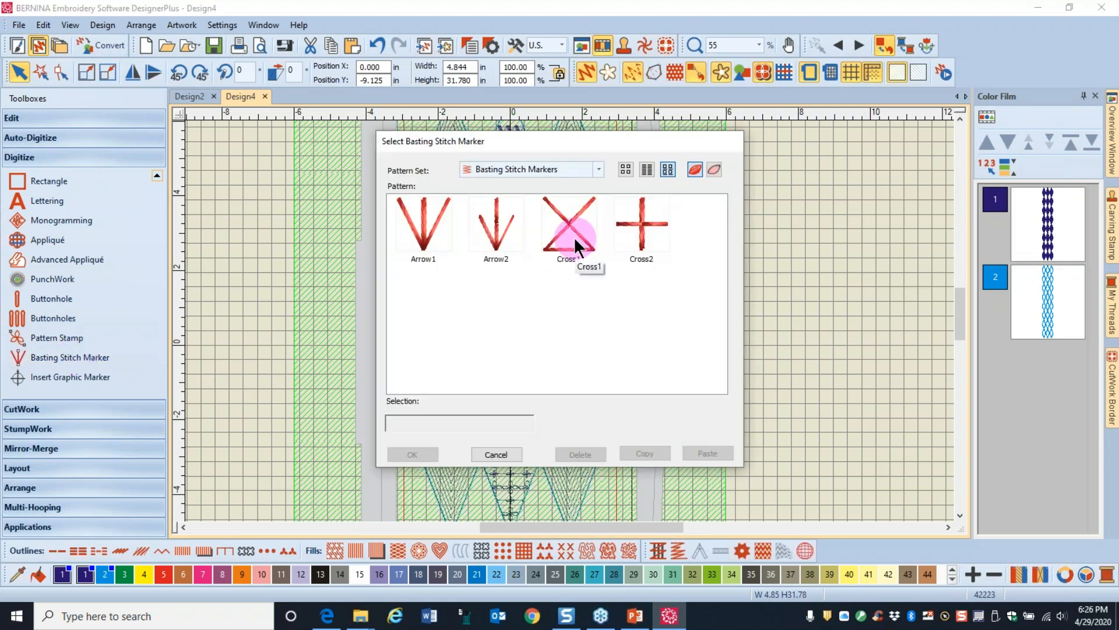
pyautogui.click(640, 227)
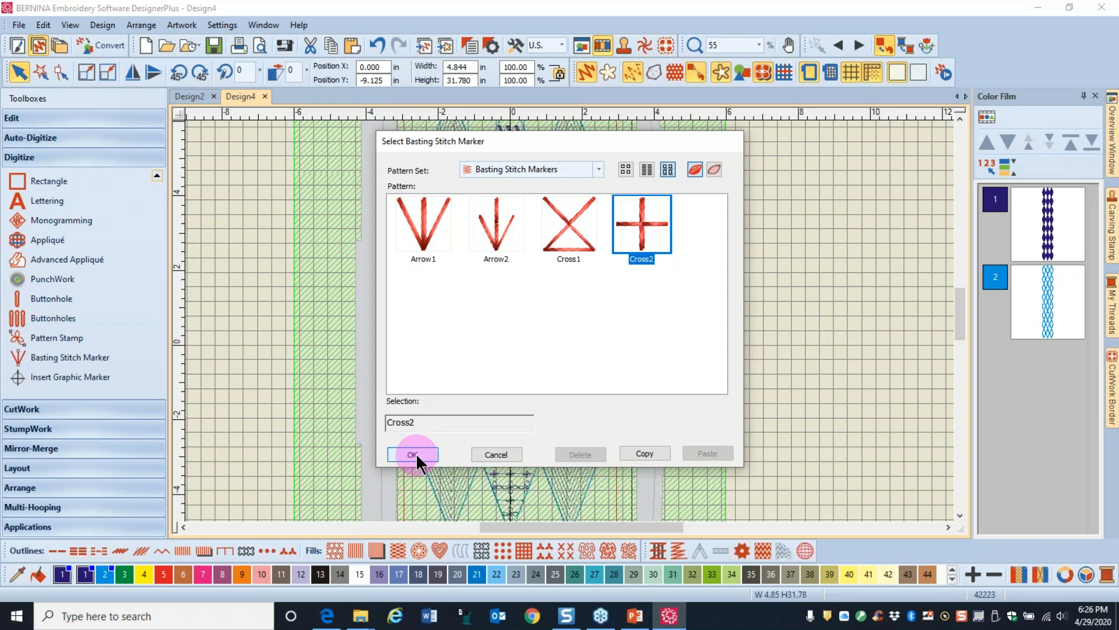
pyautogui.click(413, 454)
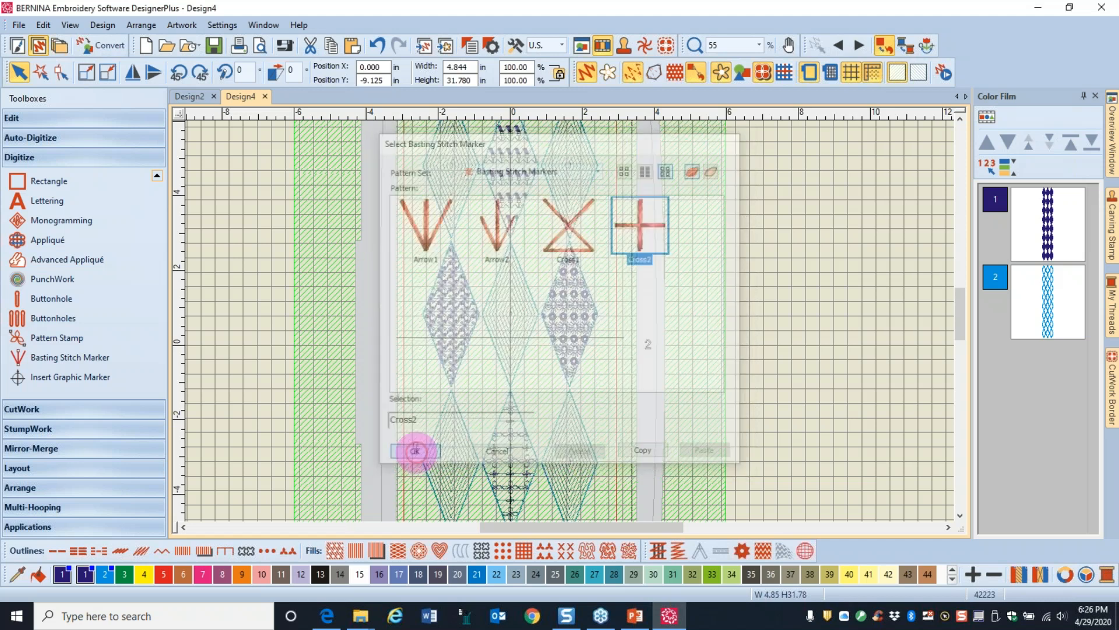
# Step: Place a Cross2 marker on each side of the column, level with the upper tips of the fourth diamond row
pyautogui.scroll(2, 252, 184)
pyautogui.scroll(-3, 569, 319)
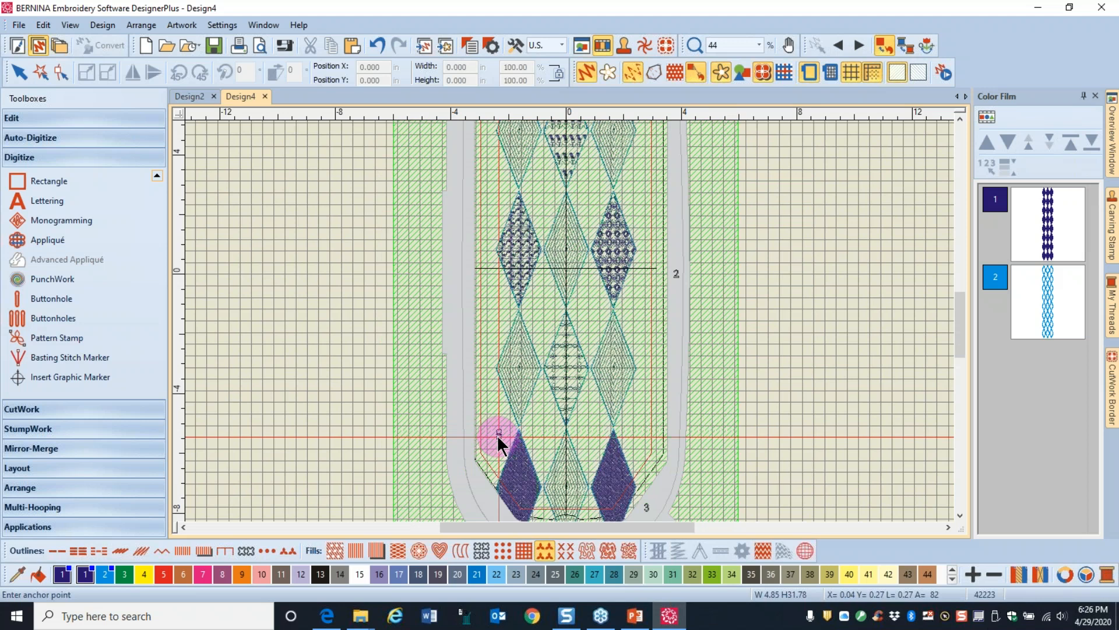
pyautogui.scroll(2, 569, 320)
pyautogui.scroll(1, 575, 318)
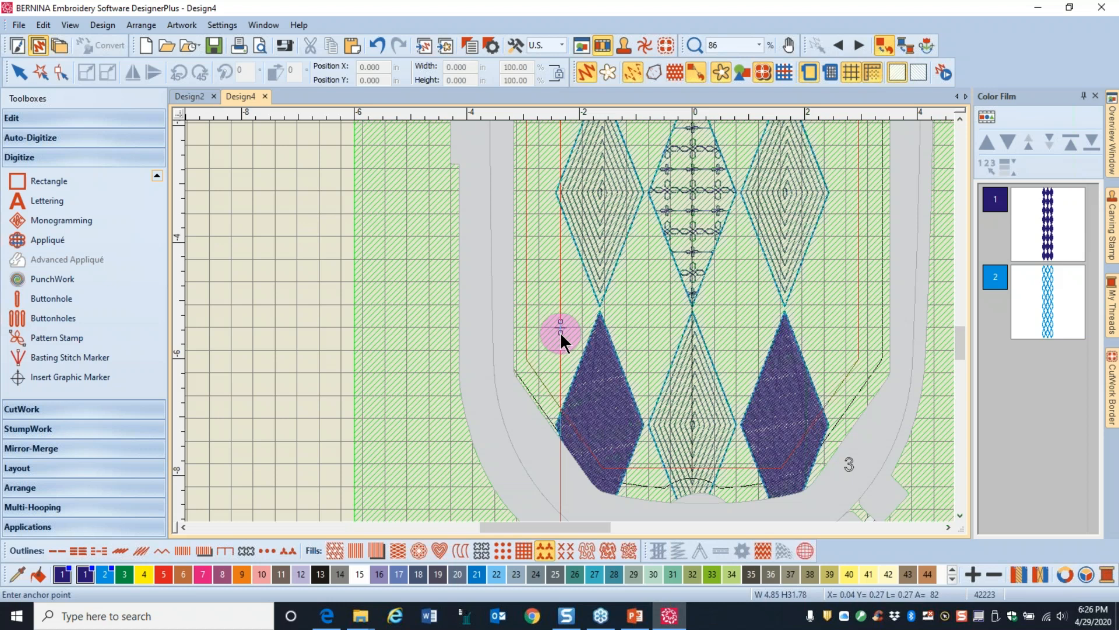
pyautogui.click(560, 321)
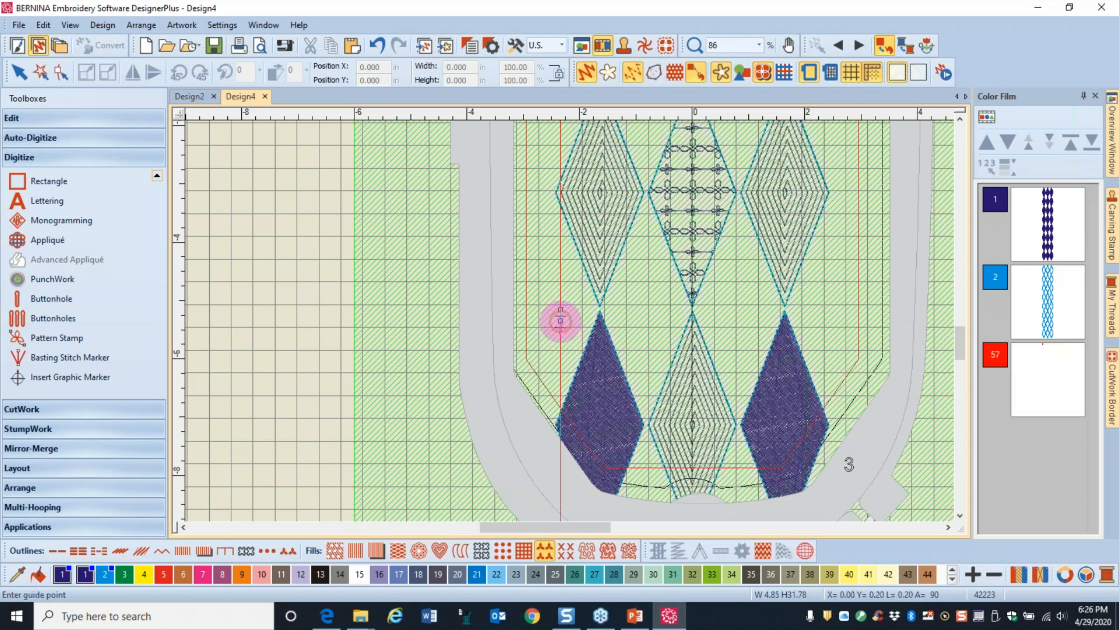
pyautogui.click(570, 391)
pyautogui.click(824, 330)
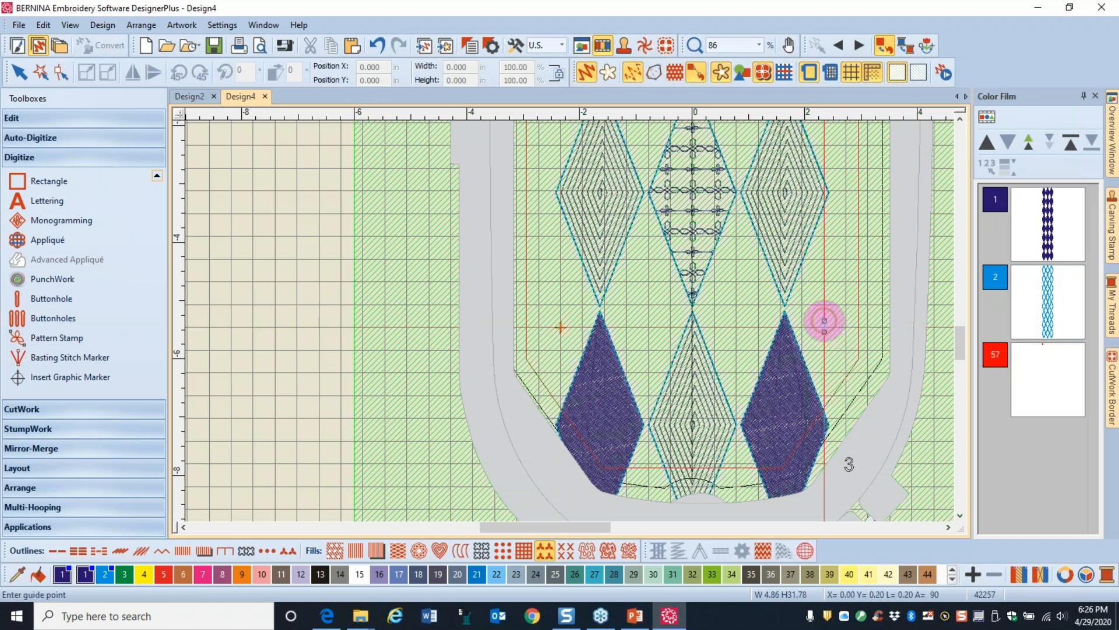
pyautogui.click(824, 320)
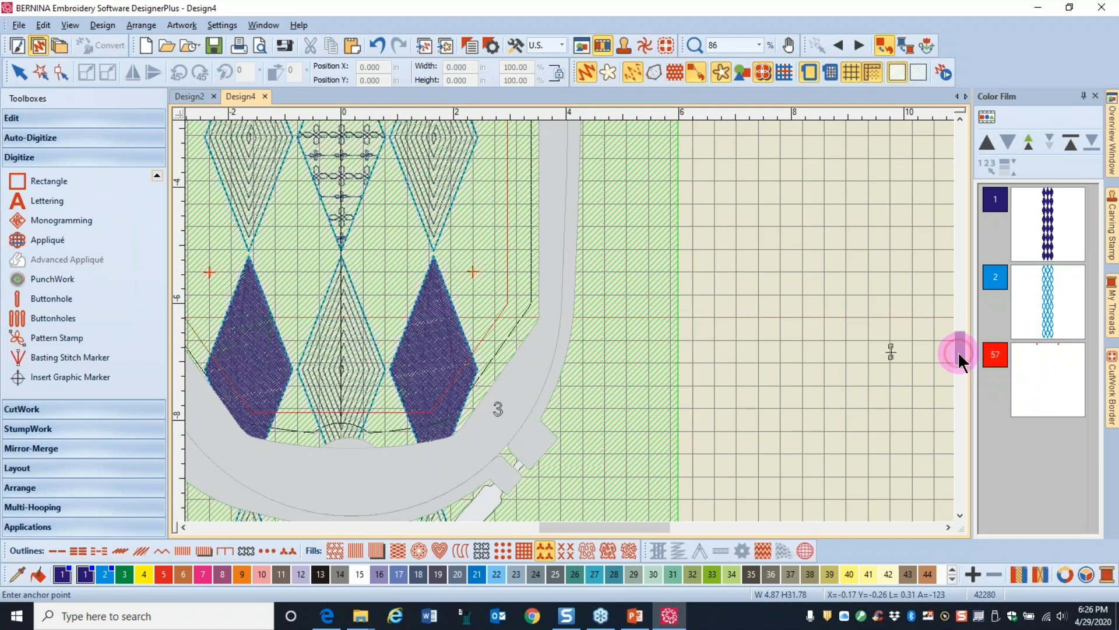
# Step: Place a second pair of Cross2 markers on both sides of the column, at the upper tips of the seventh diamond row
pyautogui.moveTo(960, 353); pyautogui.dragTo(968, 425)
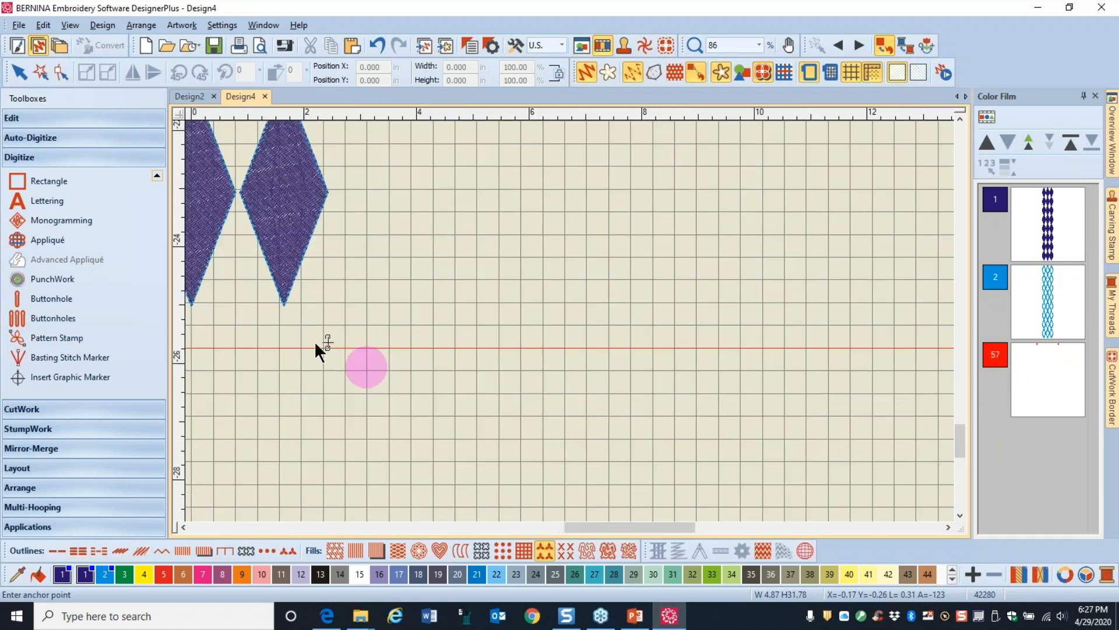
pyautogui.scroll(2, 239, 156)
pyautogui.scroll(2, 569, 319)
pyautogui.scroll(-2, 586, 301)
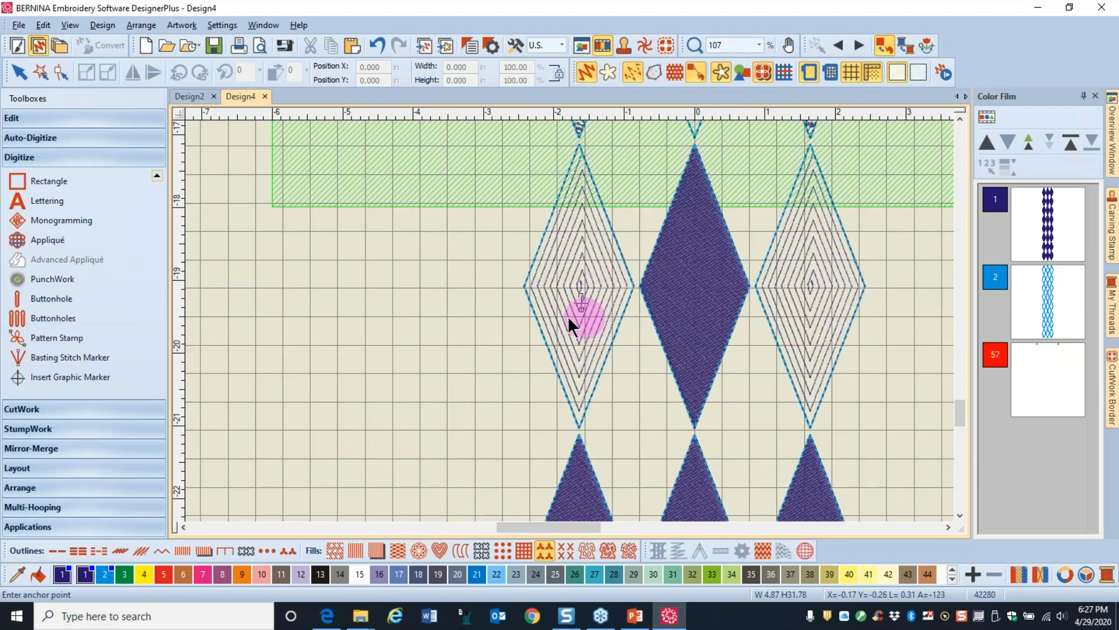
pyautogui.scroll(-2, 568, 316)
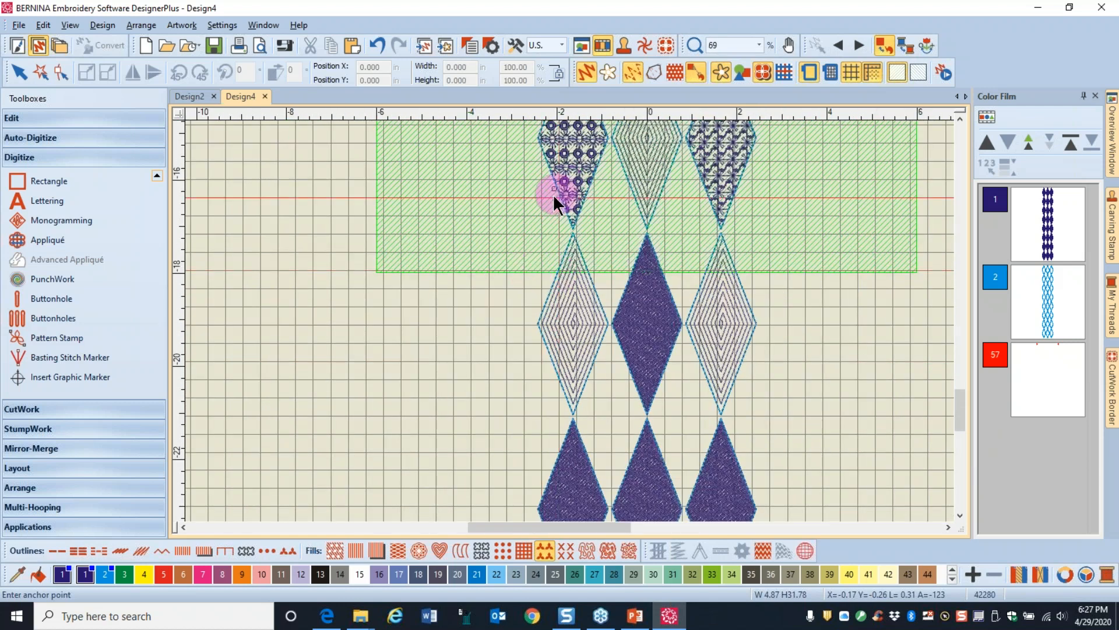
pyautogui.click(541, 234)
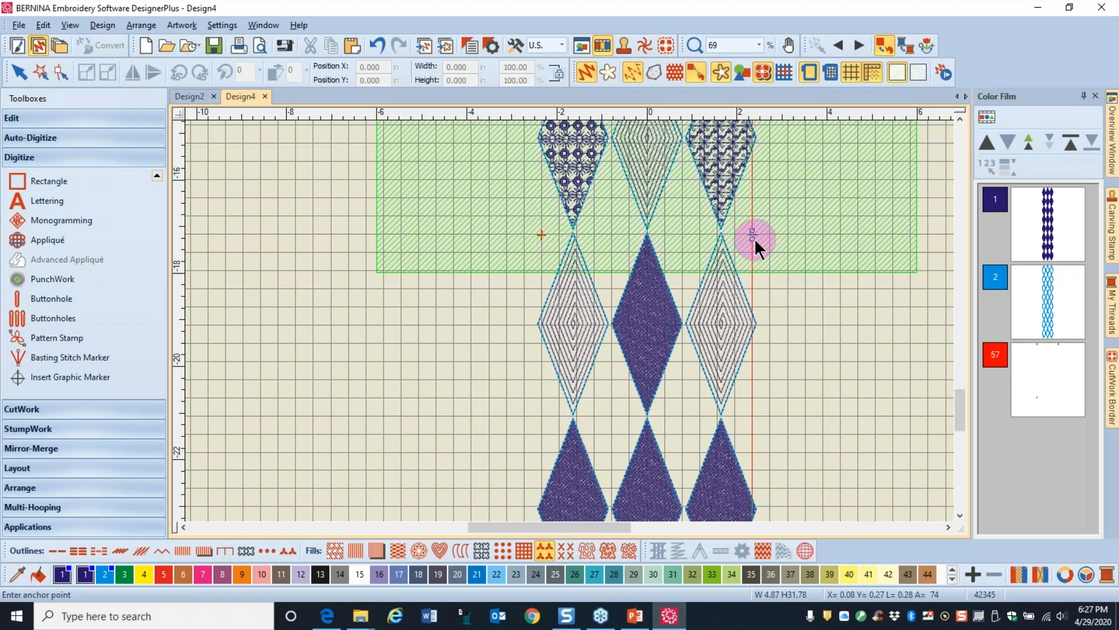
pyautogui.click(752, 233)
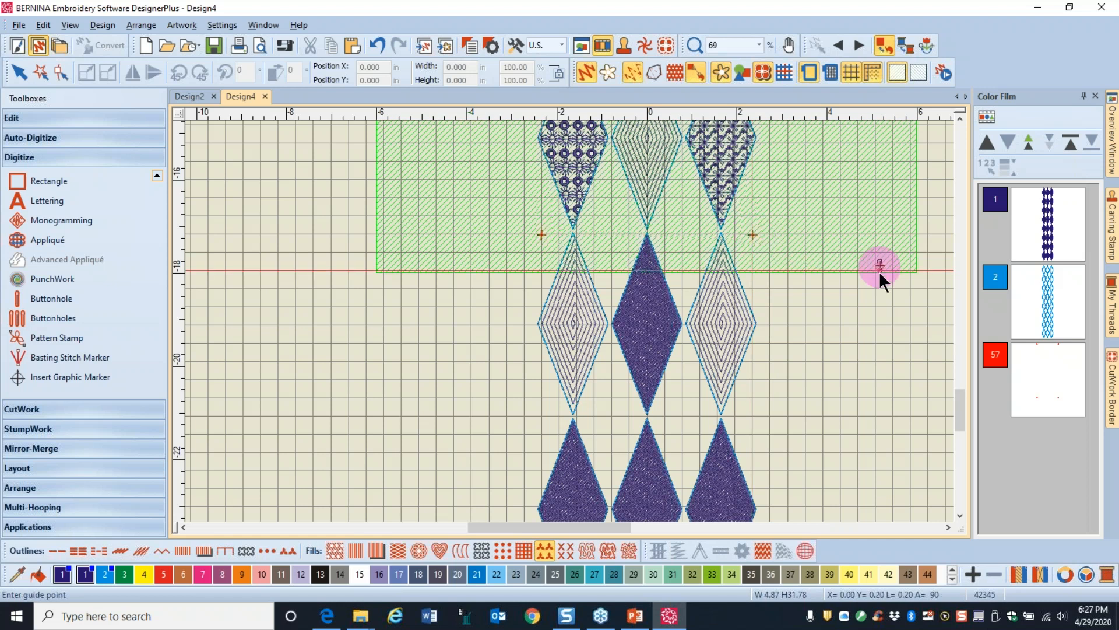
pyautogui.scroll(-3, 572, 315)
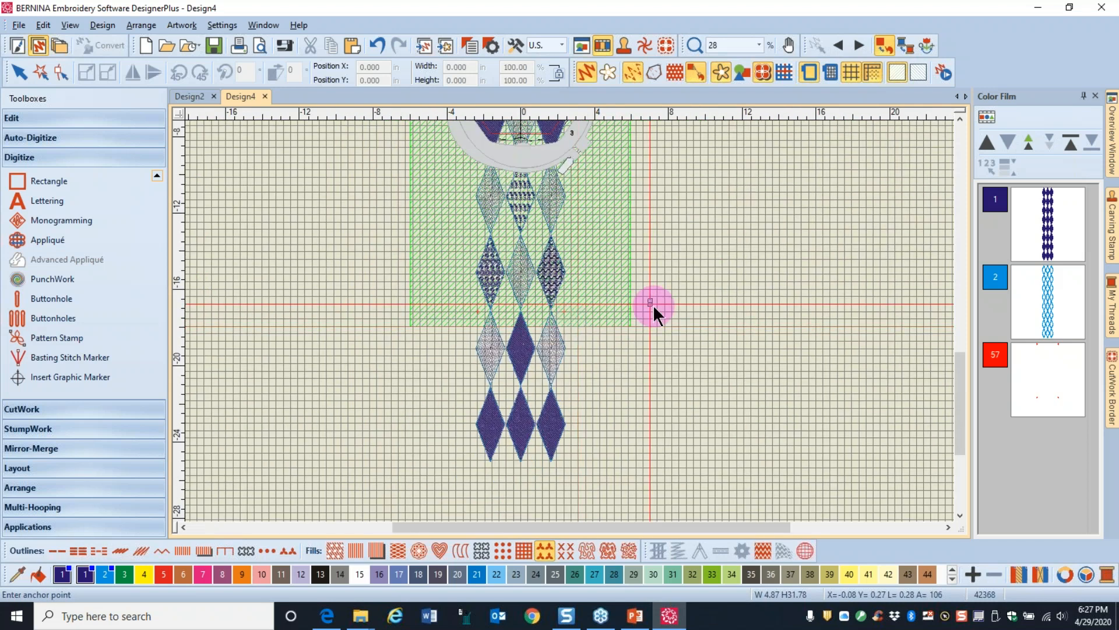
pyautogui.rightClick(653, 304)
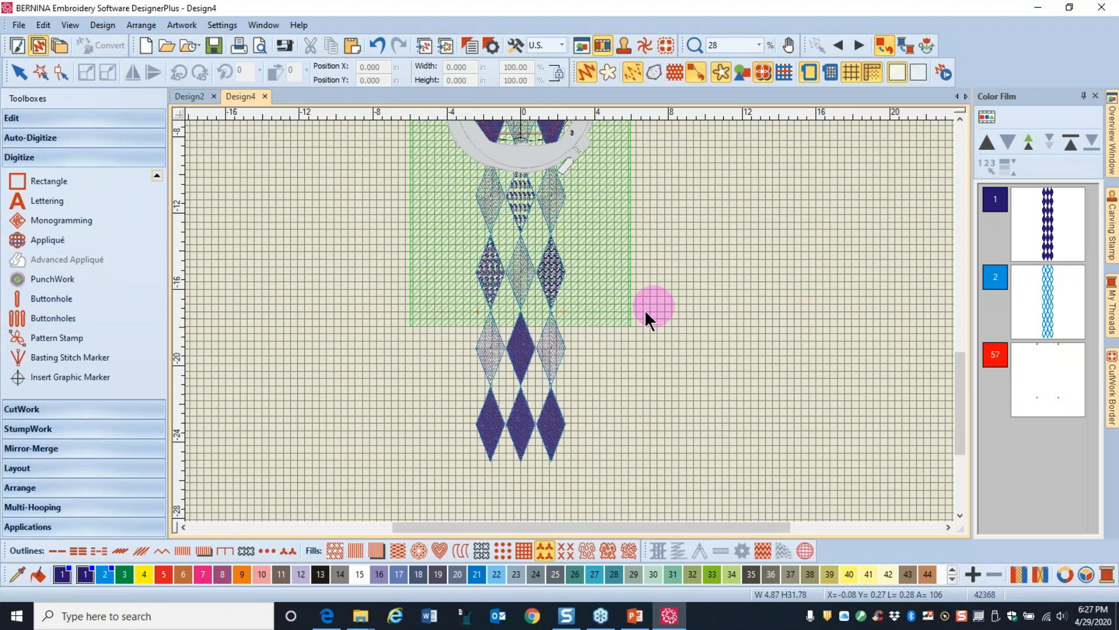
# Step: Hide the grid and the hoop so the four basting markers can be seen beside the diamonds
pyautogui.scroll(-3, 527, 163)
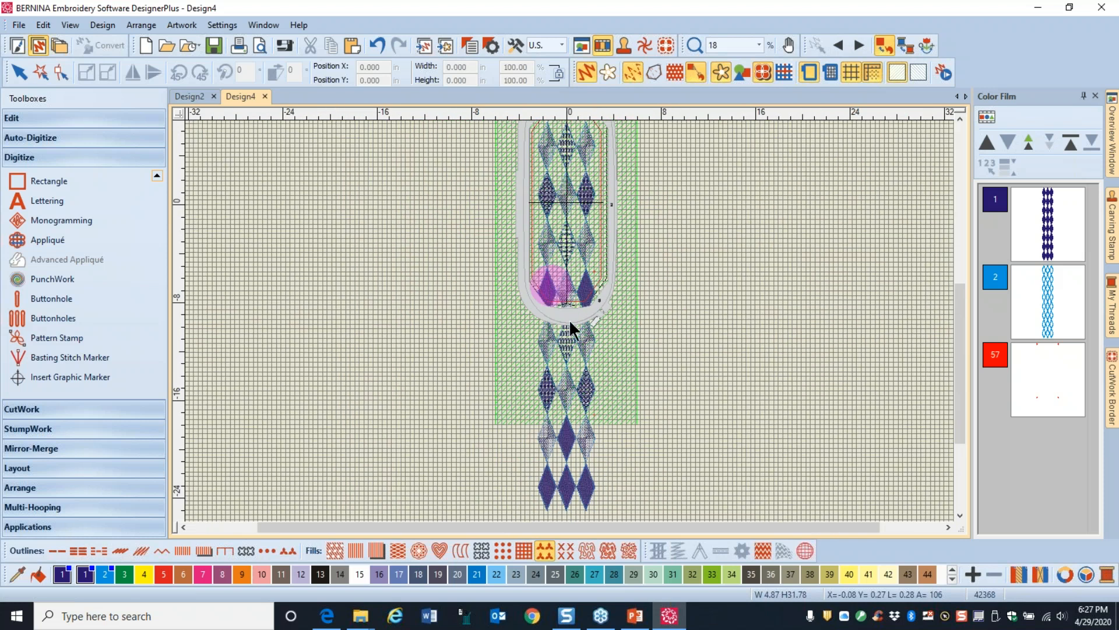
pyautogui.click(850, 72)
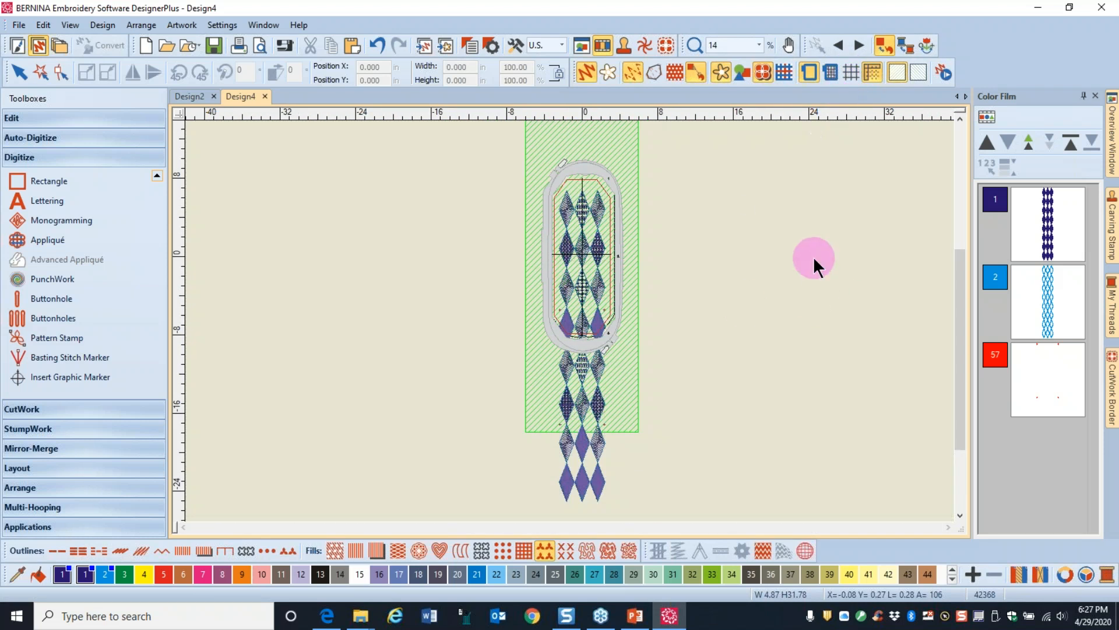
pyautogui.click(808, 72)
pyautogui.scroll(1, 561, 314)
pyautogui.scroll(1, 566, 317)
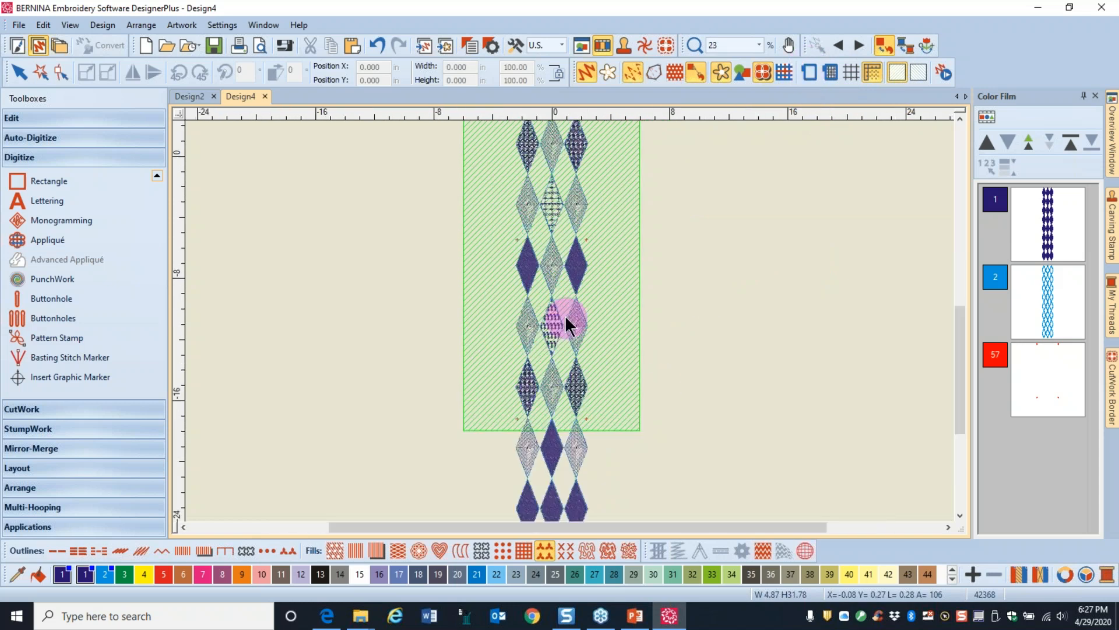
# Step: Select the two basting markers along the column's left side and align their centers vertically
pyautogui.click(499, 229)
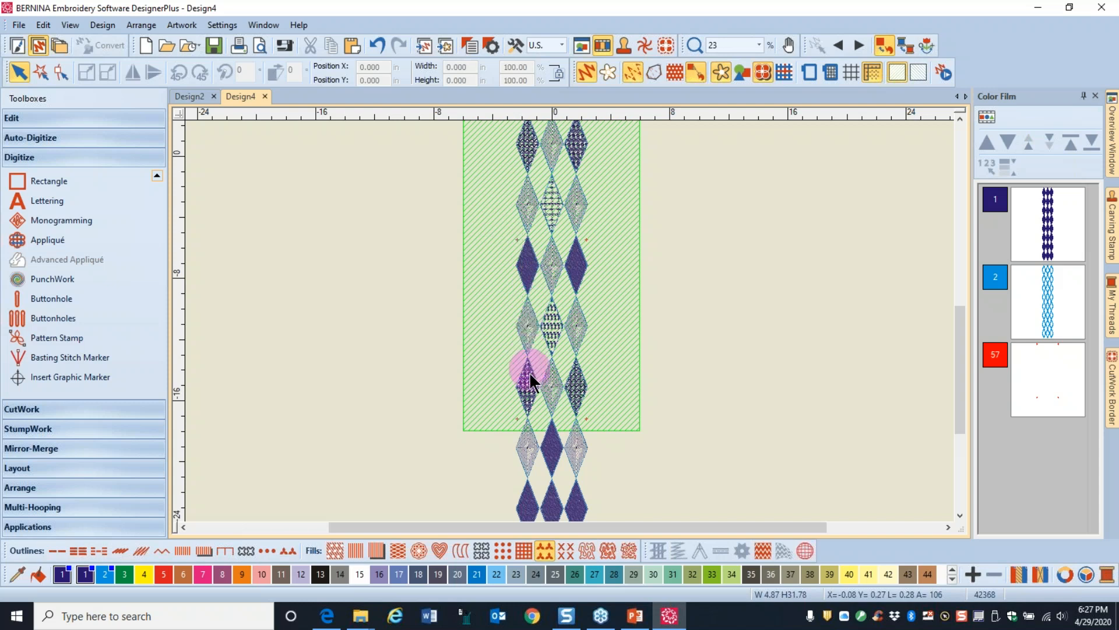
pyautogui.moveTo(526, 418); pyautogui.dragTo(531, 429)
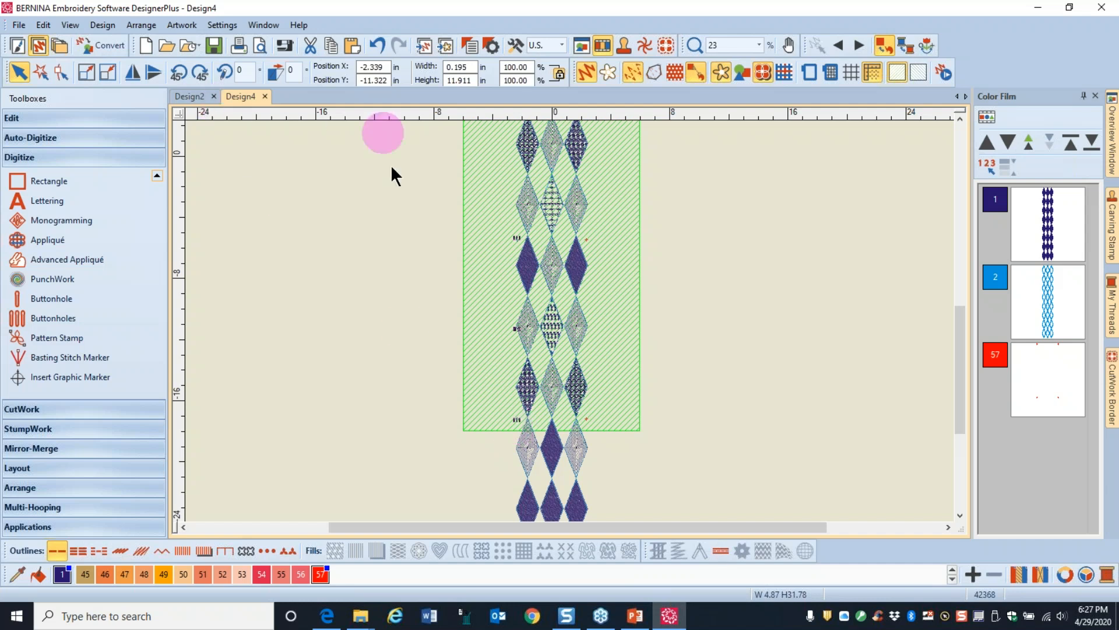
pyautogui.click(40, 498)
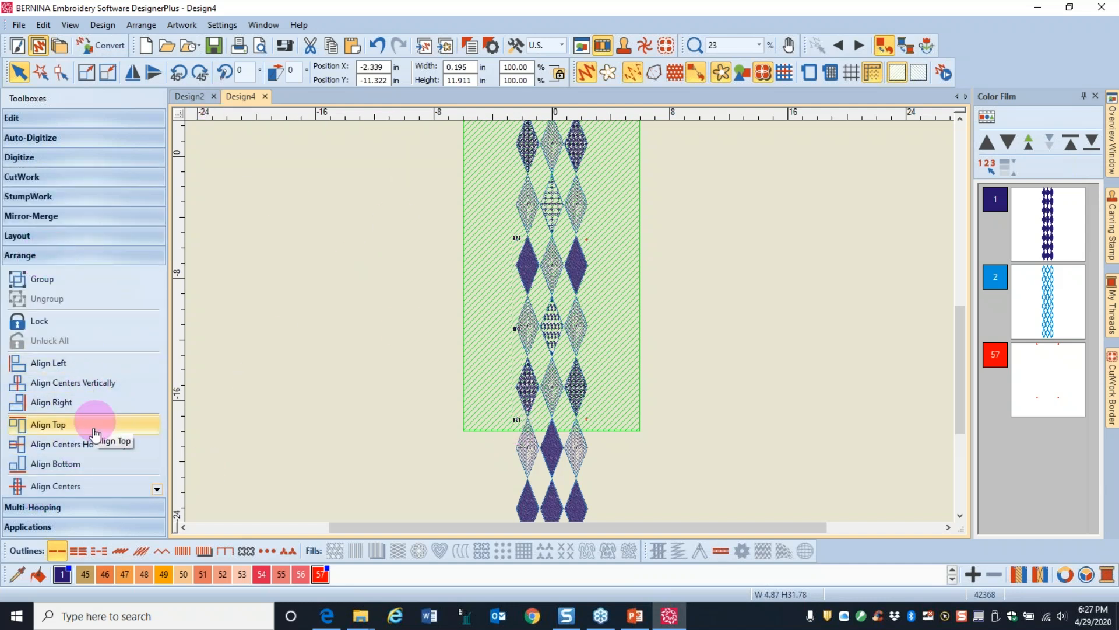
pyautogui.click(70, 393)
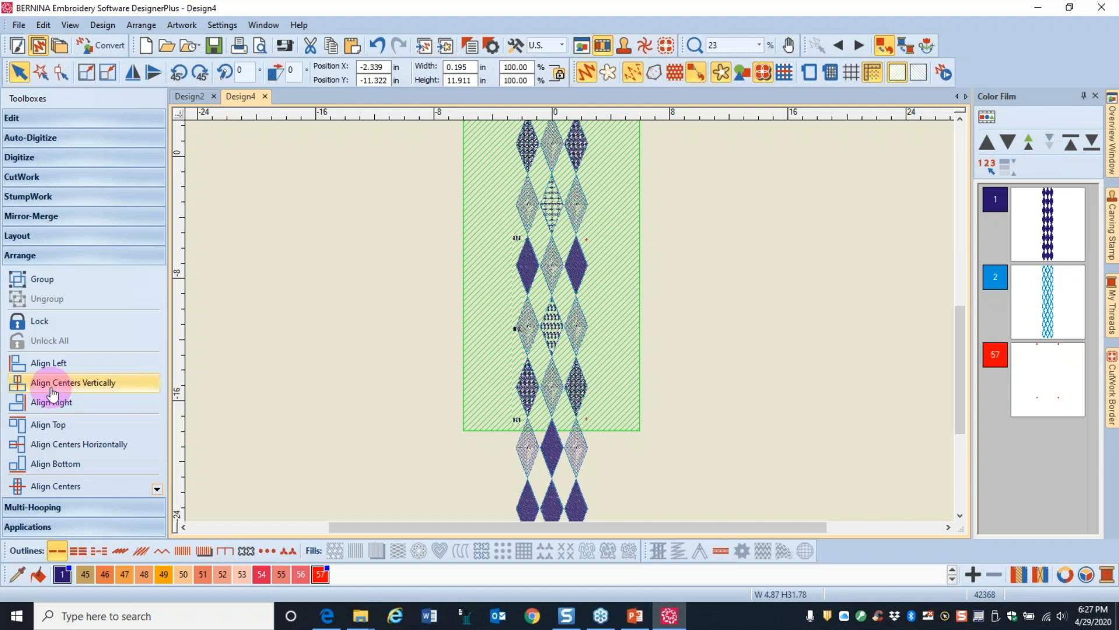
# Step: Select the pair of basting markers beside the fourth diamond row and align their centers horizontally
pyautogui.scroll(2, 447, 292)
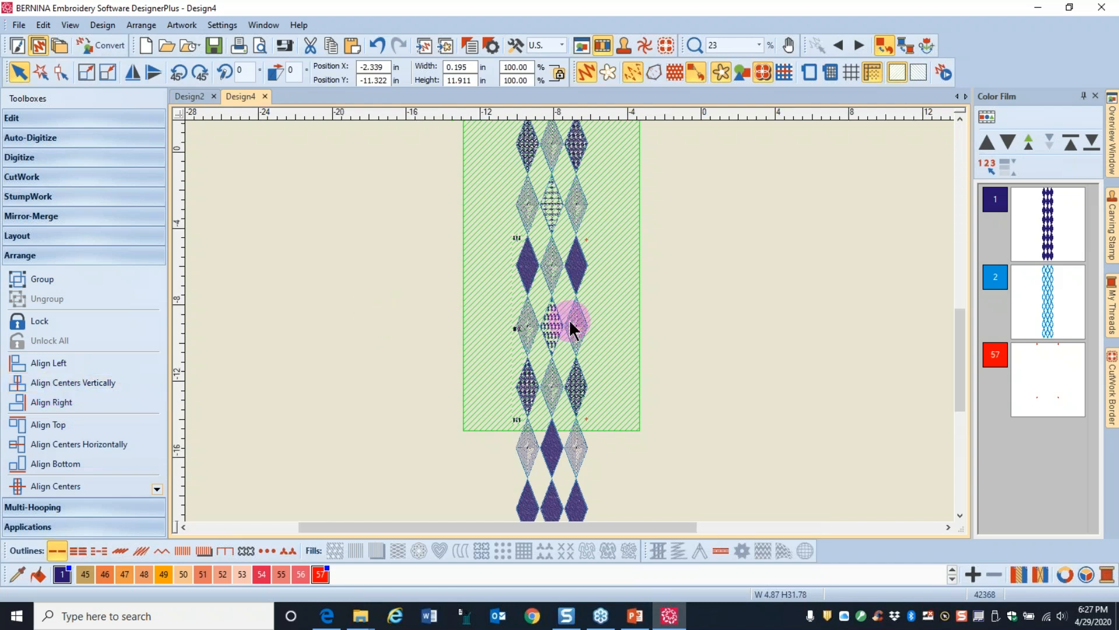
pyautogui.scroll(1, 833, 255)
pyautogui.scroll(2, 569, 319)
pyautogui.moveTo(290, 255); pyautogui.dragTo(592, 341)
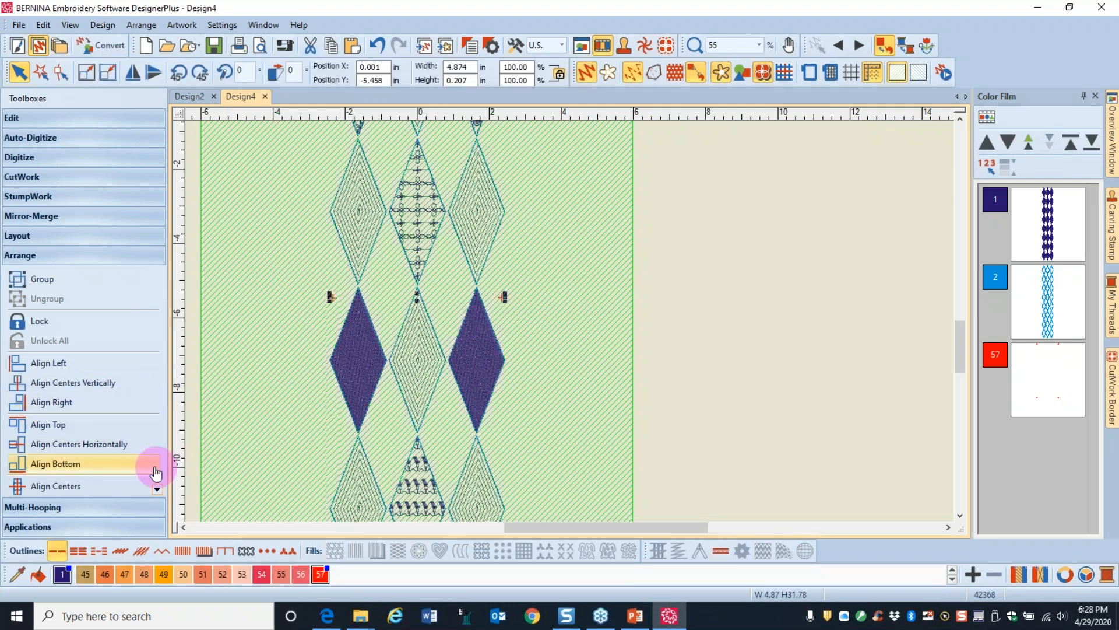
pyautogui.click(78, 445)
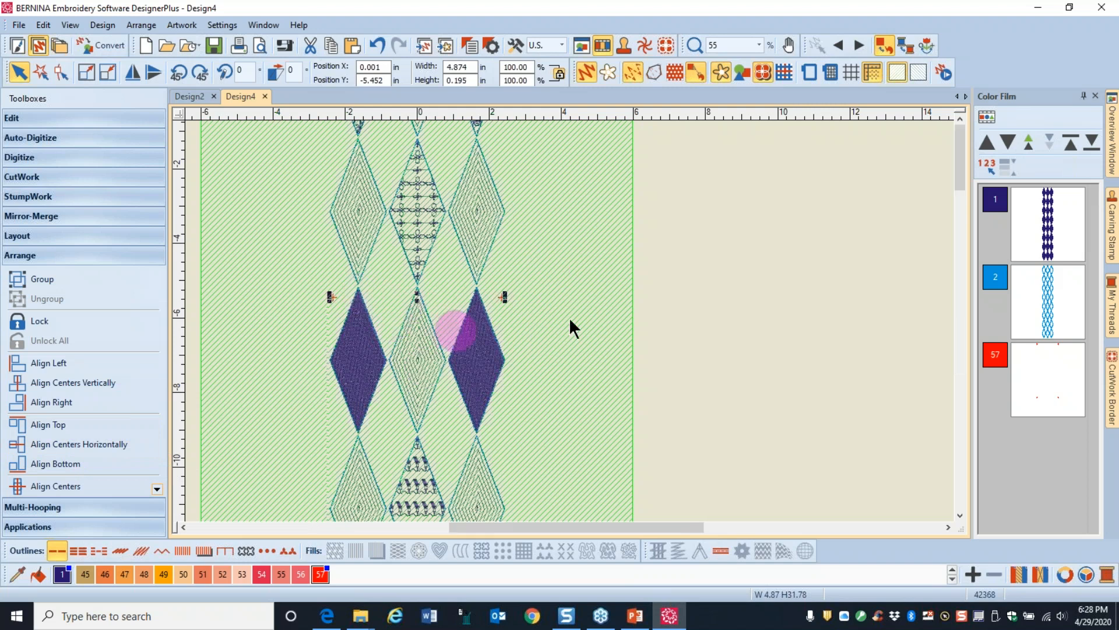
# Step: Duplicate all four basting markers in place by copying and pasting them, and recolor the copies to thread color 3
pyautogui.scroll(-3, 569, 318)
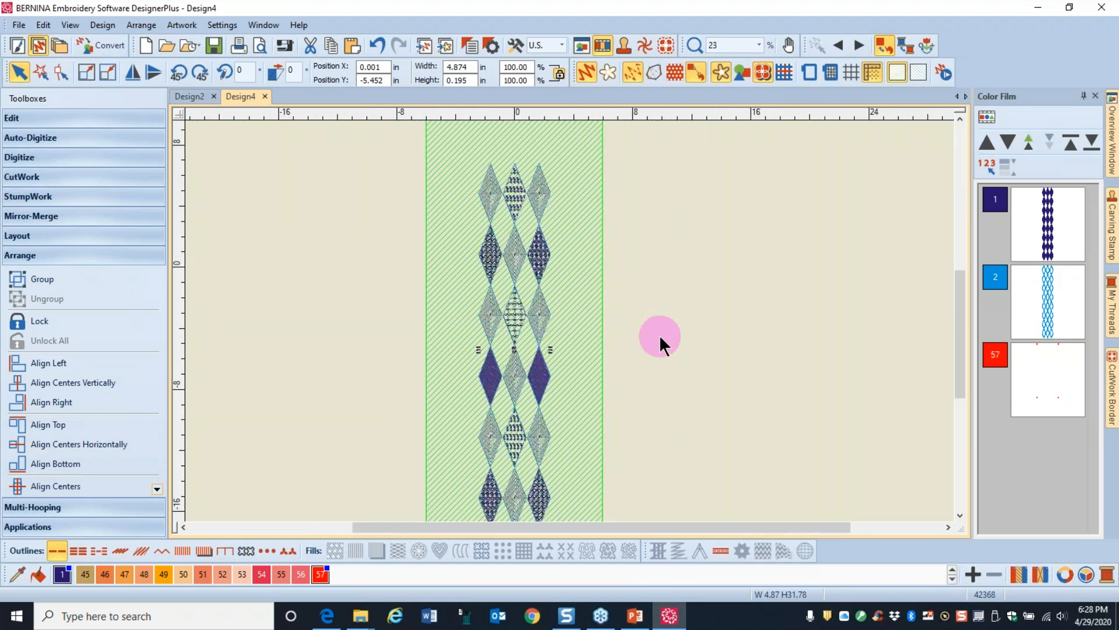
pyautogui.click(593, 372)
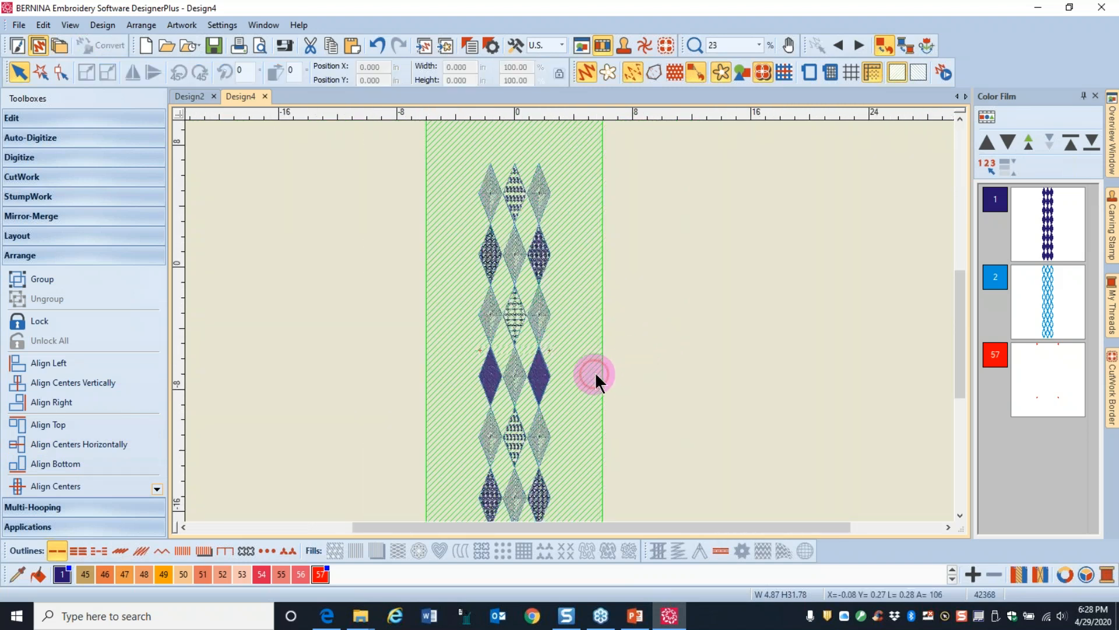
pyautogui.click(1042, 387)
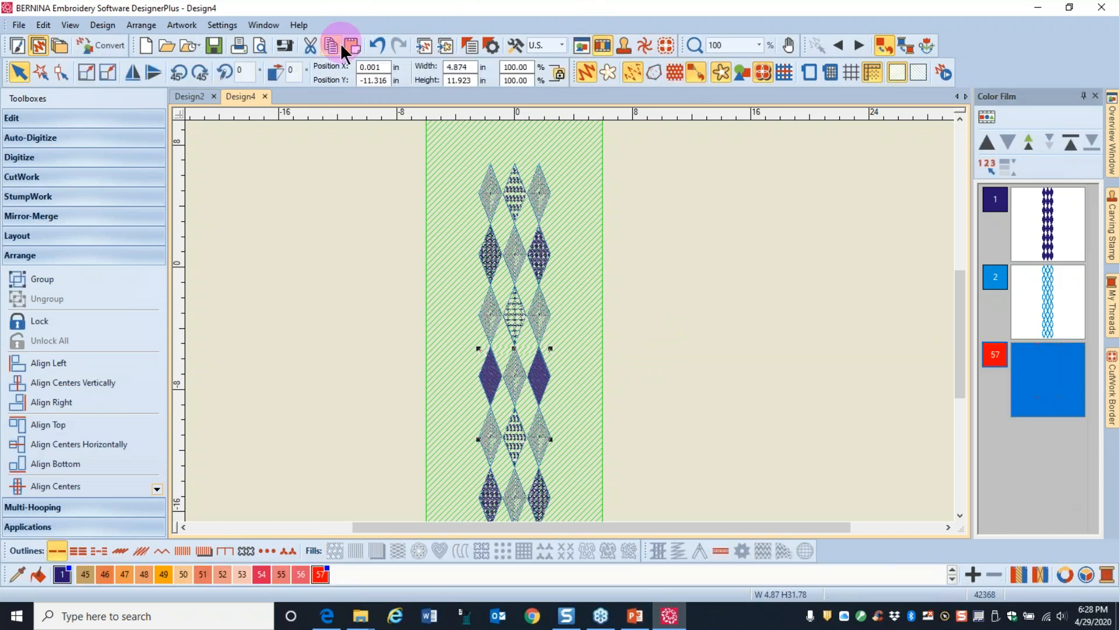
pyautogui.click(327, 45)
pyautogui.click(350, 45)
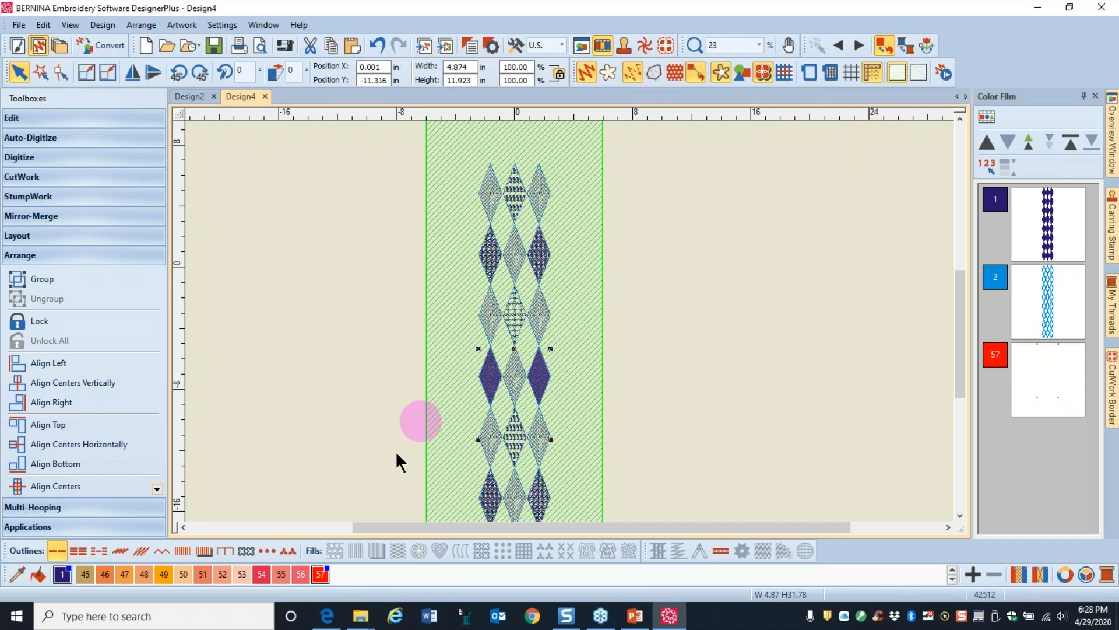
pyautogui.click(952, 571)
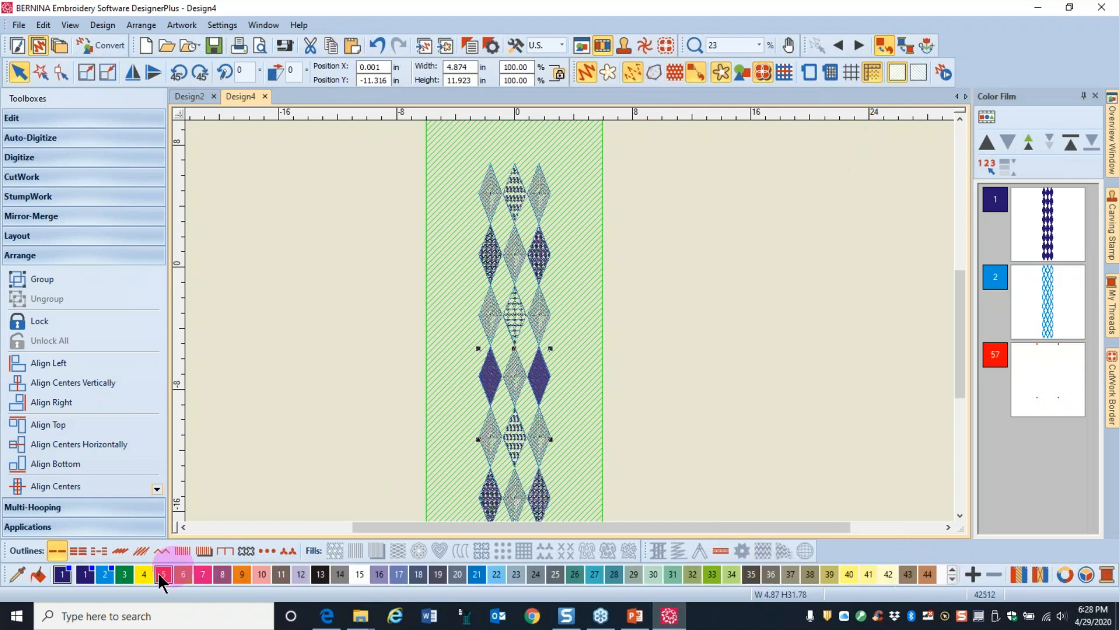
pyautogui.click(124, 574)
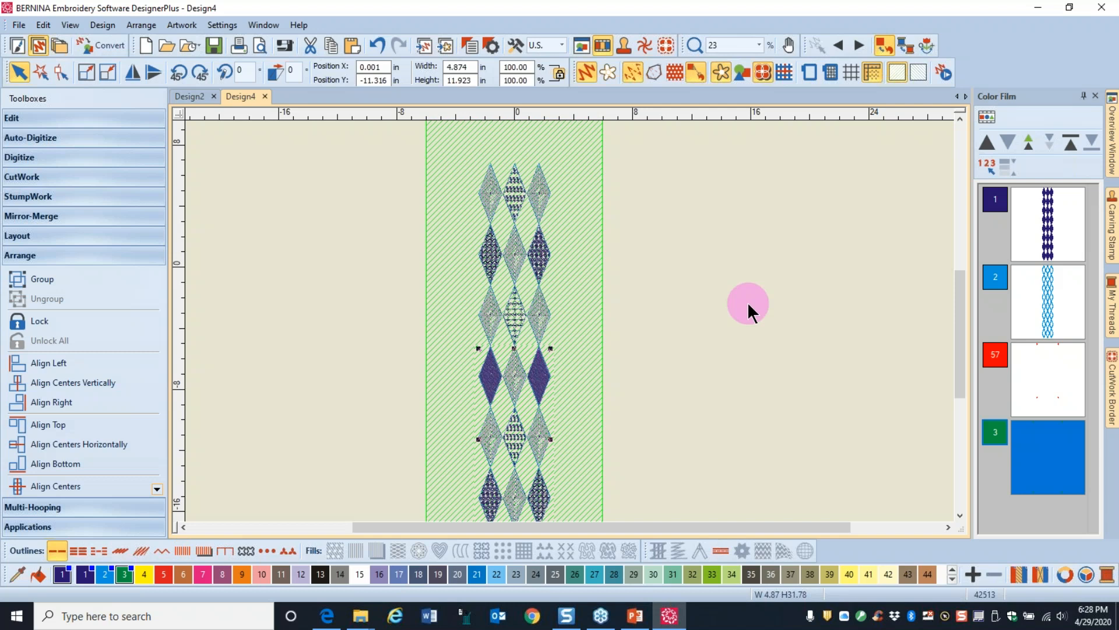
# Step: Copy the top three diamond rows with the upper pairs of basting markers and paste them into a new design
pyautogui.scroll(-1, 682, 333)
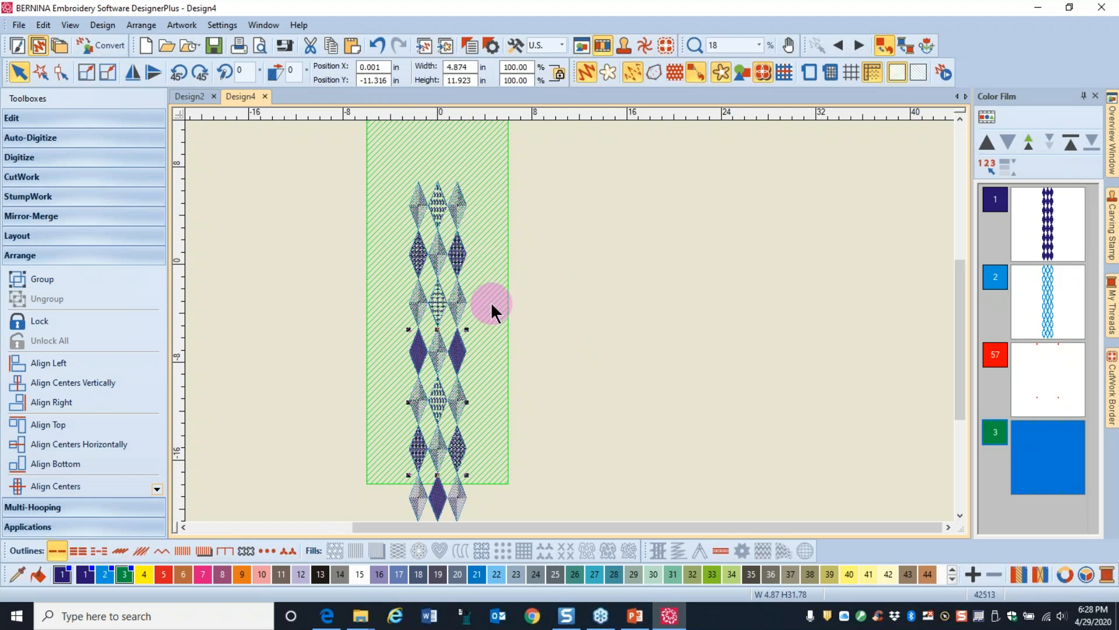
pyautogui.click(378, 163)
pyautogui.moveTo(381, 165); pyautogui.dragTo(502, 347)
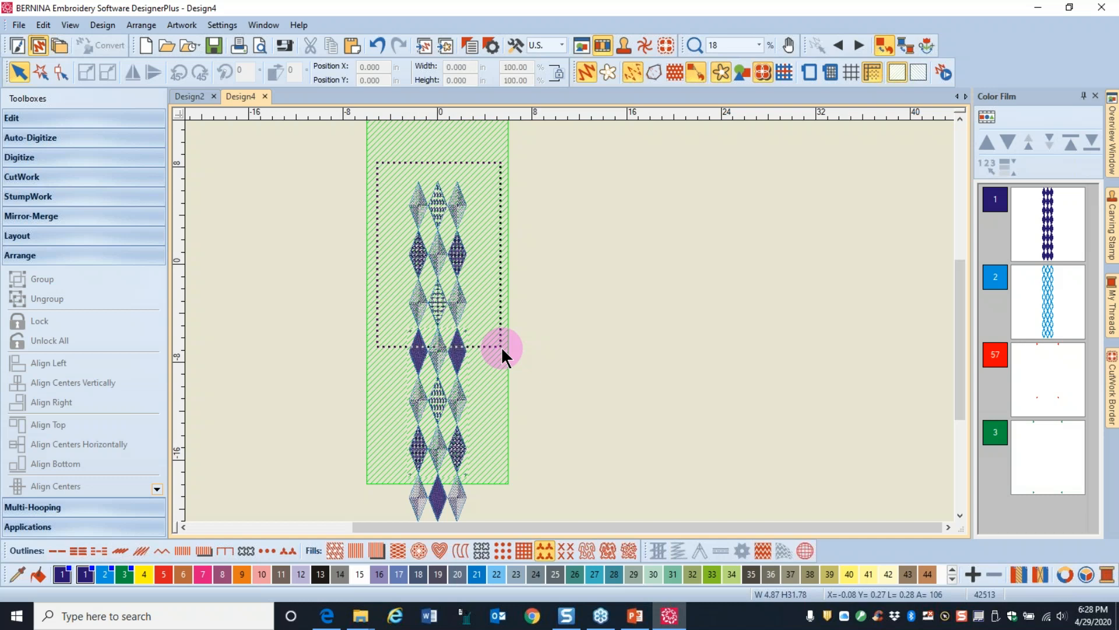
pyautogui.moveTo(502, 346); pyautogui.dragTo(503, 345)
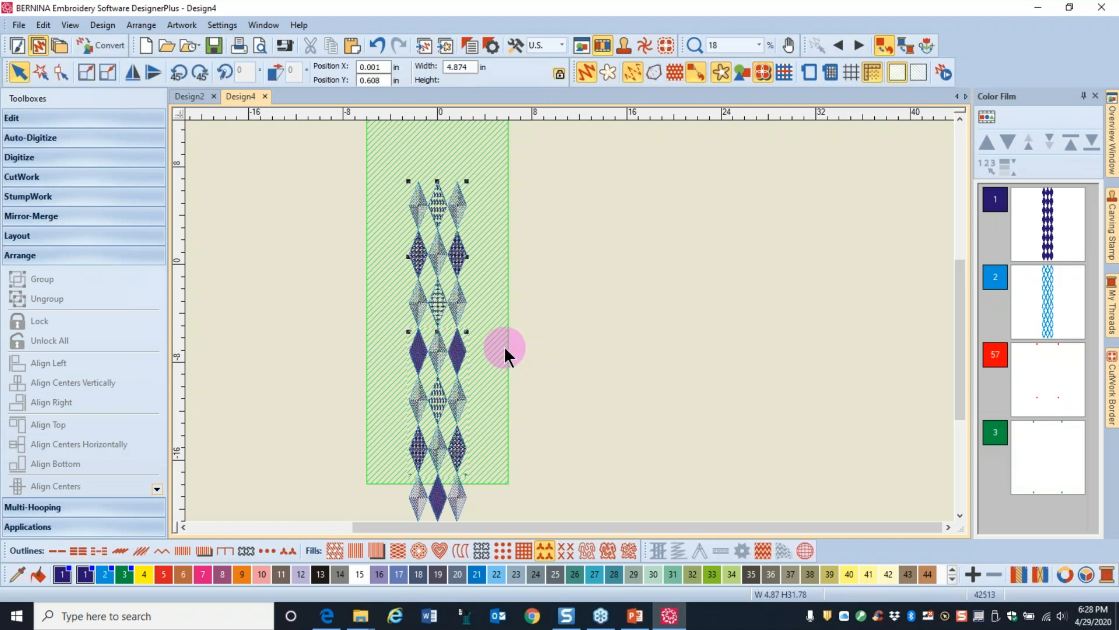
pyautogui.click(330, 51)
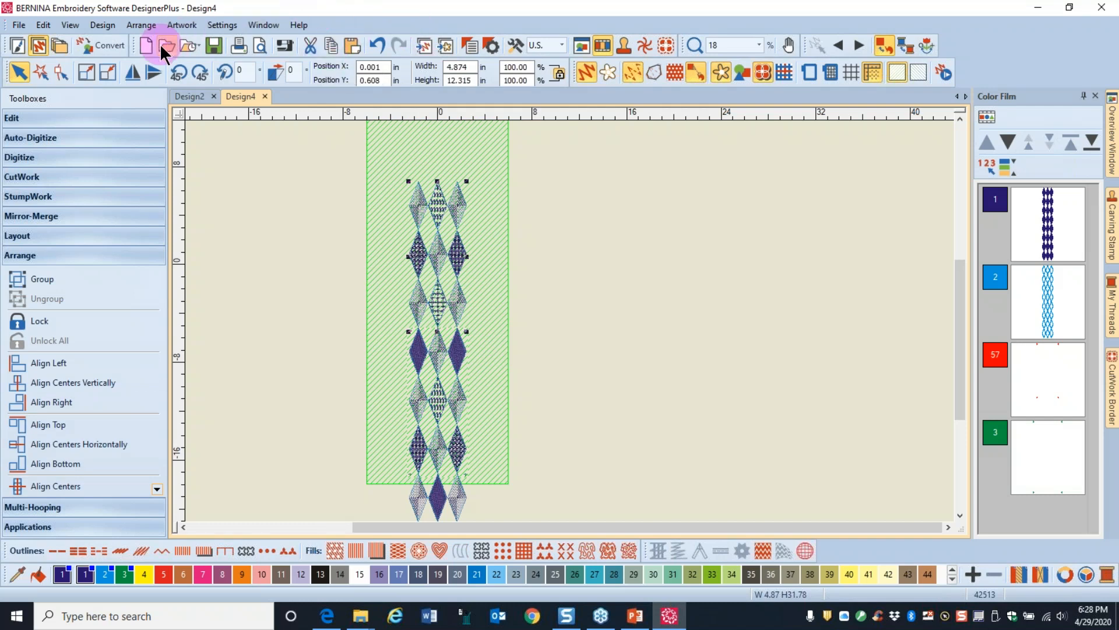
pyautogui.click(144, 45)
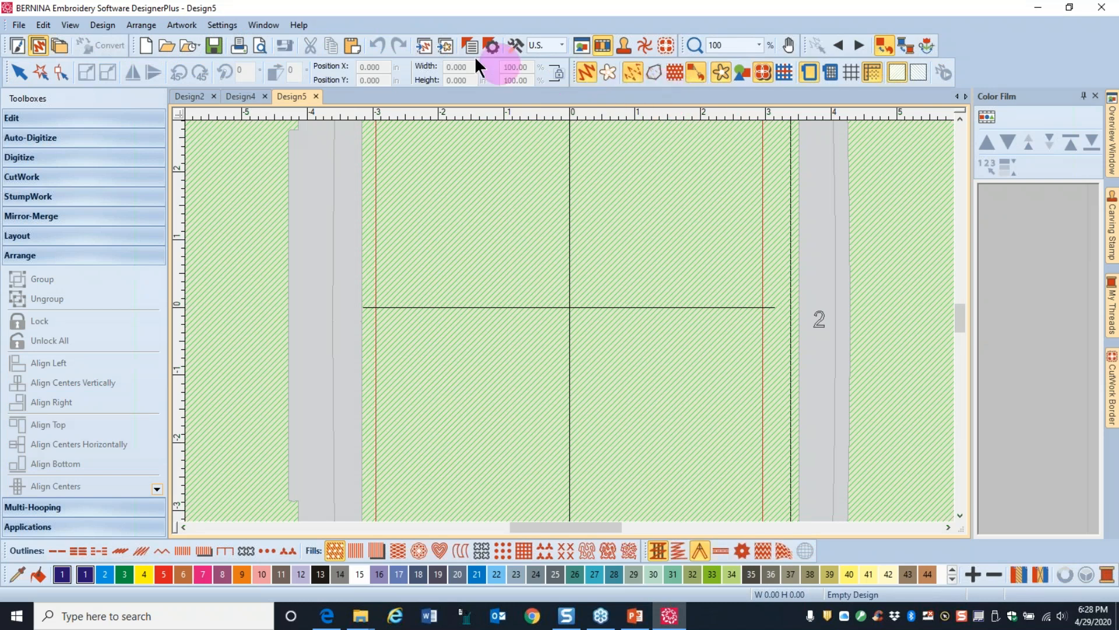
pyautogui.click(352, 45)
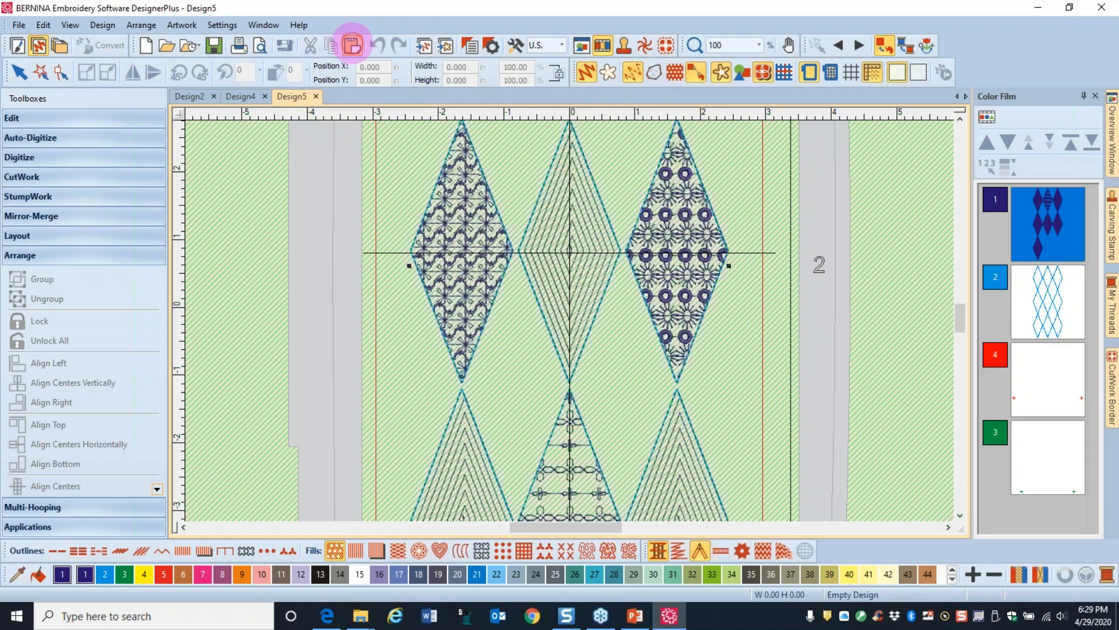
# Step: Delete the duplicate basting markers in color 3 from the new design, keeping the color 4 pair
pyautogui.scroll(-4, 659, 295)
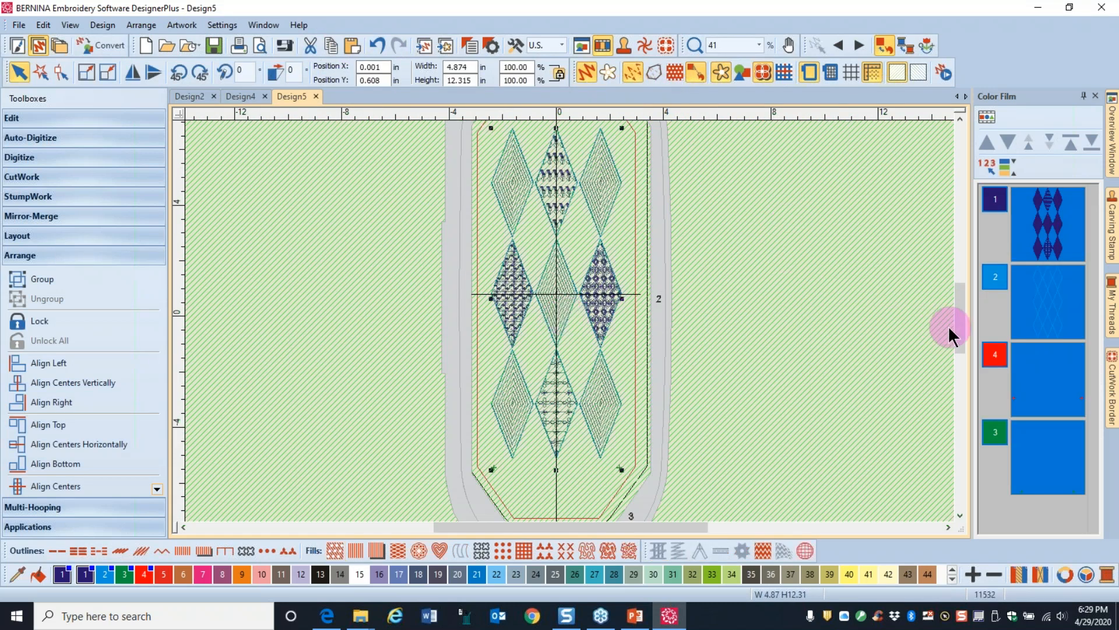
pyautogui.scroll(1, 959, 324)
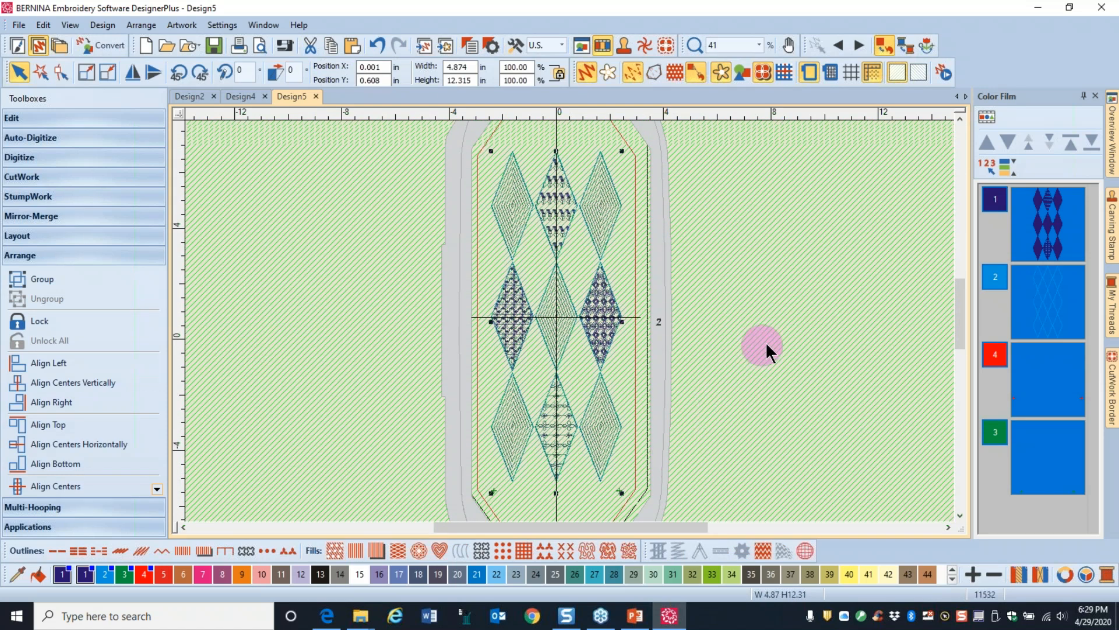
pyautogui.click(746, 193)
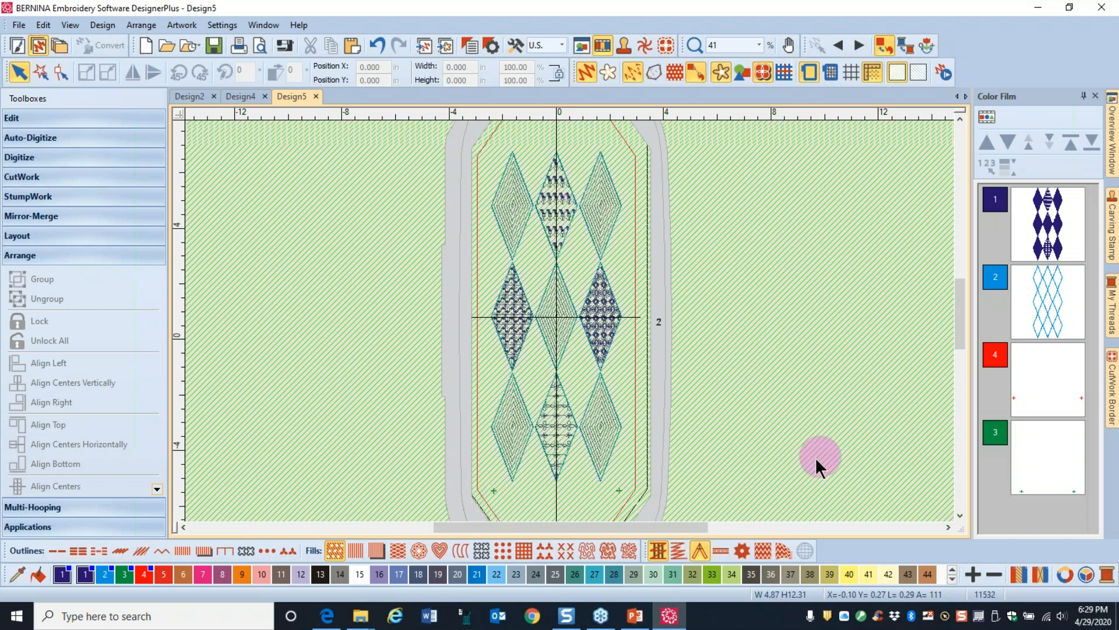
pyautogui.click(1053, 479)
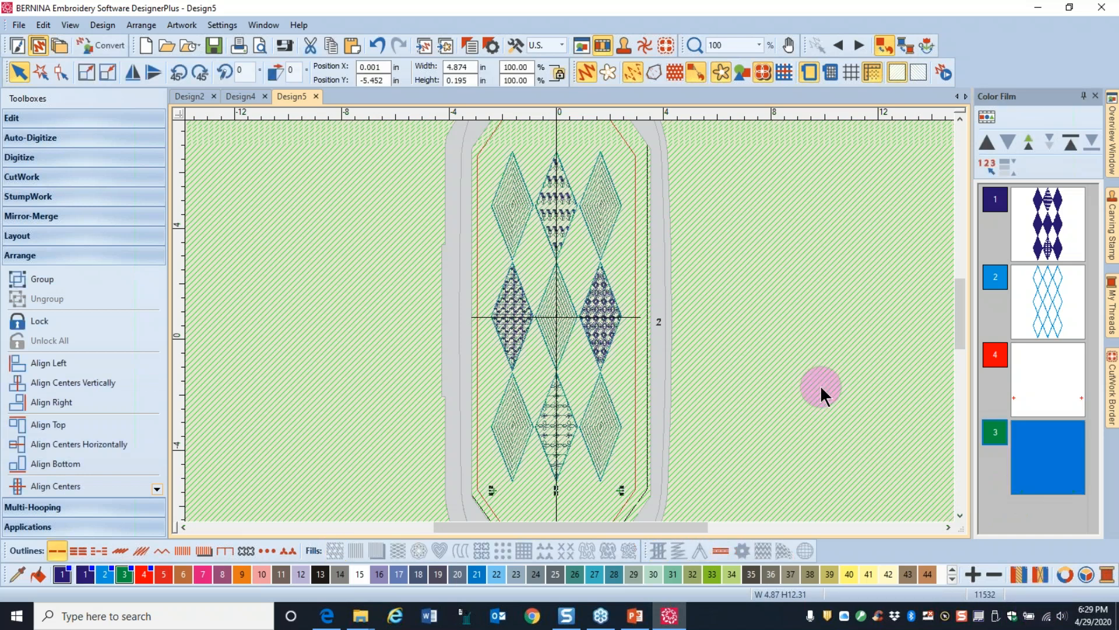
pyautogui.press('Delete')
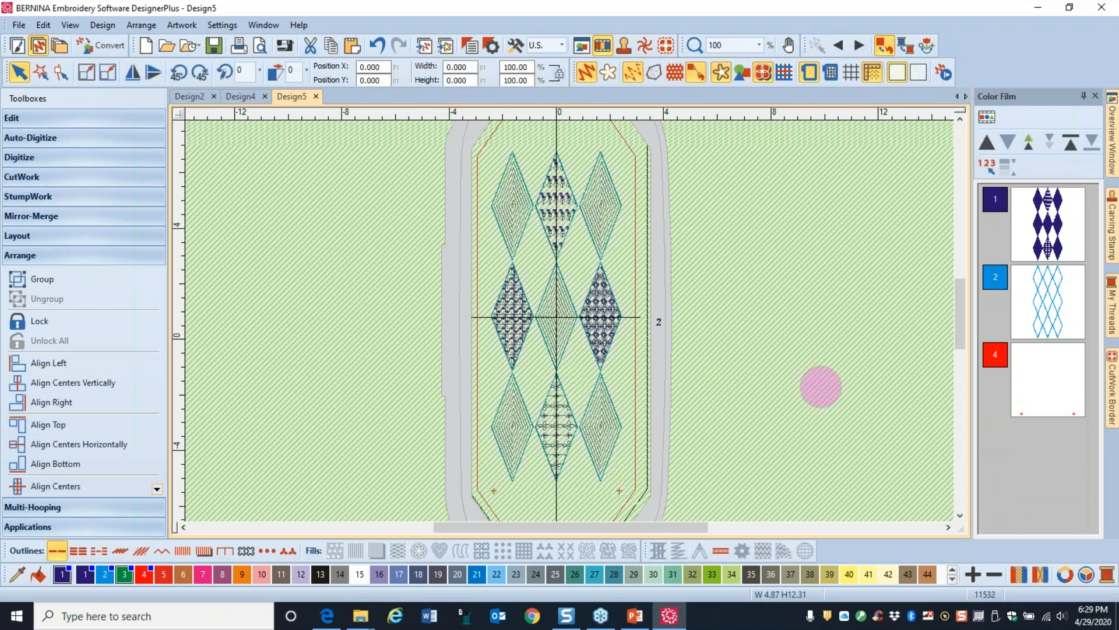
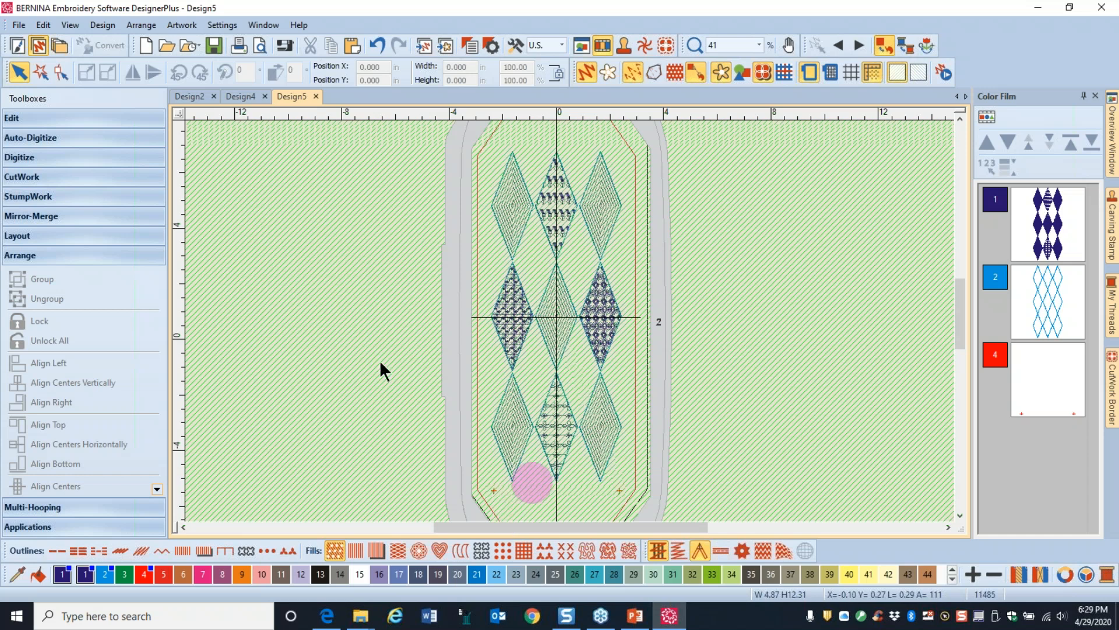
# Step: Save the new design to the Desktop as "Split design 1" in the BERNINA All-in-One V8 format
pyautogui.click(18, 26)
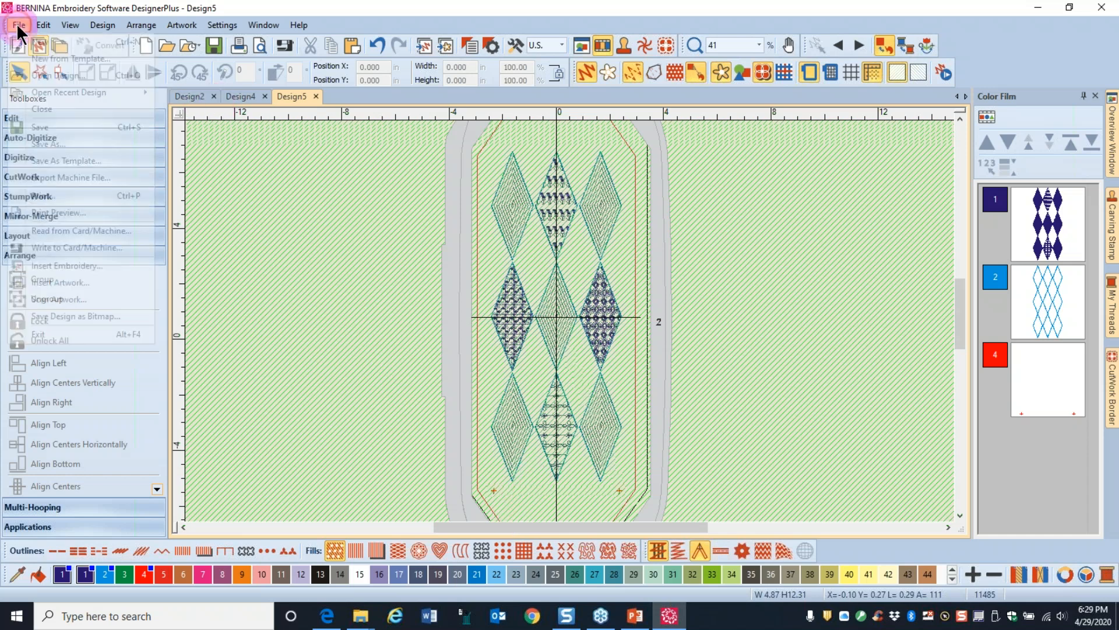
pyautogui.click(69, 146)
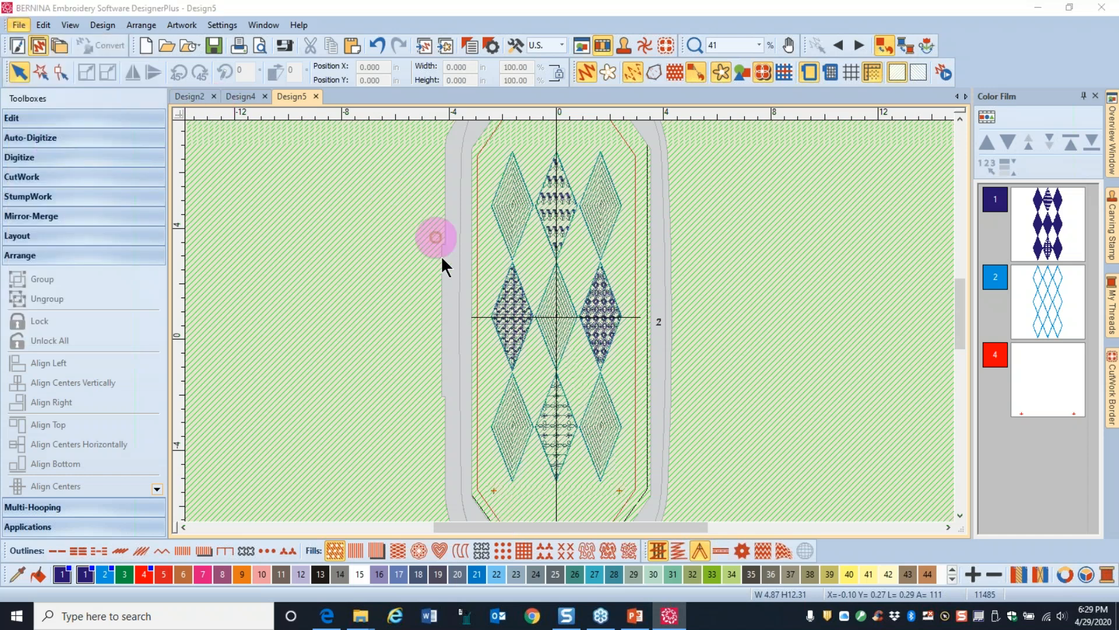
pyautogui.moveTo(437, 309); pyautogui.dragTo(429, 212)
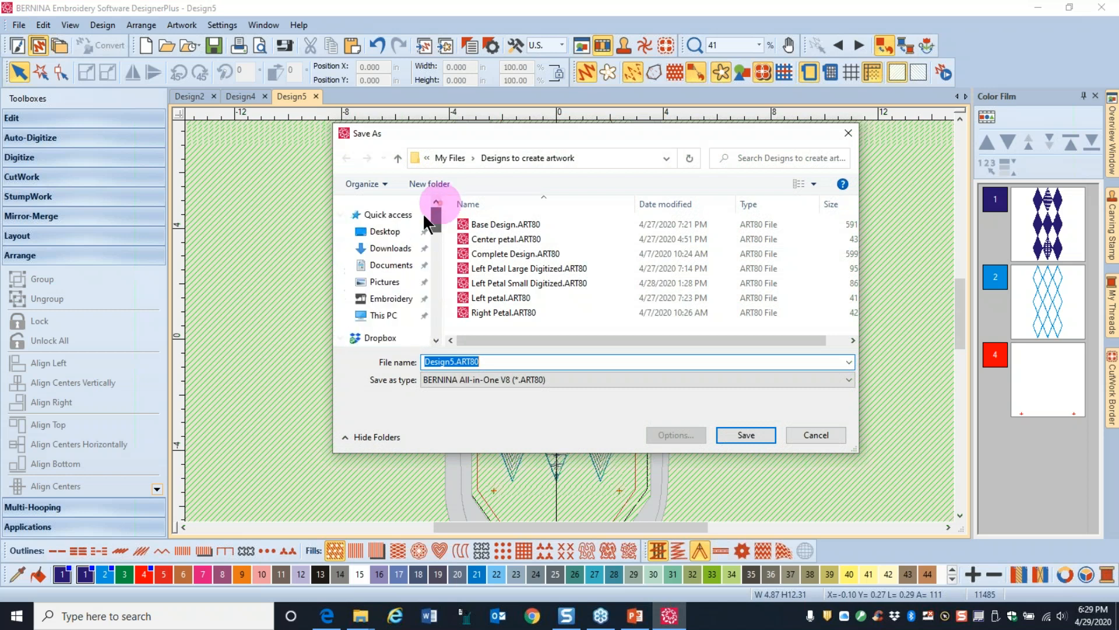
pyautogui.click(383, 231)
pyautogui.click(489, 361)
pyautogui.doubleClick(490, 361)
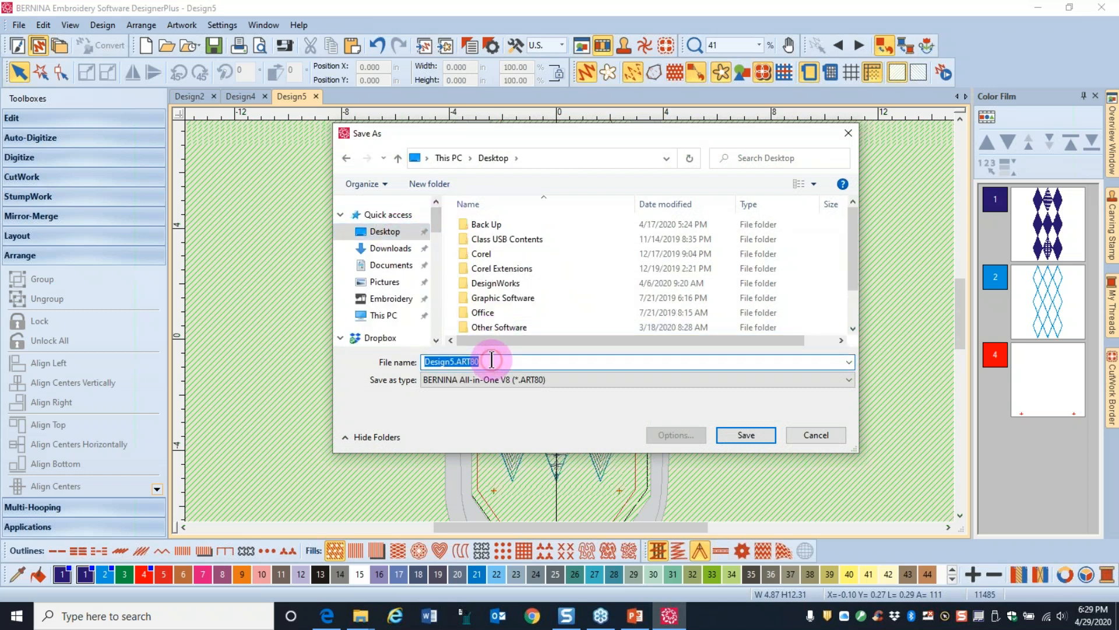
pyautogui.write('Split design ')
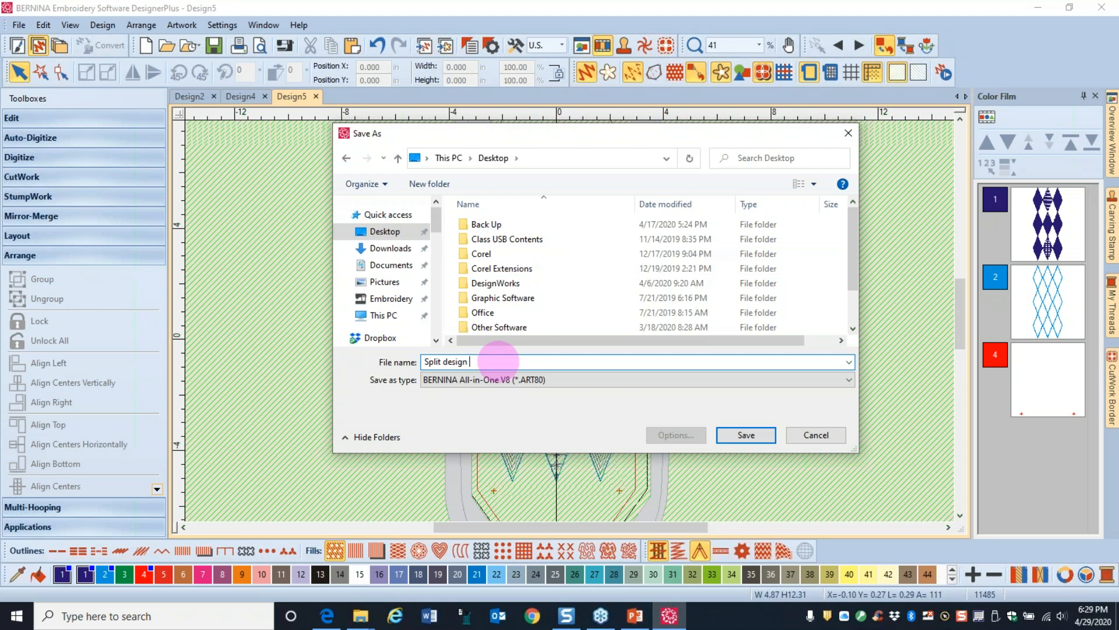
pyautogui.write('1')
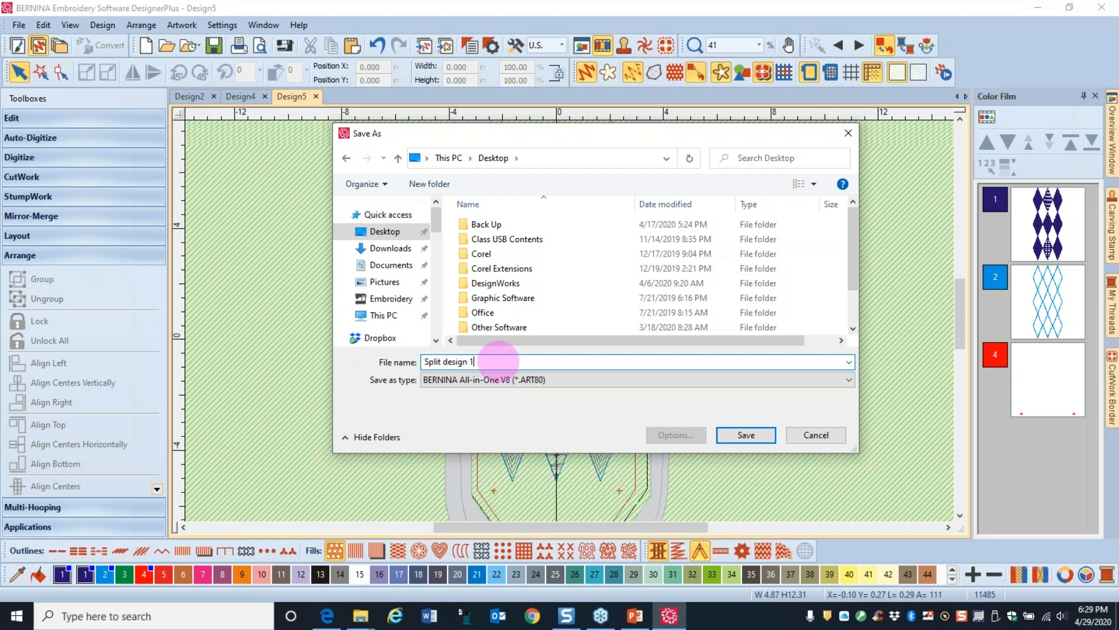
pyautogui.click(746, 435)
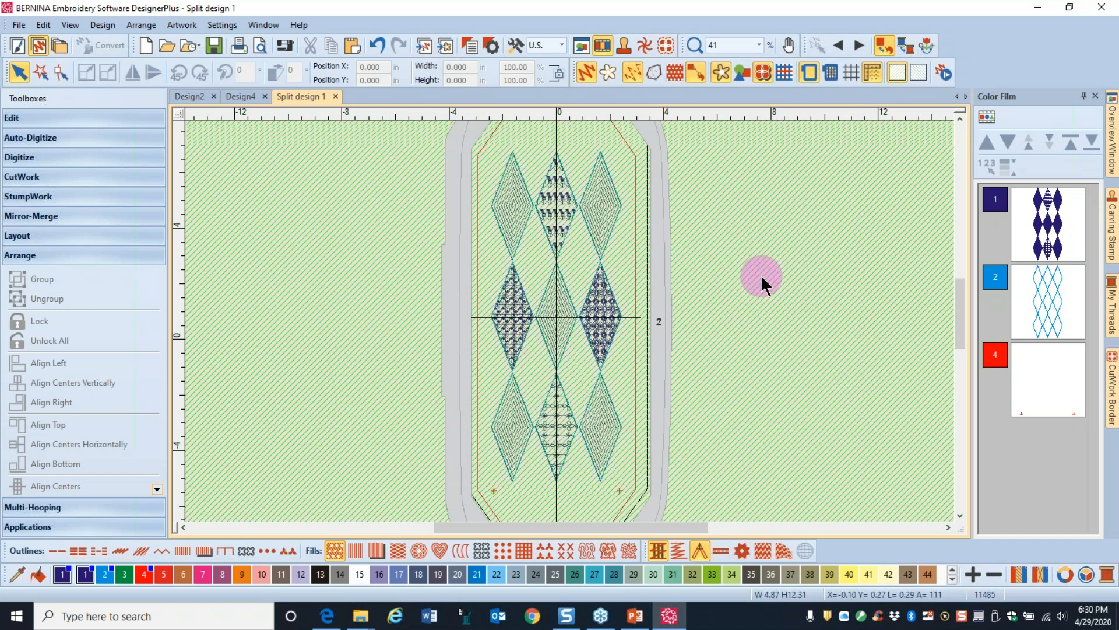
# Step: Apply Blackwork Run to all color 2 diamond outlines, with the entry point at the bottom tip of the lower-right diamond
pyautogui.hotkey('ctrl', 'a')
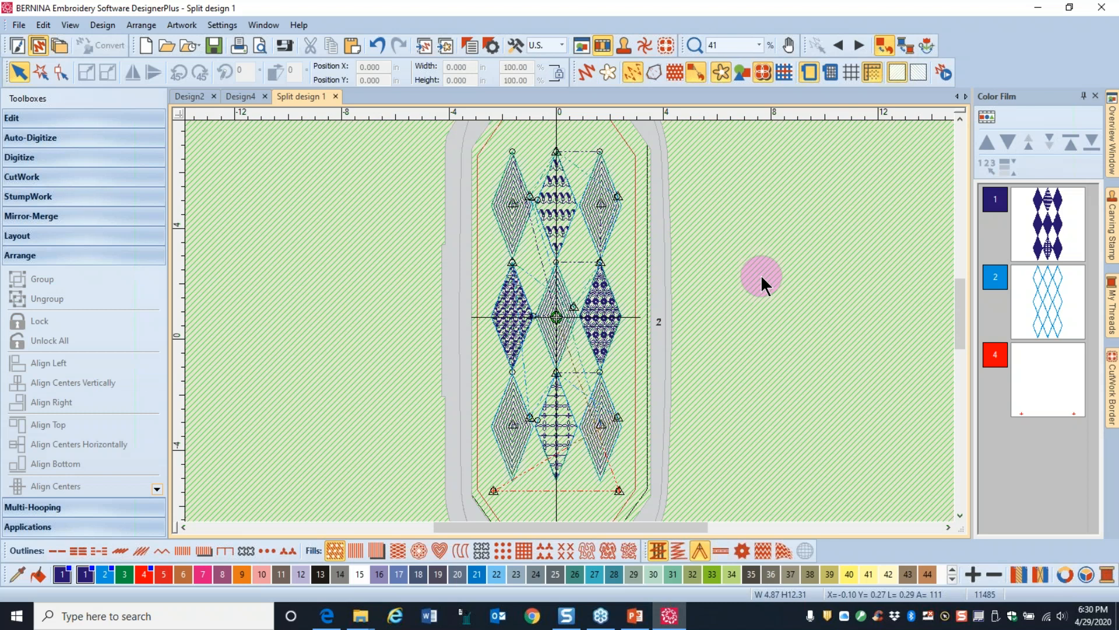
pyautogui.click(587, 72)
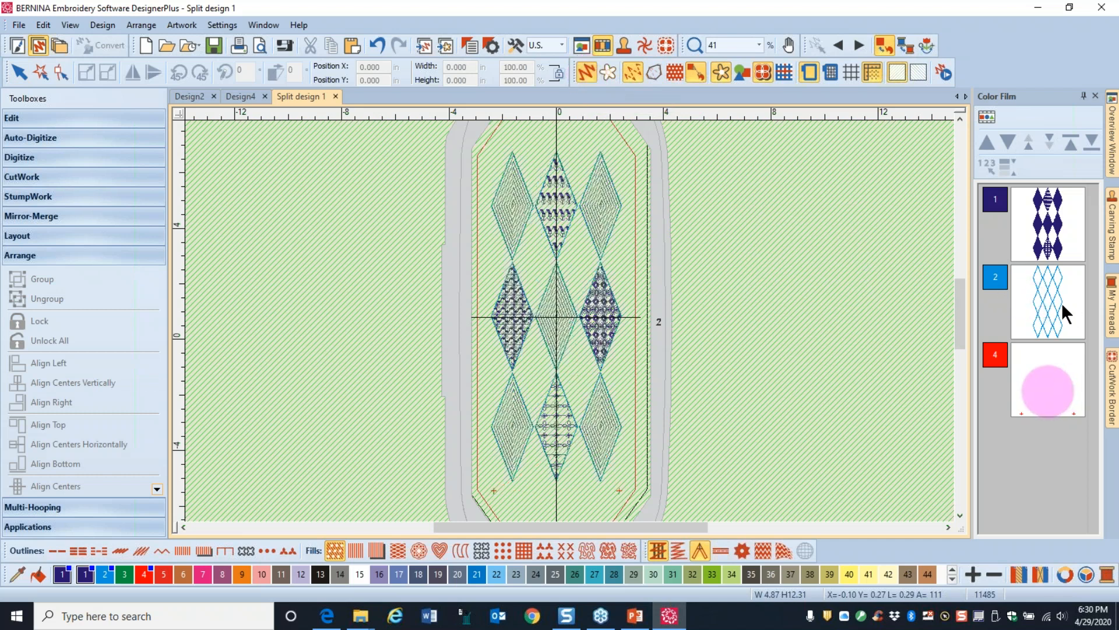
pyautogui.click(1062, 313)
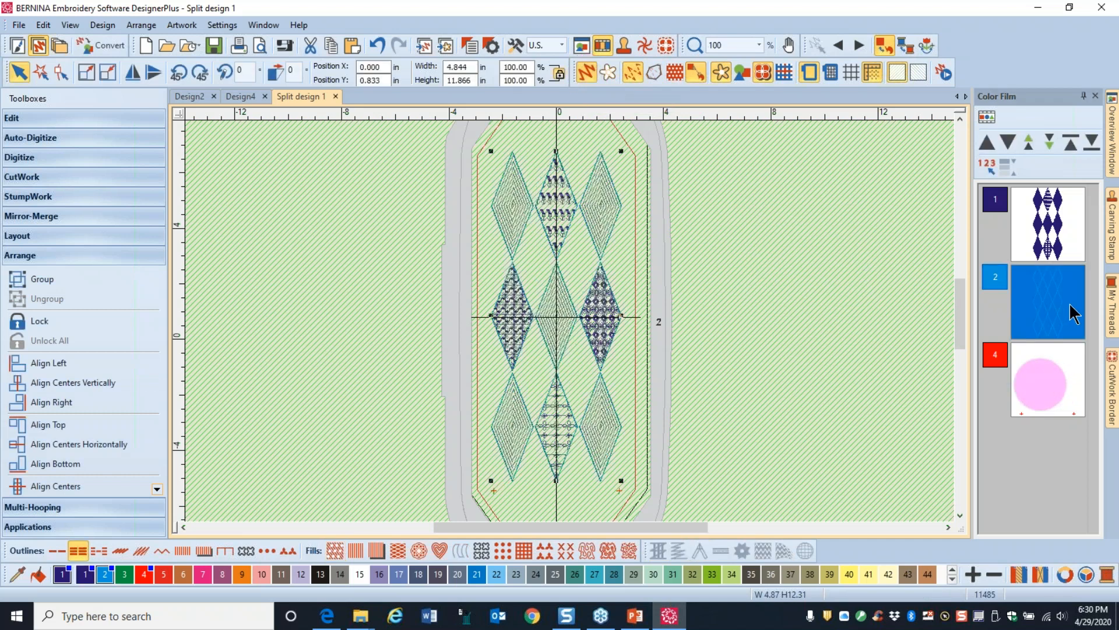
pyautogui.click(44, 117)
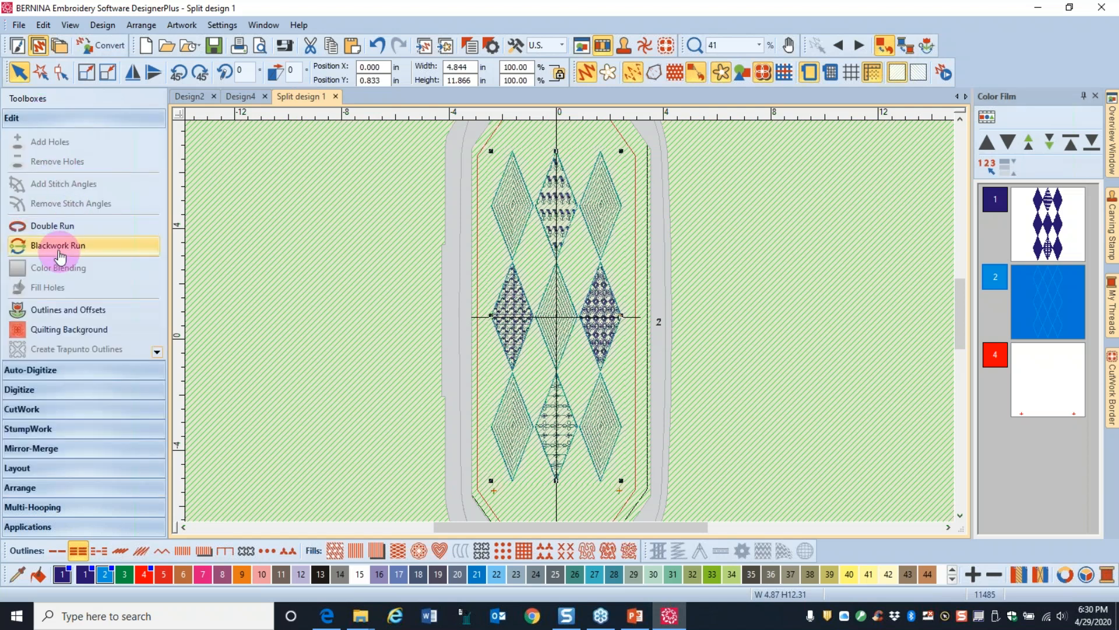
pyautogui.click(59, 247)
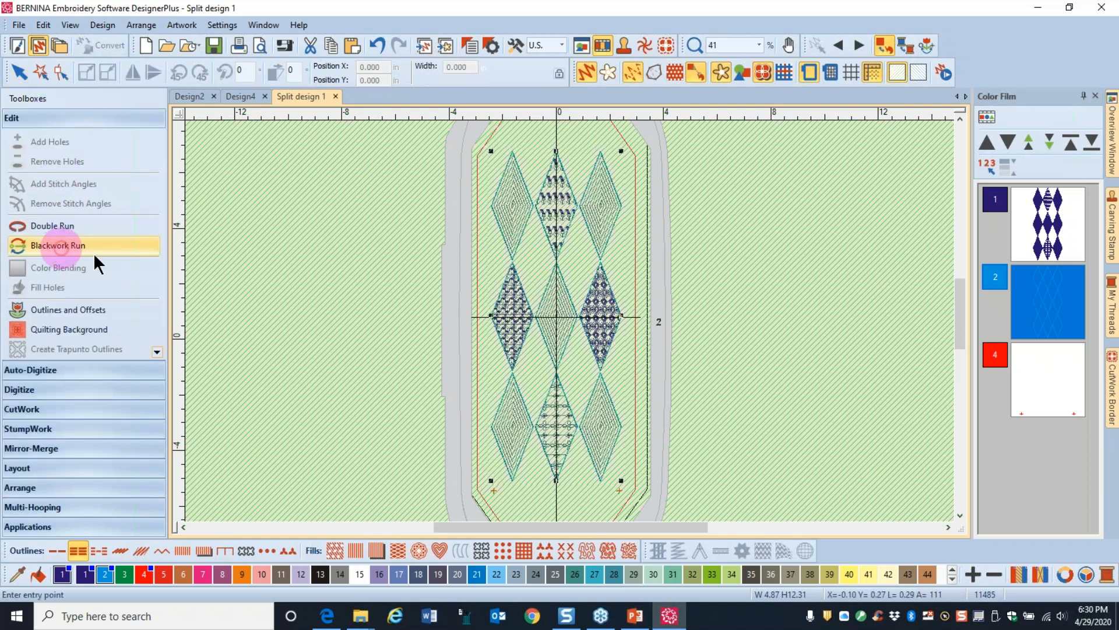
pyautogui.click(579, 497)
pyautogui.click(600, 481)
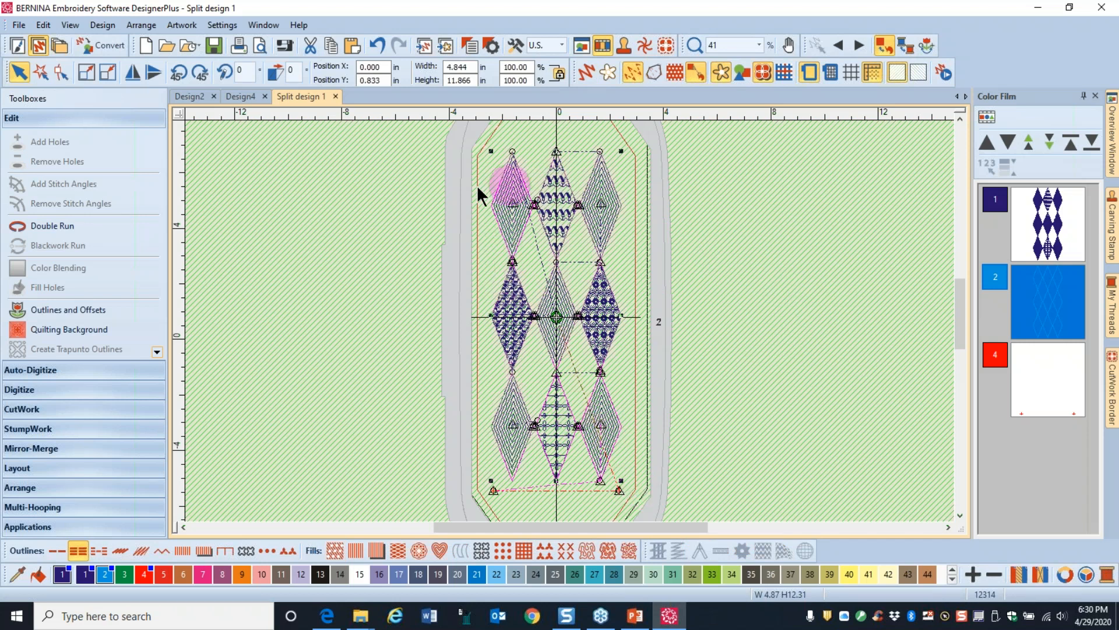
# Step: Examine the stitch connectors and start and end points between the diamond outlines after the blackwork run
pyautogui.click(731, 271)
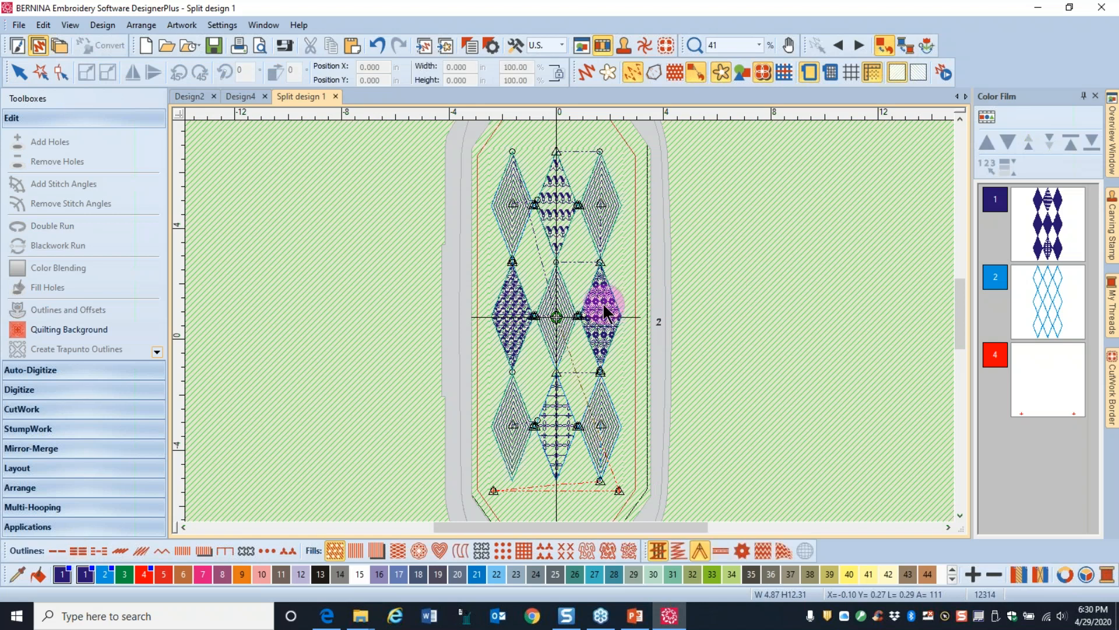
pyautogui.scroll(5, 602, 303)
pyautogui.scroll(3, 569, 319)
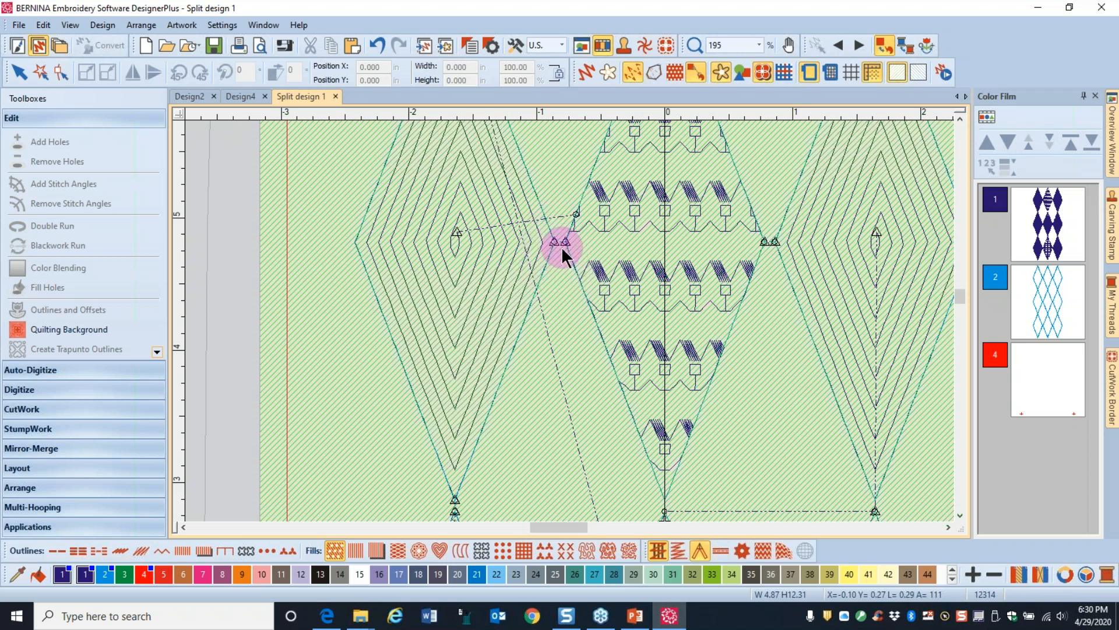
pyautogui.scroll(-4, 569, 320)
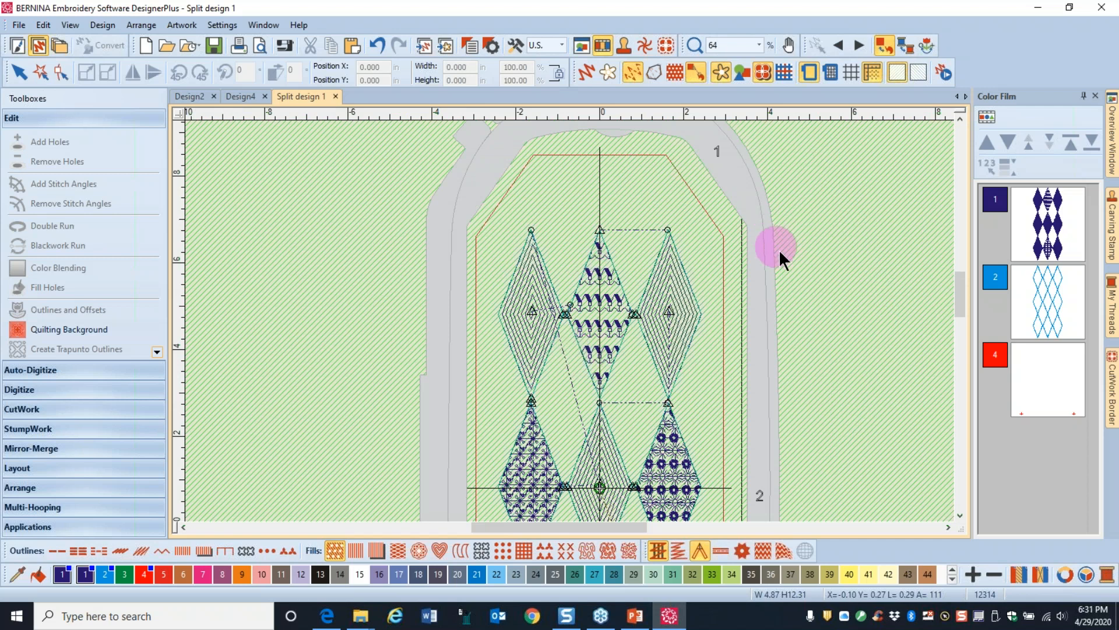
pyautogui.scroll(-4, 569, 320)
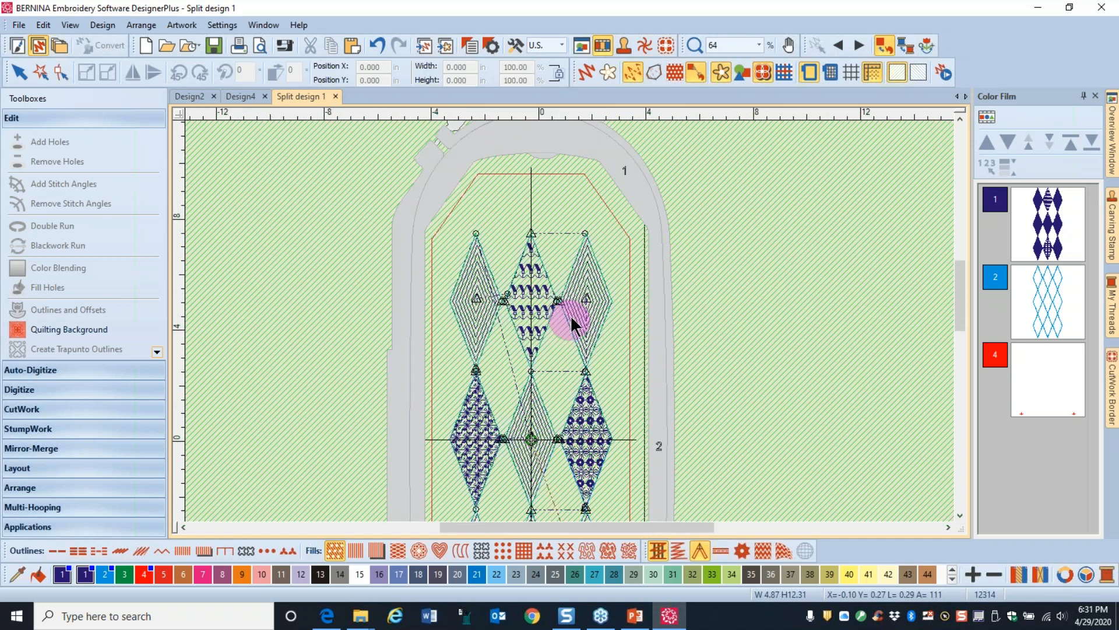
# Step: Try to nudge the outer diamond column, fills and outlines together, toward the middle column
pyautogui.click(504, 290)
pyautogui.moveTo(505, 260); pyautogui.dragTo(568, 488)
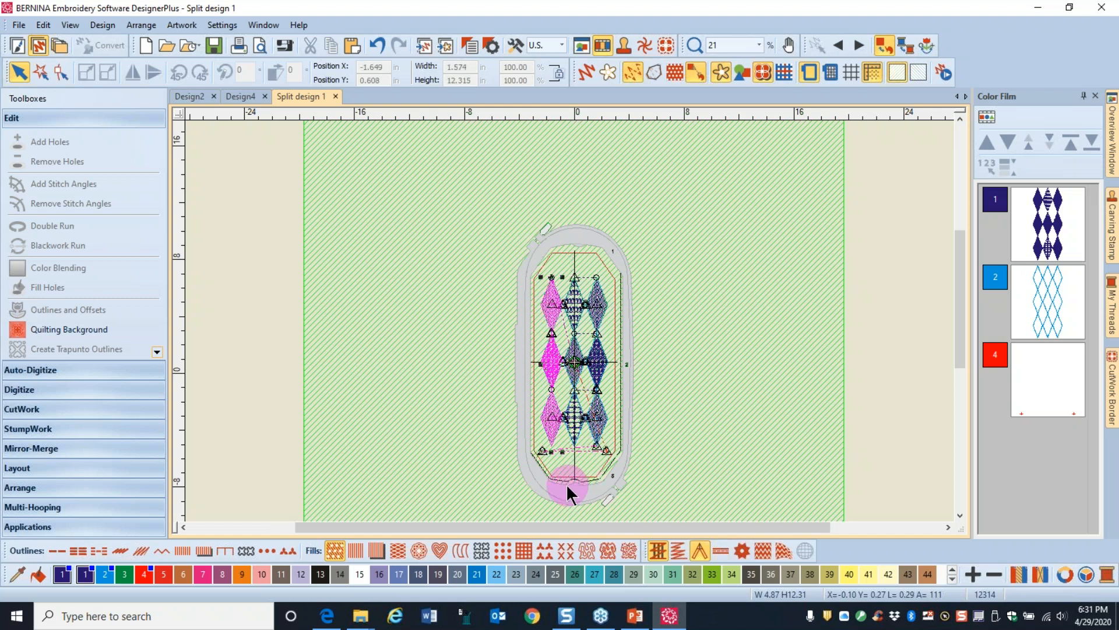
pyautogui.scroll(4, 569, 319)
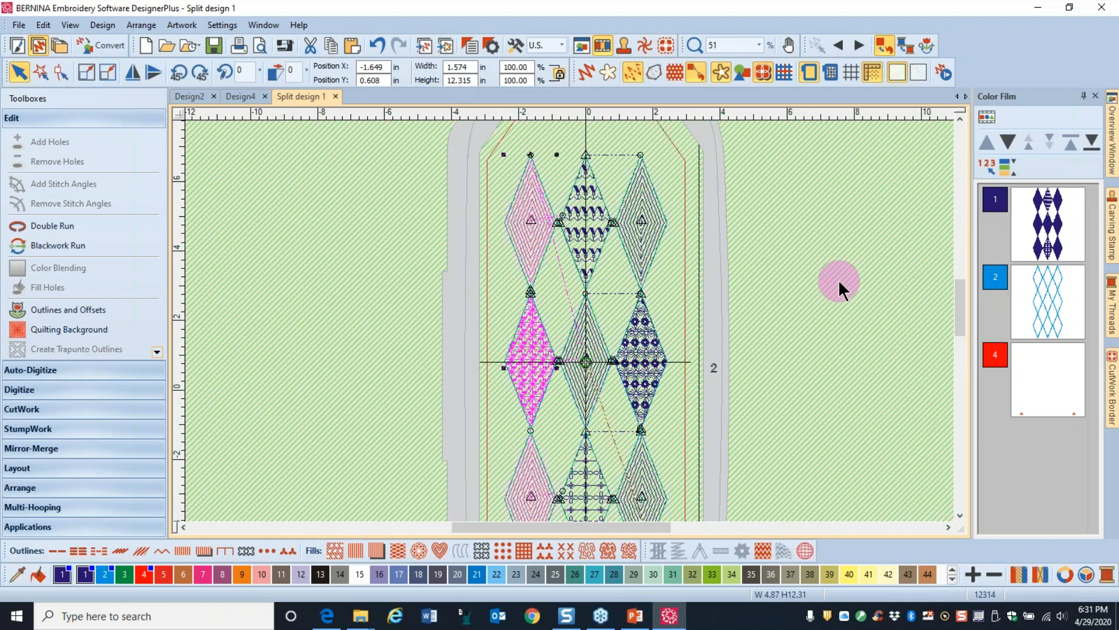
pyautogui.press('Right')
pyautogui.press('Right')
pyautogui.press('Right')
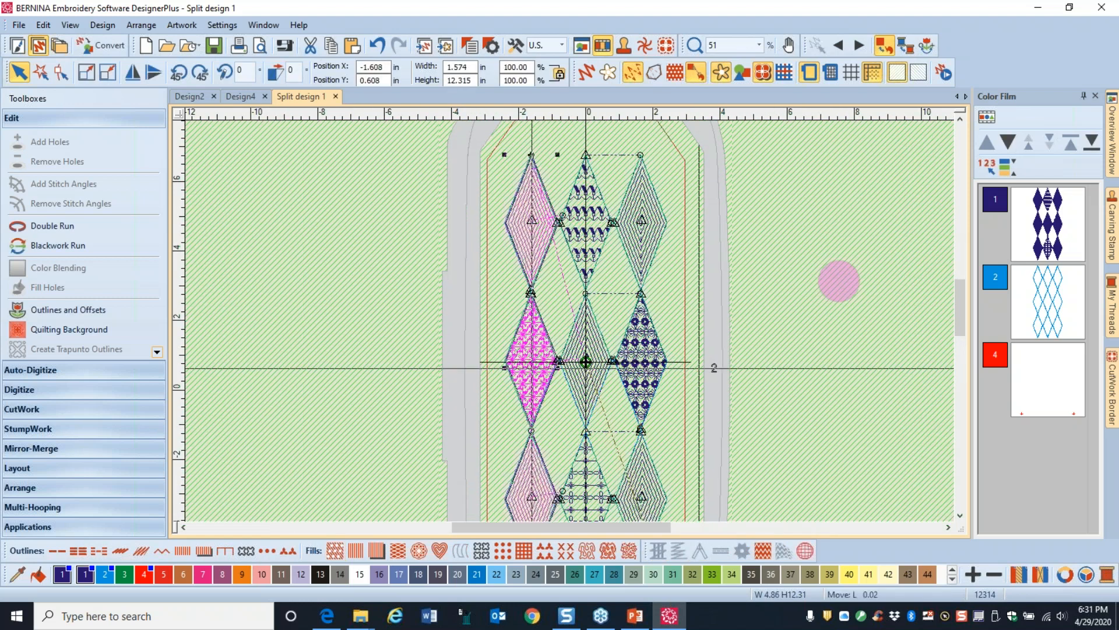
pyautogui.press('Right')
pyautogui.press('Right')
pyautogui.press('Right')
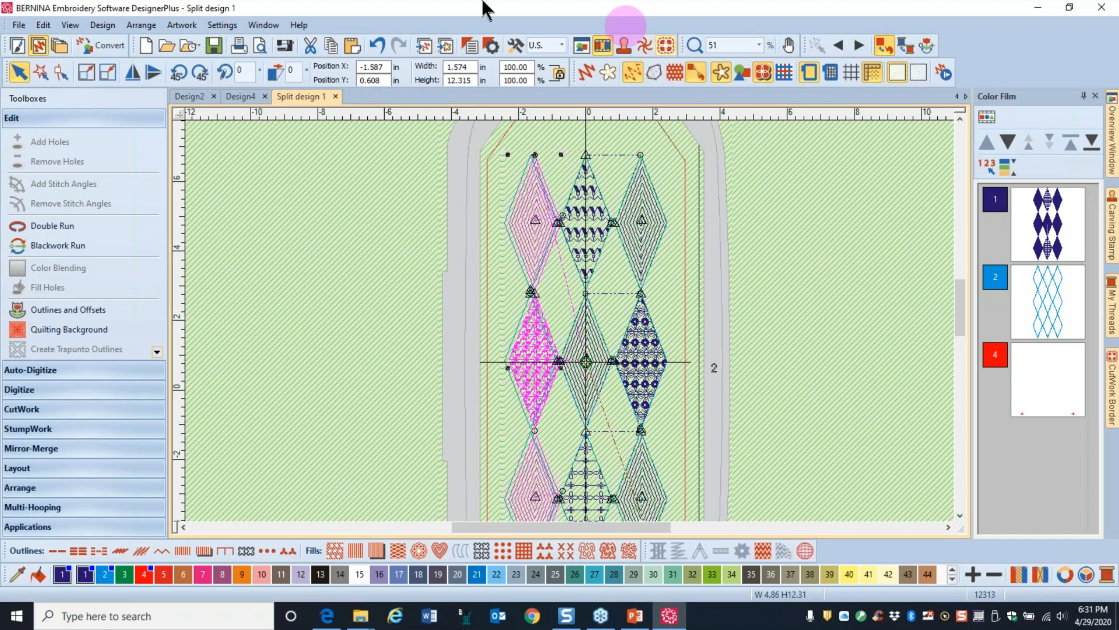
# Step: Undo all the nudges of the outer diamond column and deselect it
pyautogui.click(379, 47)
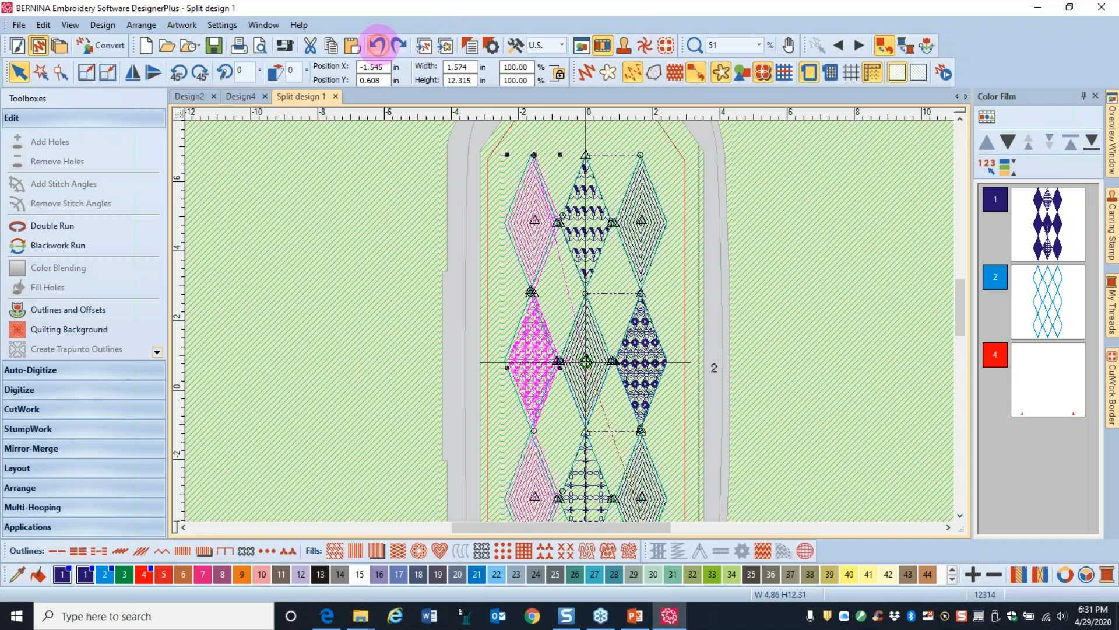
pyautogui.click(377, 46)
pyautogui.click(377, 46)
pyautogui.click(378, 47)
pyautogui.click(378, 47)
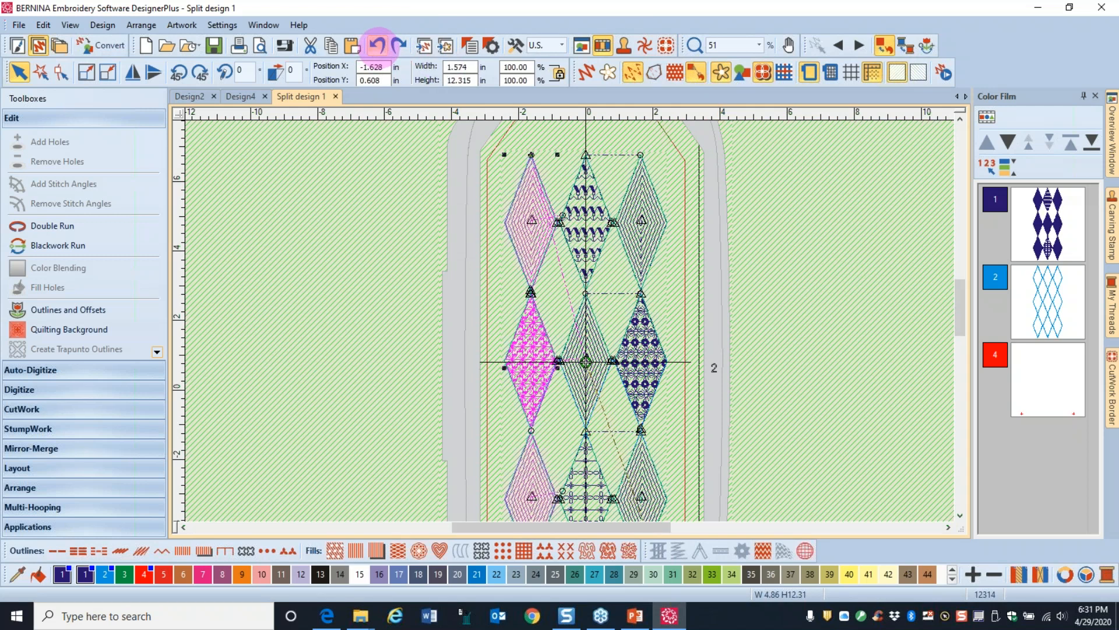
pyautogui.click(379, 46)
pyautogui.scroll(-3, 562, 323)
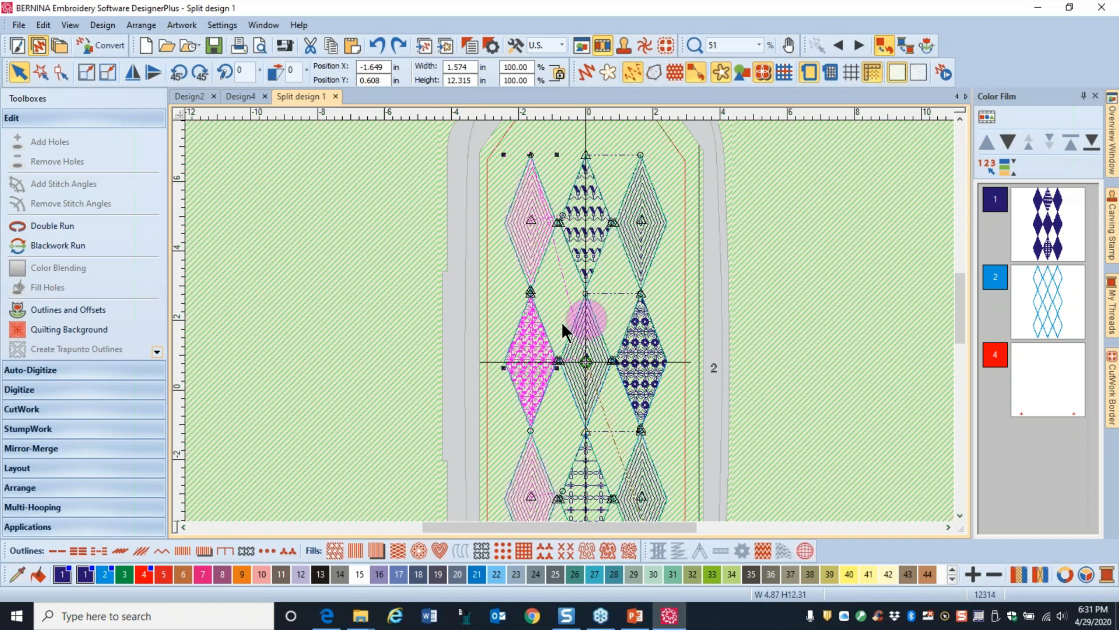
pyautogui.click(744, 302)
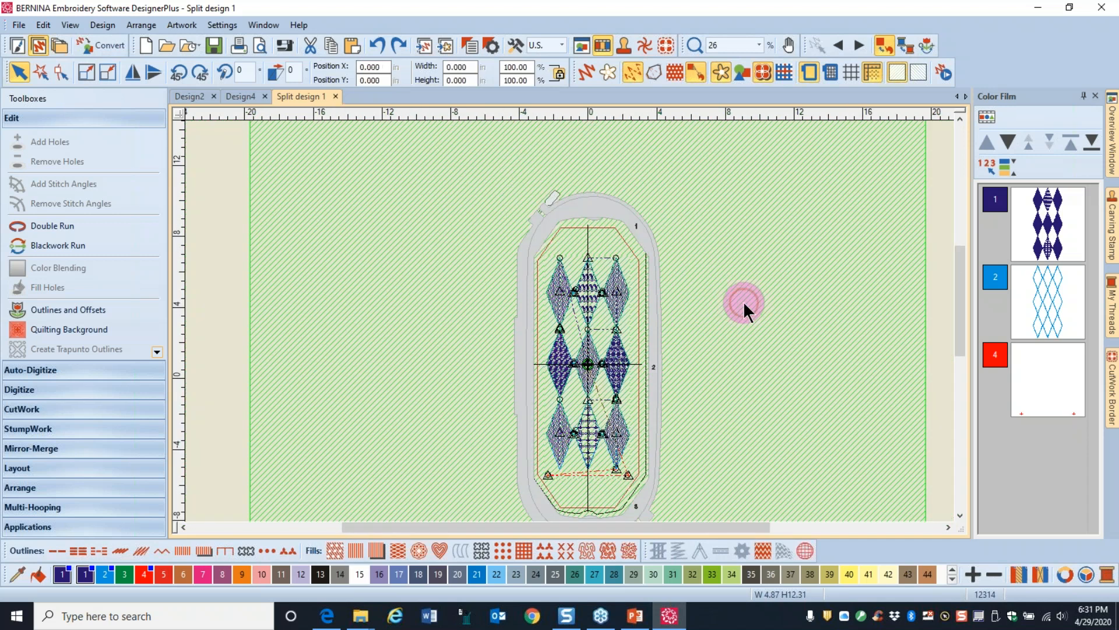
# Step: Copy the second three-row diamond section with its basting markers from Design4 and paste it into a new design
pyautogui.click(240, 96)
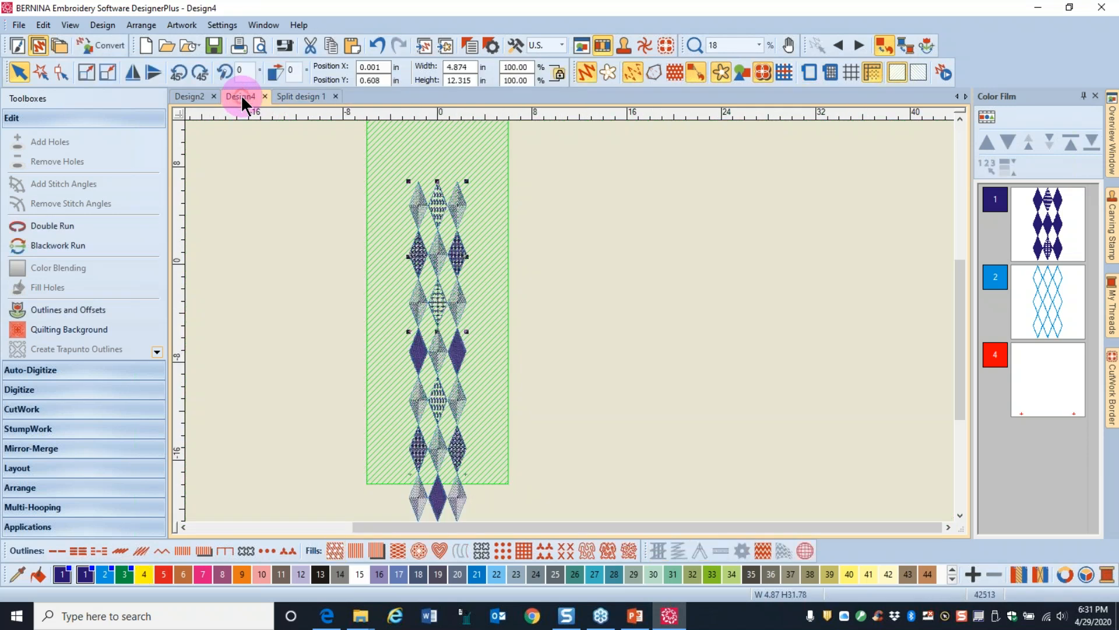
pyautogui.moveTo(374, 316); pyautogui.dragTo(500, 495)
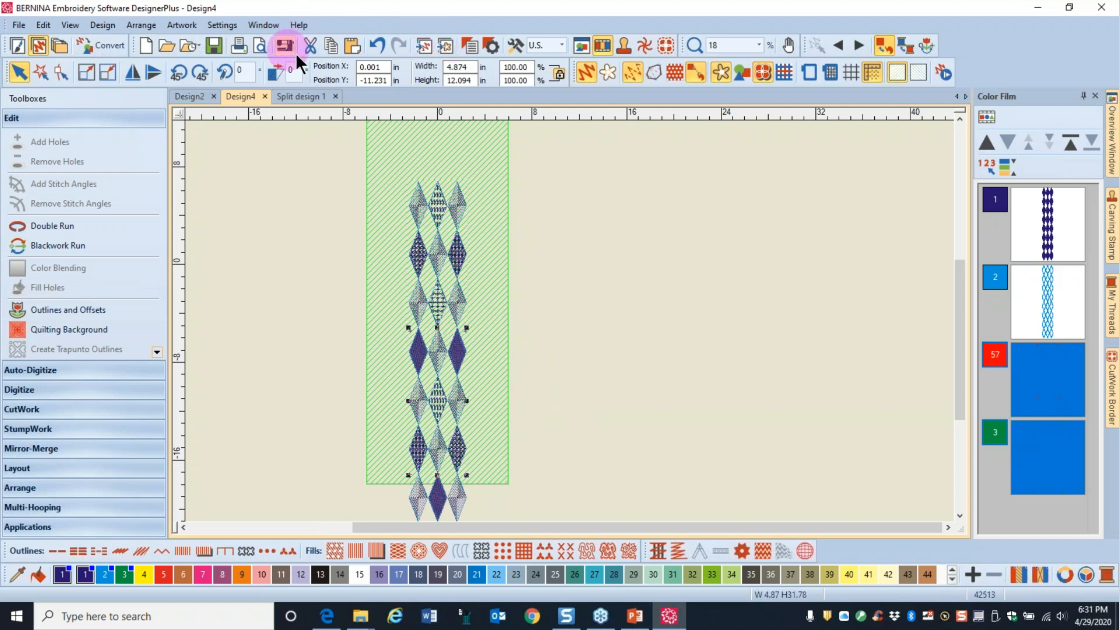
pyautogui.click(331, 44)
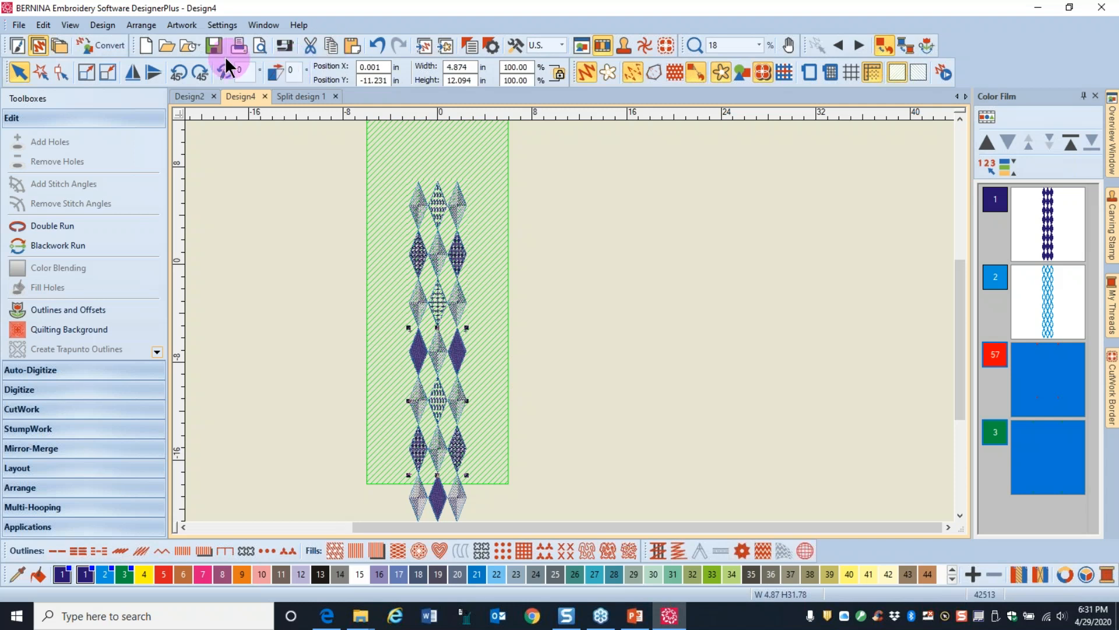
pyautogui.click(148, 45)
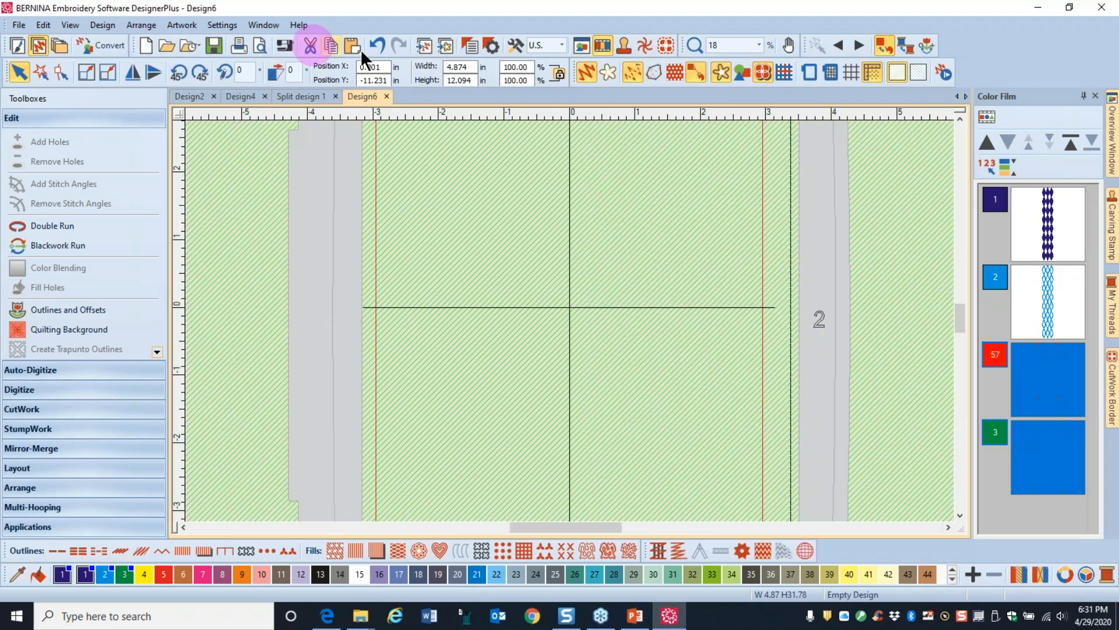
pyautogui.click(352, 46)
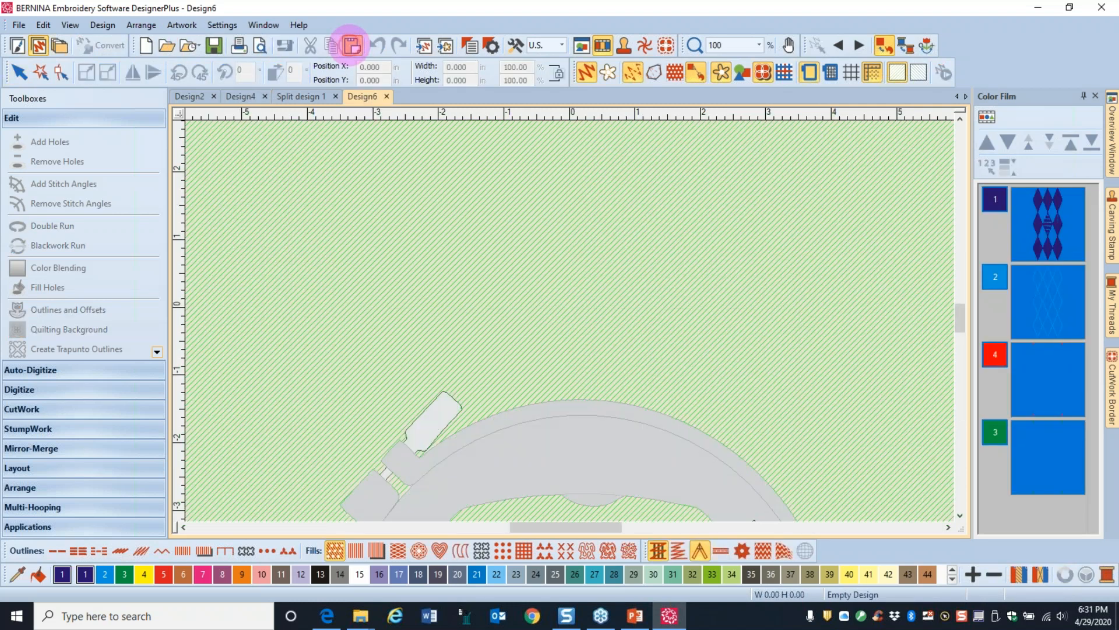
pyautogui.moveTo(963, 323); pyautogui.dragTo(972, 354)
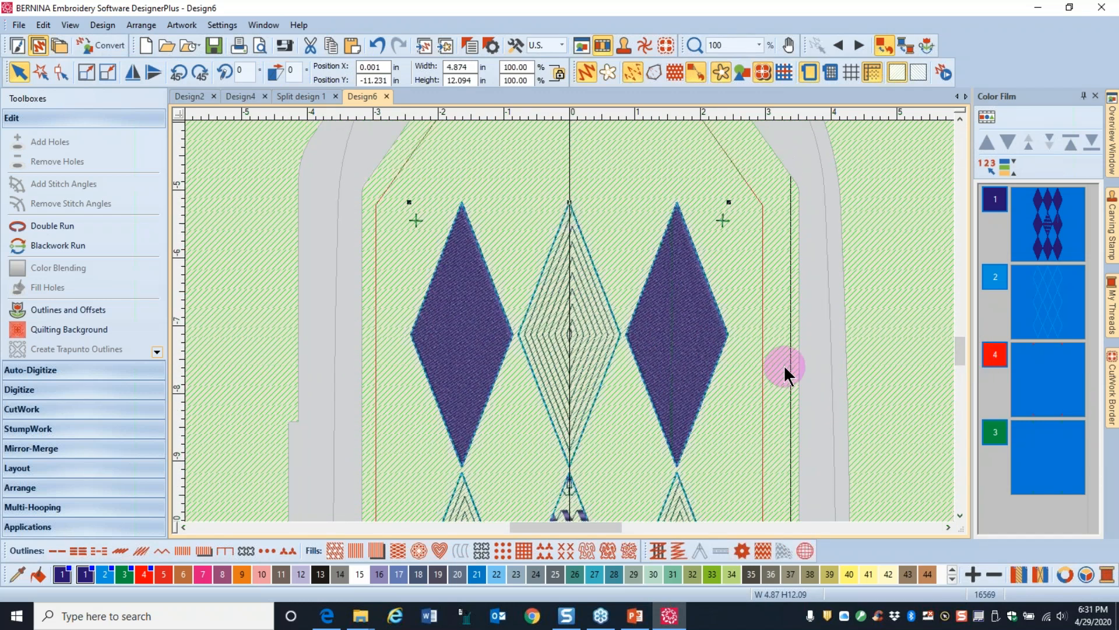
pyautogui.scroll(-3, 568, 324)
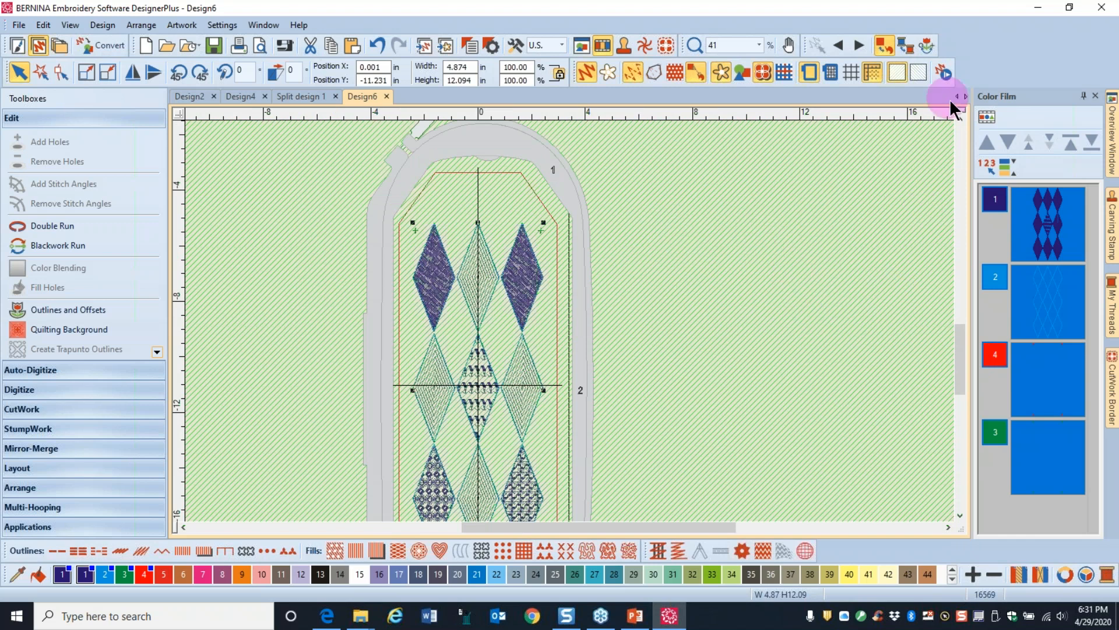
# Step: List the design's objects individually and delete the duplicate red basting markers below the section
pyautogui.click(984, 116)
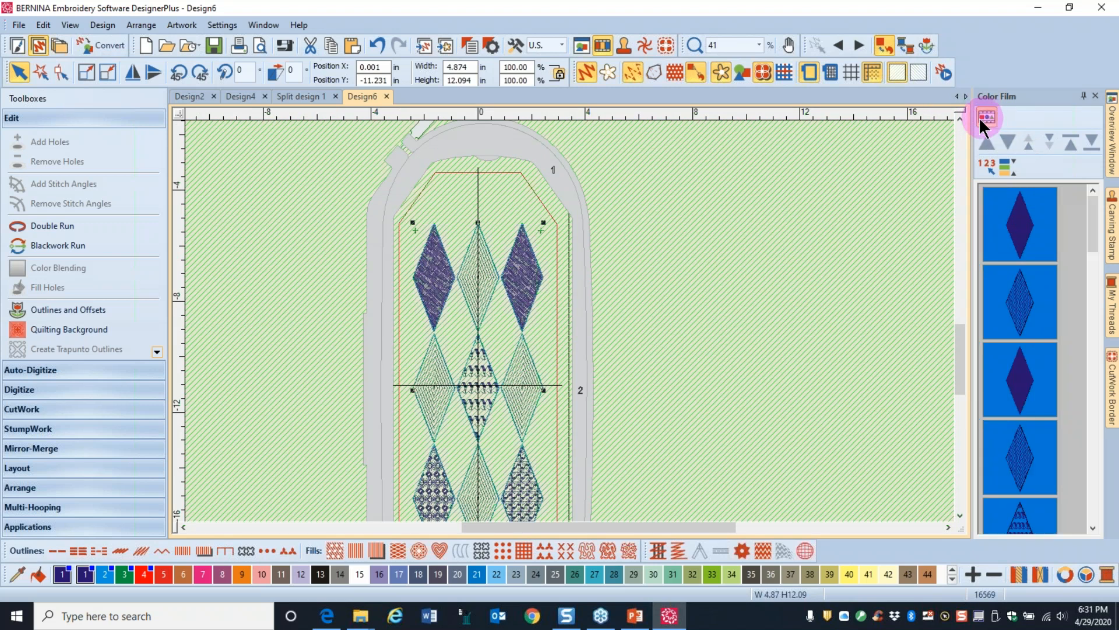
pyautogui.moveTo(1095, 236); pyautogui.dragTo(1108, 470)
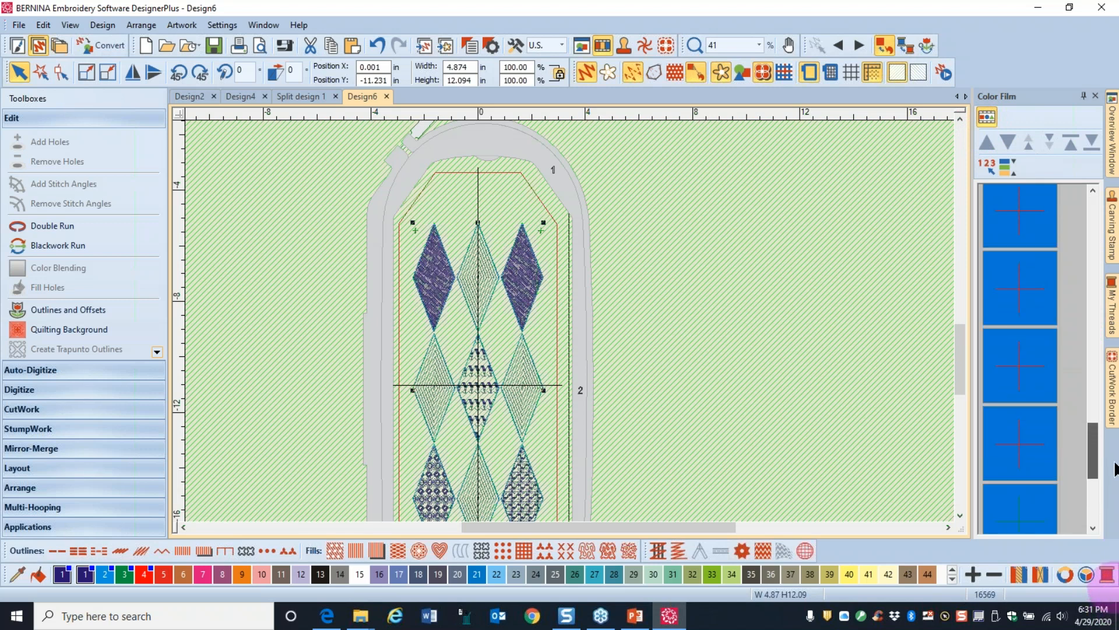
pyautogui.click(861, 248)
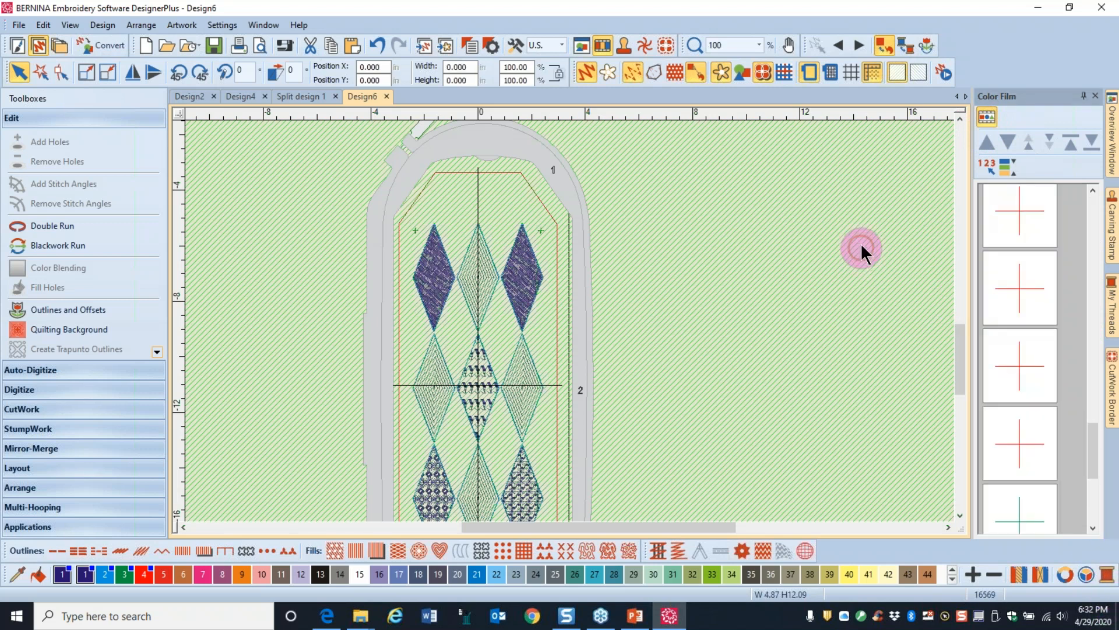
pyautogui.click(1022, 292)
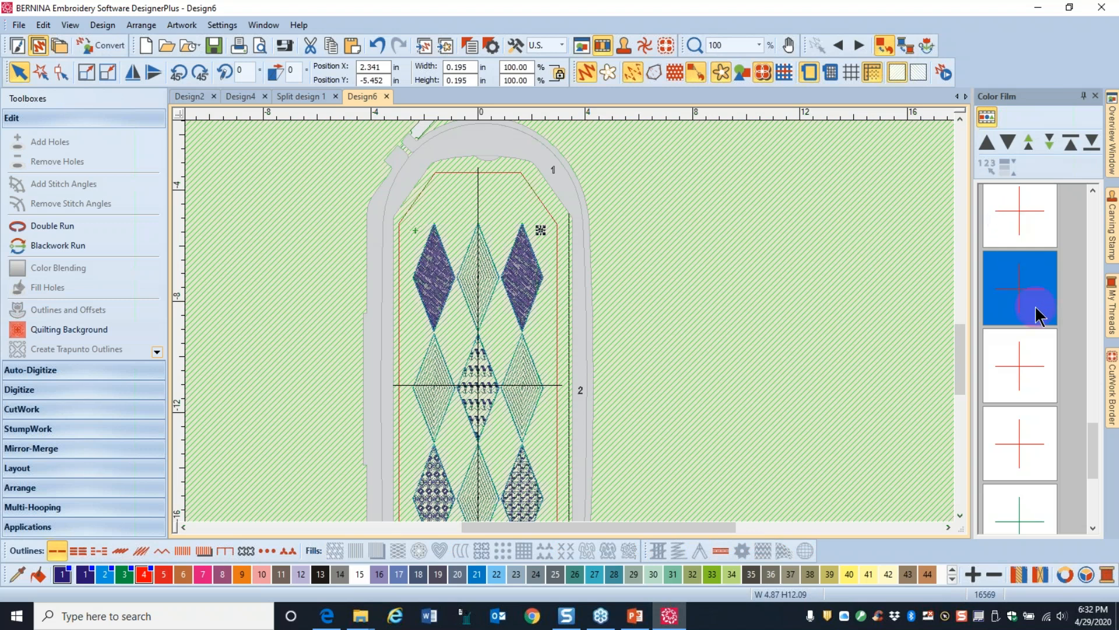
pyautogui.click(1027, 373)
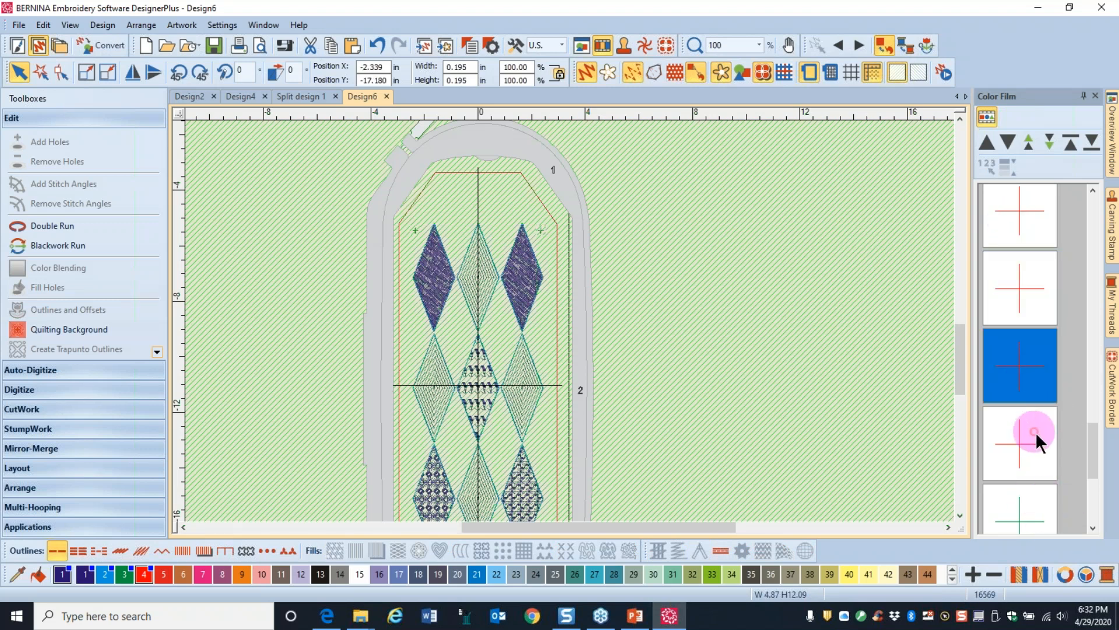
pyautogui.click(1035, 438)
pyautogui.keyDown('ctrl'); pyautogui.click(1027, 379); pyautogui.keyUp('ctrl')
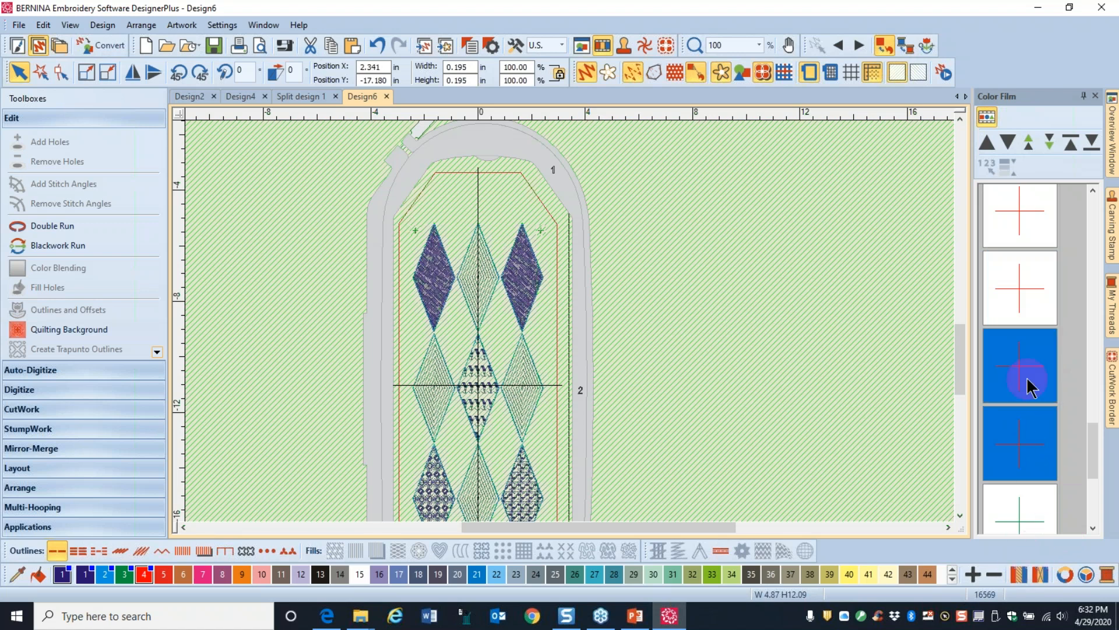
pyautogui.press('Delete')
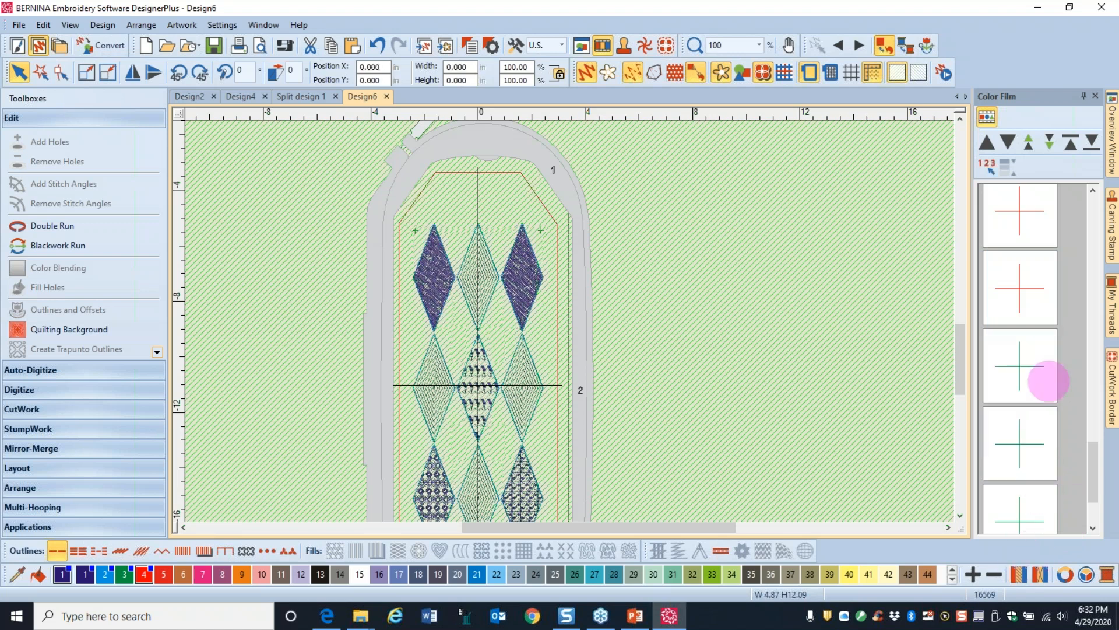
# Step: Delete the duplicate green basting markers above the section, keeping the red pair there
pyautogui.moveTo(1093, 475); pyautogui.dragTo(1100, 500)
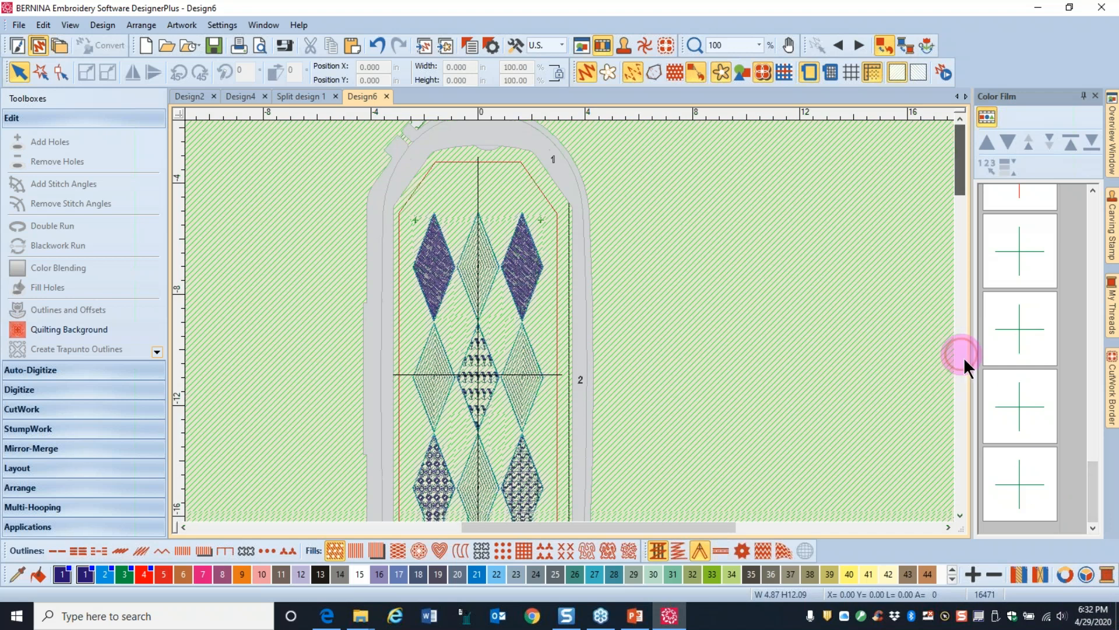
pyautogui.moveTo(962, 357); pyautogui.dragTo(962, 386)
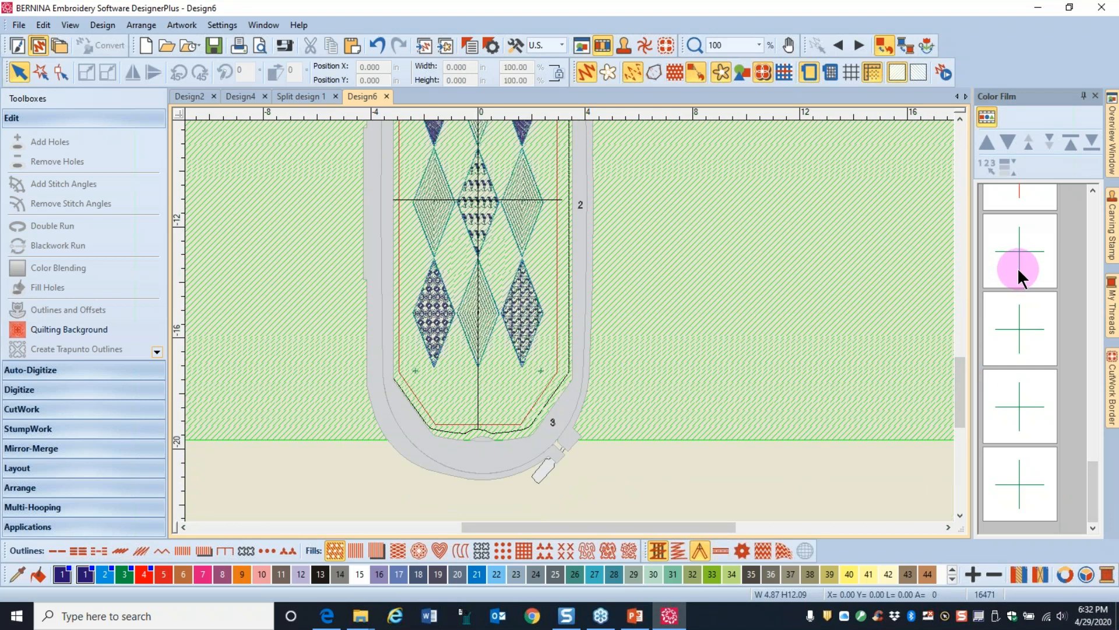
pyautogui.click(1019, 277)
pyautogui.click(1020, 321)
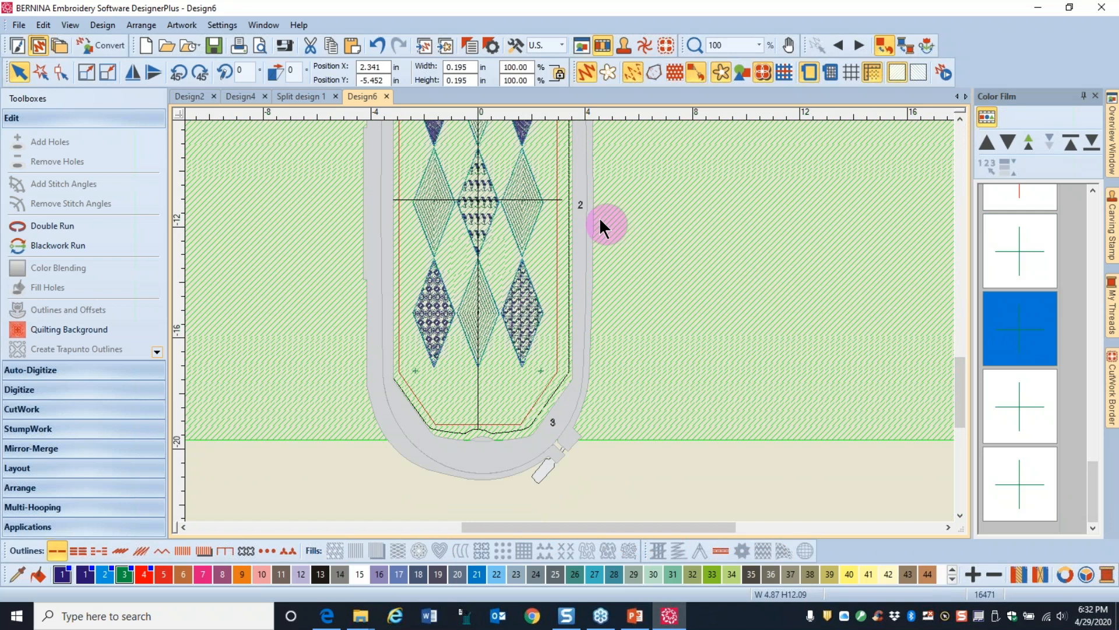
pyautogui.scroll(2, 600, 217)
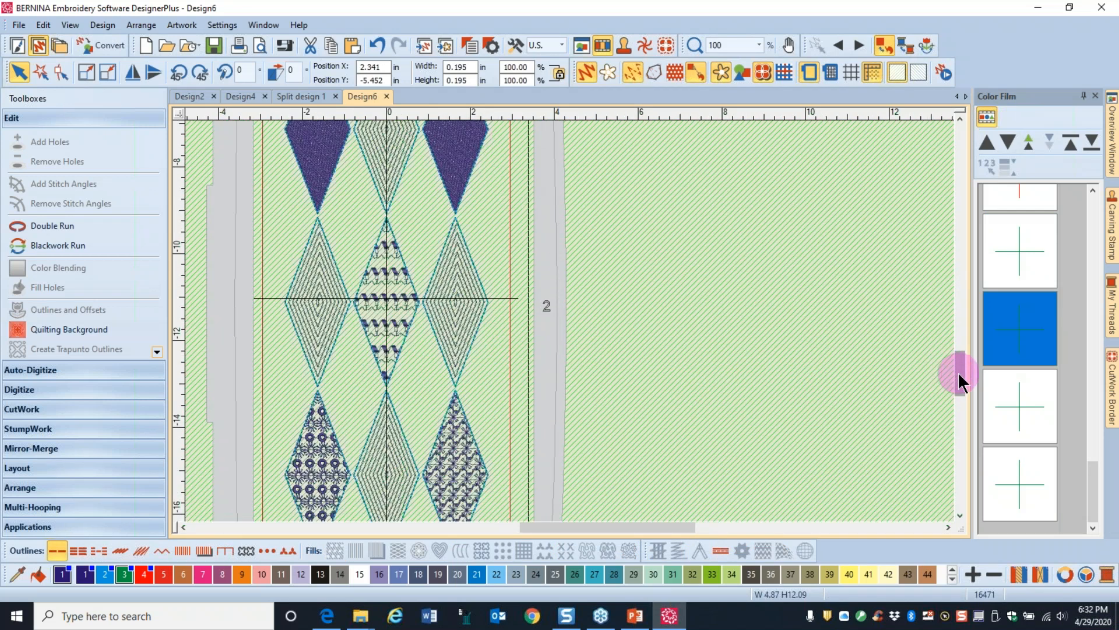
pyautogui.moveTo(957, 372); pyautogui.dragTo(957, 352)
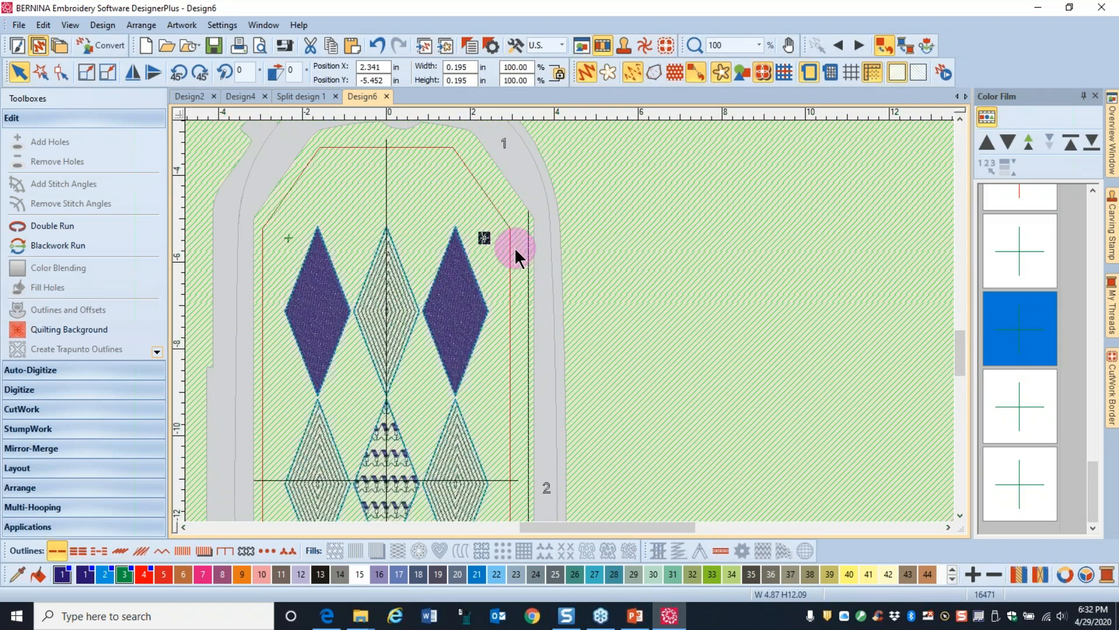
pyautogui.click(514, 248)
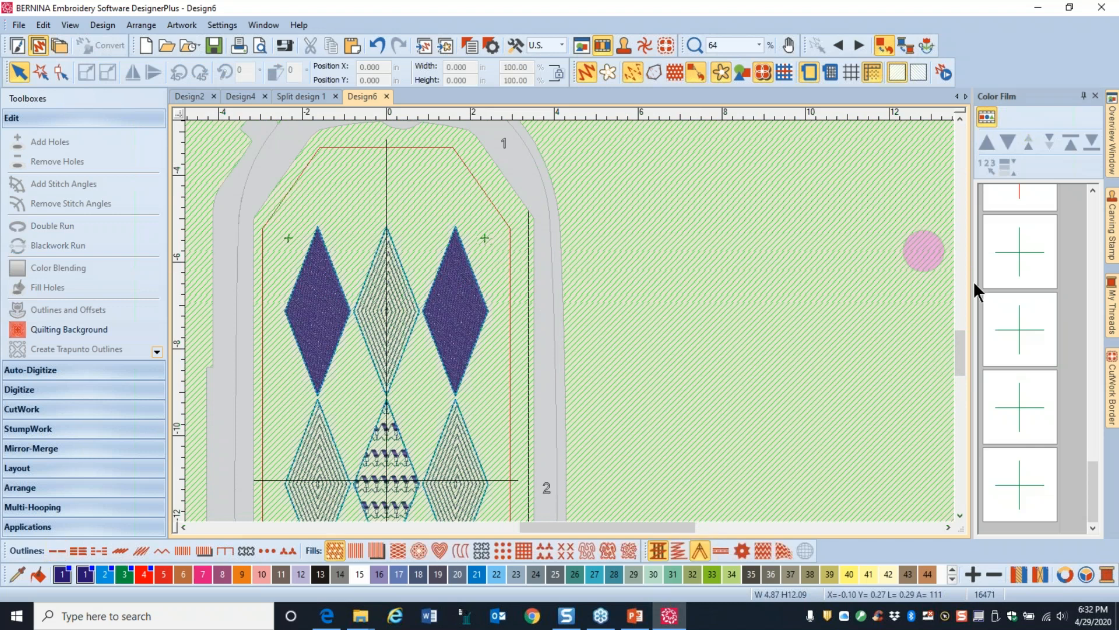
pyautogui.click(996, 303)
pyautogui.click(993, 195)
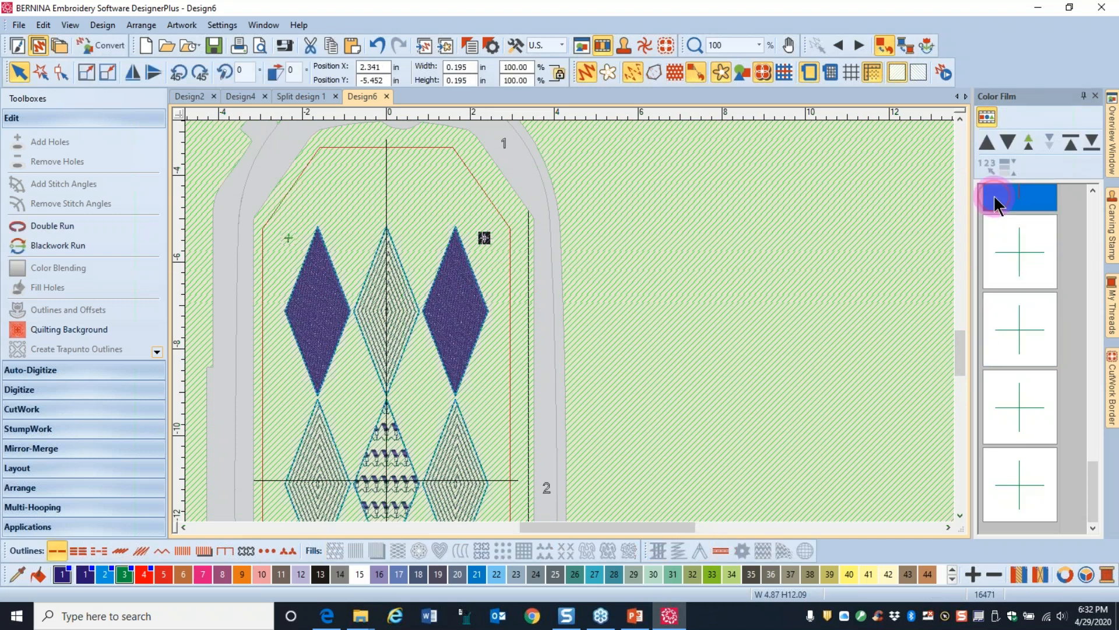
pyautogui.click(1033, 268)
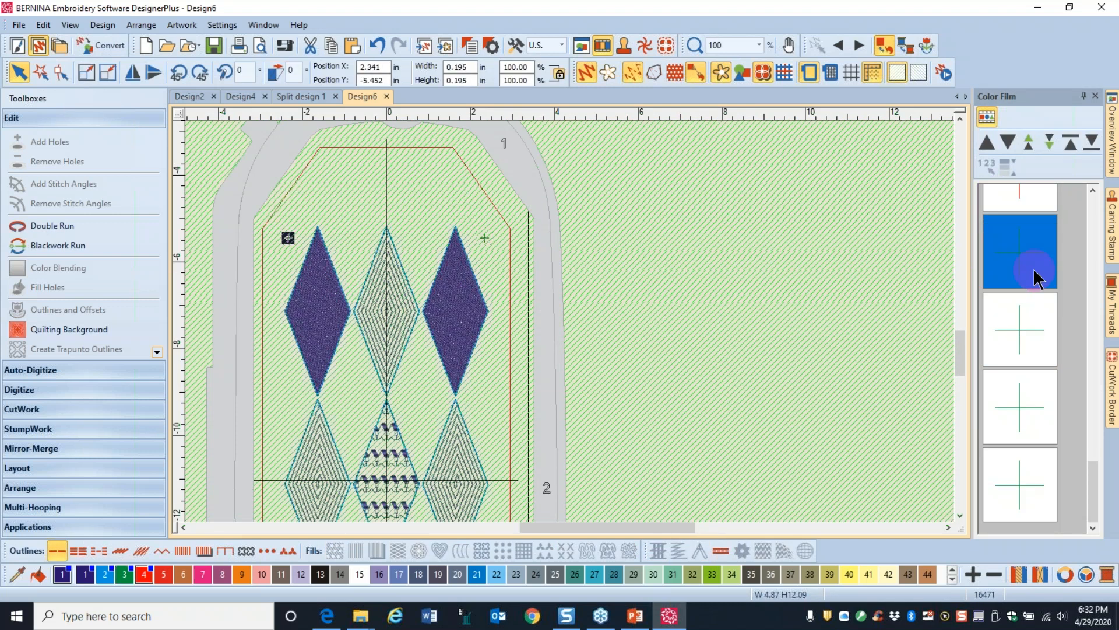
pyautogui.keyDown('ctrl'); pyautogui.click(1032, 328); pyautogui.keyUp('ctrl')
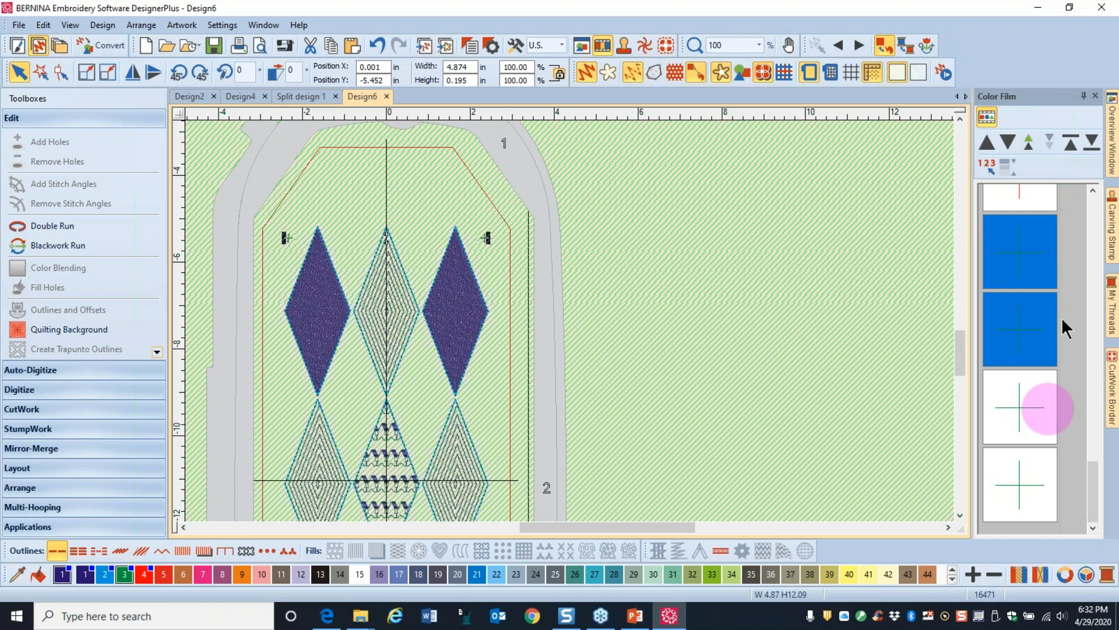
pyautogui.click(1061, 317)
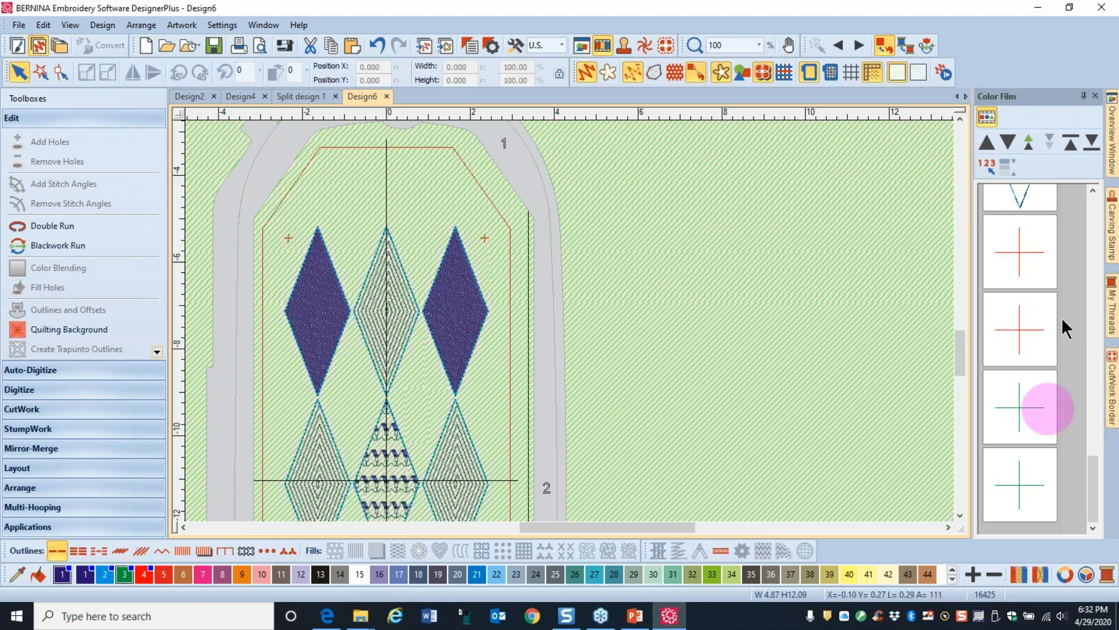
# Step: Check the remaining basting markers above and below the section, and group the Color Film by color again
pyautogui.click(290, 239)
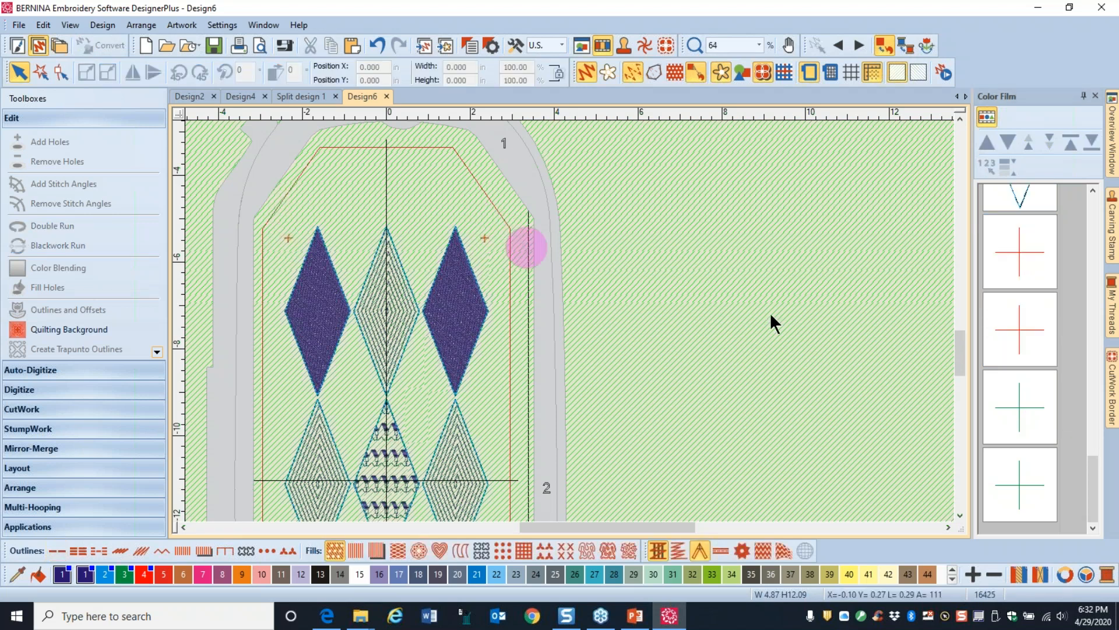
pyautogui.moveTo(960, 359); pyautogui.dragTo(961, 396)
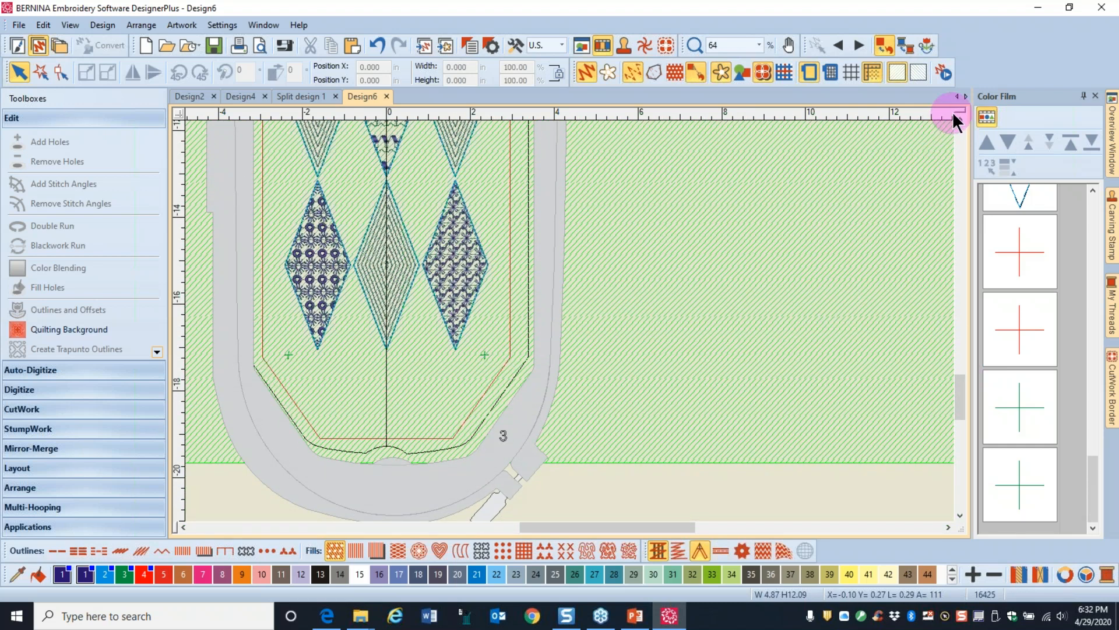
pyautogui.click(986, 117)
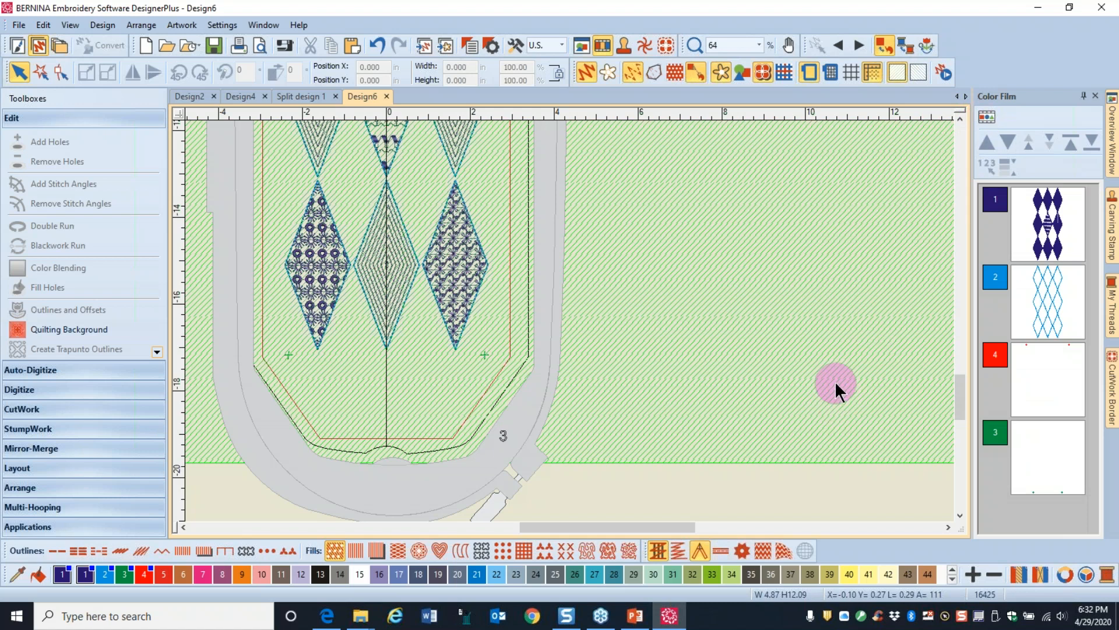
# Step: Move the red basting markers to the start of the stitching sequence and check their position above the section
pyautogui.click(1064, 376)
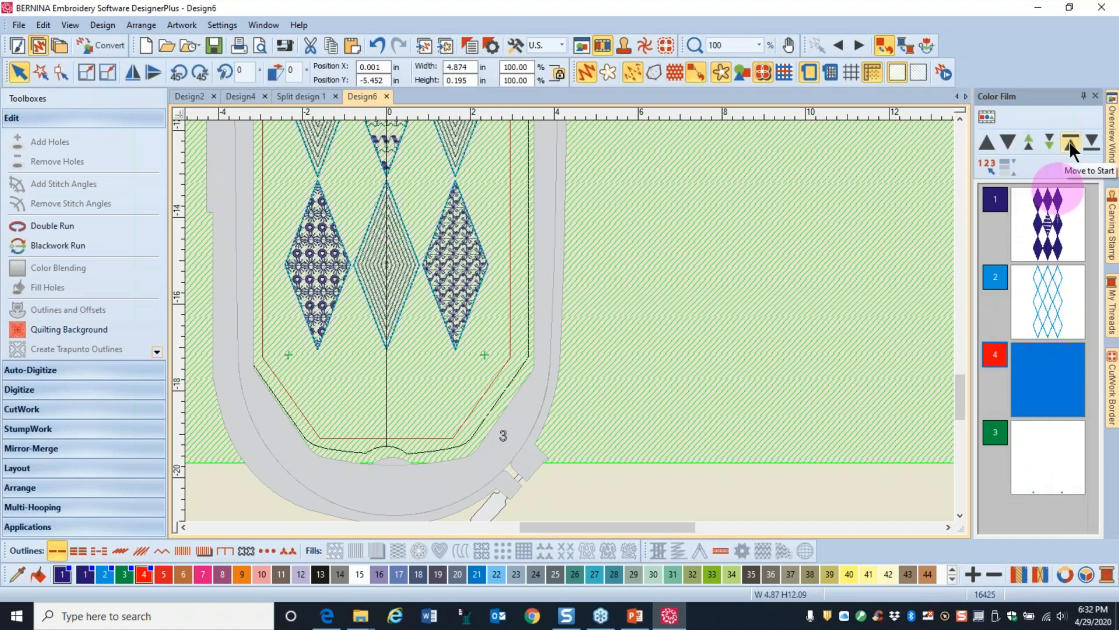
pyautogui.click(1069, 141)
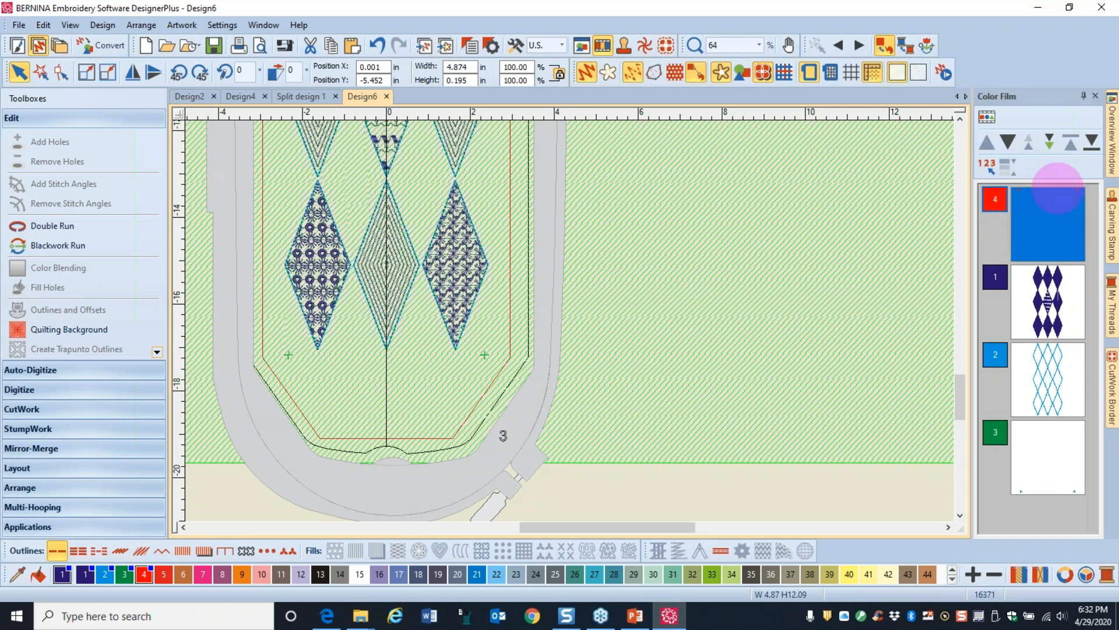
pyautogui.moveTo(958, 397); pyautogui.dragTo(936, 340)
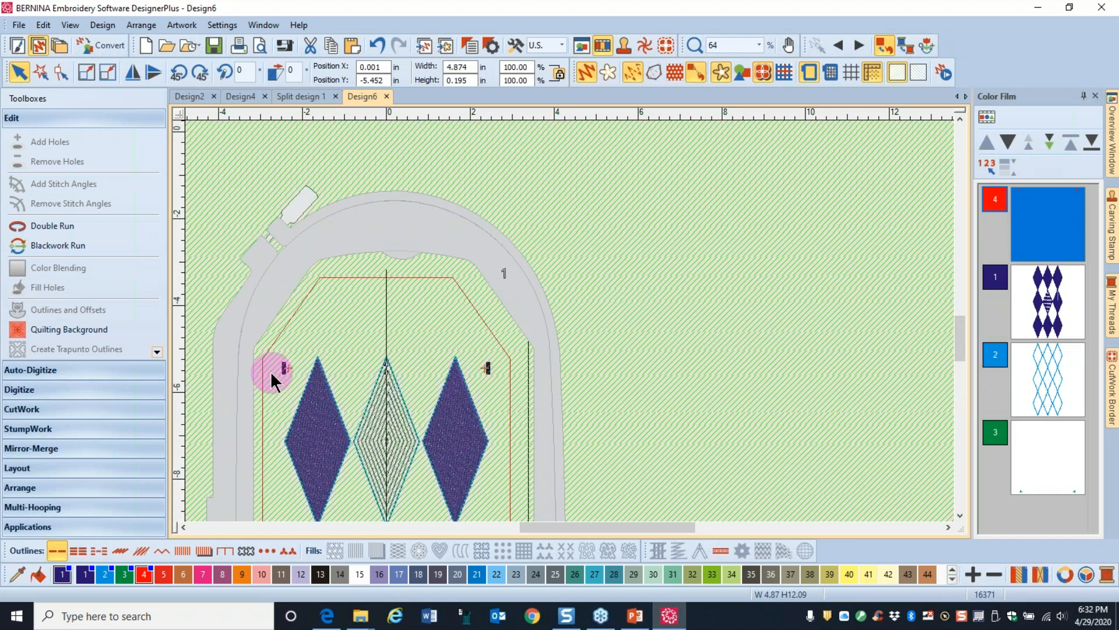
pyautogui.click(492, 367)
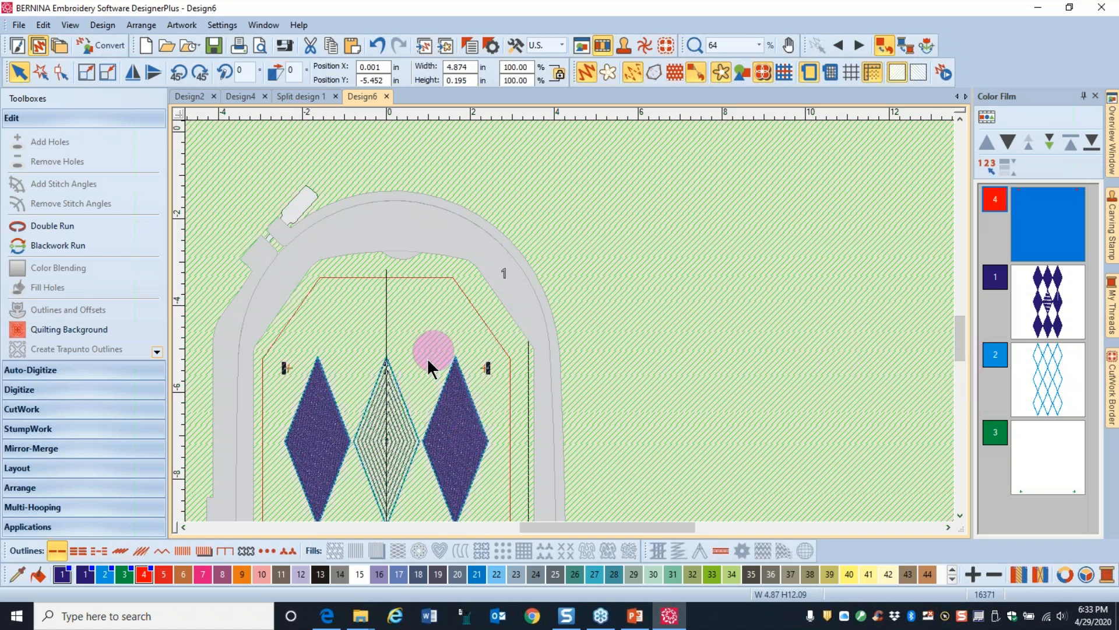
# Step: Apply Blackwork Run to the light blue diamond outlines, with the entry point at the bottom tip of the lower right diamond
pyautogui.scroll(-3, 425, 364)
pyautogui.moveTo(962, 357); pyautogui.dragTo(619, 324)
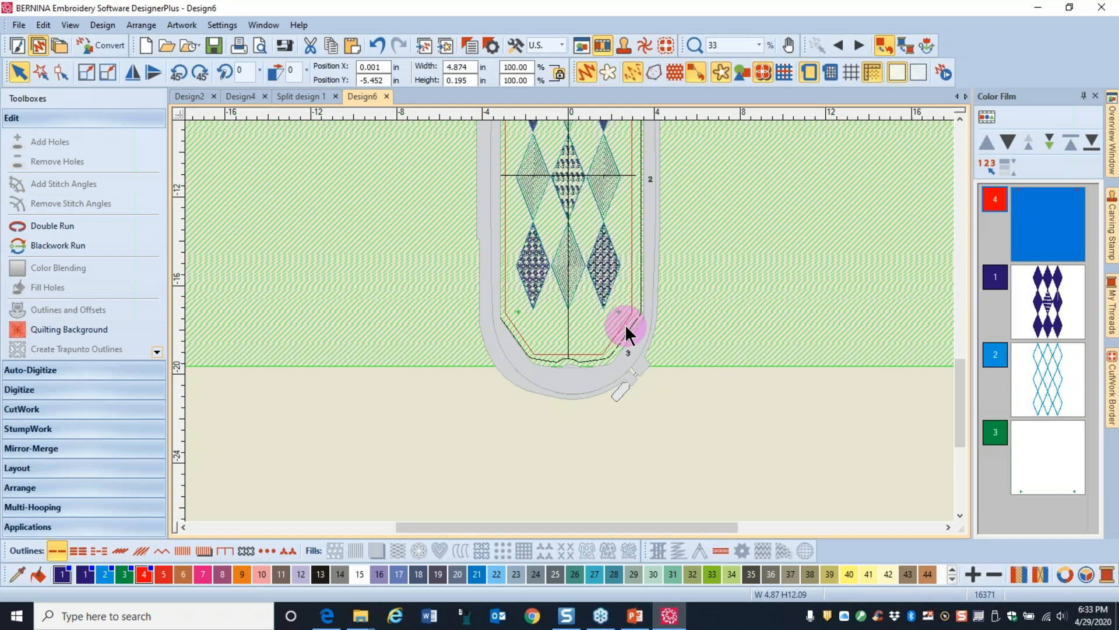
pyautogui.click(1030, 373)
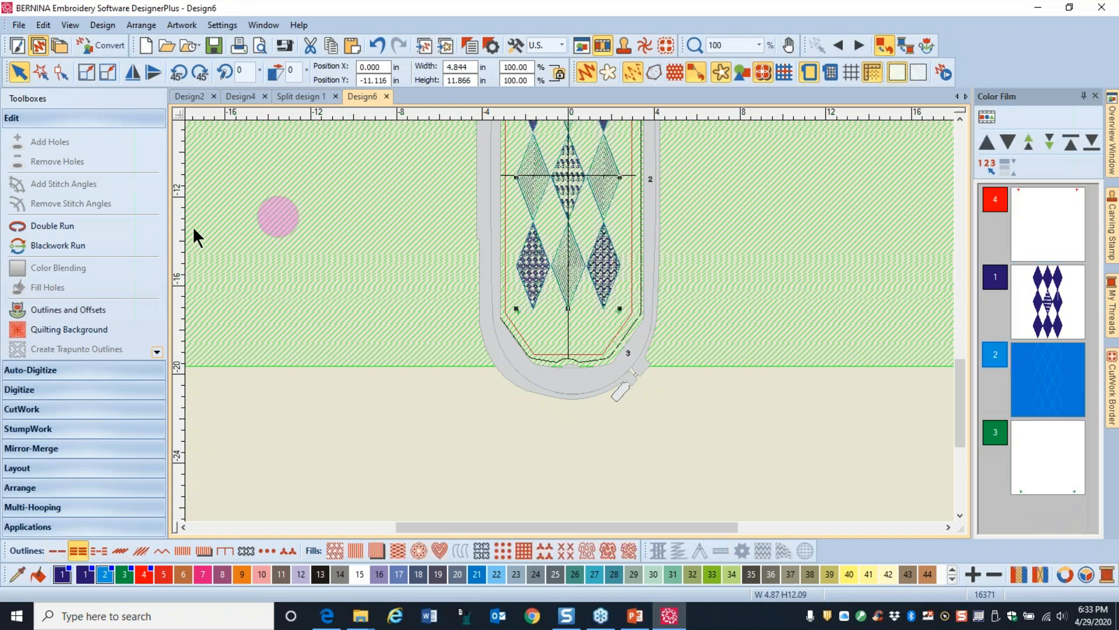
pyautogui.click(59, 245)
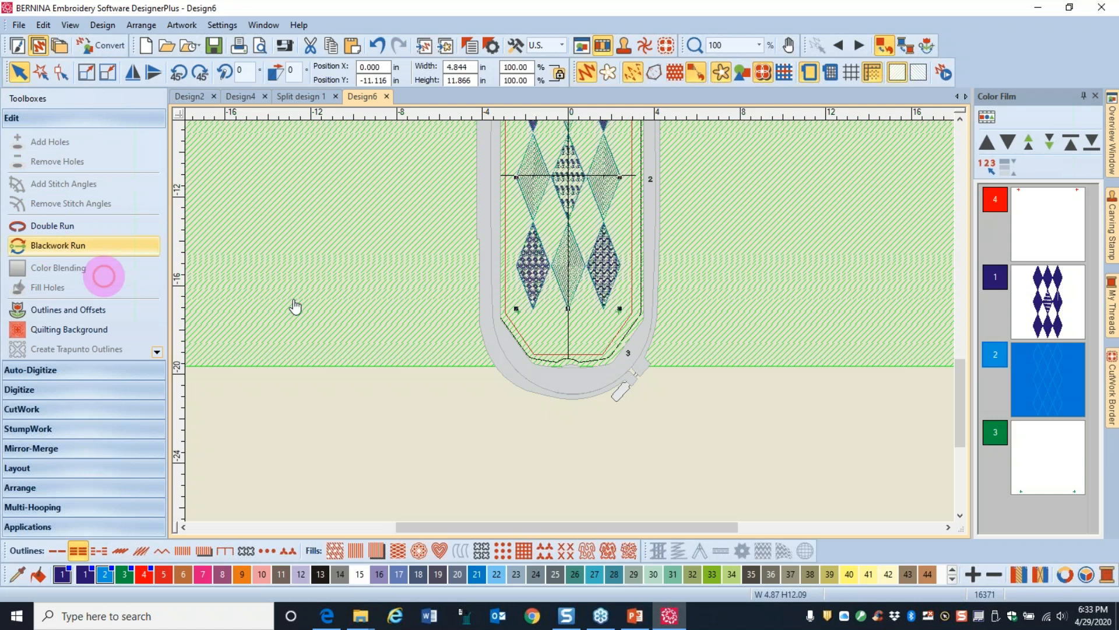
pyautogui.click(604, 308)
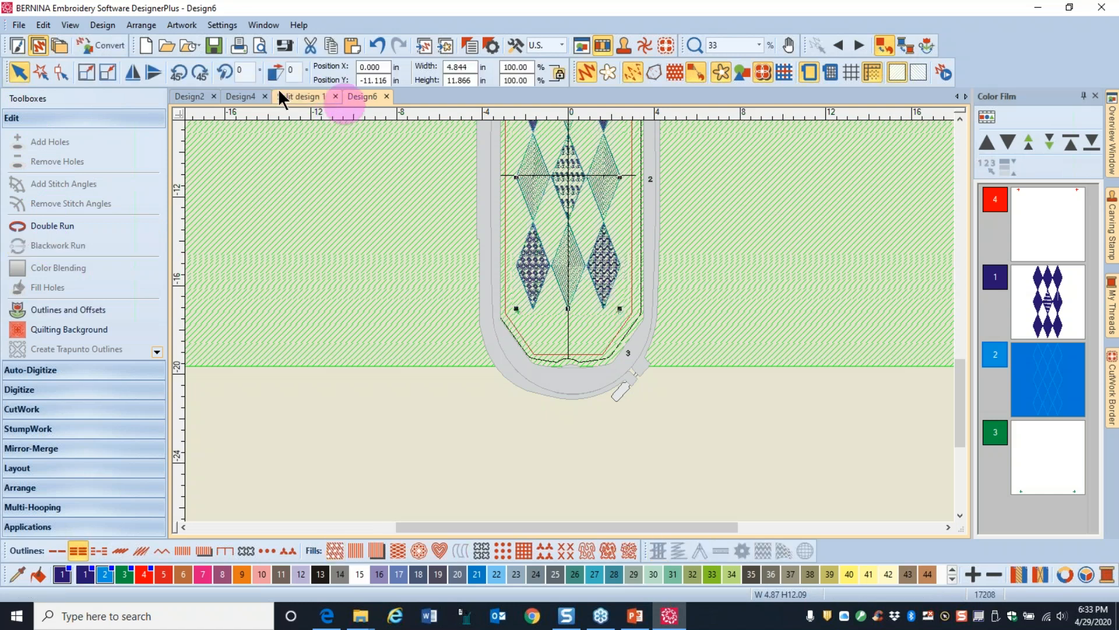
# Step: Save the second section to the Desktop as "split design 2" in BERNINA All-in-One V8 (*.ART80) format
pyautogui.click(19, 27)
pyautogui.click(448, 180)
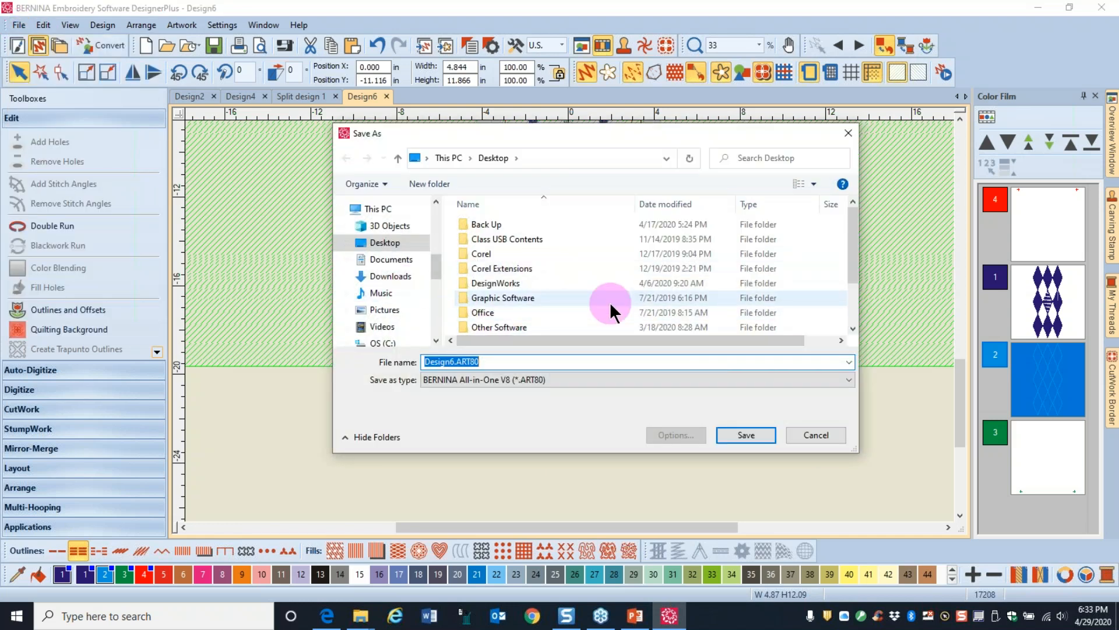
pyautogui.write('split d')
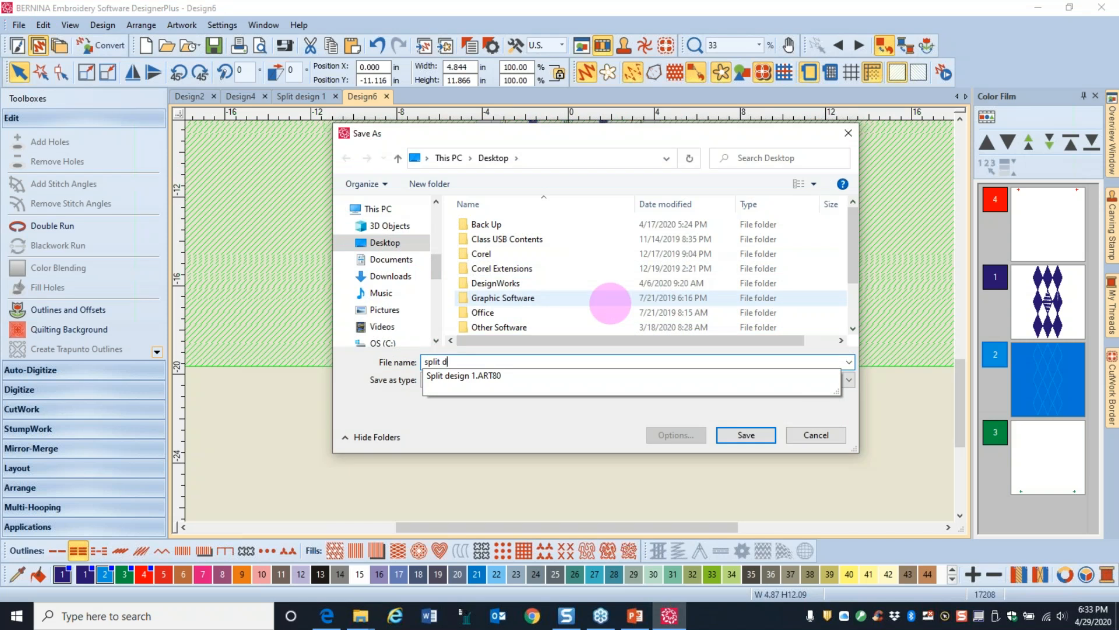
pyautogui.write('esign 2')
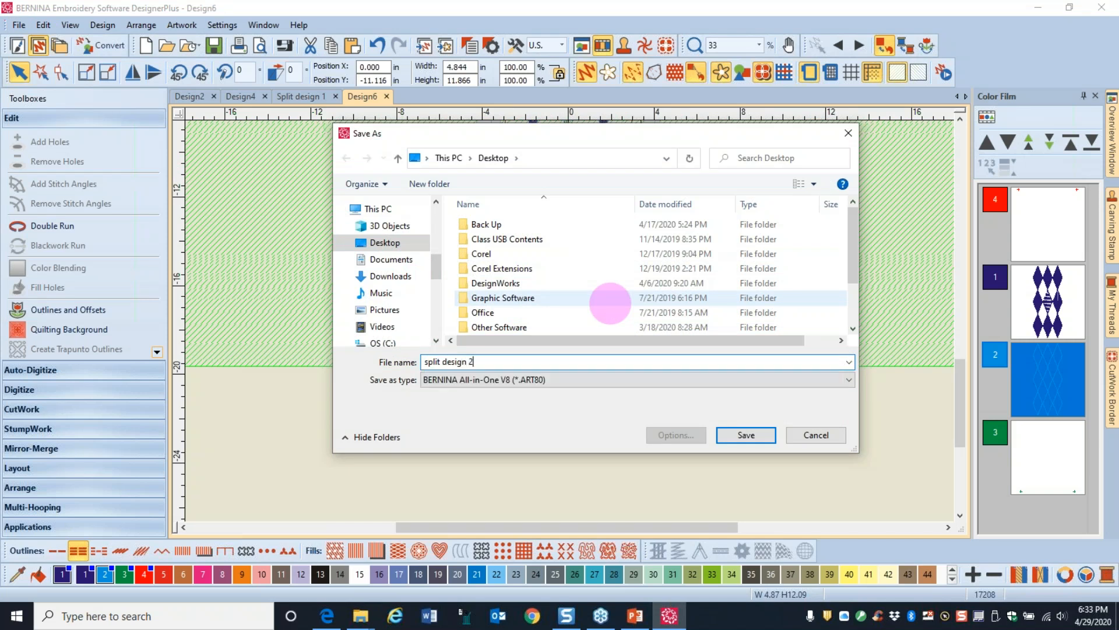
pyautogui.click(748, 435)
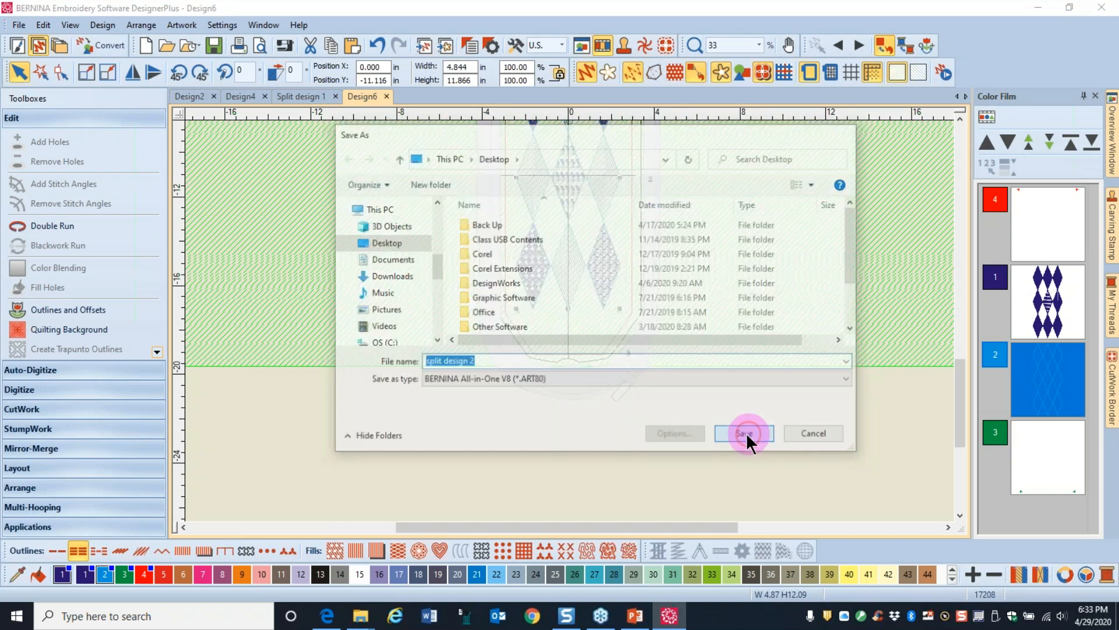
# Step: Copy the last two-row diamond section with its basting markers from Design4 and paste it into a new design
pyautogui.click(246, 96)
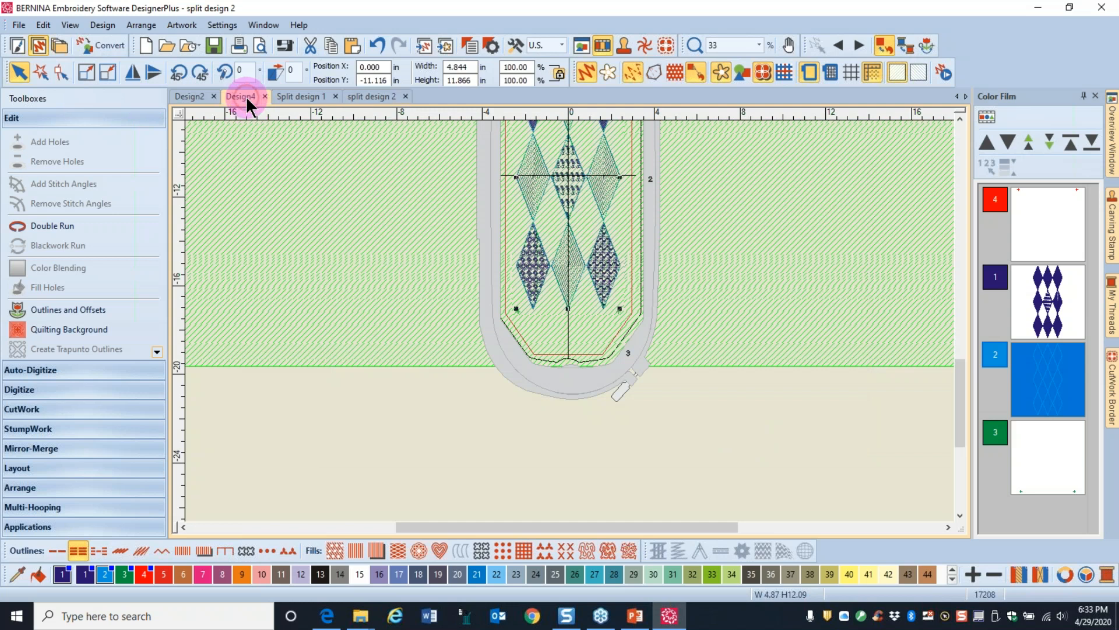
pyautogui.moveTo(964, 338); pyautogui.dragTo(968, 417)
pyautogui.click(626, 297)
pyautogui.moveTo(386, 261); pyautogui.dragTo(506, 398)
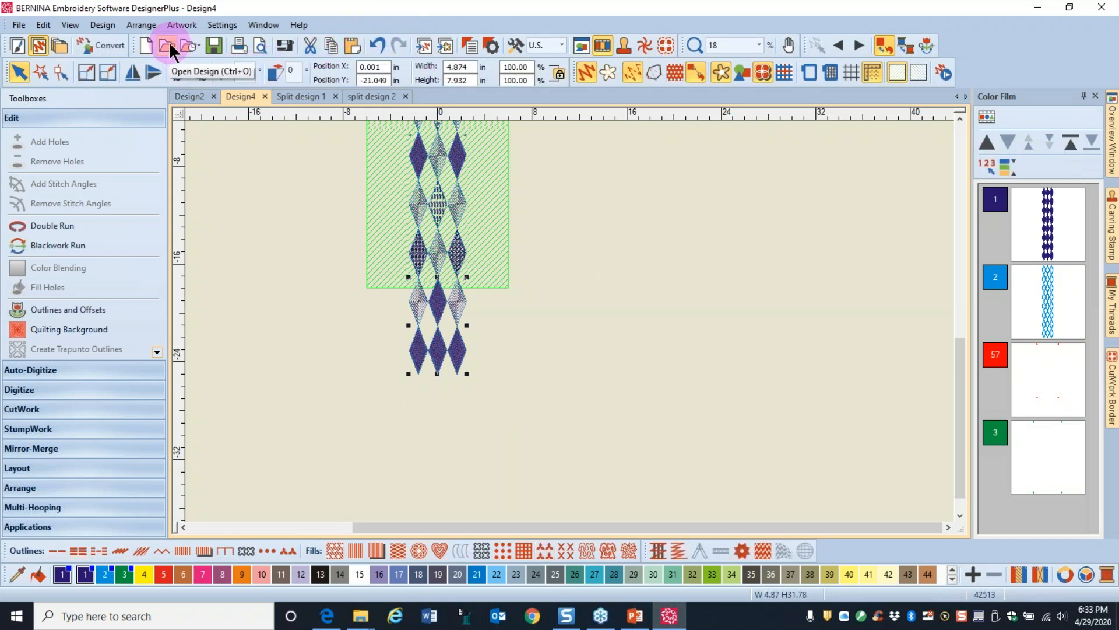
pyautogui.click(146, 46)
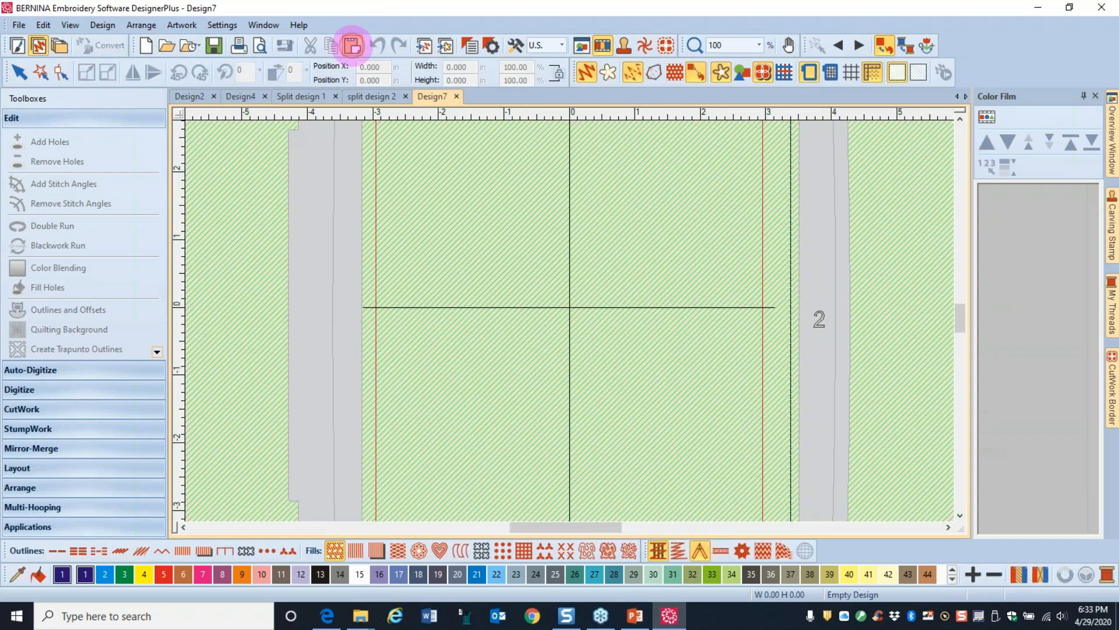
pyautogui.click(353, 47)
pyautogui.press('0')
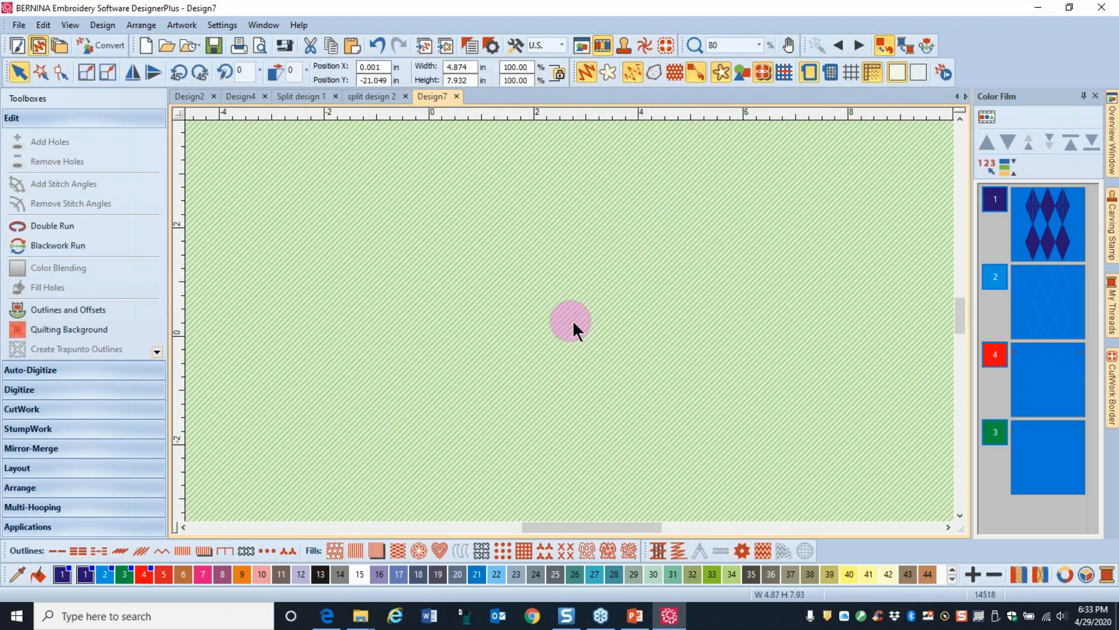
# Step: Delete the duplicate green basting markers above the two-row section, keeping the red pair
pyautogui.click(824, 325)
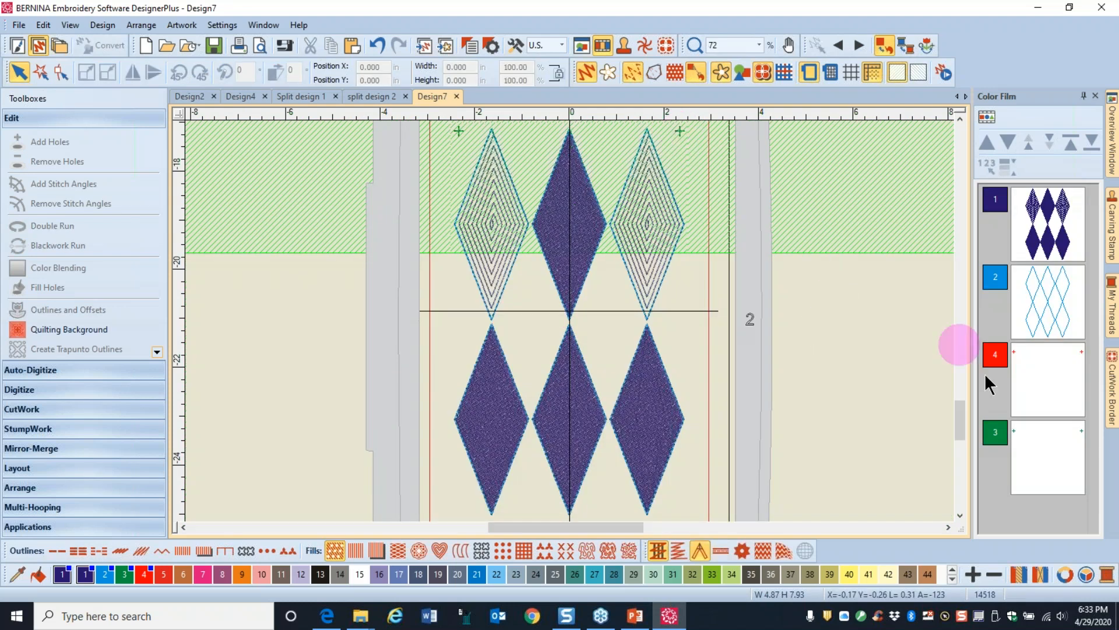
pyautogui.click(1044, 460)
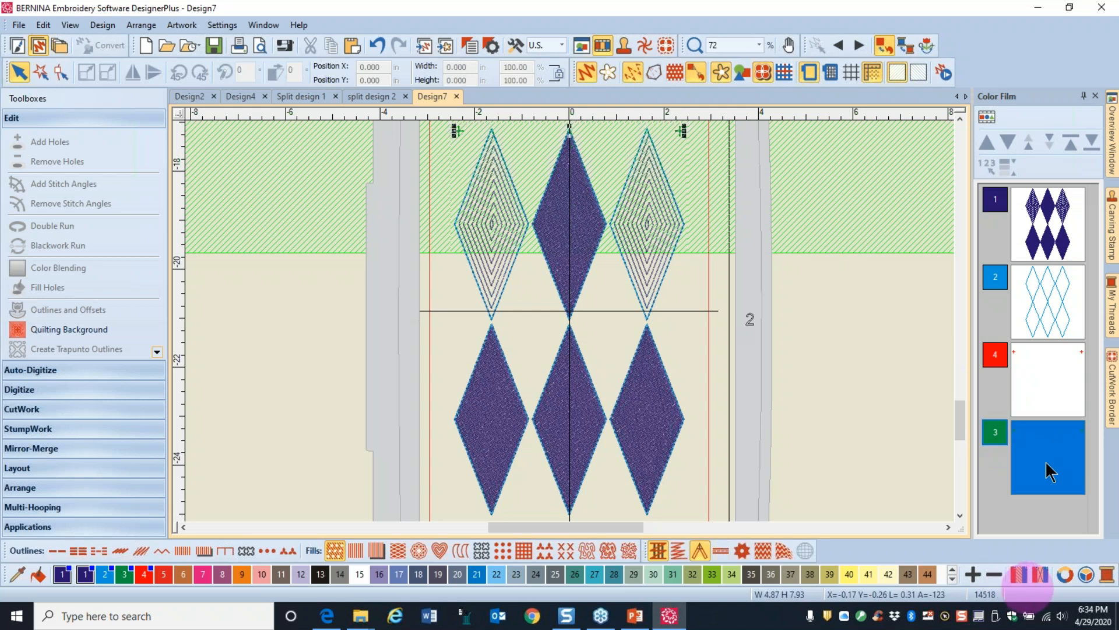
pyautogui.press('Delete')
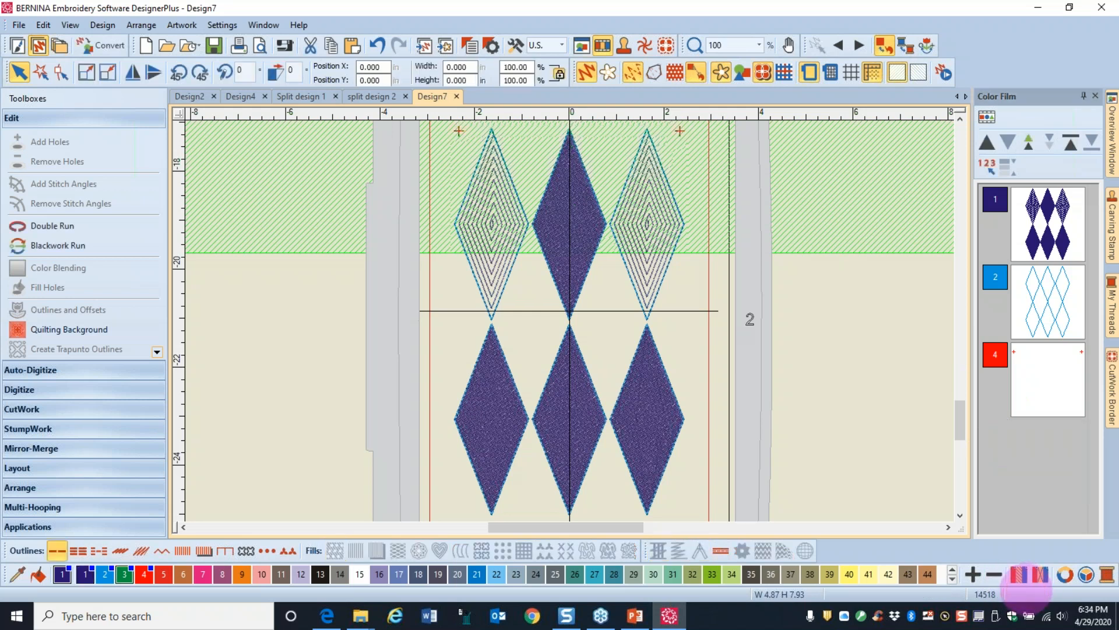
# Step: Move the two-row section's red basting markers to the start of the stitching sequence
pyautogui.scroll(-2, 559, 285)
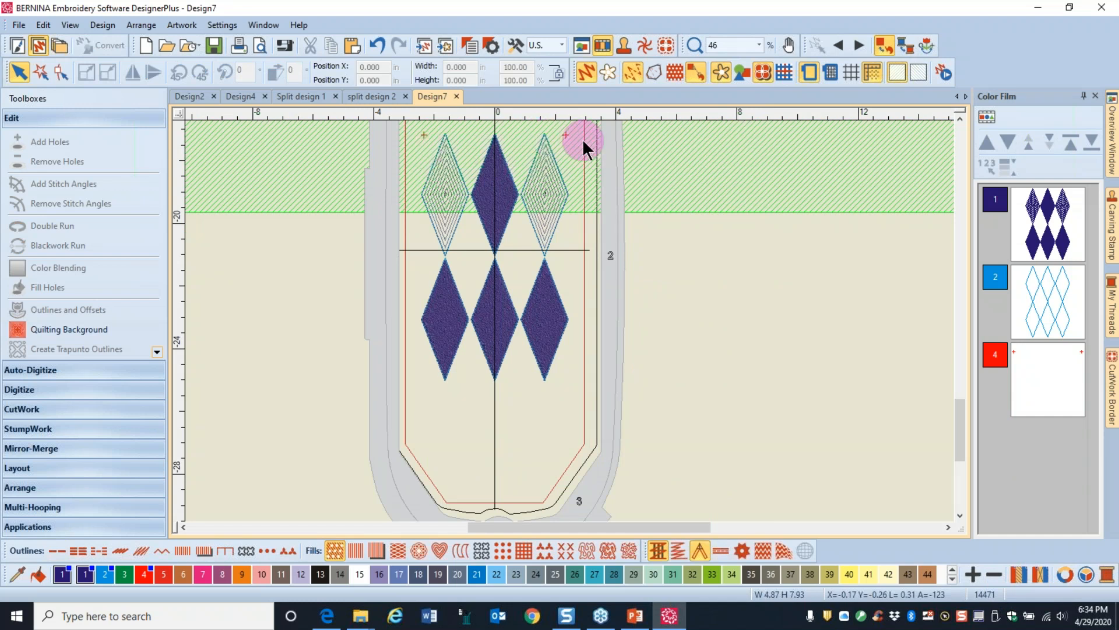
pyautogui.click(1068, 396)
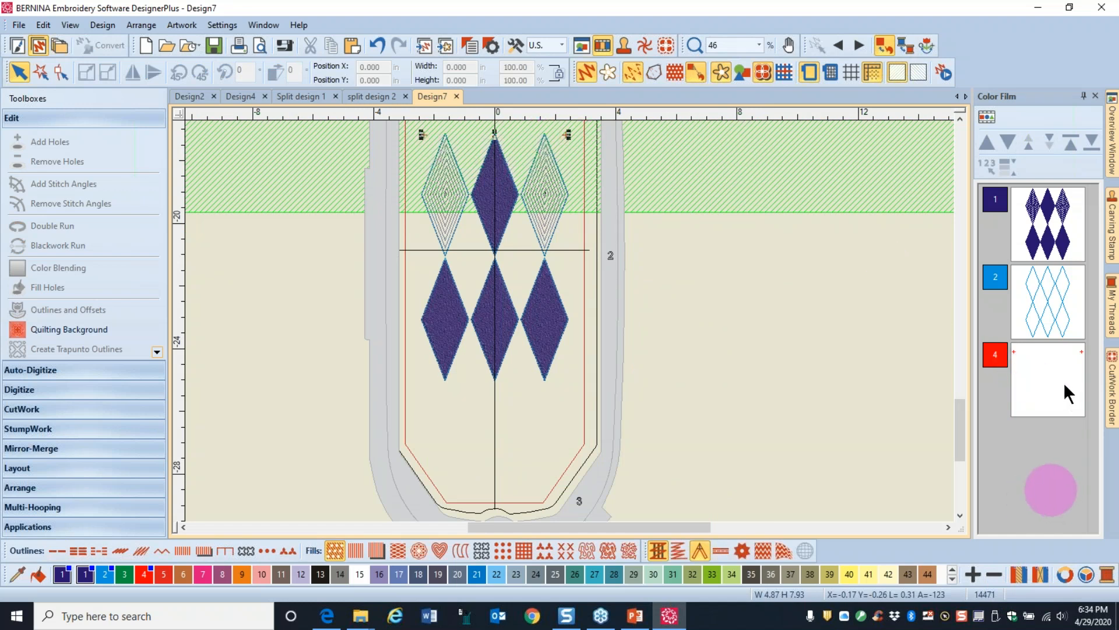
pyautogui.click(1071, 144)
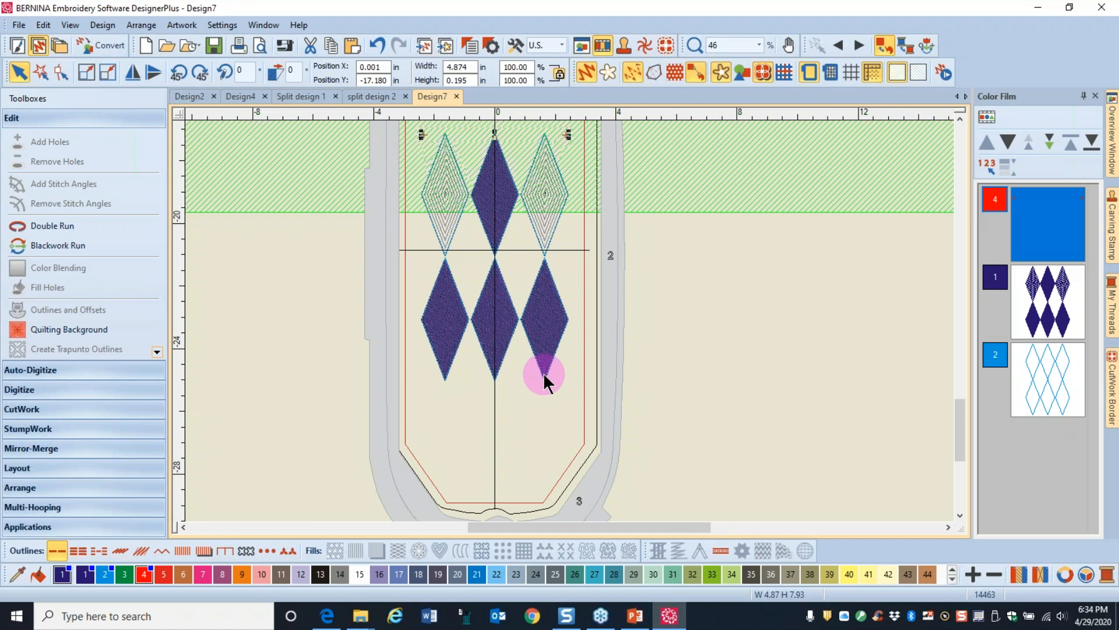
# Step: Apply Blackwork Run to the two-row section's light blue outlines, entering at the bottom tip of the lower right diamond
pyautogui.click(1044, 392)
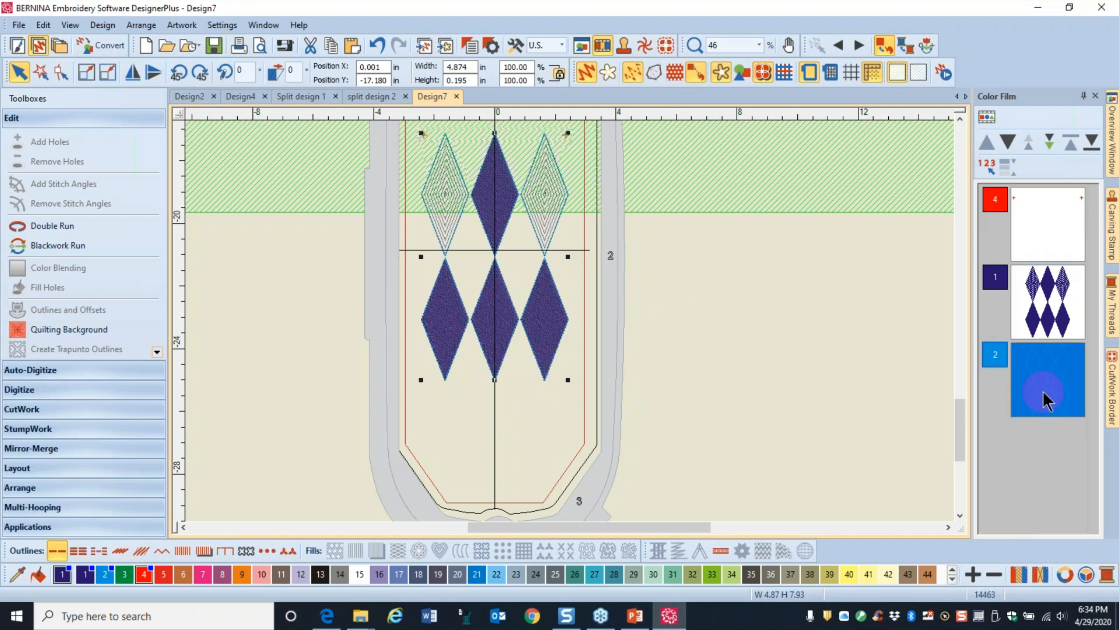
pyautogui.click(73, 244)
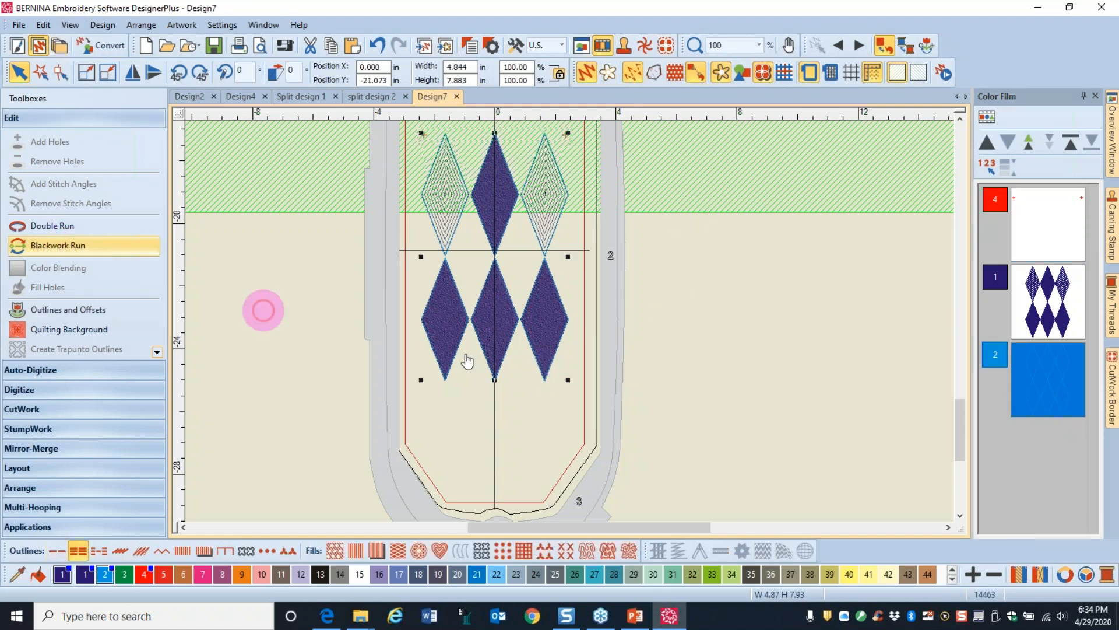
pyautogui.click(544, 379)
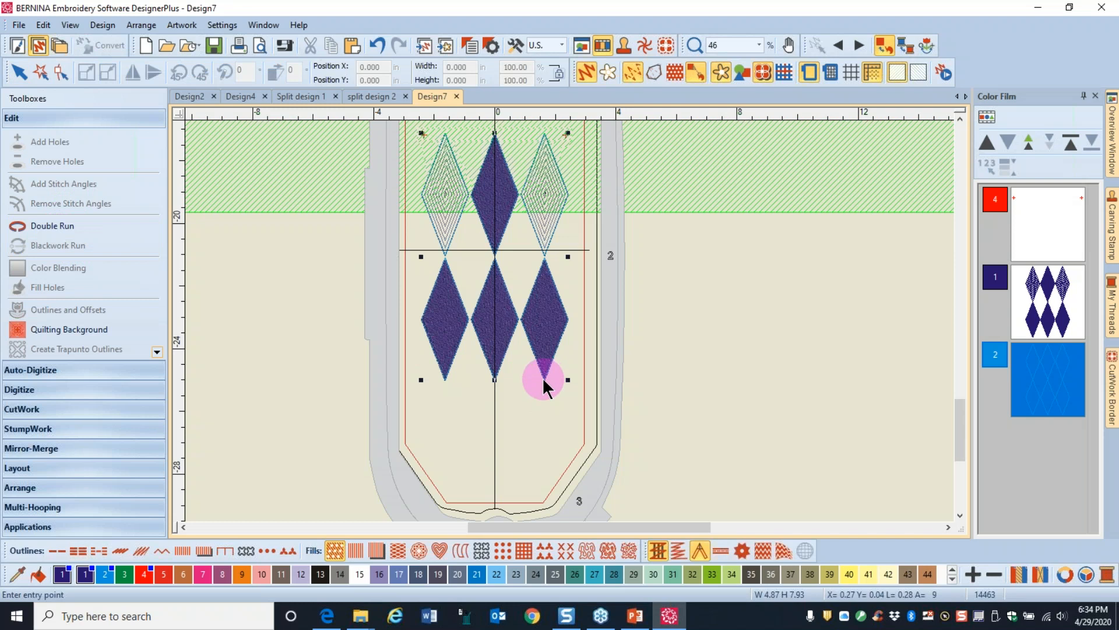
pyautogui.click(299, 130)
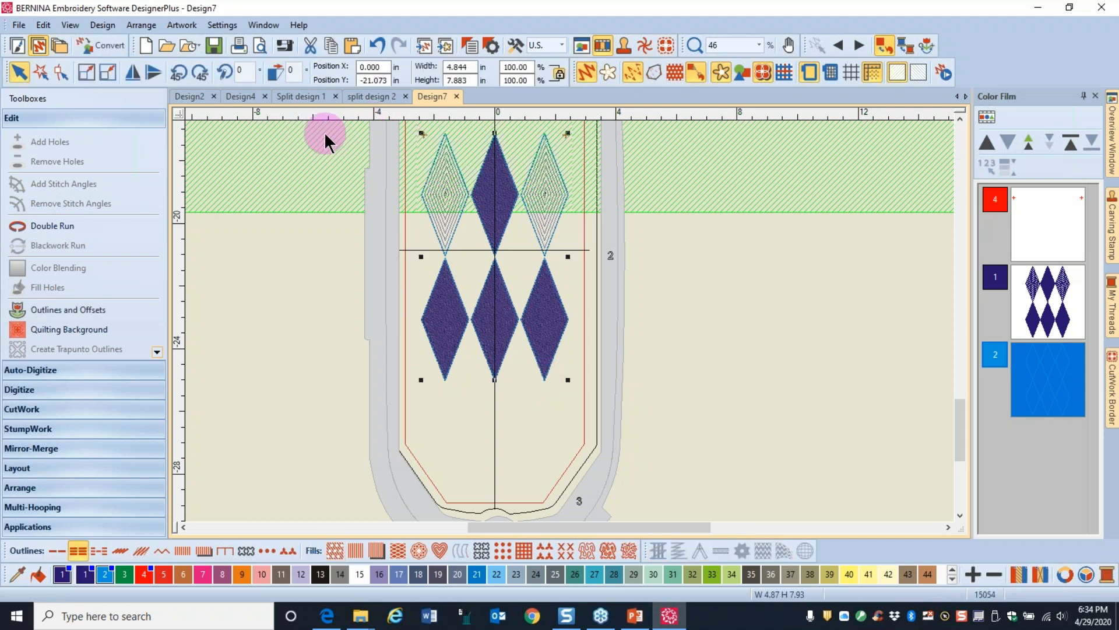
# Step: Review the full column in Design4 and compare the hoop and basting marker placement in Split design 1, split design 2 and Design7
pyautogui.scroll(1, 436, 145)
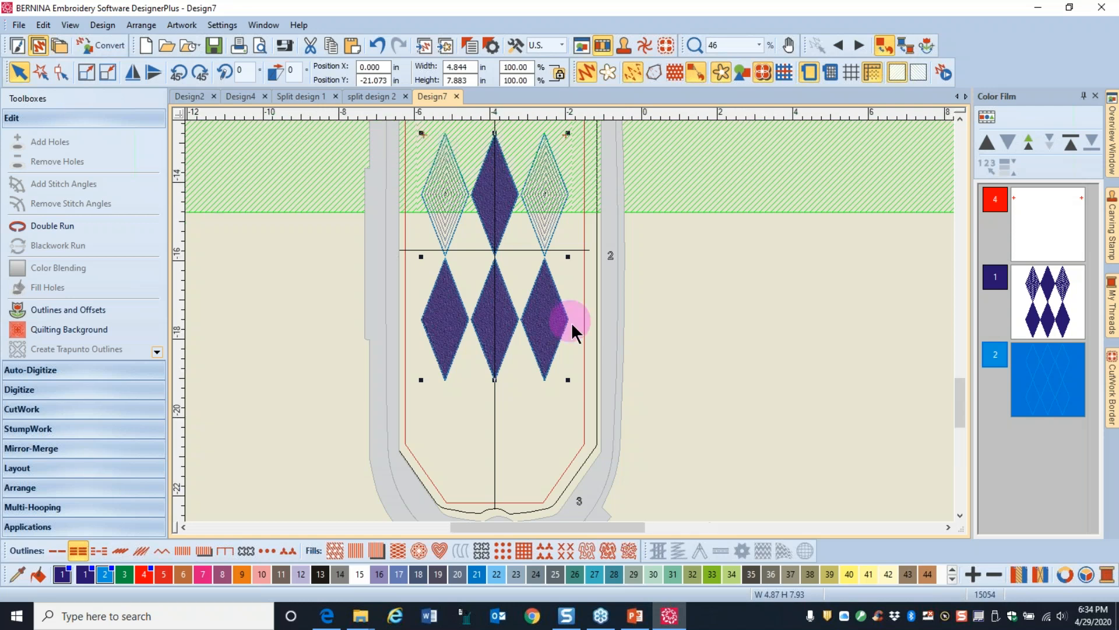
pyautogui.scroll(1, 576, 326)
pyautogui.scroll(-2, 298, 193)
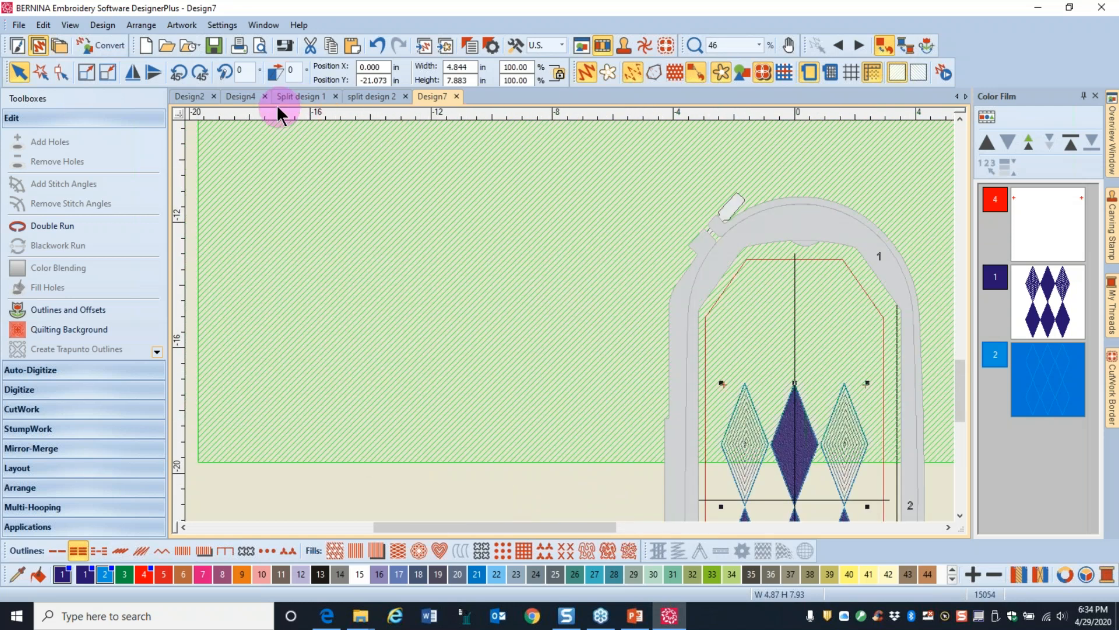
pyautogui.click(240, 96)
pyautogui.moveTo(959, 386); pyautogui.dragTo(945, 325)
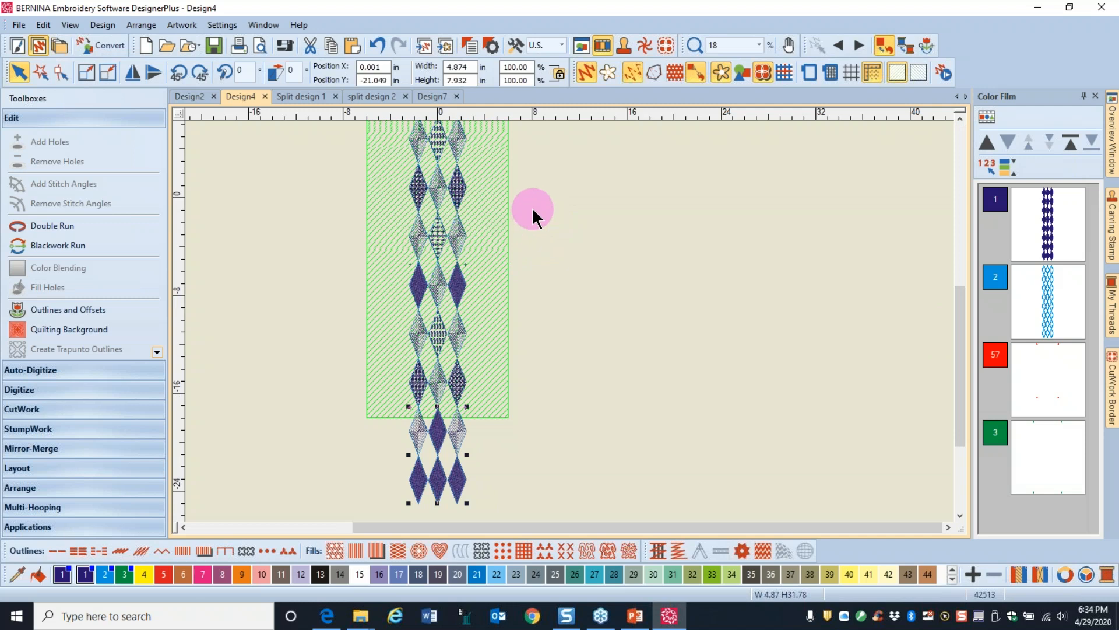
pyautogui.click(289, 96)
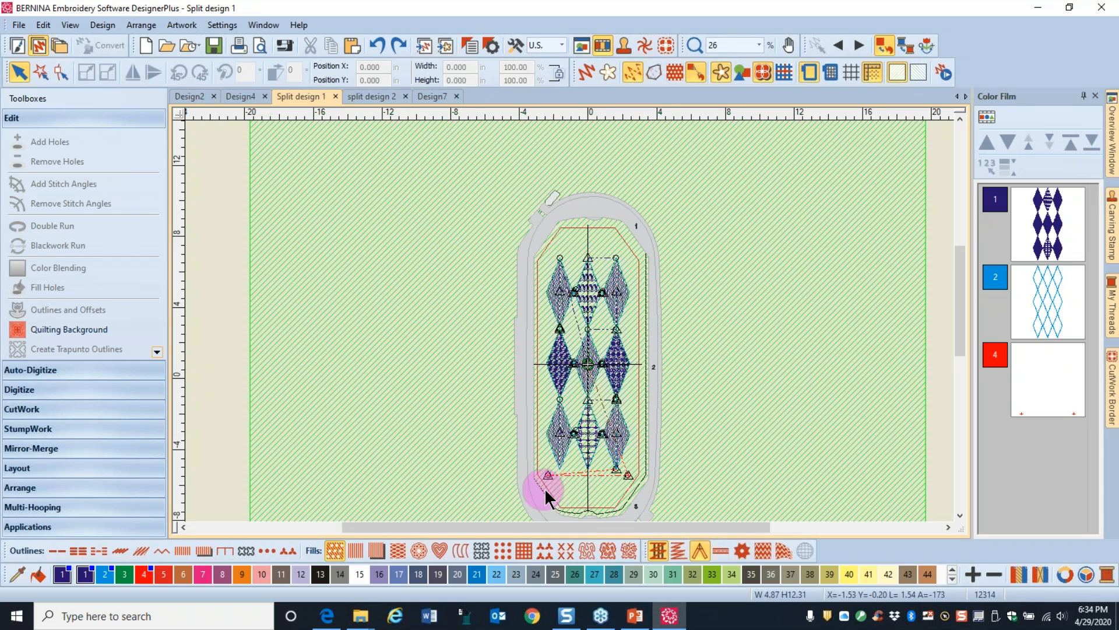
pyautogui.click(363, 100)
pyautogui.moveTo(965, 387); pyautogui.dragTo(958, 356)
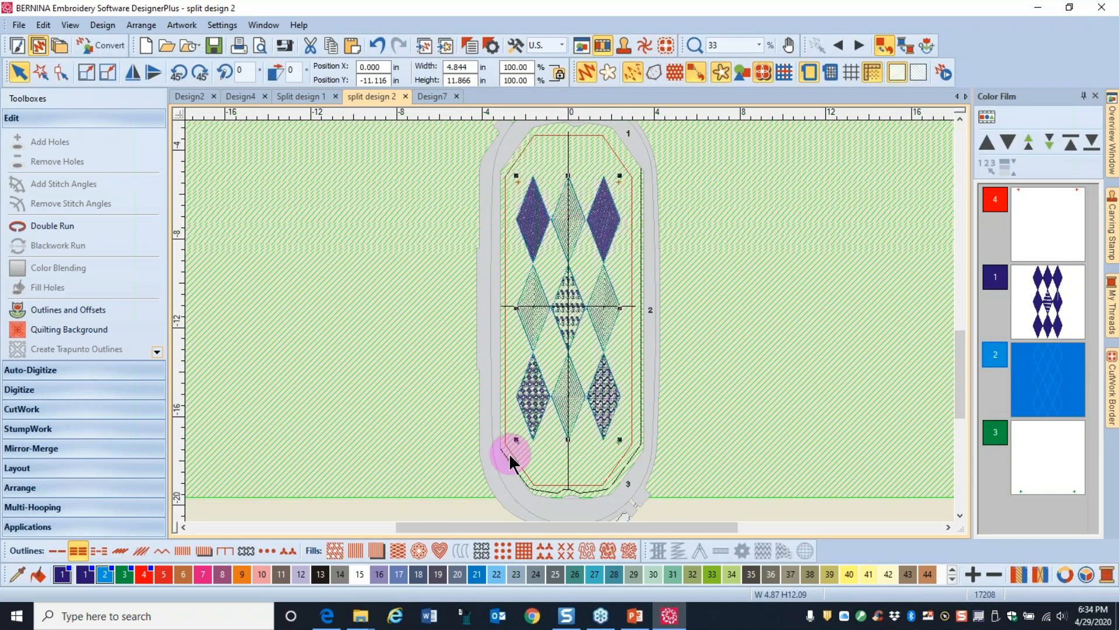
pyautogui.click(432, 100)
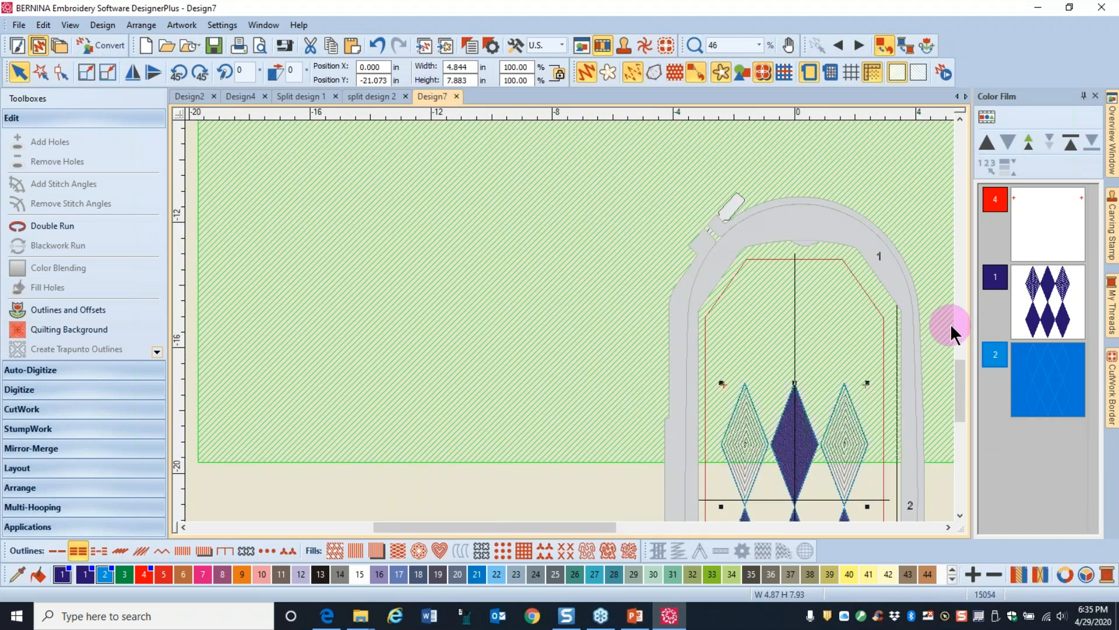
pyautogui.moveTo(962, 379); pyautogui.dragTo(970, 425)
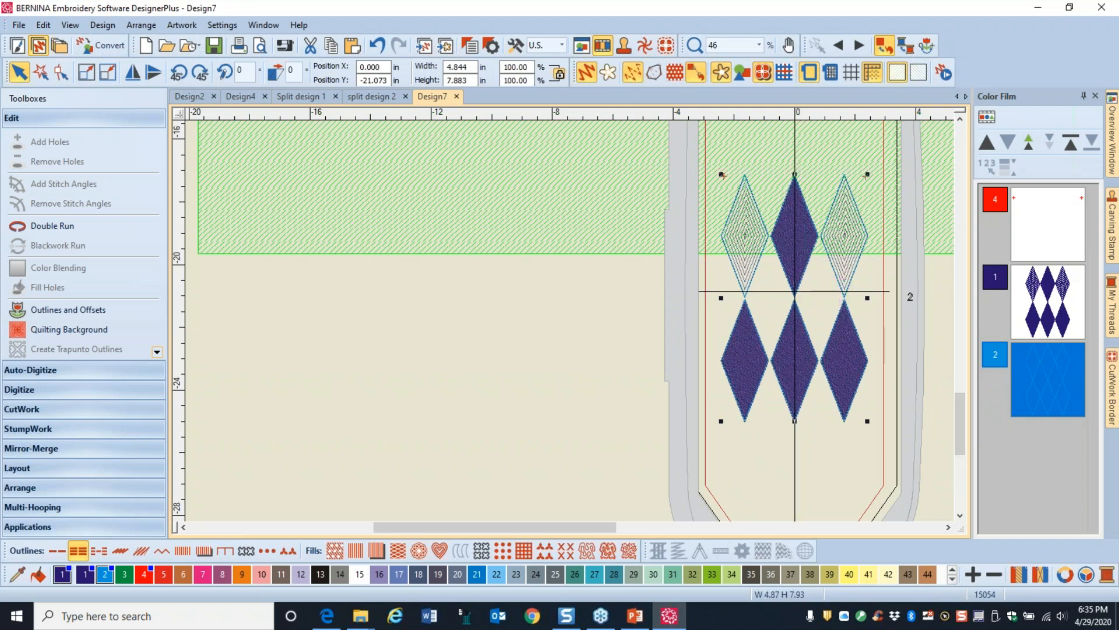
pyautogui.hotkey('alt', 'Tab')
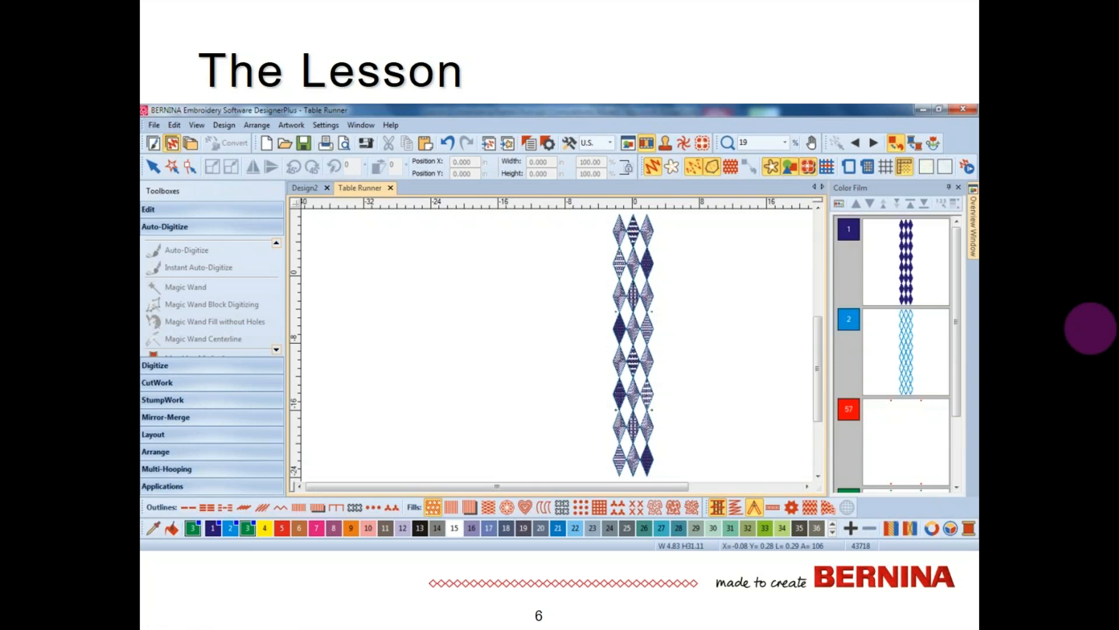
pyautogui.press('Right')
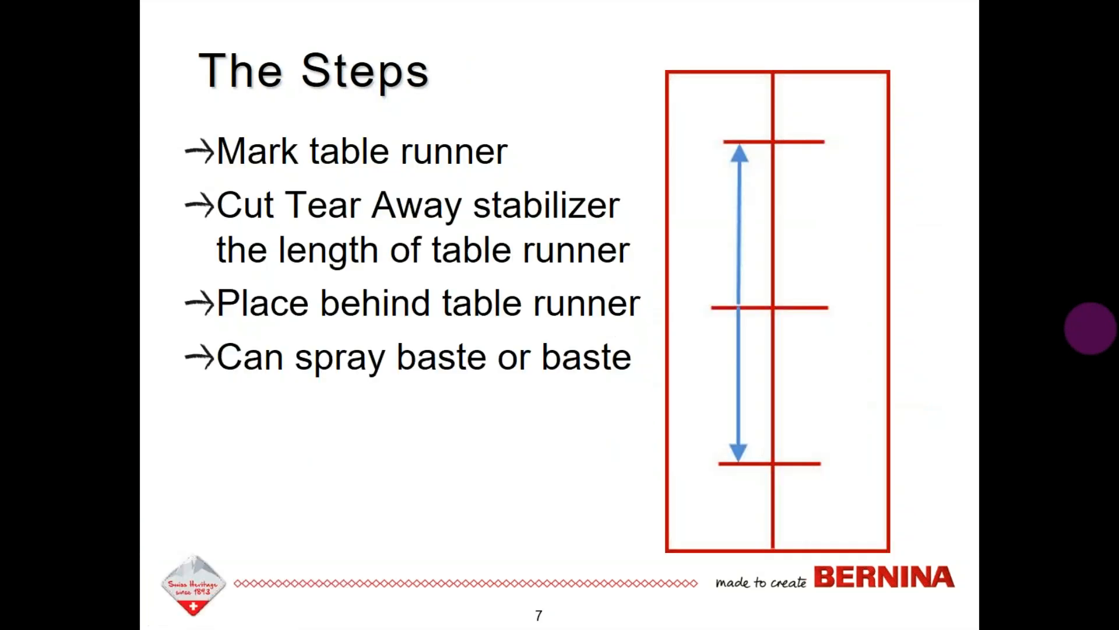
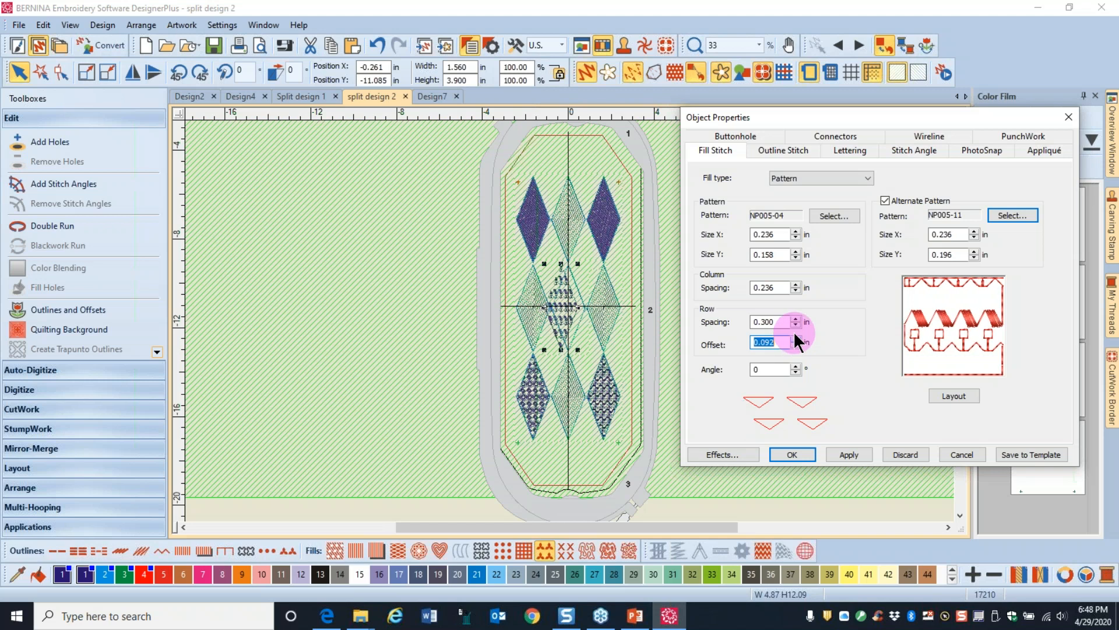
# Step: Set the row offset of the centre diamond's alternating pattern fill to 0.098 in
pyautogui.click(795, 338)
pyautogui.click(795, 339)
pyautogui.click(795, 338)
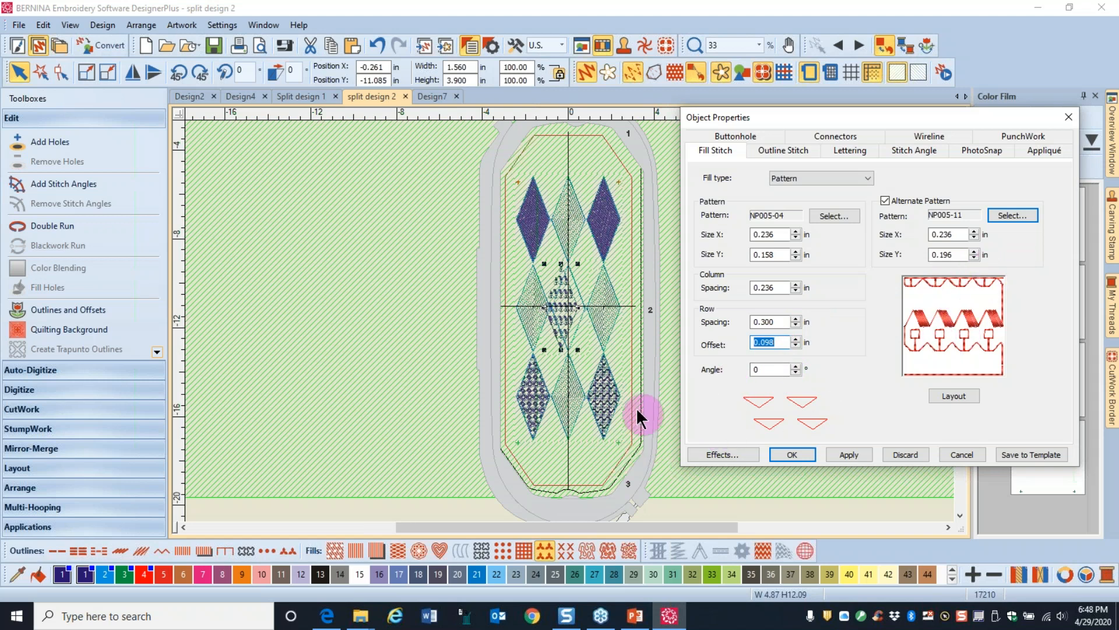
# Step: Rotate the alternating pattern fill of the lower right diamond to a 90° angle and apply it
pyautogui.click(600, 410)
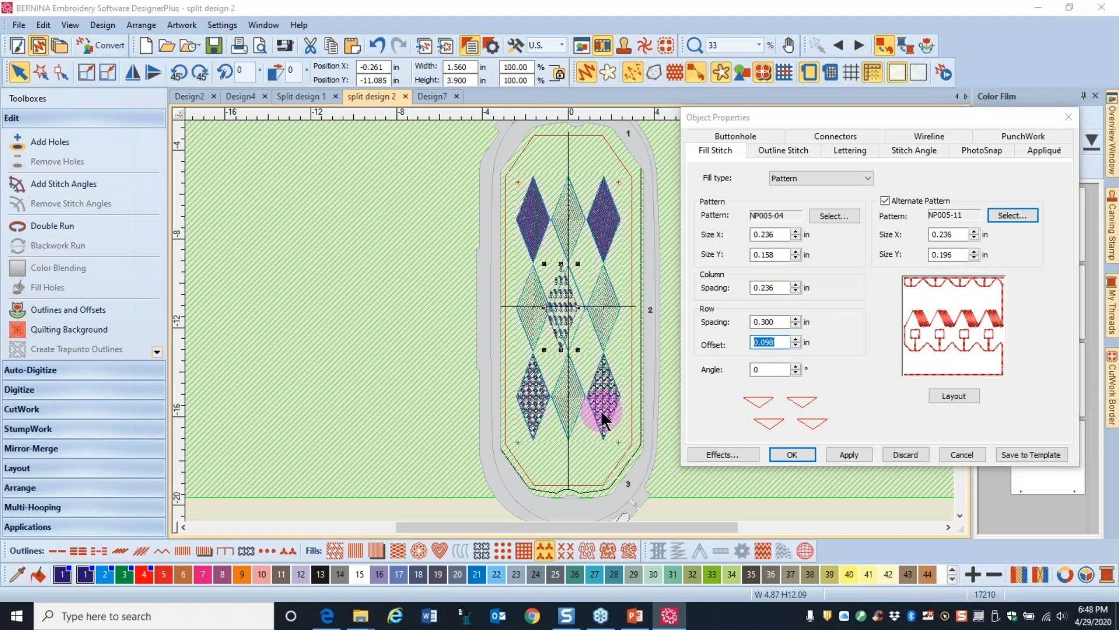
pyautogui.click(759, 370)
pyautogui.write('90')
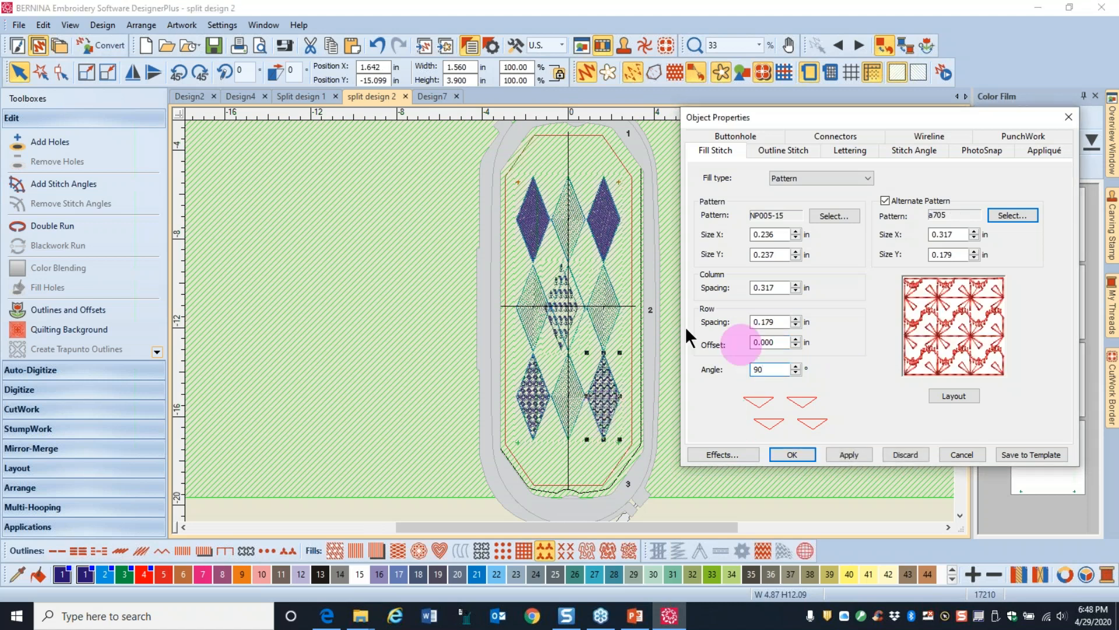
pyautogui.click(844, 456)
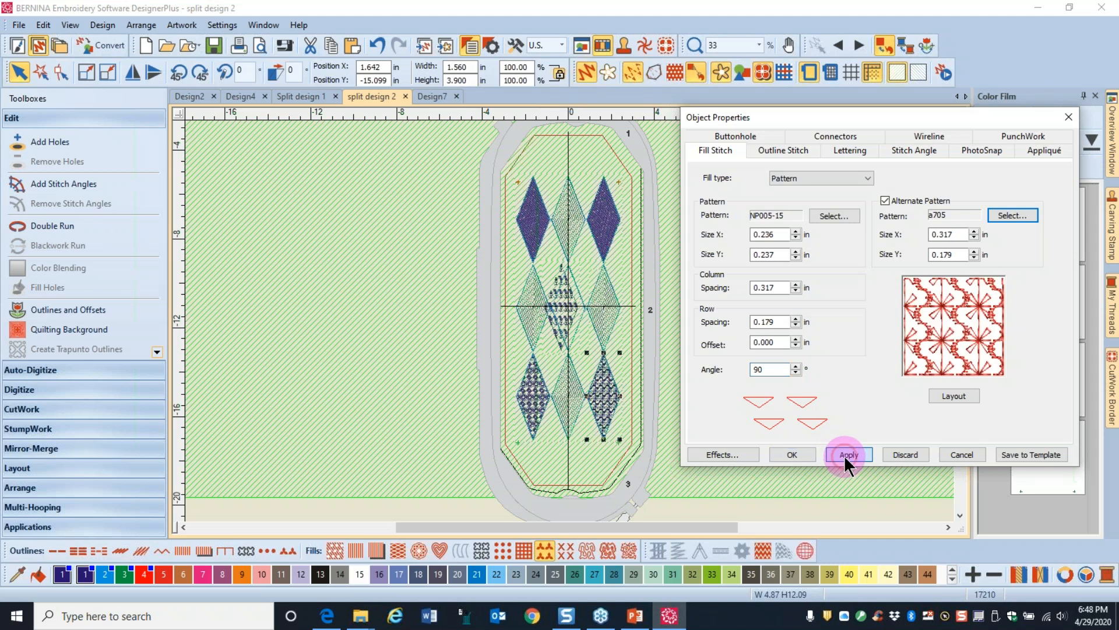
pyautogui.scroll(1, 628, 412)
pyautogui.scroll(6, 558, 328)
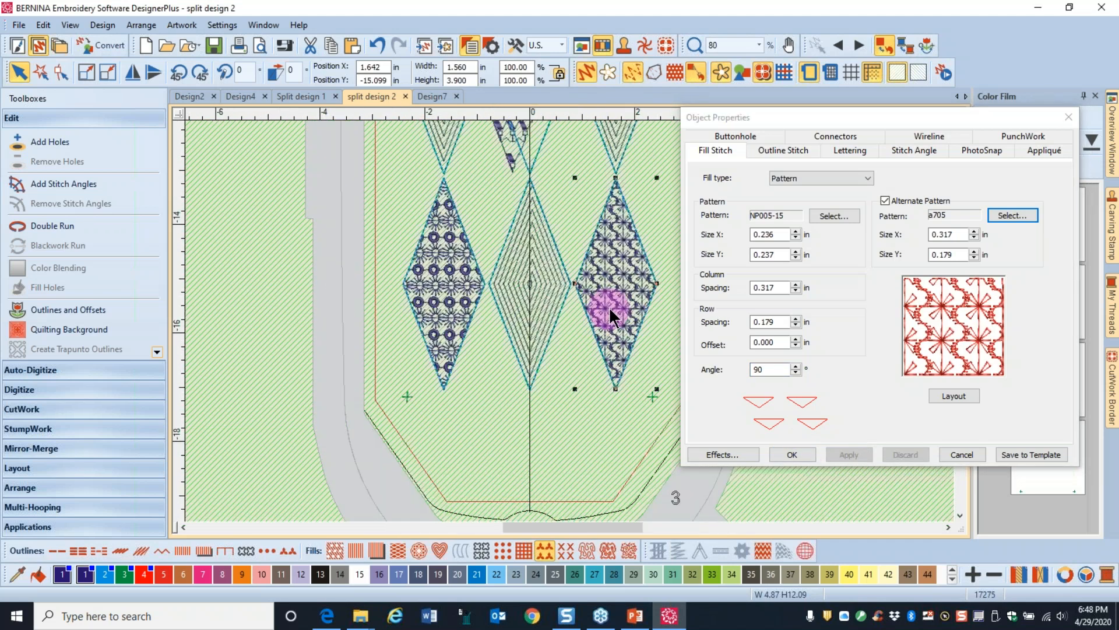
pyautogui.scroll(1, 576, 317)
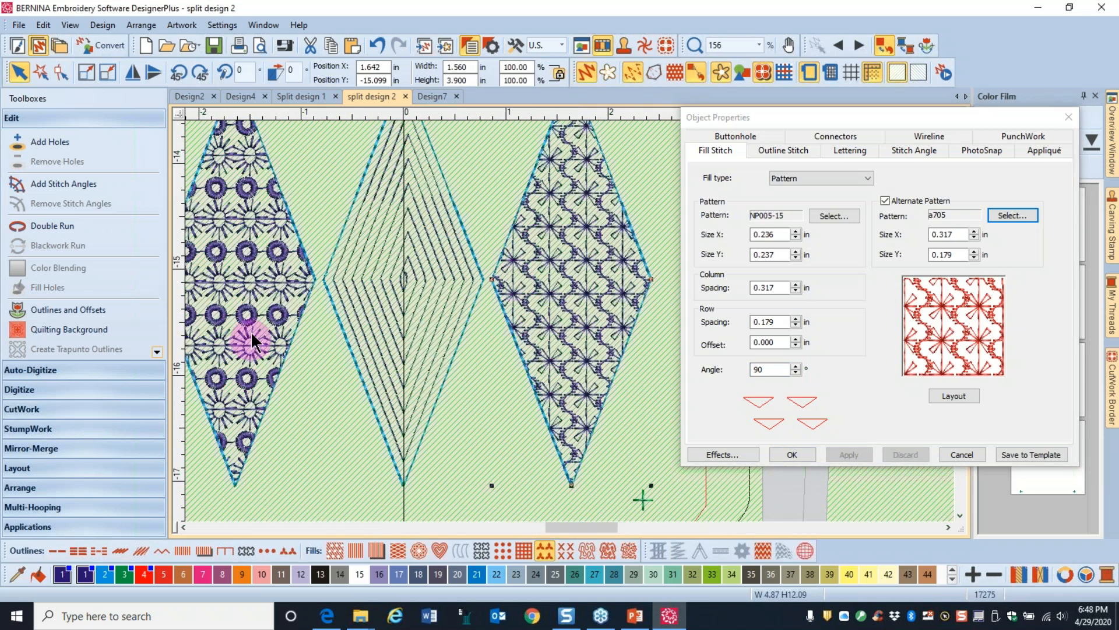
# Step: Rotate the lower left diamond's a404 and a405 alternating pattern fill to a 90° angle and apply it
pyautogui.click(254, 279)
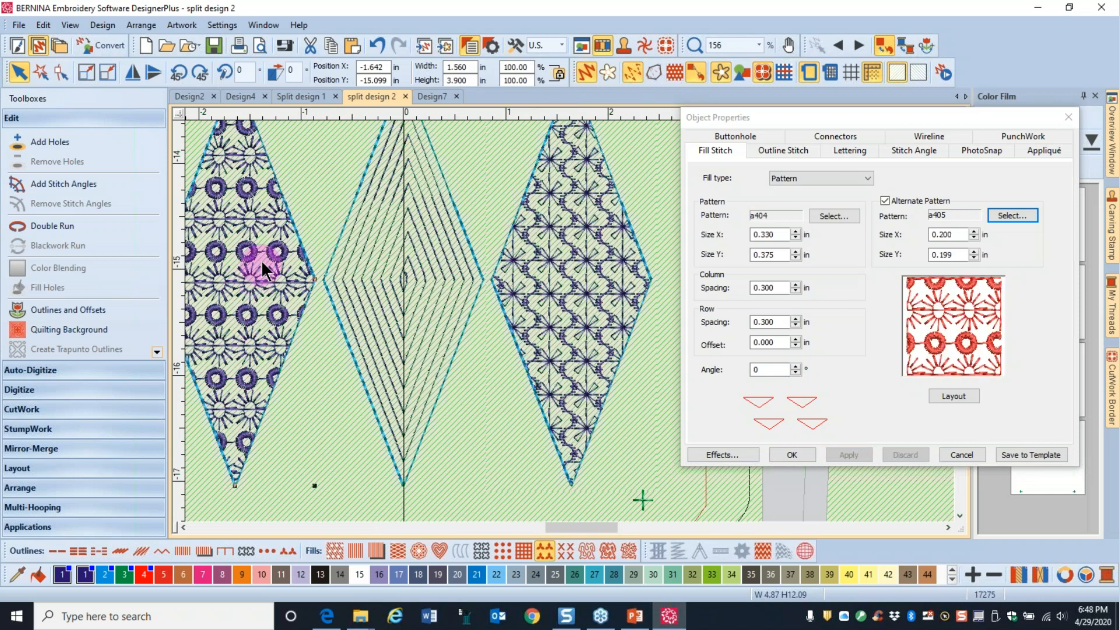
pyautogui.doubleClick(767, 371)
pyautogui.write('90')
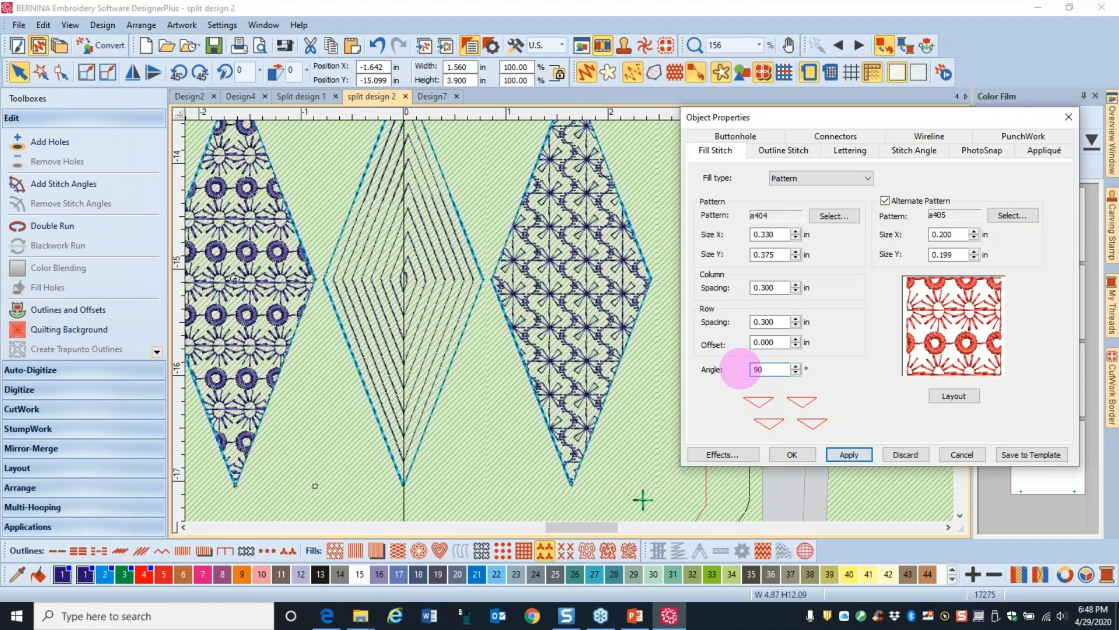
pyautogui.click(846, 455)
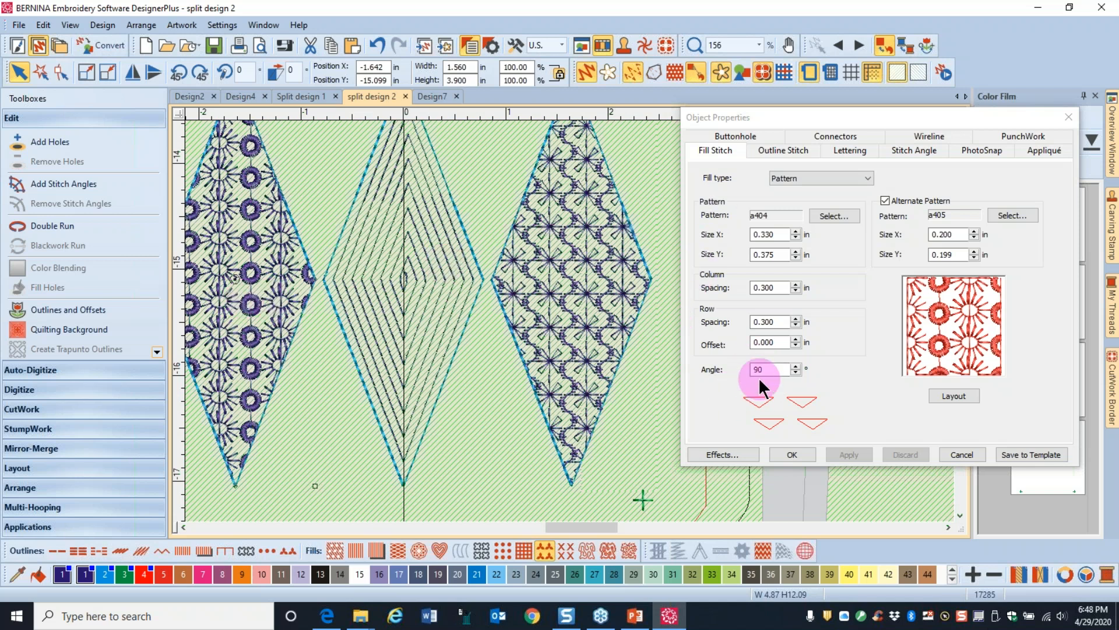
pyautogui.scroll(-1, 286, 329)
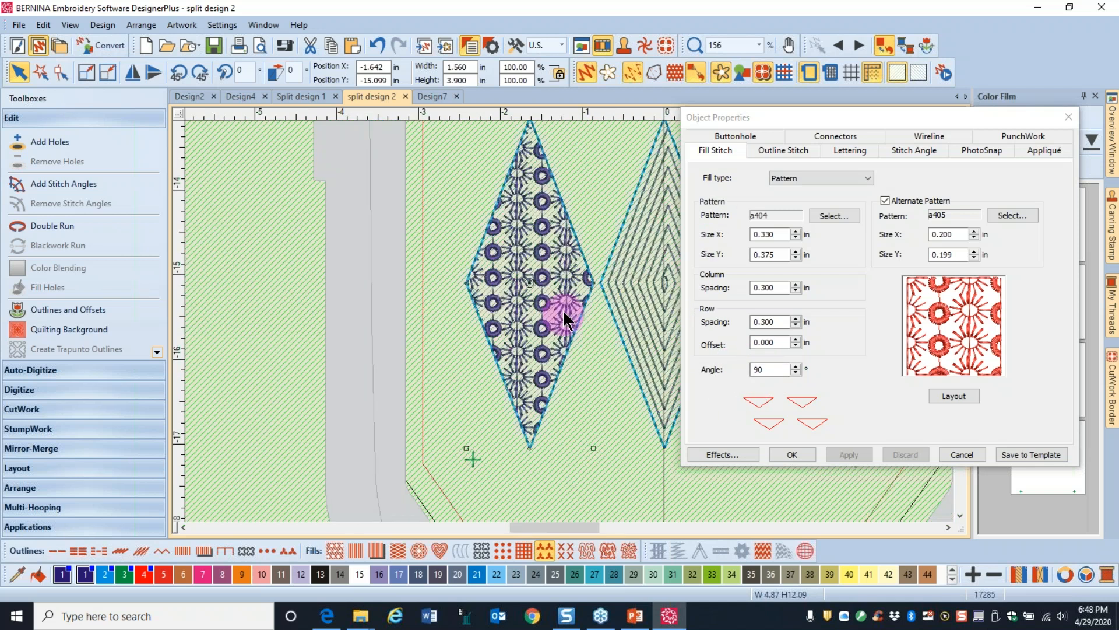
pyautogui.scroll(-1, 562, 310)
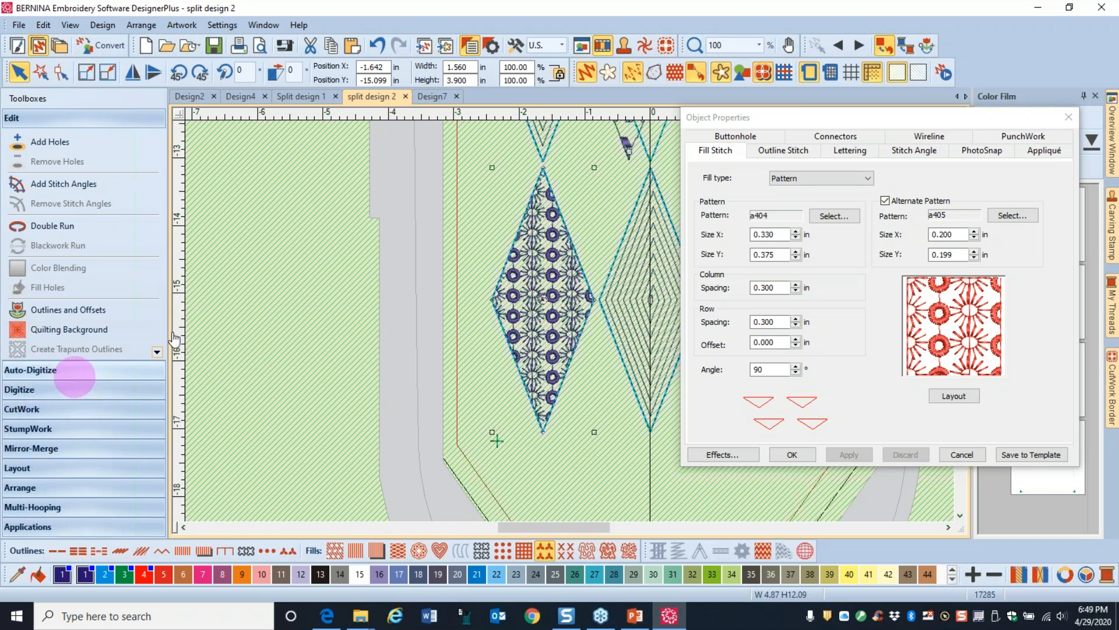
pyautogui.click(28, 376)
pyautogui.click(20, 390)
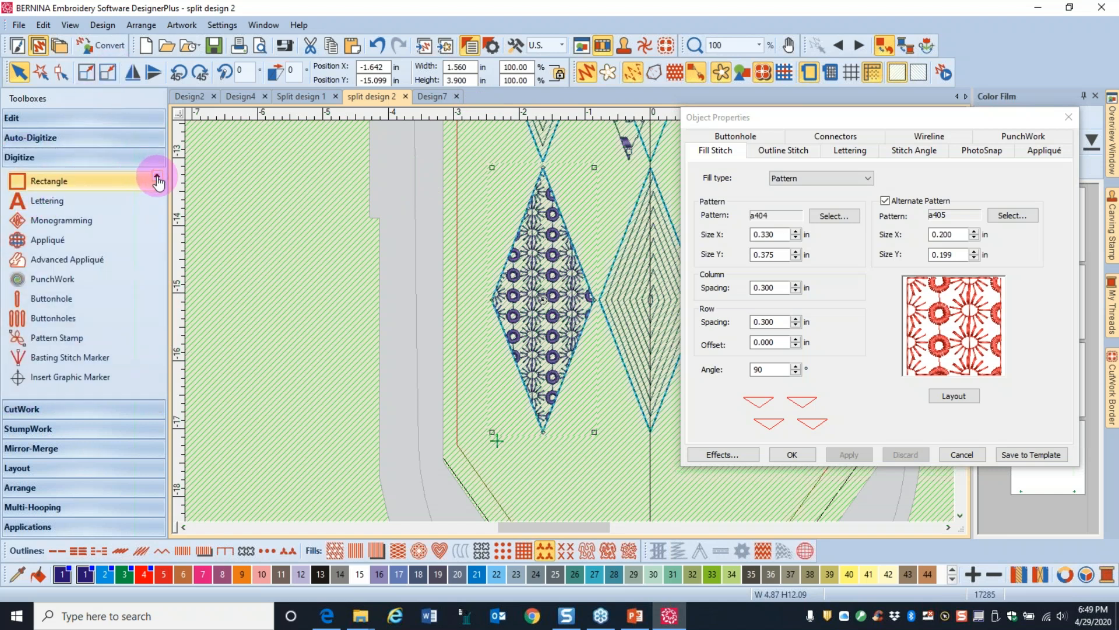
pyautogui.click(157, 178)
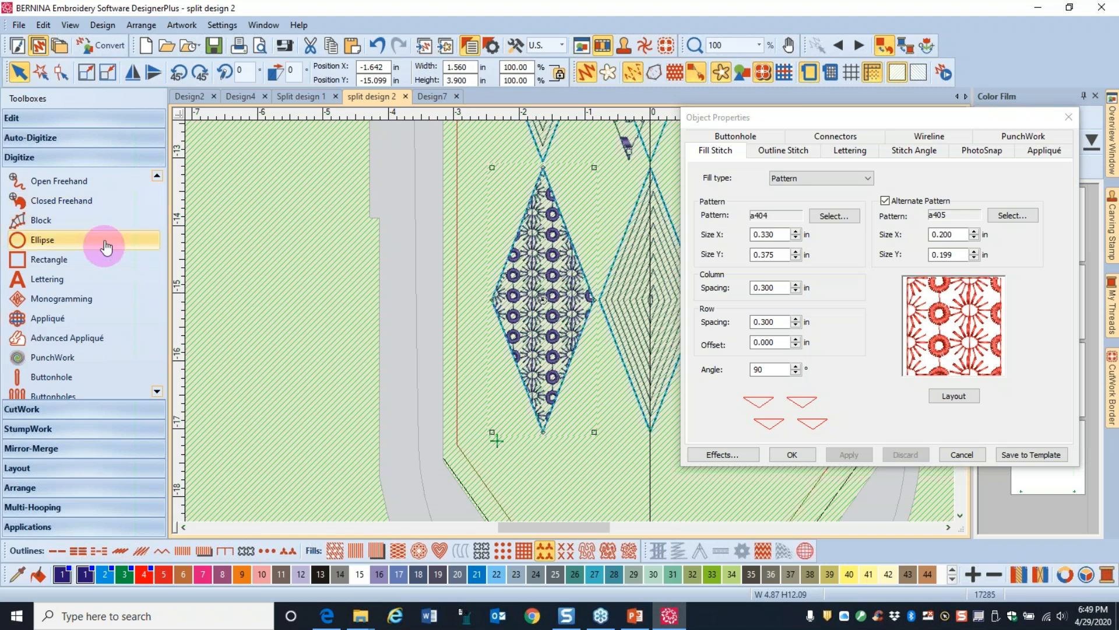
pyautogui.click(314, 247)
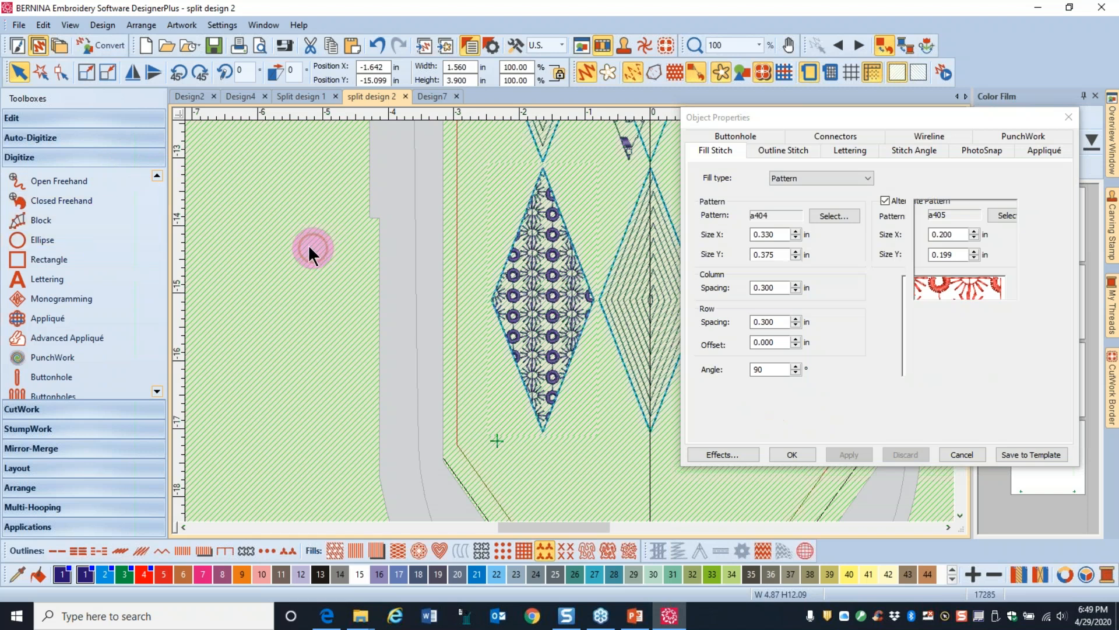
pyautogui.click(157, 175)
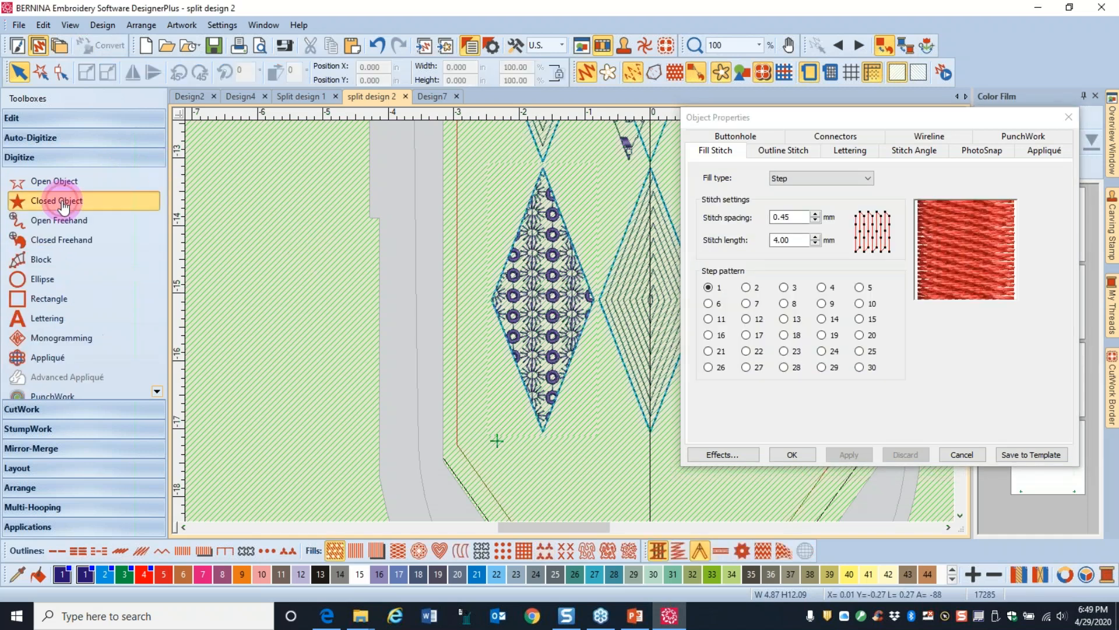
pyautogui.click(62, 204)
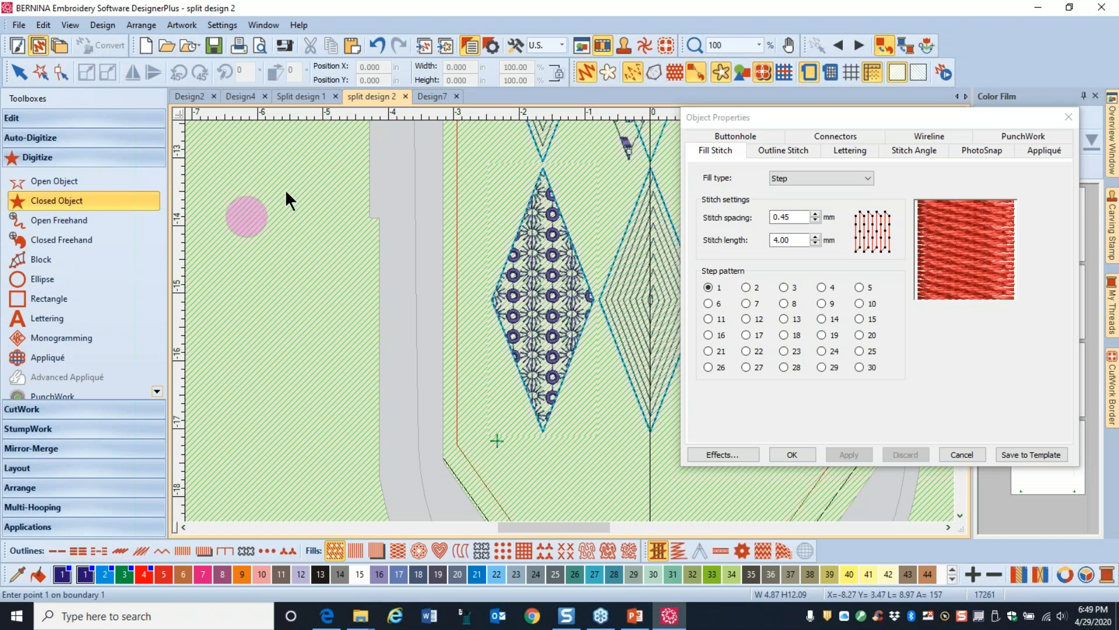
pyautogui.click(285, 187)
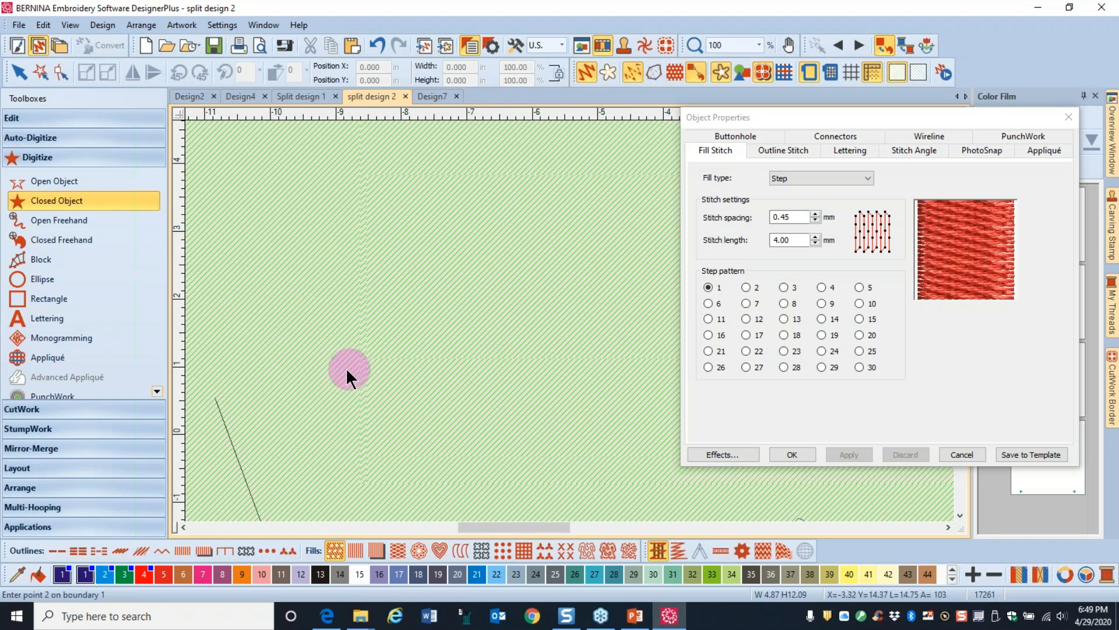
# Step: Place a Cross2 basting stitch marker at a slanted angle in the empty area above and to the left of the hoop
pyautogui.click(157, 390)
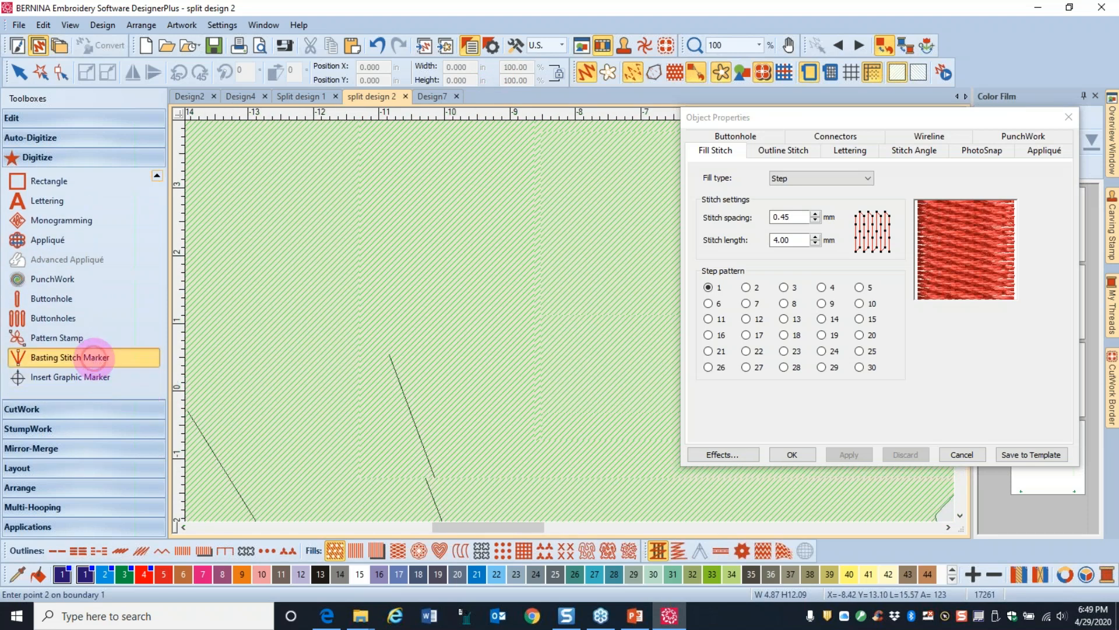
pyautogui.click(90, 356)
pyautogui.click(630, 230)
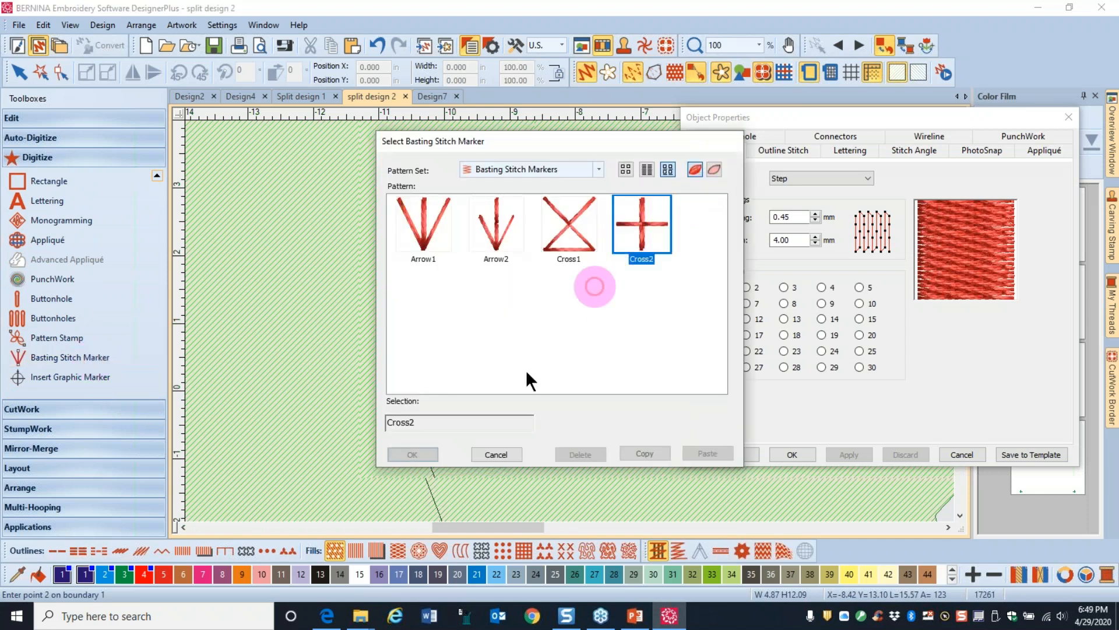
pyautogui.click(413, 454)
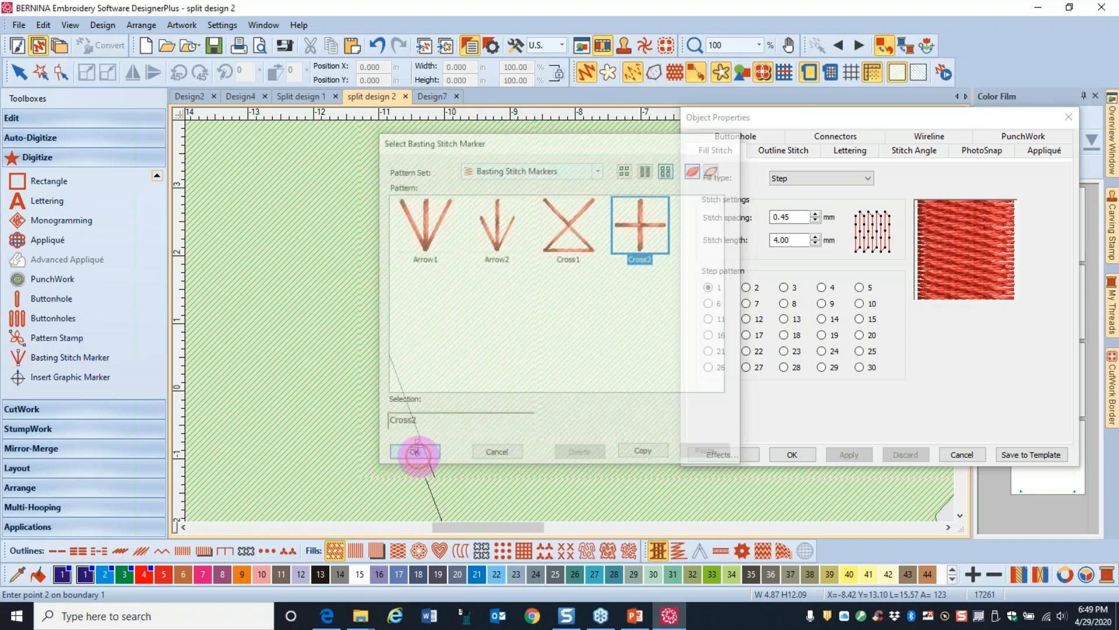
pyautogui.click(580, 164)
pyautogui.scroll(3, 572, 208)
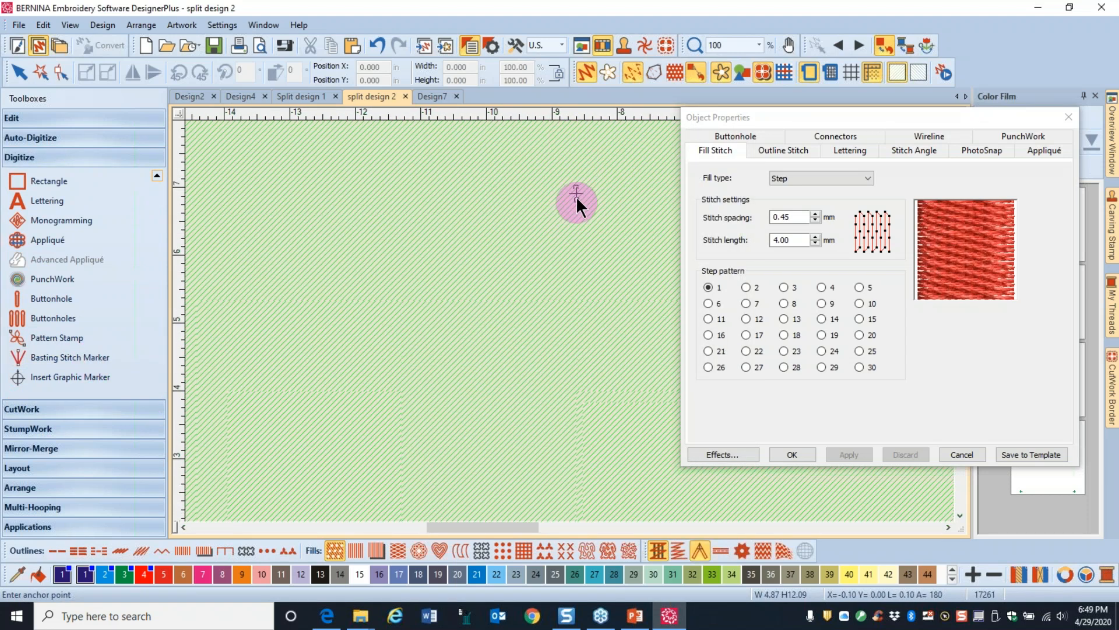
pyautogui.scroll(3, 560, 139)
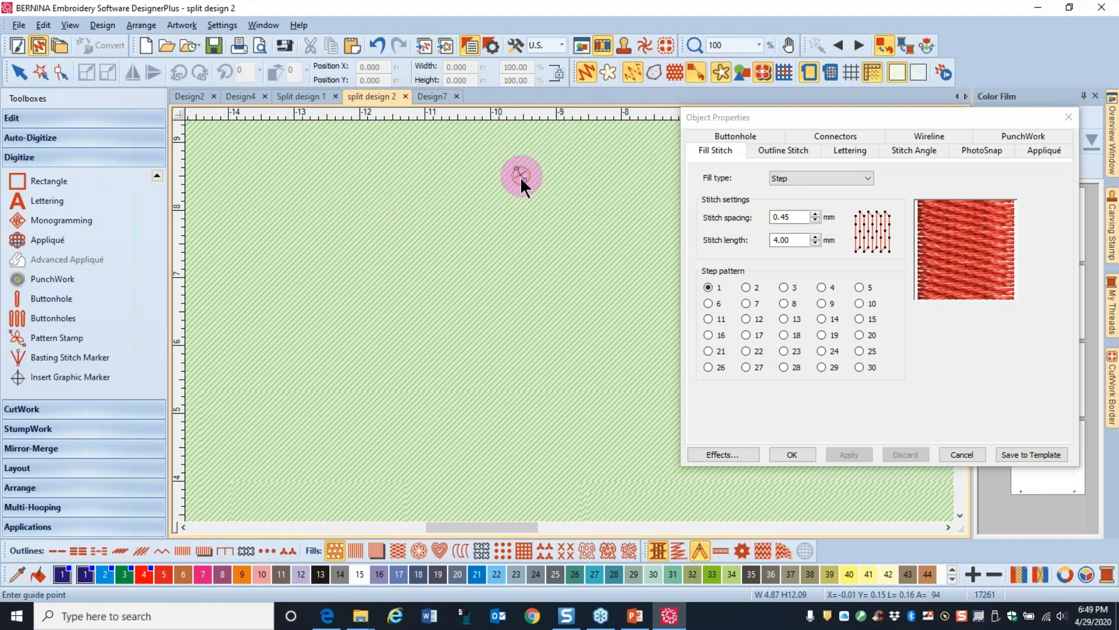
pyautogui.click(519, 176)
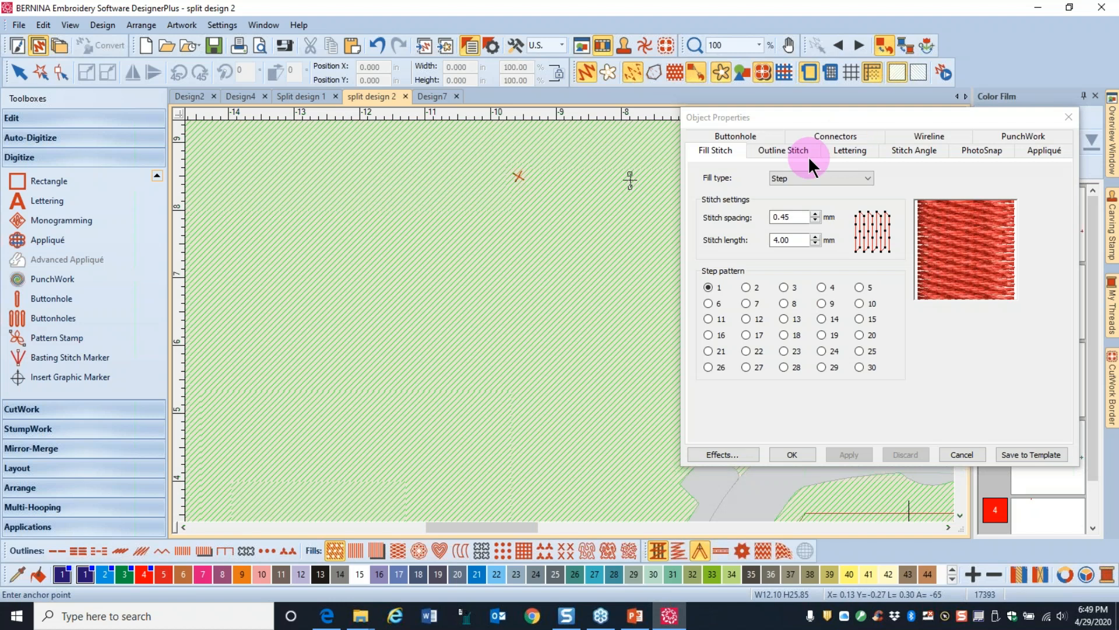
pyautogui.scroll(4, 546, 181)
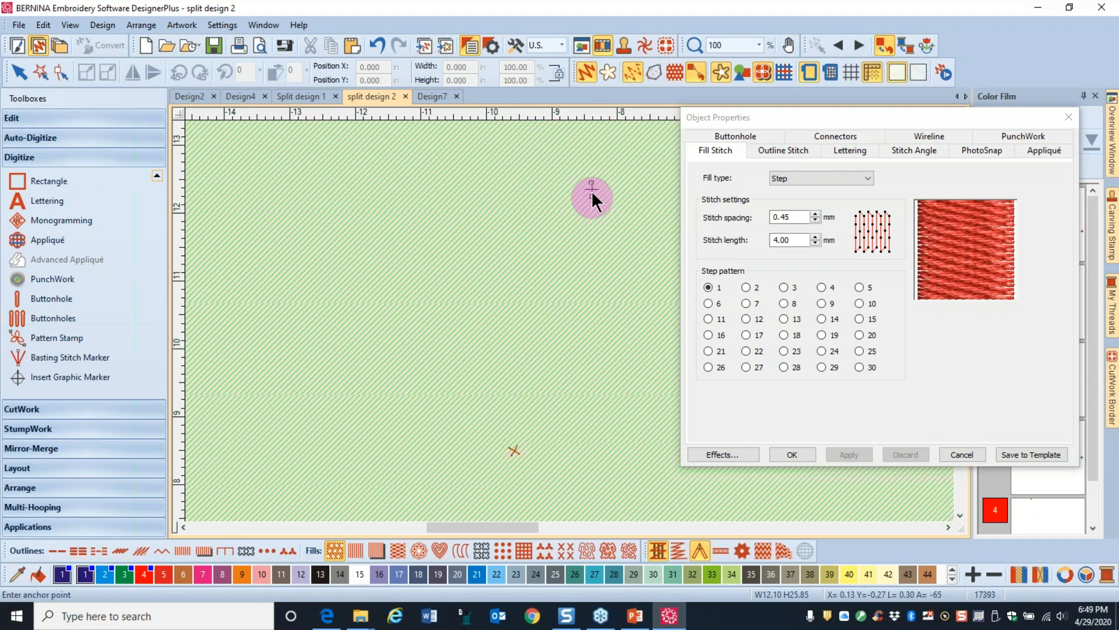
pyautogui.scroll(2, 589, 140)
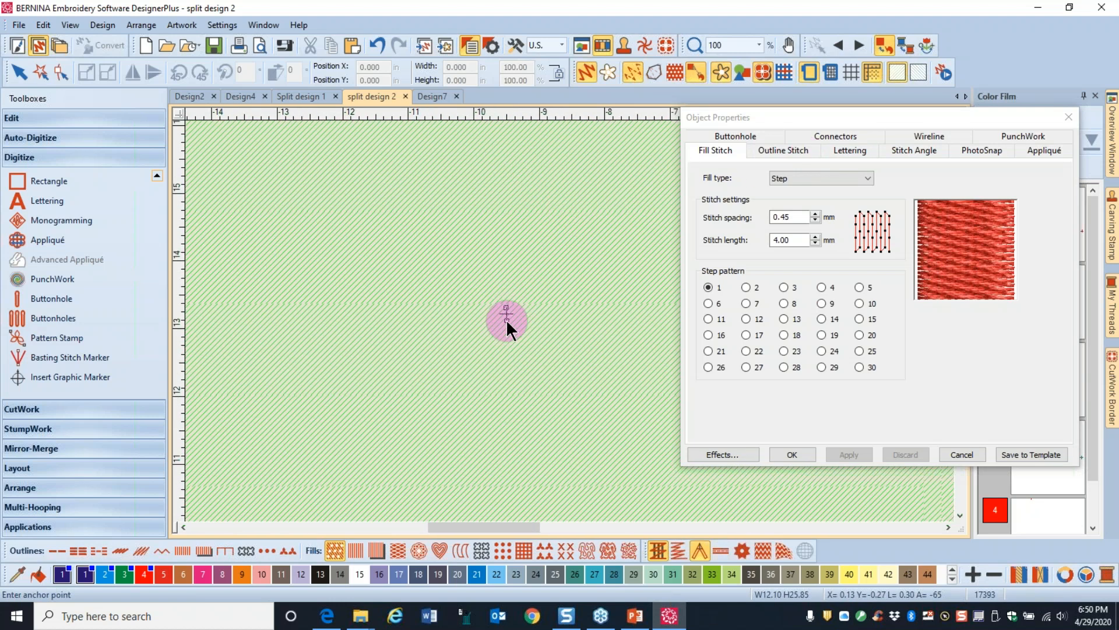
pyautogui.scroll(1, 600, 133)
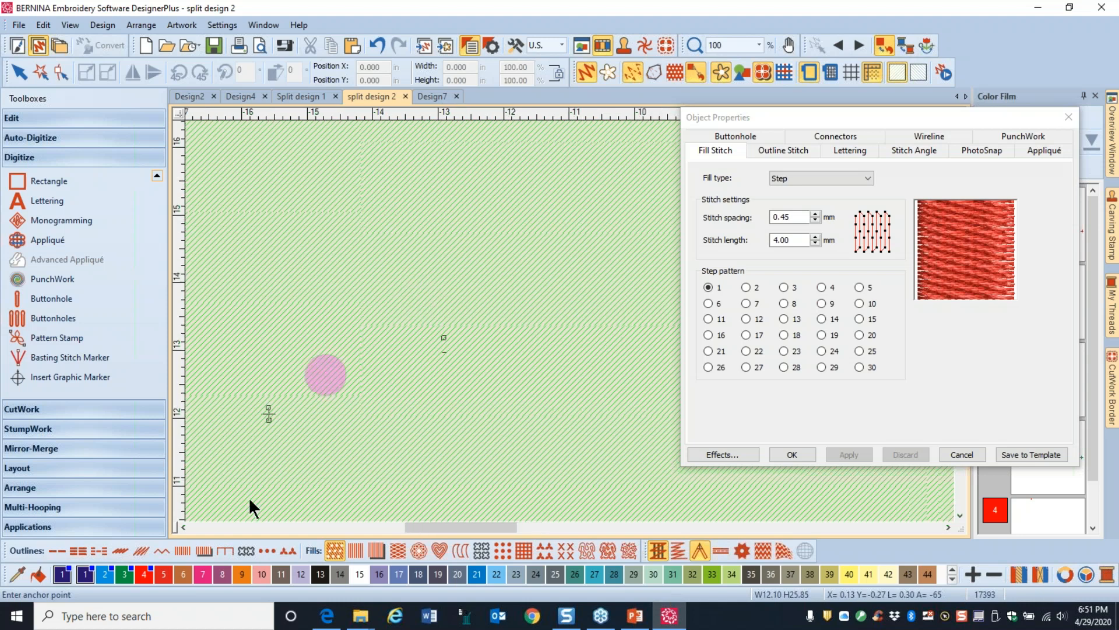
pyautogui.click(37, 509)
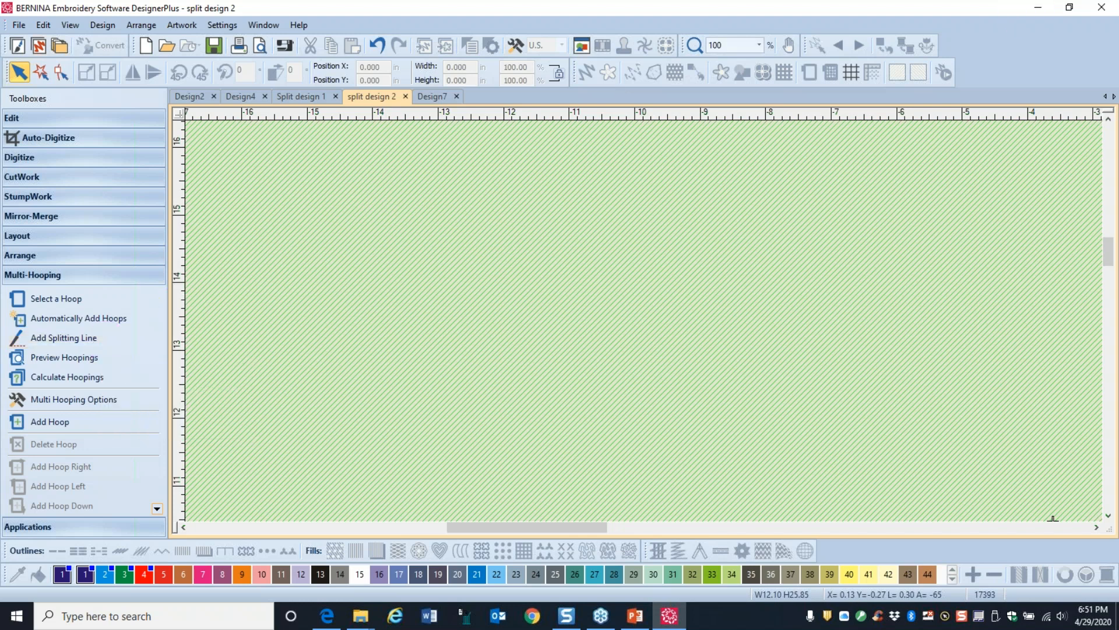
# Step: Switch to PowerPoint and start the slide show from the title slide
pyautogui.hotkey('alt', 'Tab')
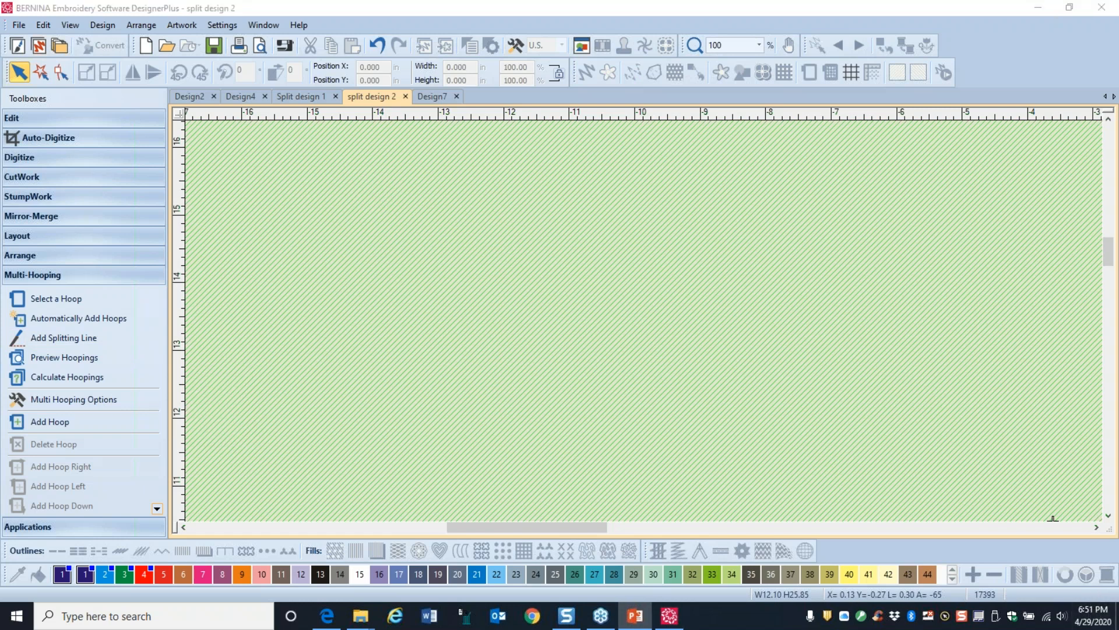
pyautogui.press('F5')
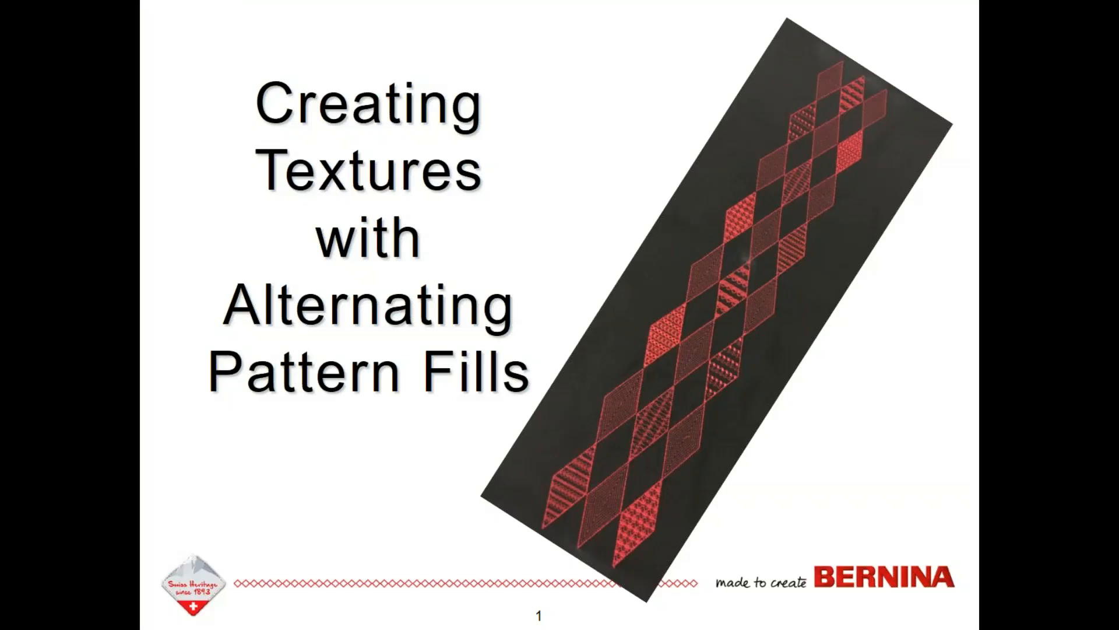